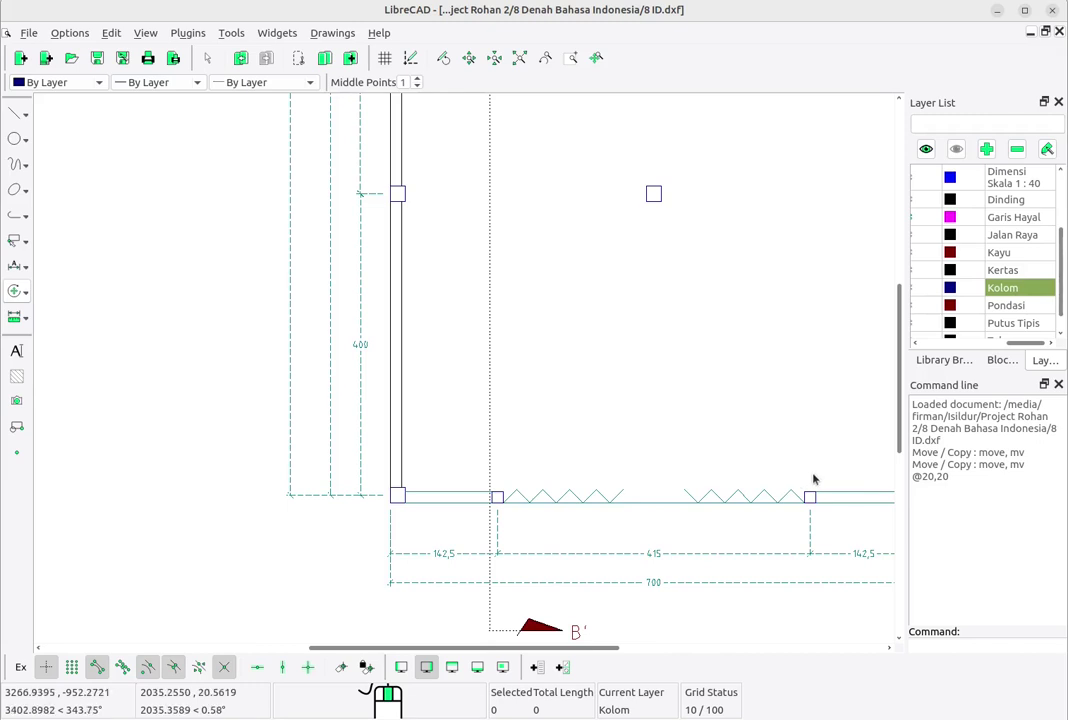
Step: Examine the floor plan from the kiosk's front opening past section line A-A' up to the rear bedrooms
middle_drag(813, 477, 758, 443)
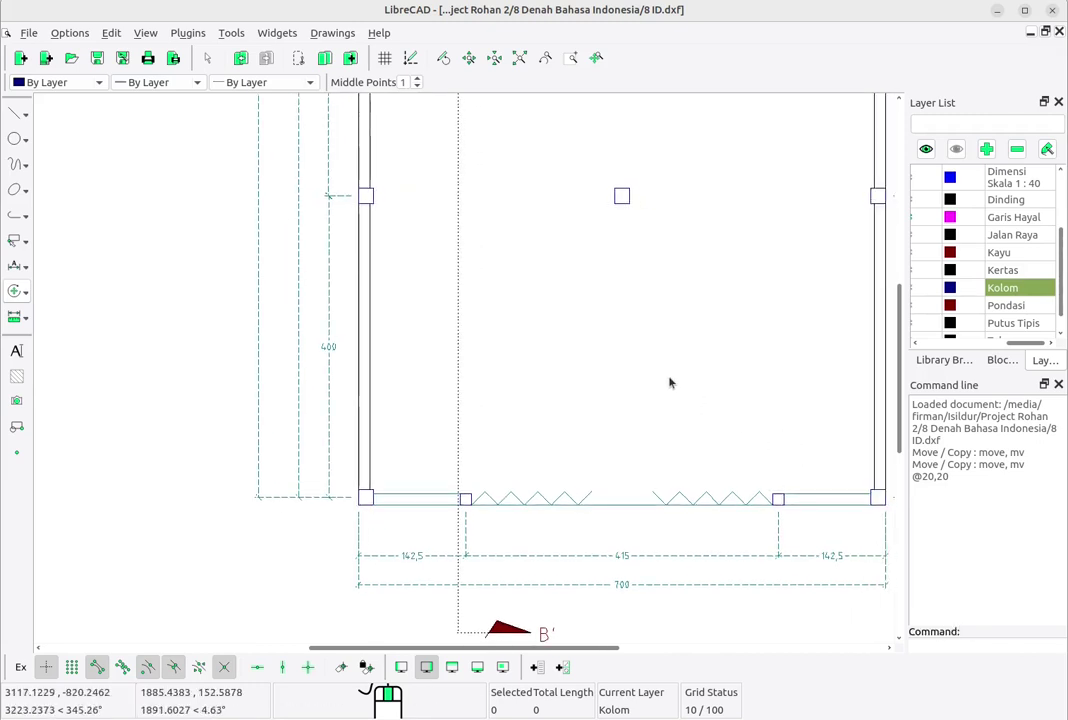
scroll(673, 388, down, 2)
scroll(673, 388, down, 1)
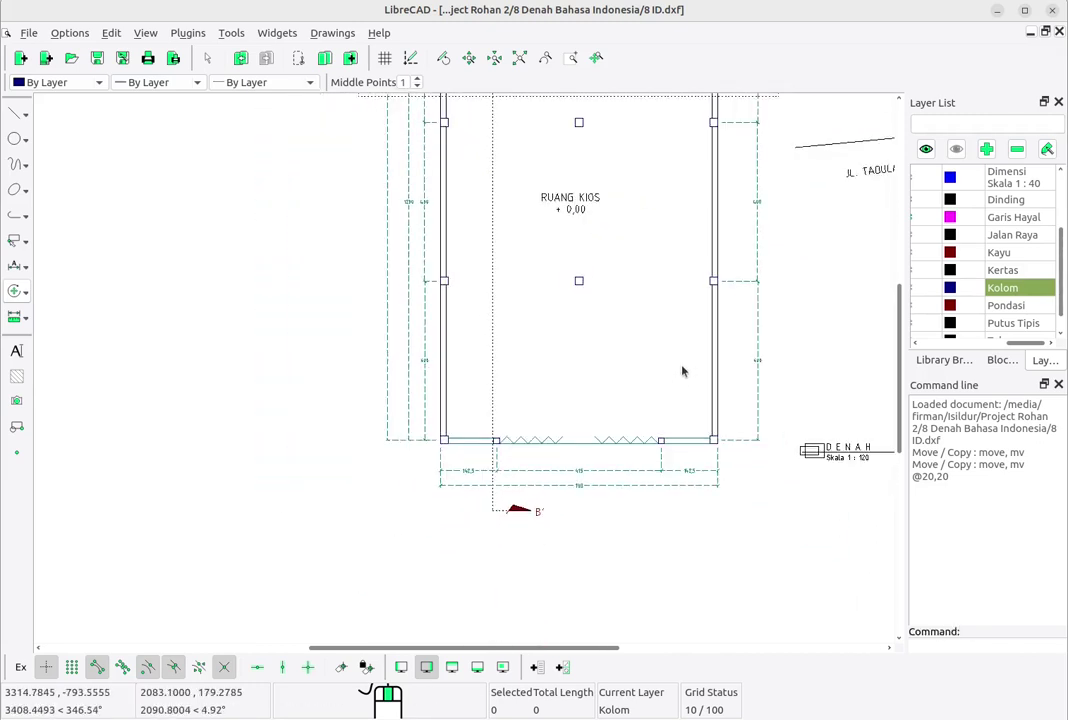
mouse_move(682, 370)
middle_down()
mouse_move(718, 410)
mouse_move(720, 477)
middle_up()
middle_drag(697, 393, 717, 427)
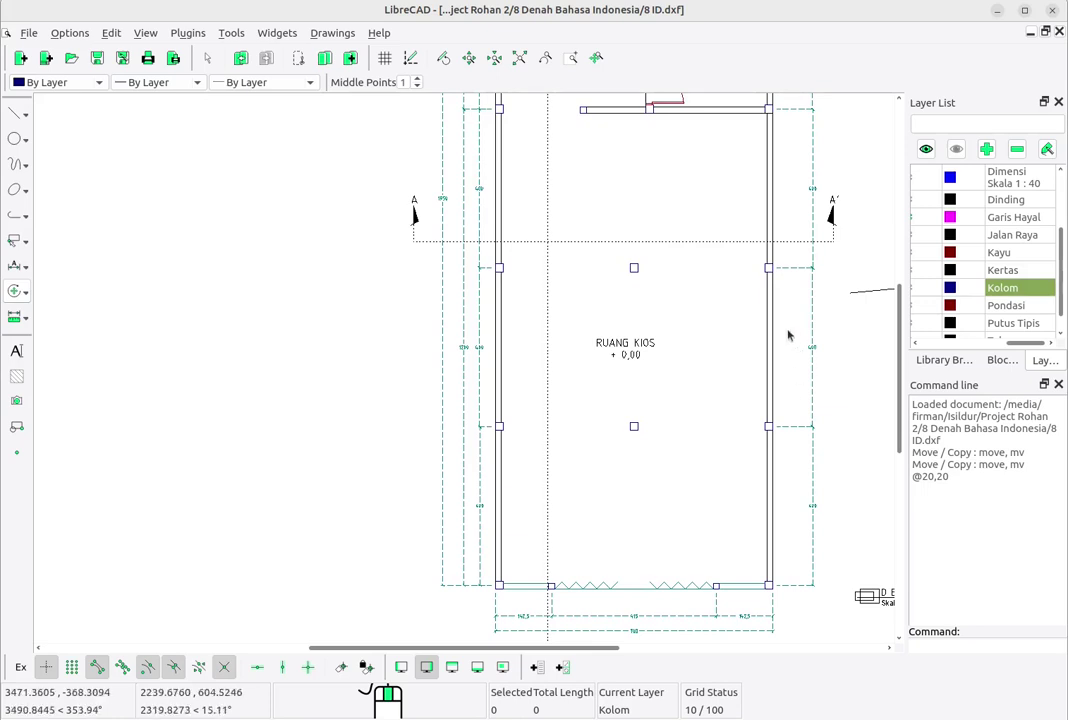
mouse_move(787, 334)
middle_down()
mouse_move(741, 424)
mouse_move(746, 410)
middle_up()
scroll(717, 272, down, 1)
mouse_move(717, 272)
middle_down()
mouse_move(708, 317)
mouse_move(703, 296)
mouse_move(723, 343)
middle_up()
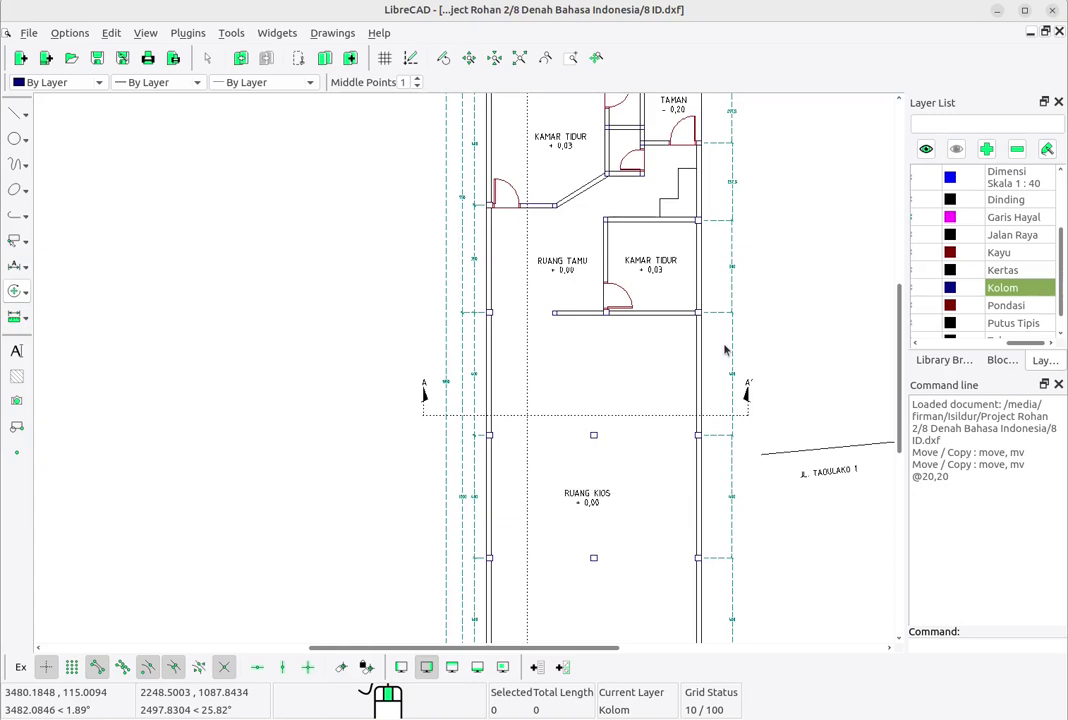
scroll(698, 341, down, 2)
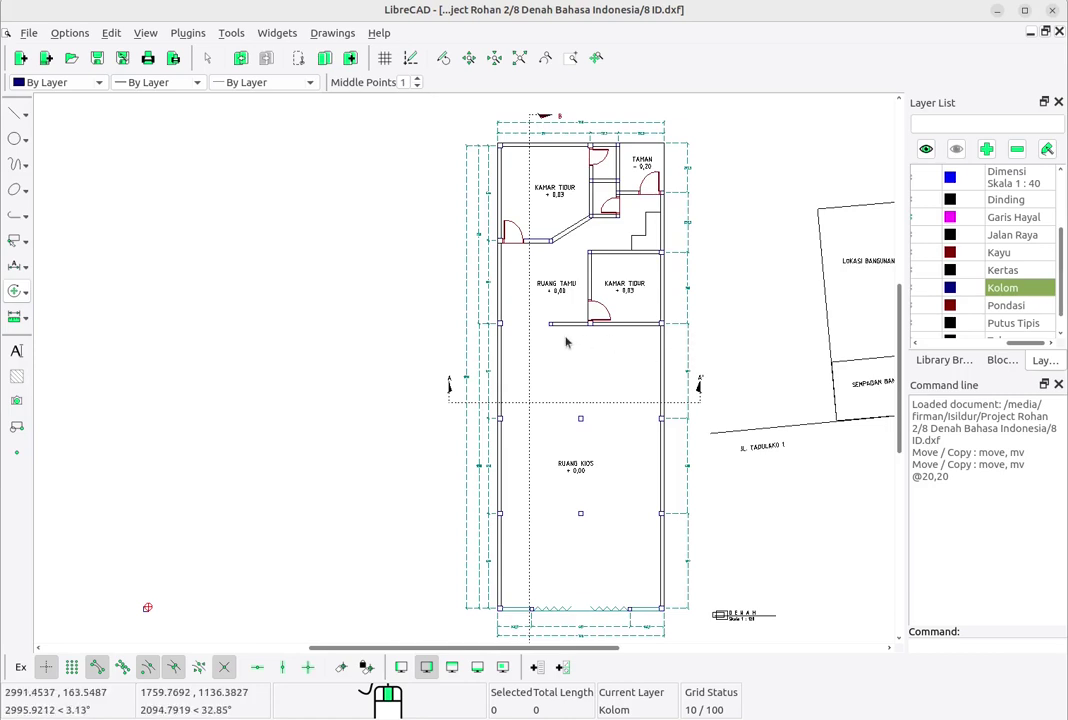
Step: Review the partition behind RUANG KIOS, the RUANG TAMU and KAMAR TIDUR layout, and the overall column arrangement
scroll(565, 341, up, 4)
middle_drag(631, 420, 631, 231)
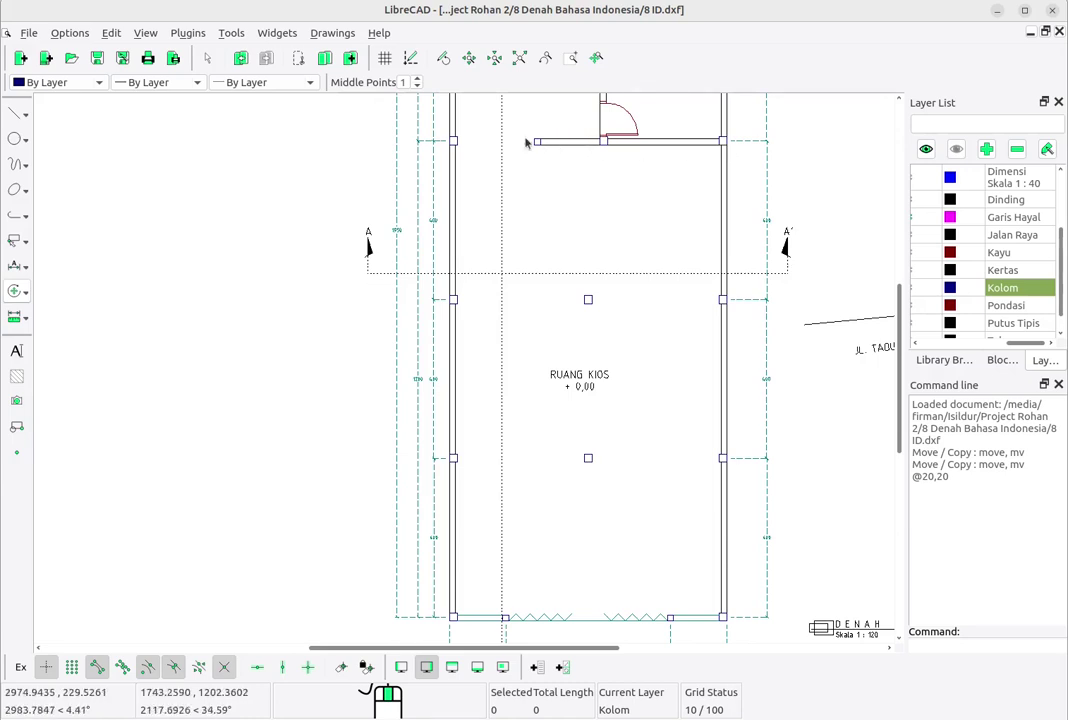
middle_drag(716, 220, 731, 460)
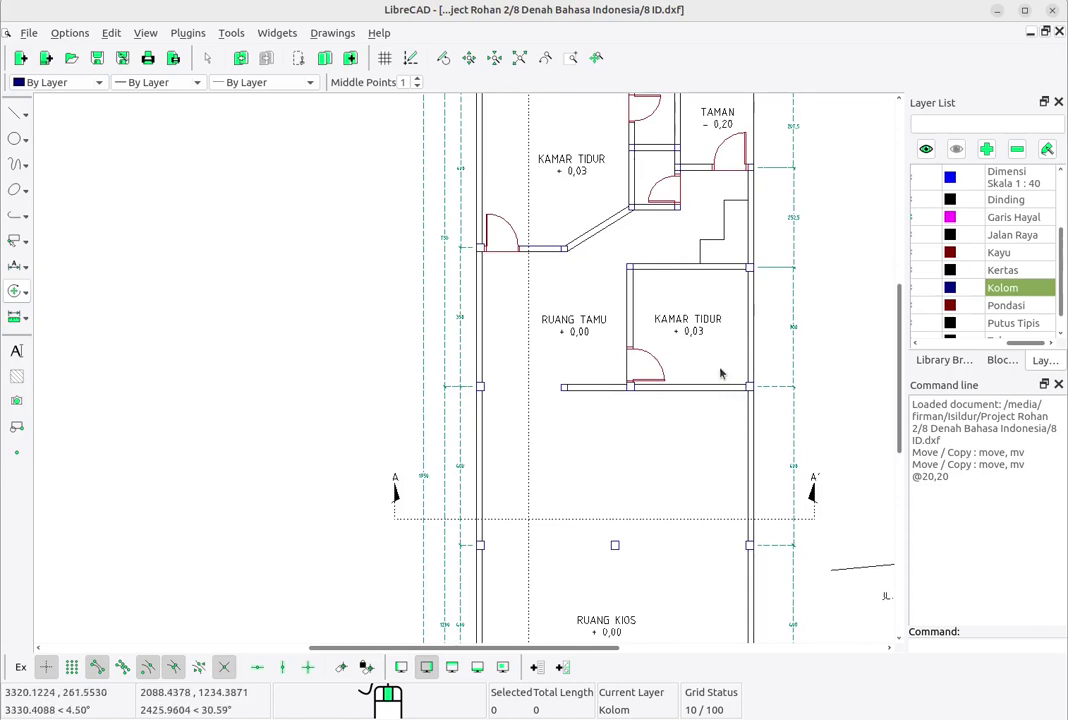
middle_drag(670, 294, 658, 342)
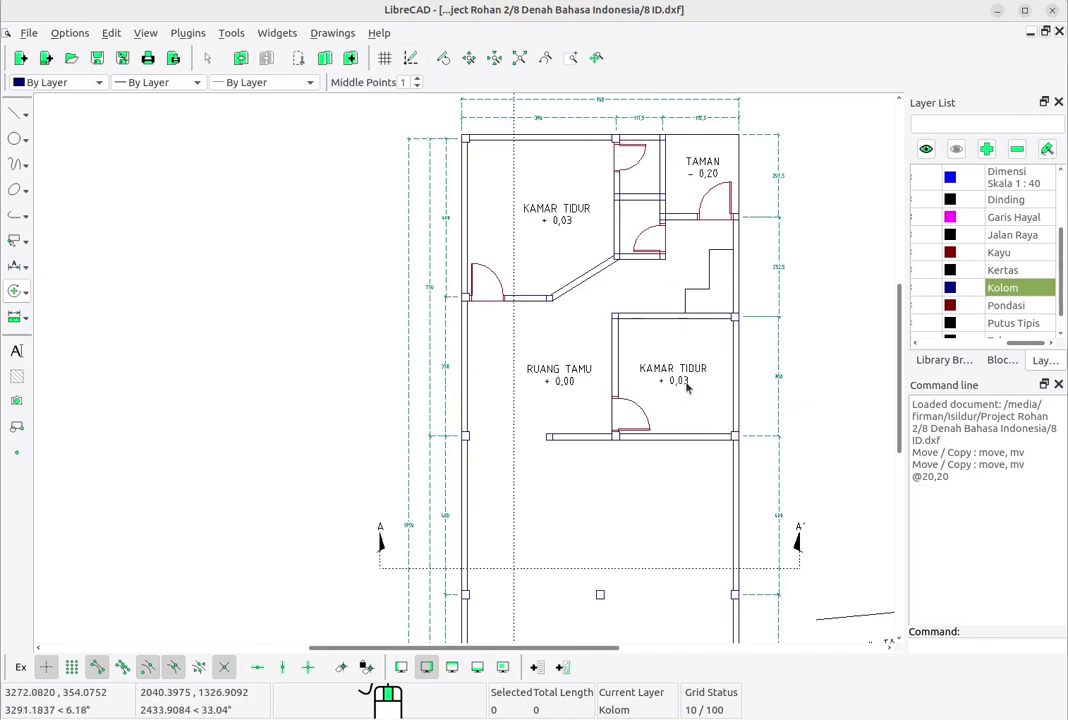
scroll(622, 389, down, 2)
middle_drag(609, 497, 629, 460)
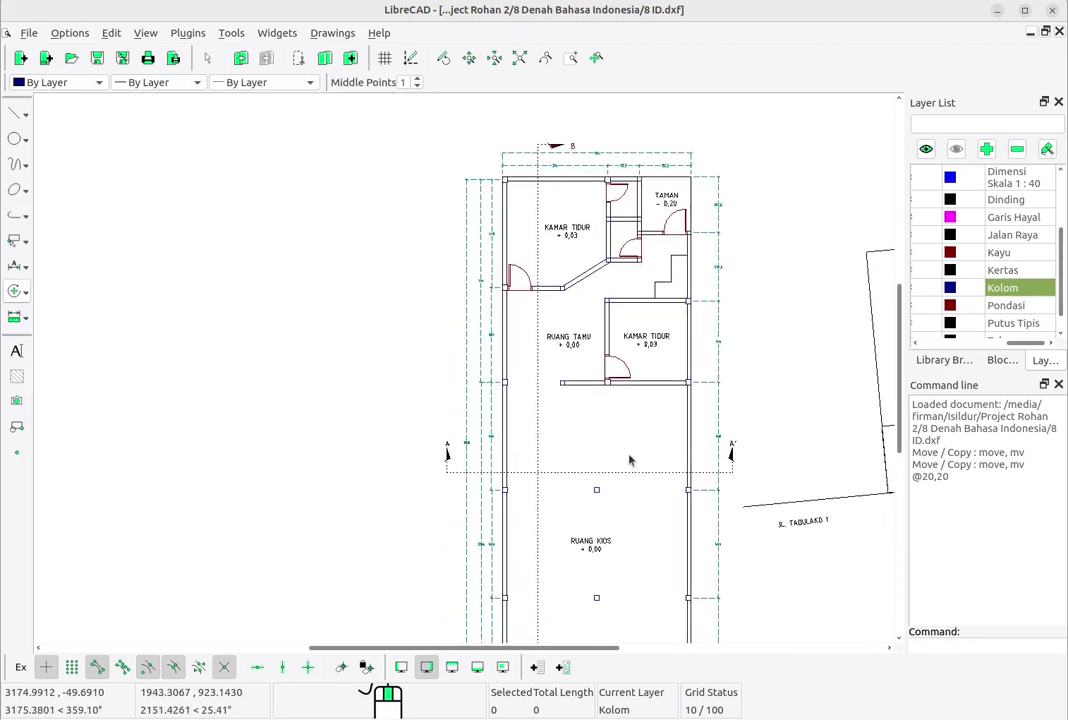
mouse_move(619, 547)
middle_down()
mouse_move(632, 415)
mouse_move(606, 436)
middle_up()
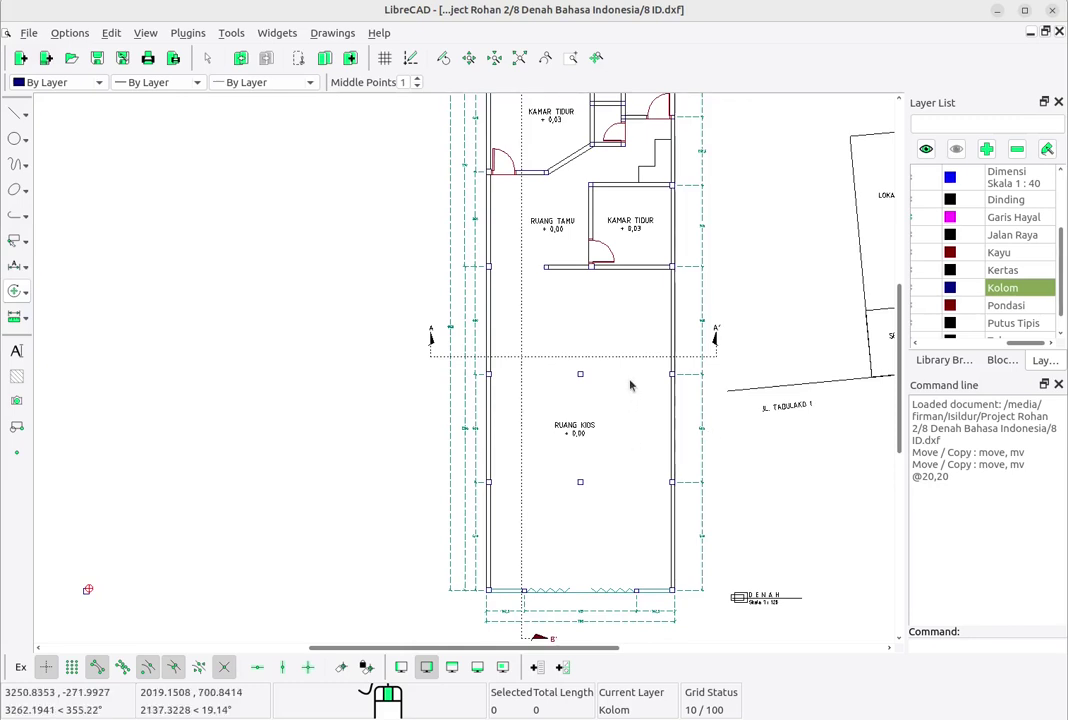
mouse_move(632, 381)
middle_down()
mouse_move(715, 443)
mouse_move(646, 372)
mouse_move(677, 336)
middle_up()
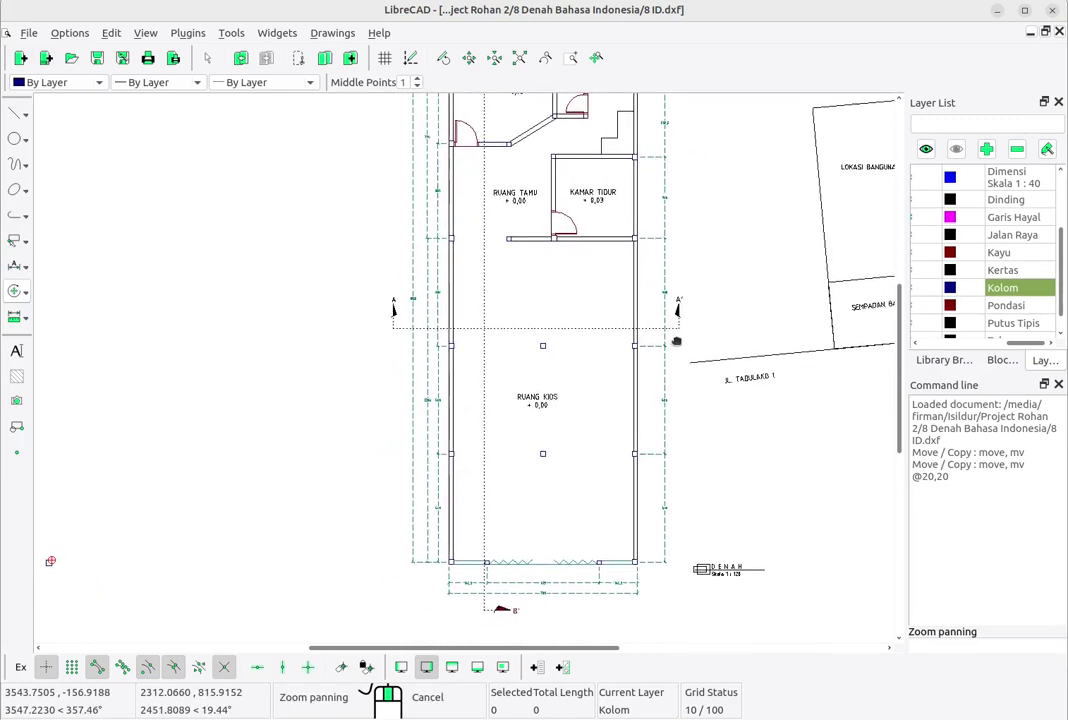
mouse_move(606, 426)
middle_down()
mouse_move(490, 406)
mouse_move(515, 401)
middle_up()
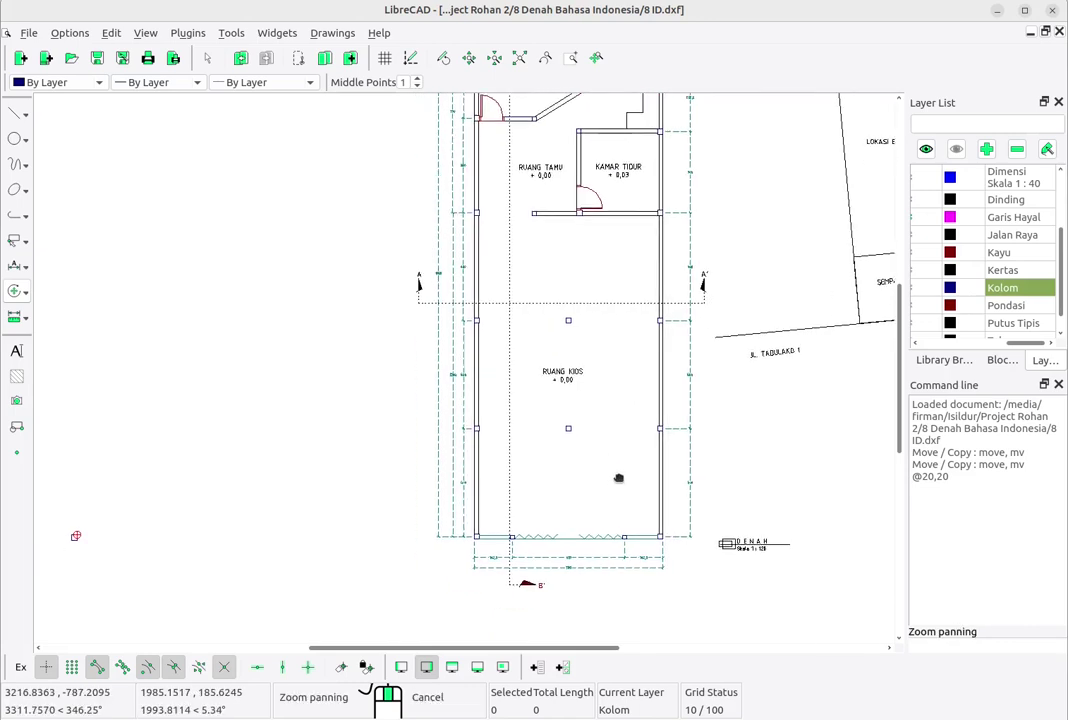
Step: Inspect the kiosk's columns, front wall dimensions and folding door opening near the section B' marker
scroll(420, 406, up, 2)
scroll(500, 460, up, 1)
middle_drag(505, 473, 589, 592)
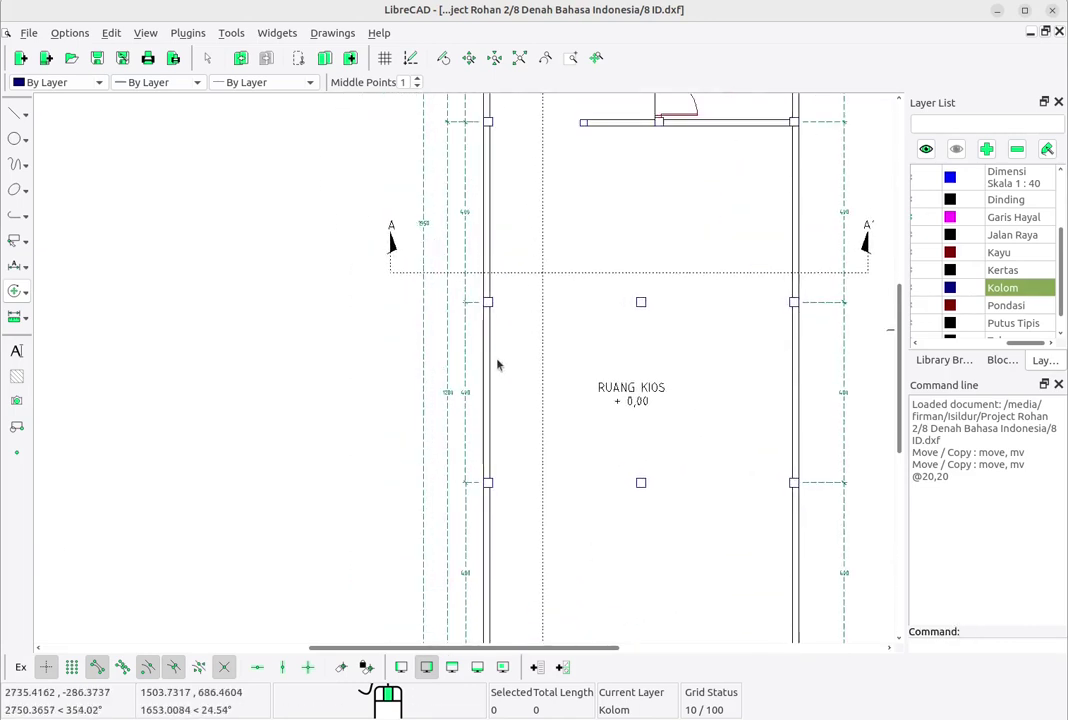
middle_drag(594, 480, 609, 268)
scroll(674, 496, up, 3)
scroll(652, 486, up, 2)
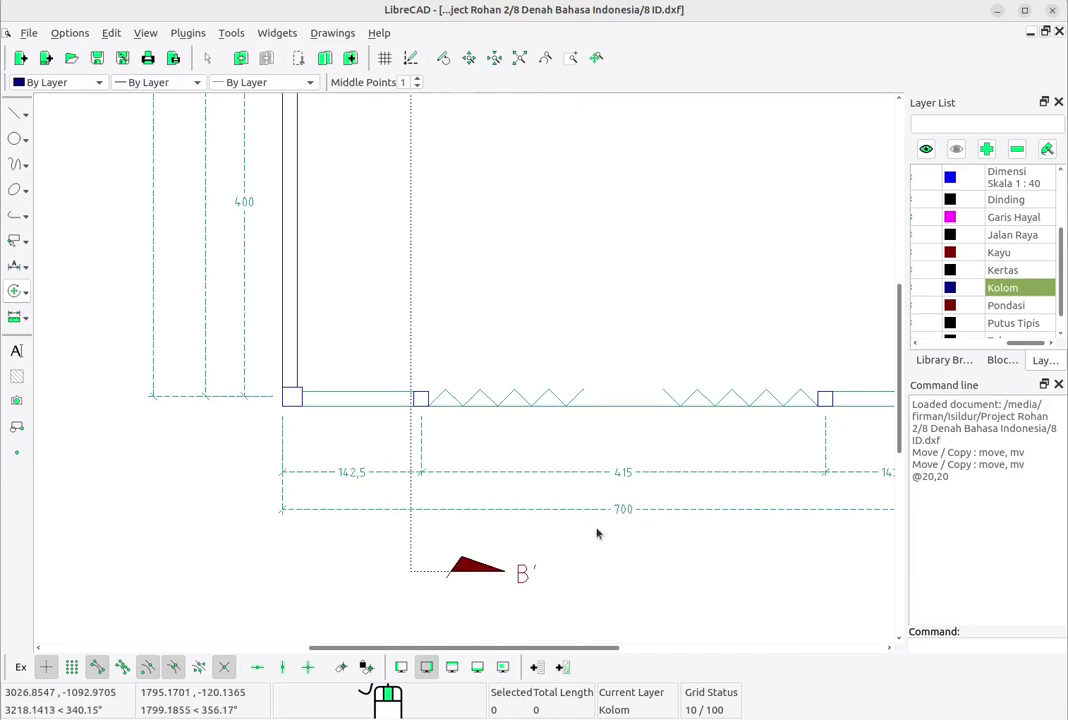
mouse_move(465, 293)
middle_down()
mouse_move(484, 319)
mouse_move(500, 200)
mouse_move(498, 449)
middle_up()
scroll(484, 319, up, 2)
scroll(415, 335, down, 4)
scroll(646, 353, down, 1)
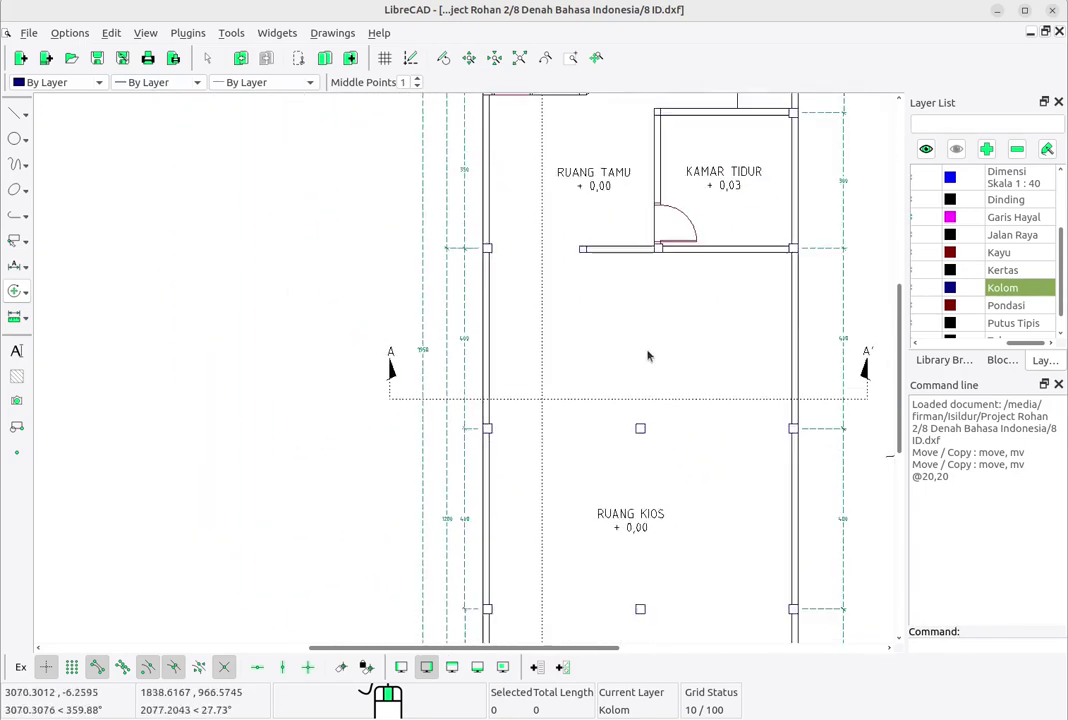
Step: Examine the site plan beside the floor plan, including the LOKASI BANGUNAN and SEMPADAN BANGUNAN areas
scroll(663, 358, down, 2)
middle_drag(663, 358, 431, 373)
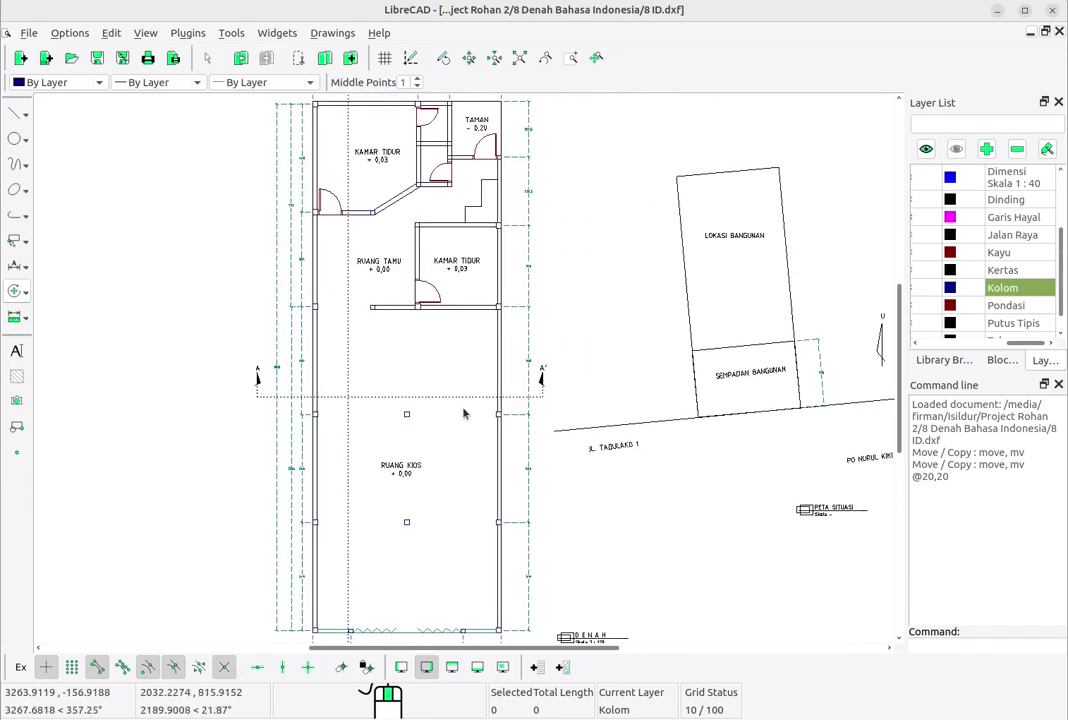
scroll(728, 385, up, 4)
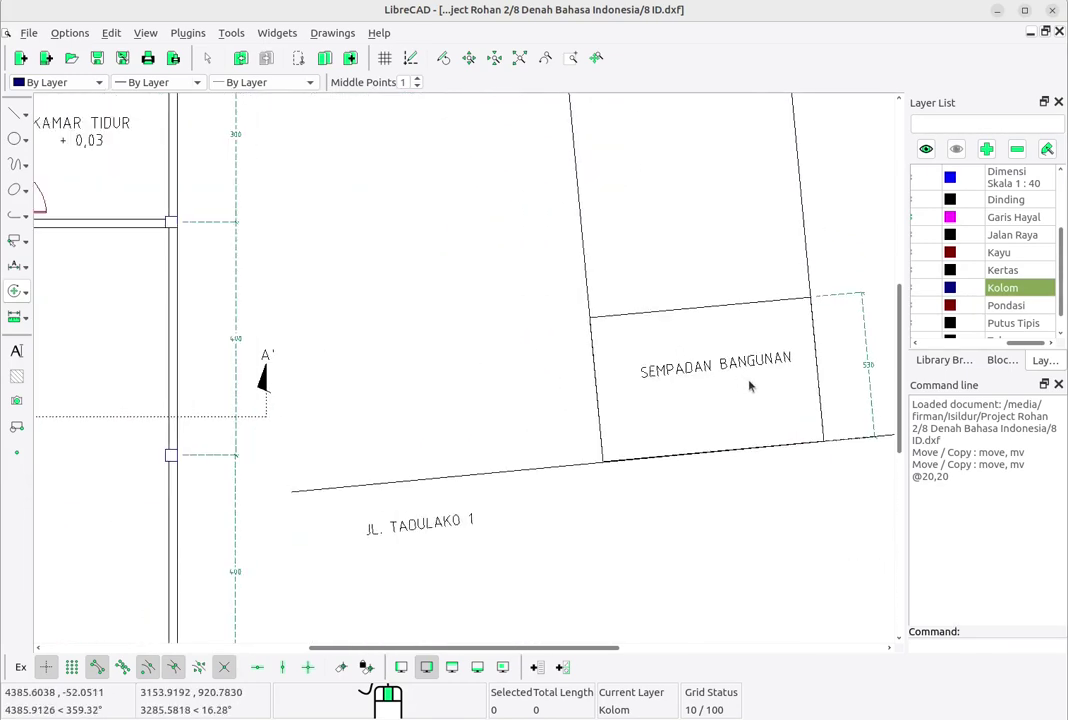
middle_drag(749, 386, 712, 442)
scroll(722, 459, down, 3)
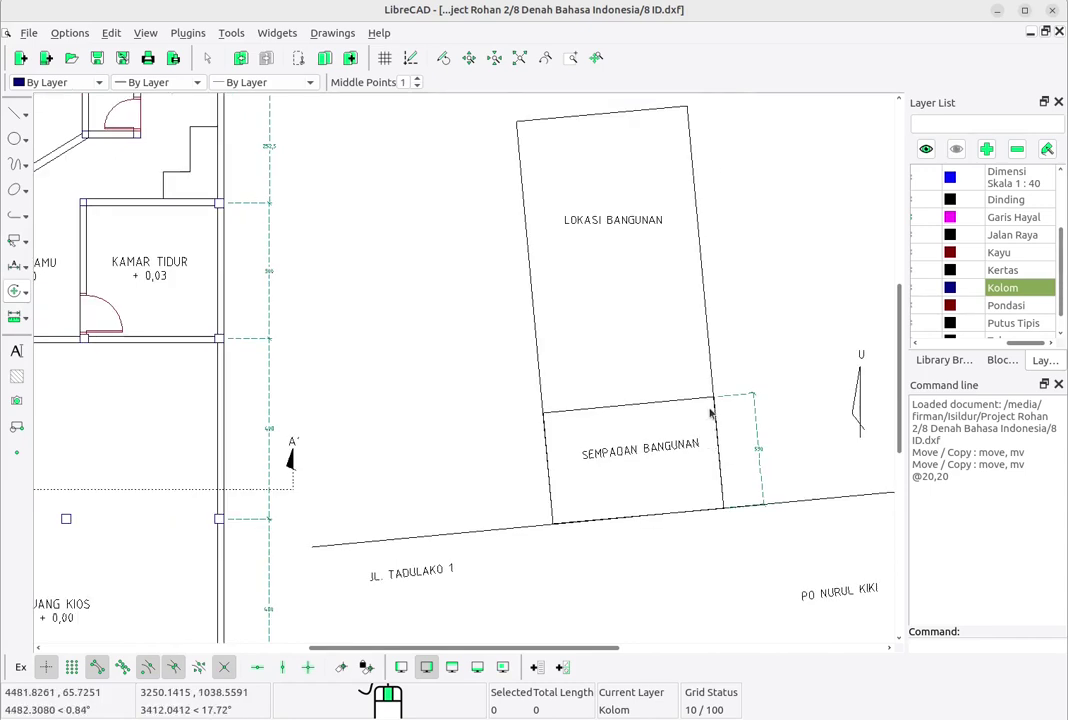
middle_drag(710, 413, 706, 400)
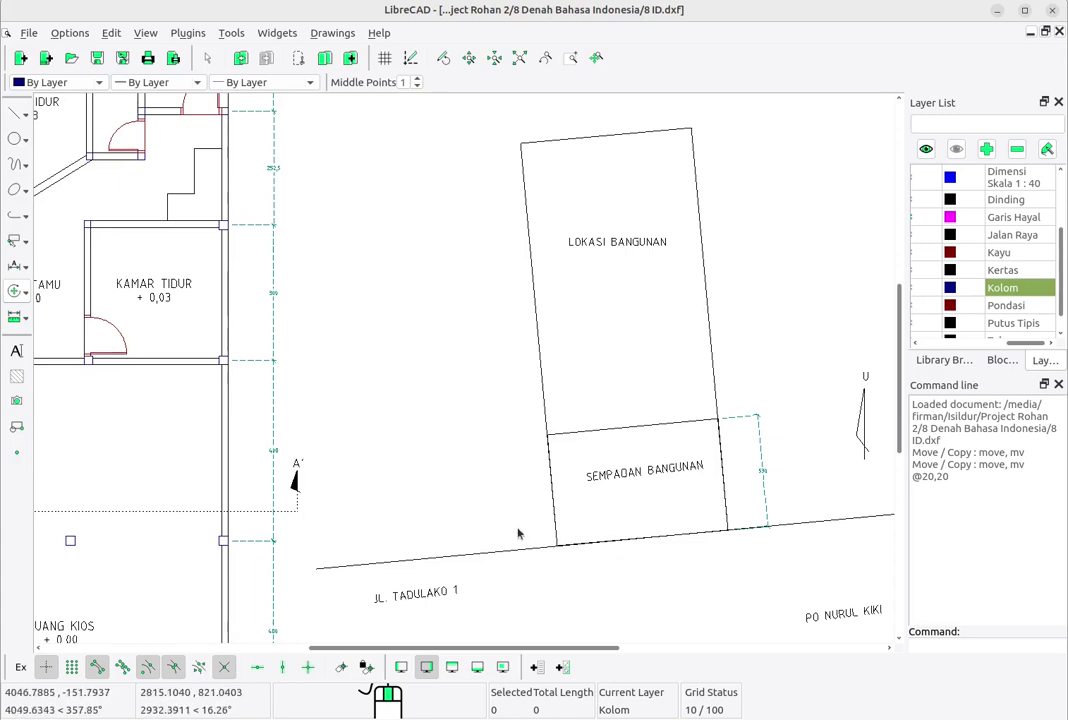
Step: Inspect the floor plan's front corner column, front wall segments and their dimensions close up
scroll(431, 436, down, 3)
middle_drag(337, 521, 627, 398)
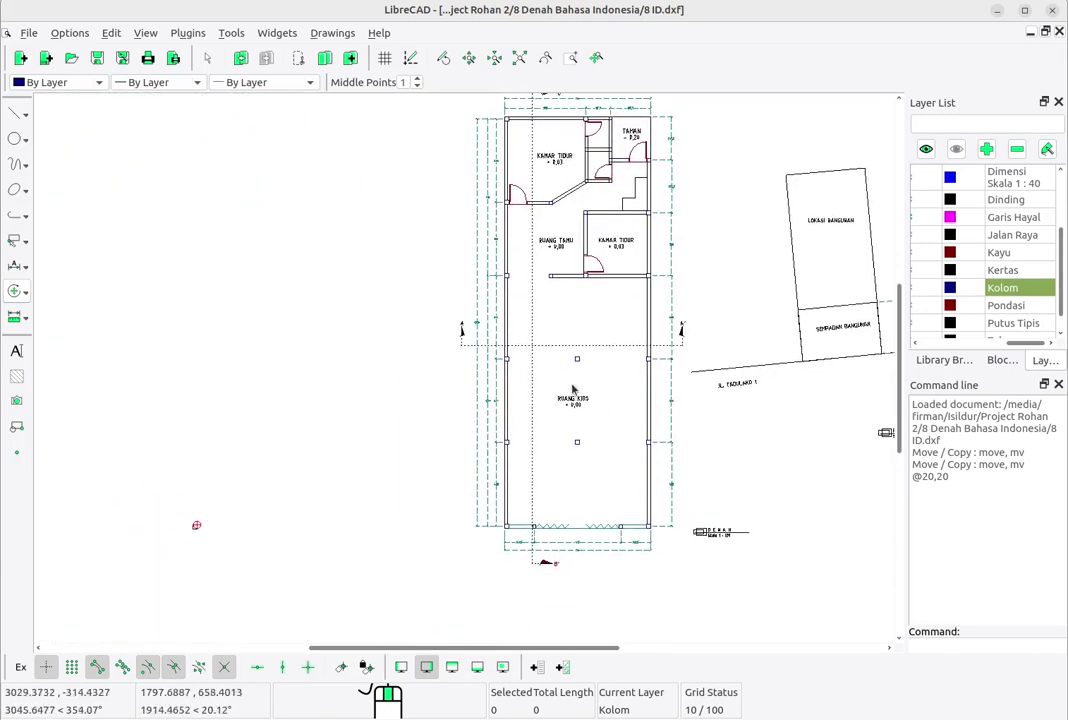
scroll(573, 387, up, 2)
middle_drag(571, 459, 578, 454)
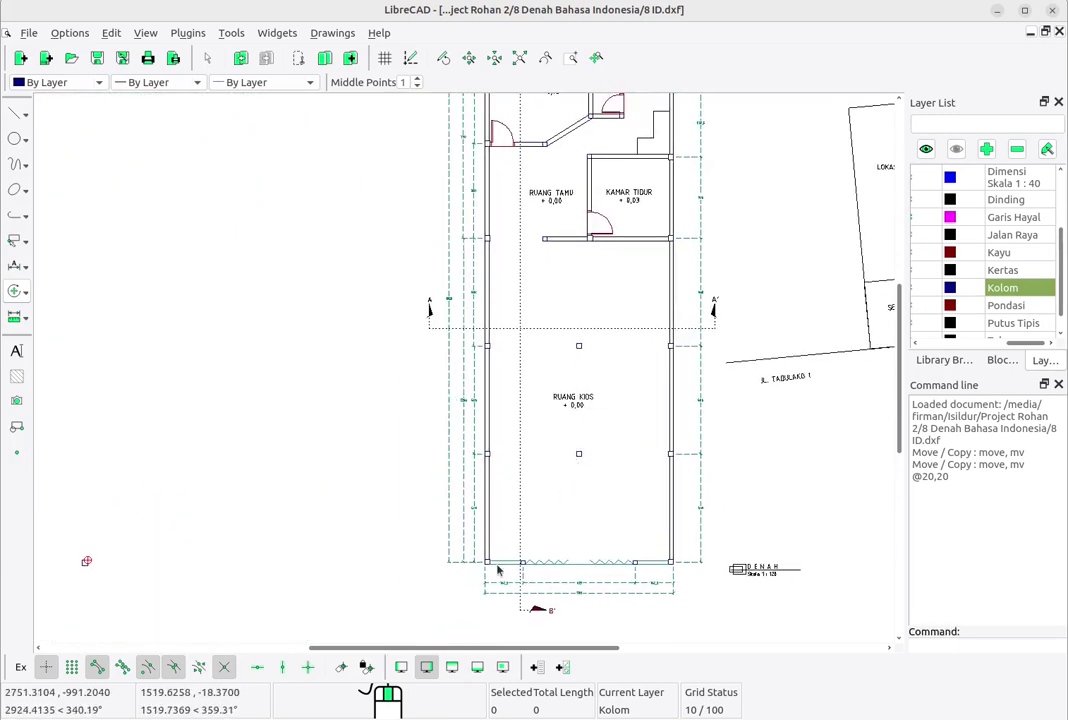
scroll(505, 563, up, 2)
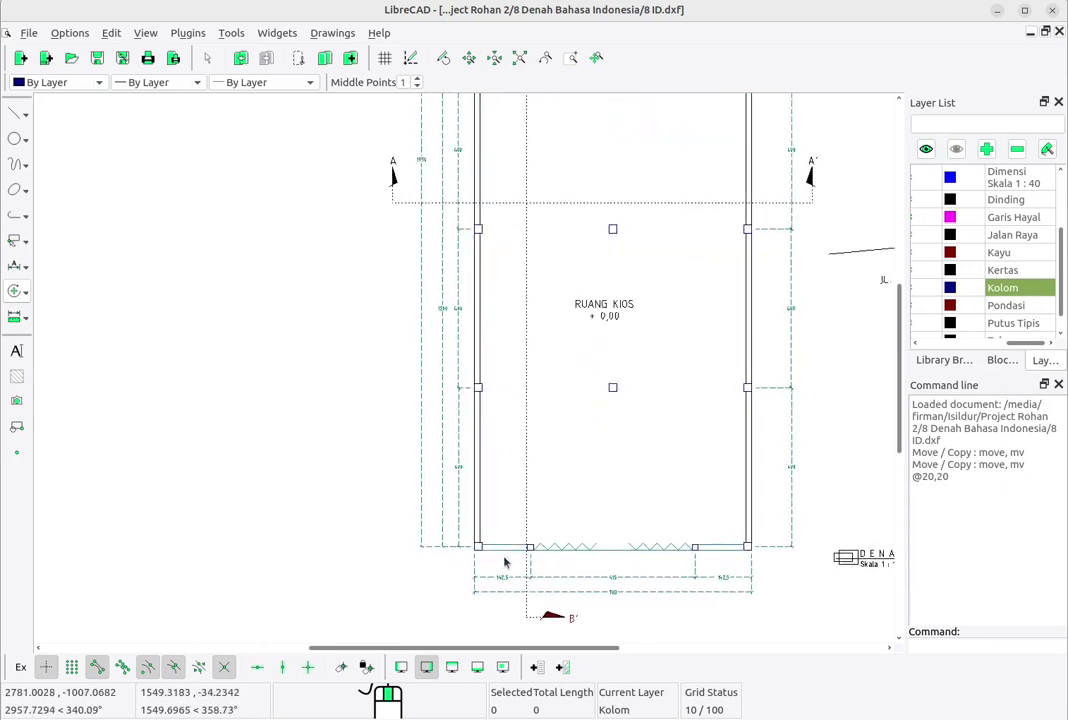
scroll(489, 542, up, 3)
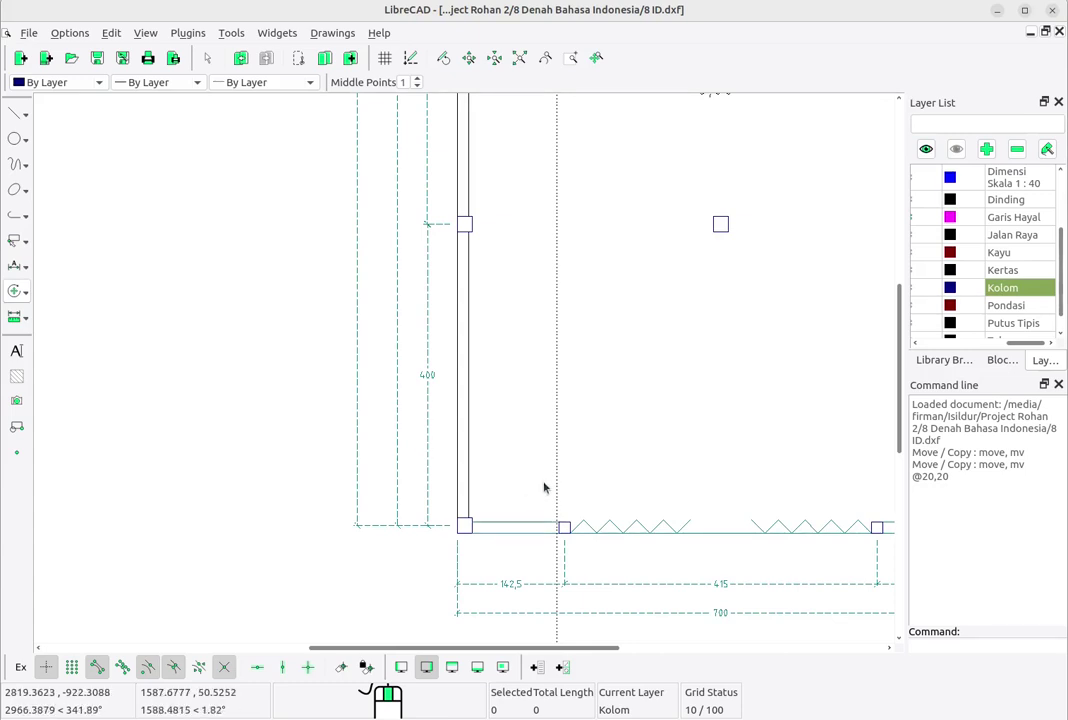
scroll(544, 487, down, 4)
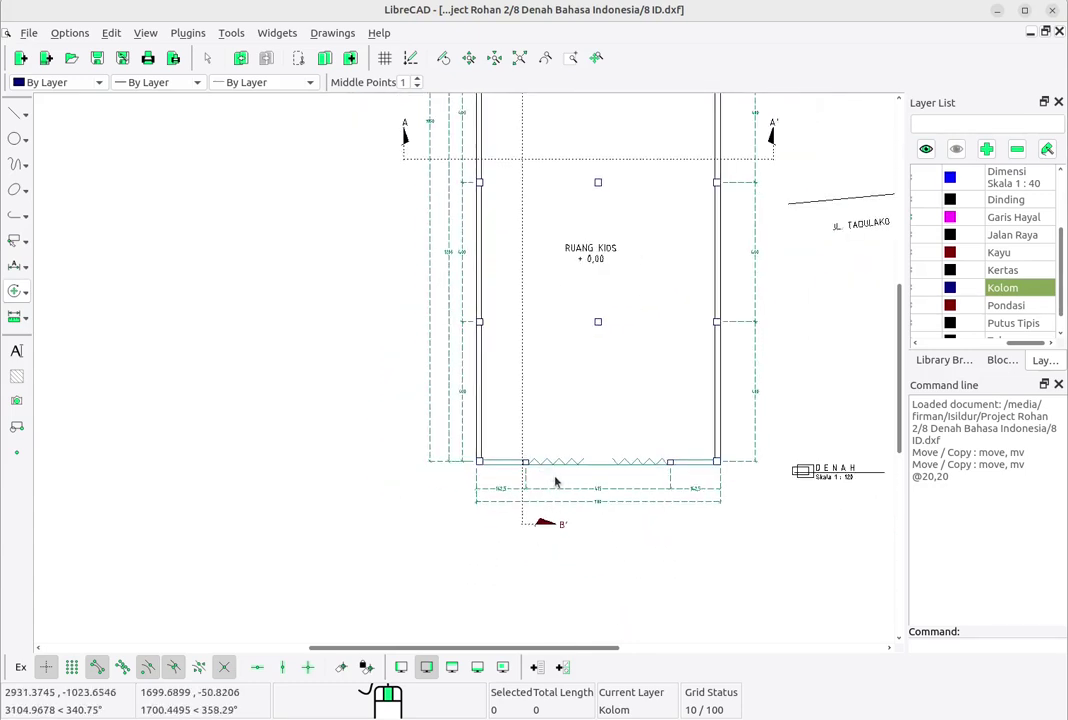
scroll(530, 466, down, 2)
middle_drag(480, 408, 572, 548)
scroll(577, 518, down, 4)
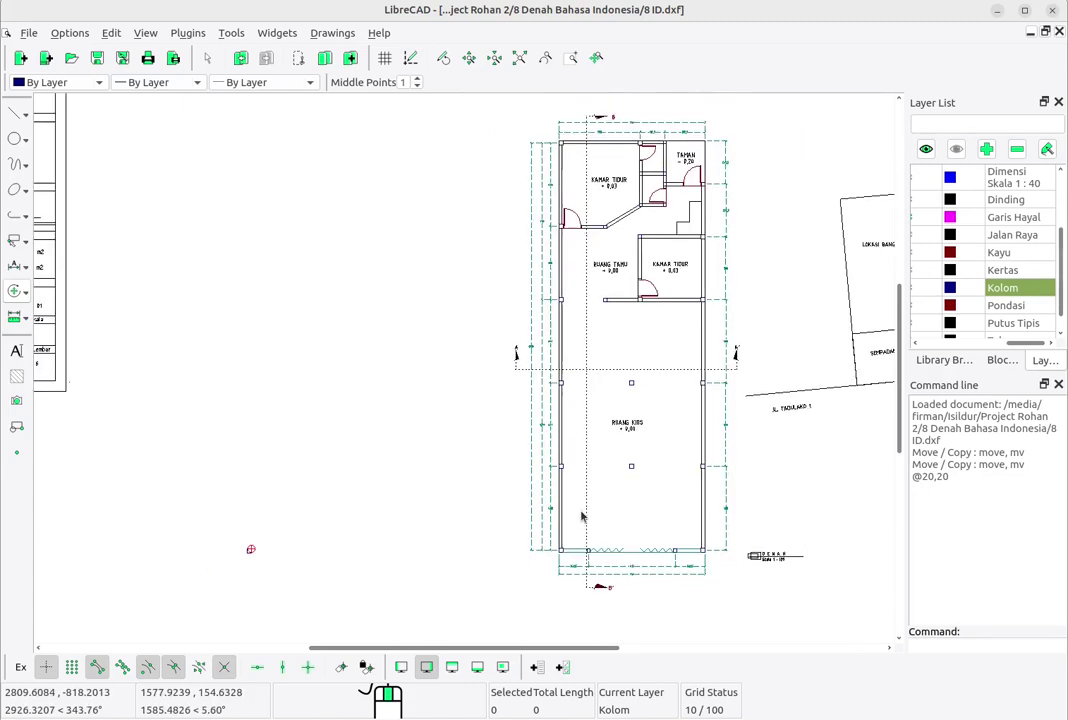
Step: Examine the rear rooms and their dimensions near the section B marker, and review the whole floor plan
middle_drag(520, 353, 521, 354)
scroll(520, 353, up, 3)
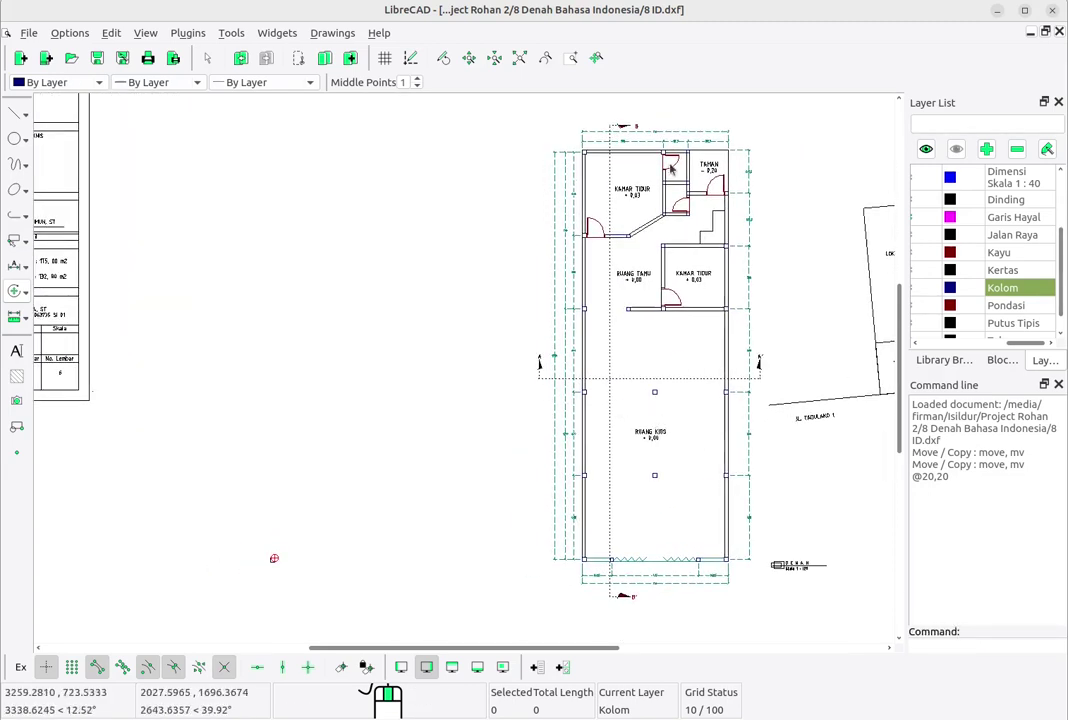
scroll(661, 143, up, 5)
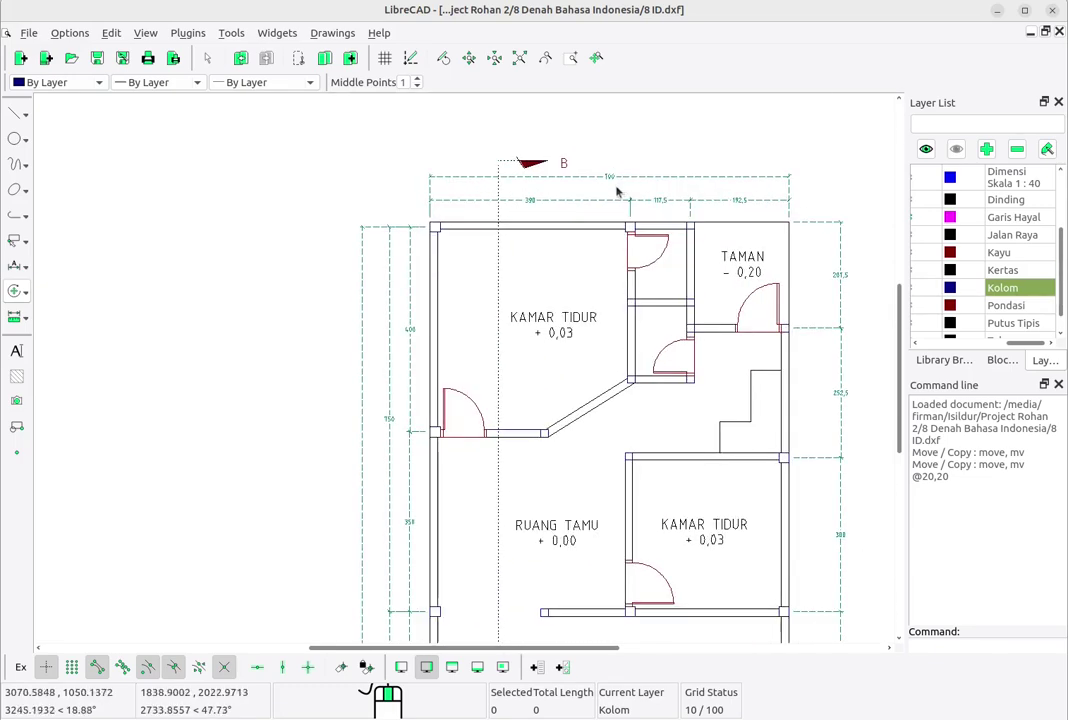
middle_drag(548, 491, 605, 268)
scroll(605, 268, down, 6)
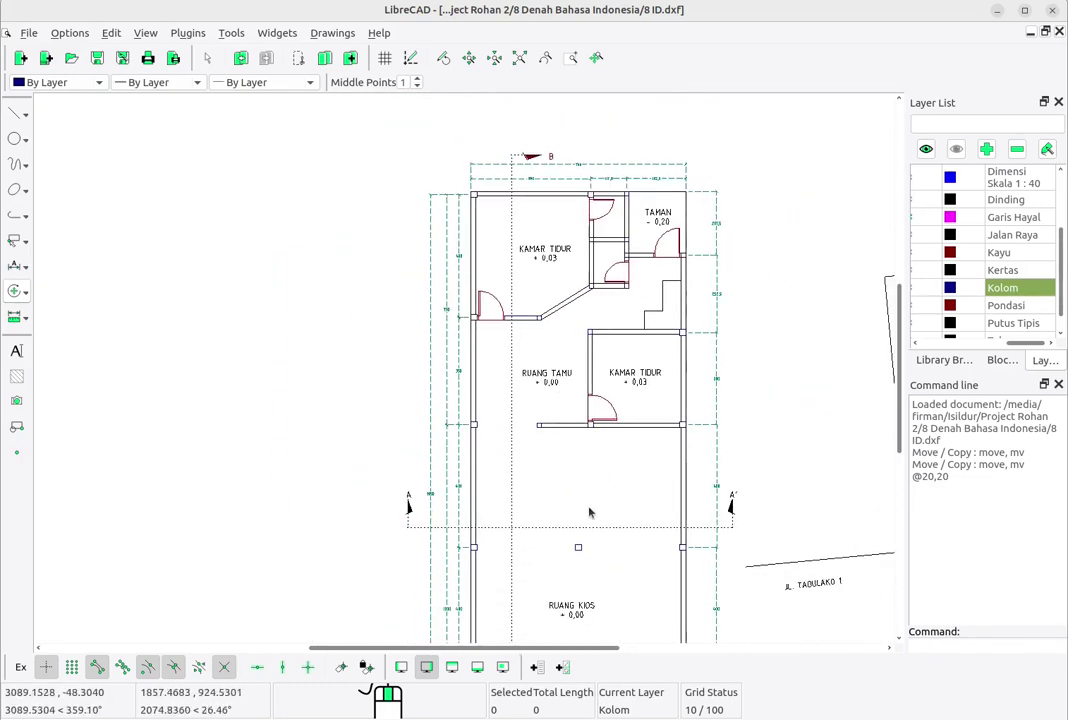
middle_drag(591, 510, 644, 420)
scroll(567, 391, down, 2)
middle_drag(568, 388, 672, 363)
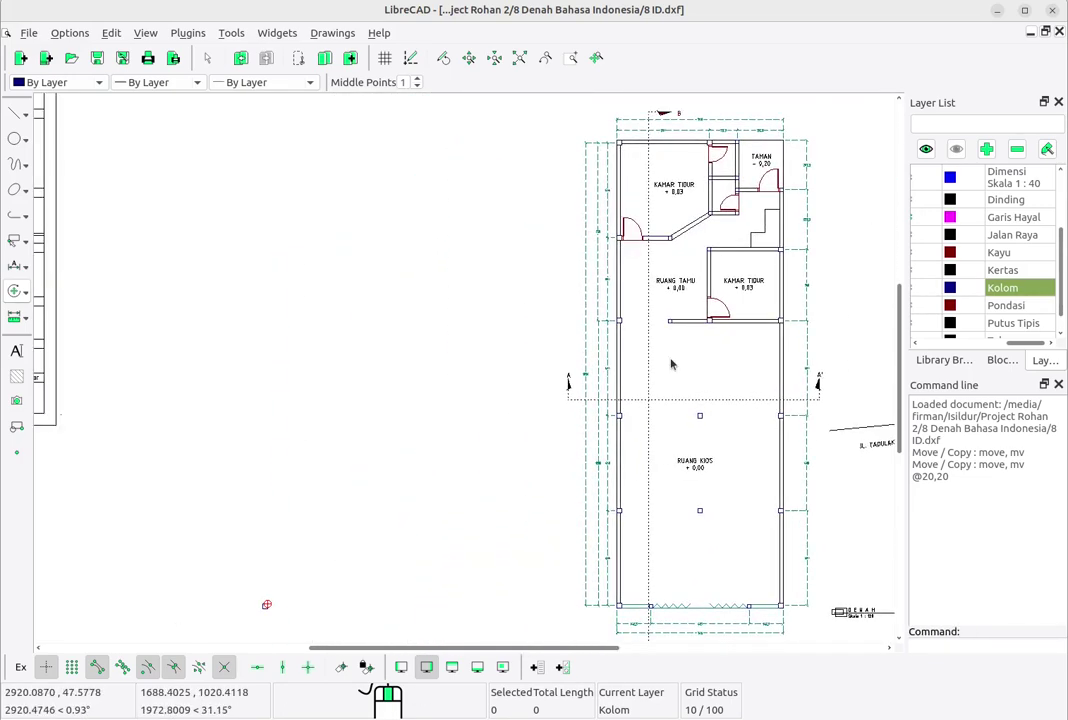
scroll(672, 364, down, 2)
scroll(672, 364, up, 2)
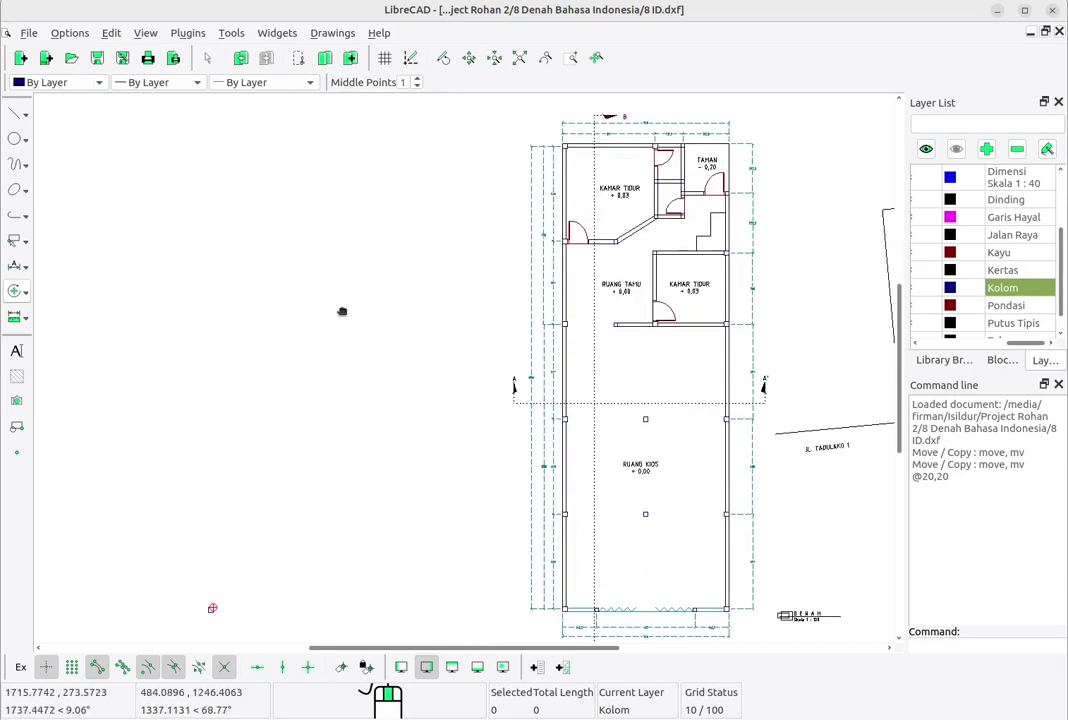
middle_drag(341, 310, 396, 306)
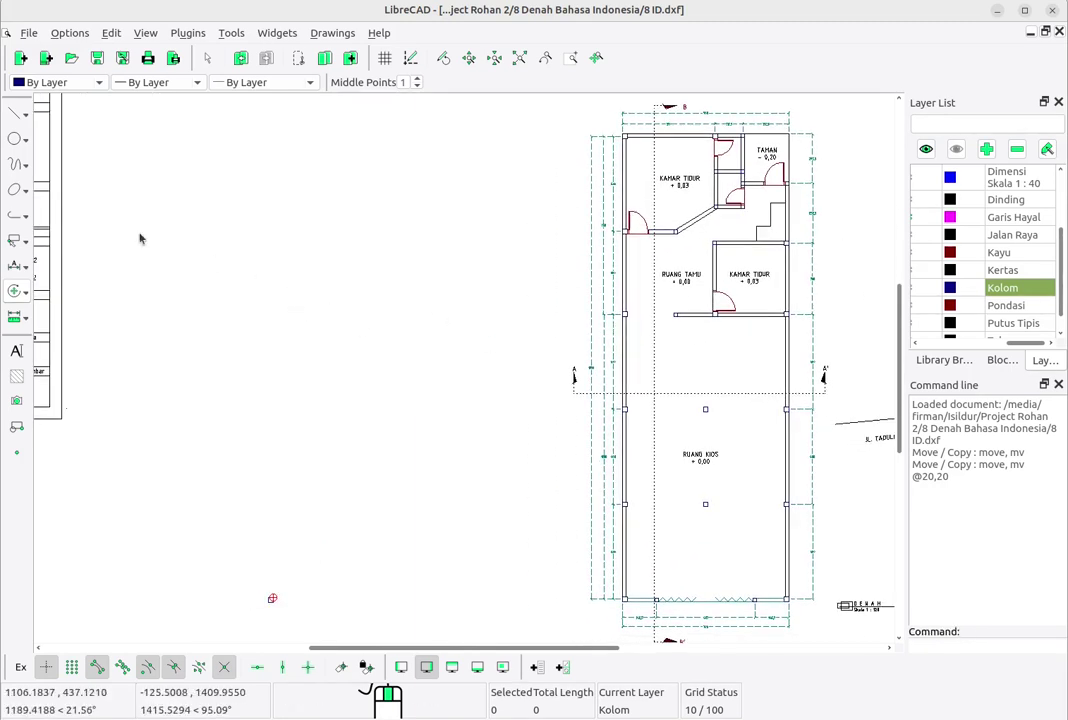
Step: Draw a 700 × 1950 rectangle as the building outline on the Kolom layer, in the empty area beside the floor plan
click(20, 113)
click(75, 178)
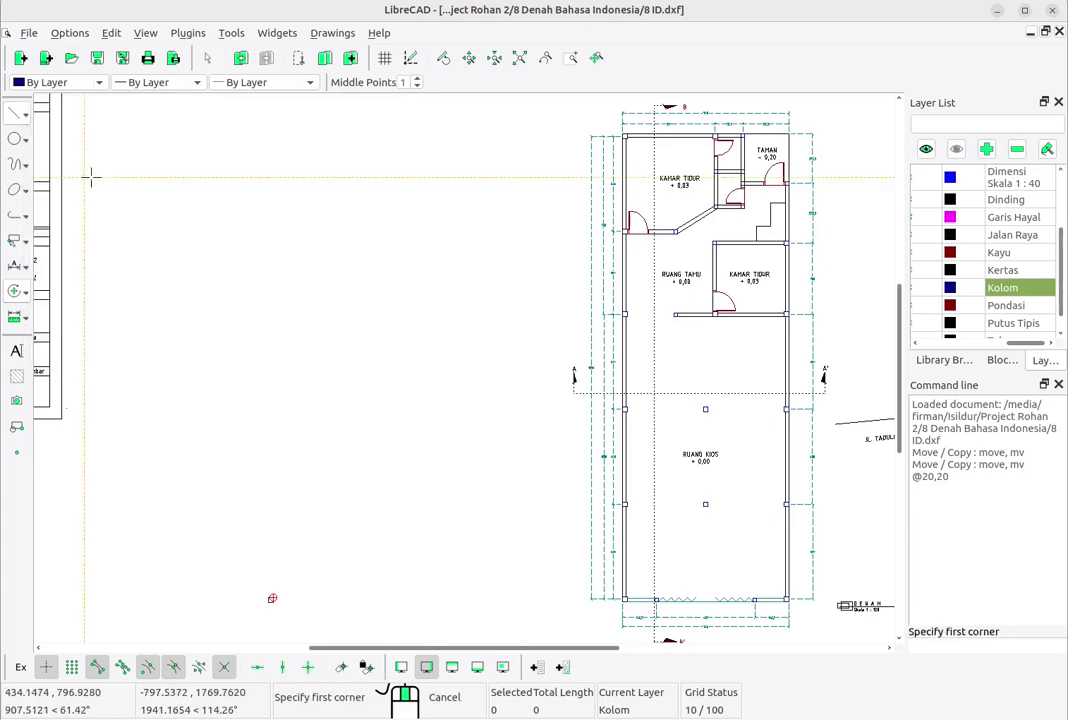
click(23, 118)
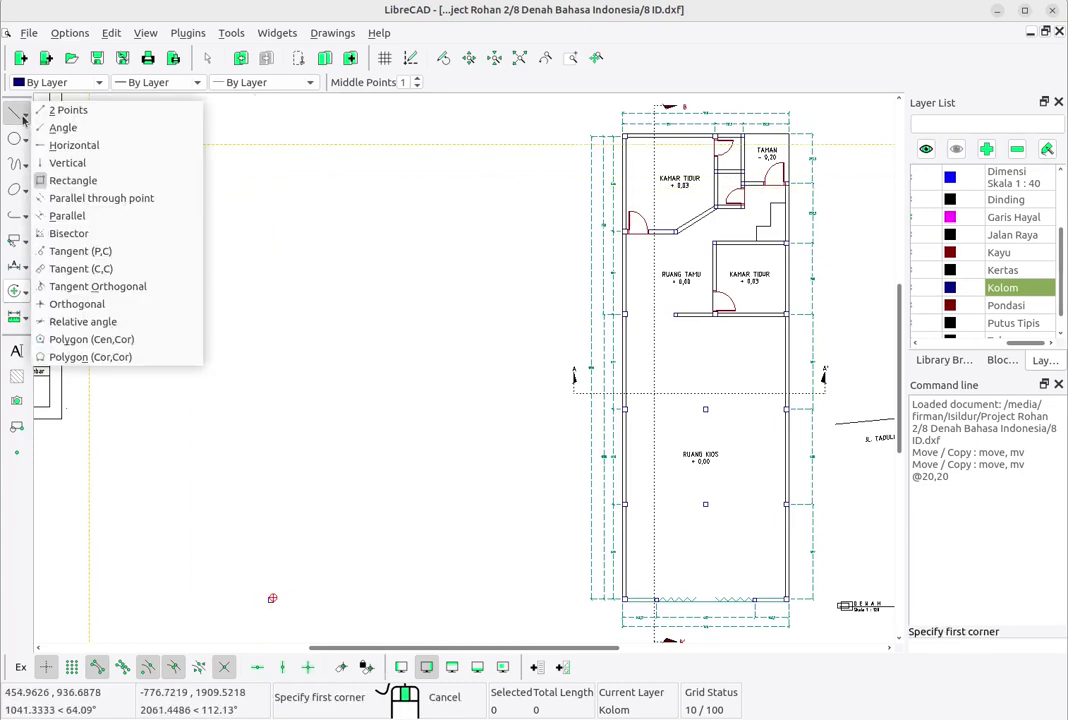
click(22, 115)
click(22, 115)
click(97, 183)
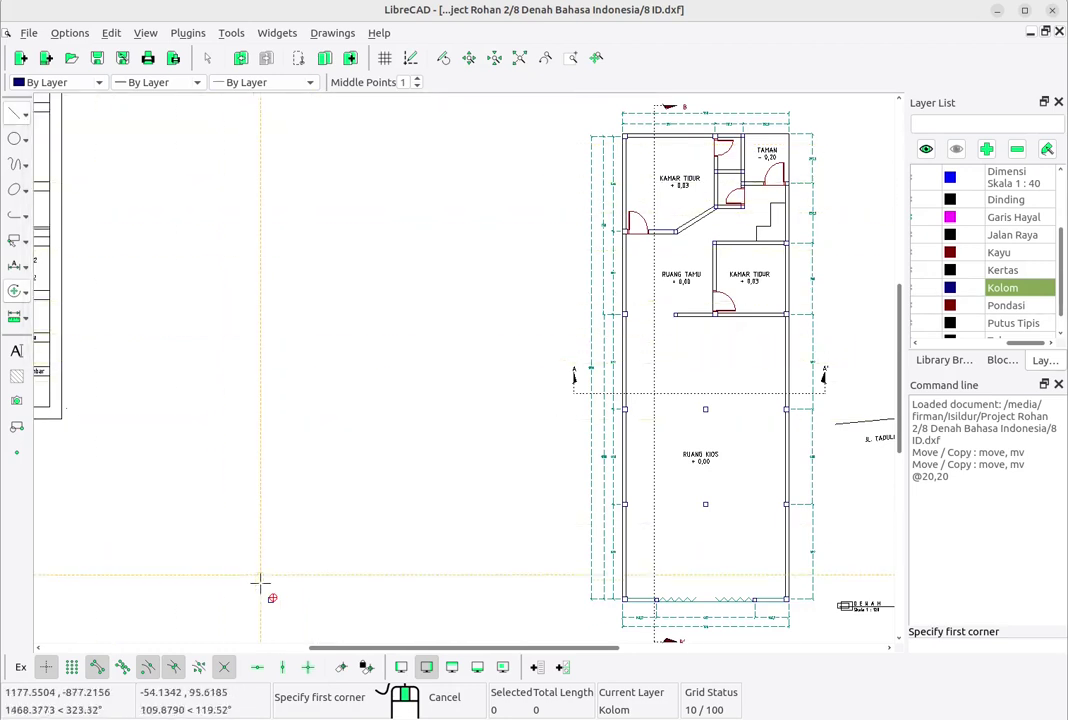
scroll(305, 585, up, 1)
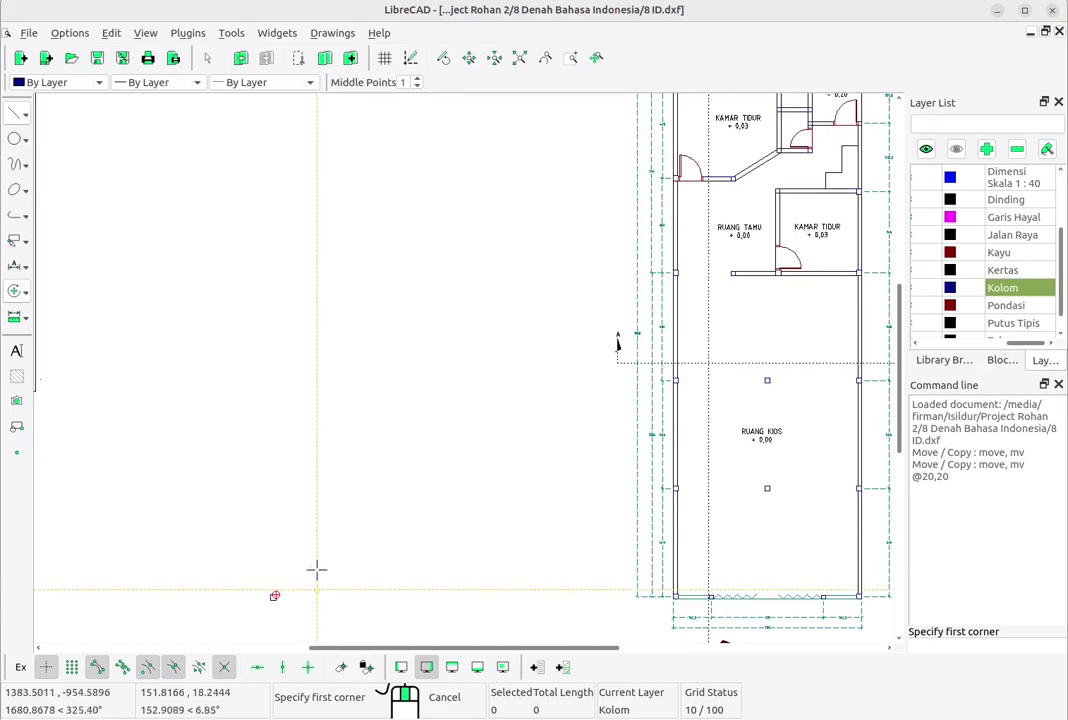
click(317, 597)
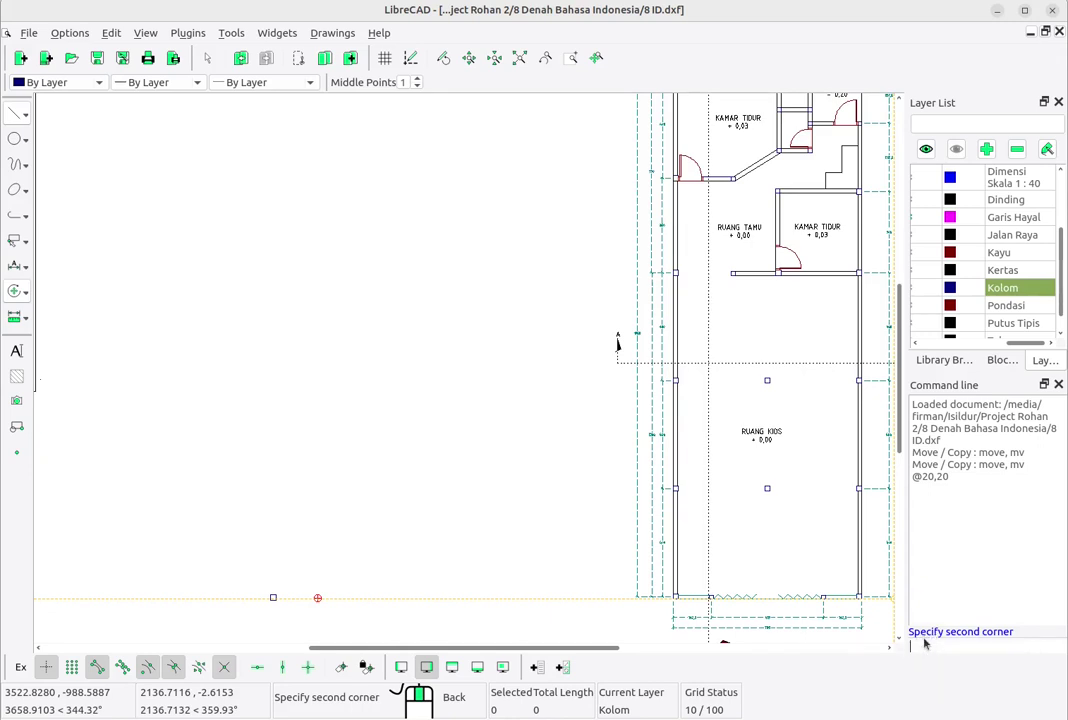
text(@700,1950)
key(Return)
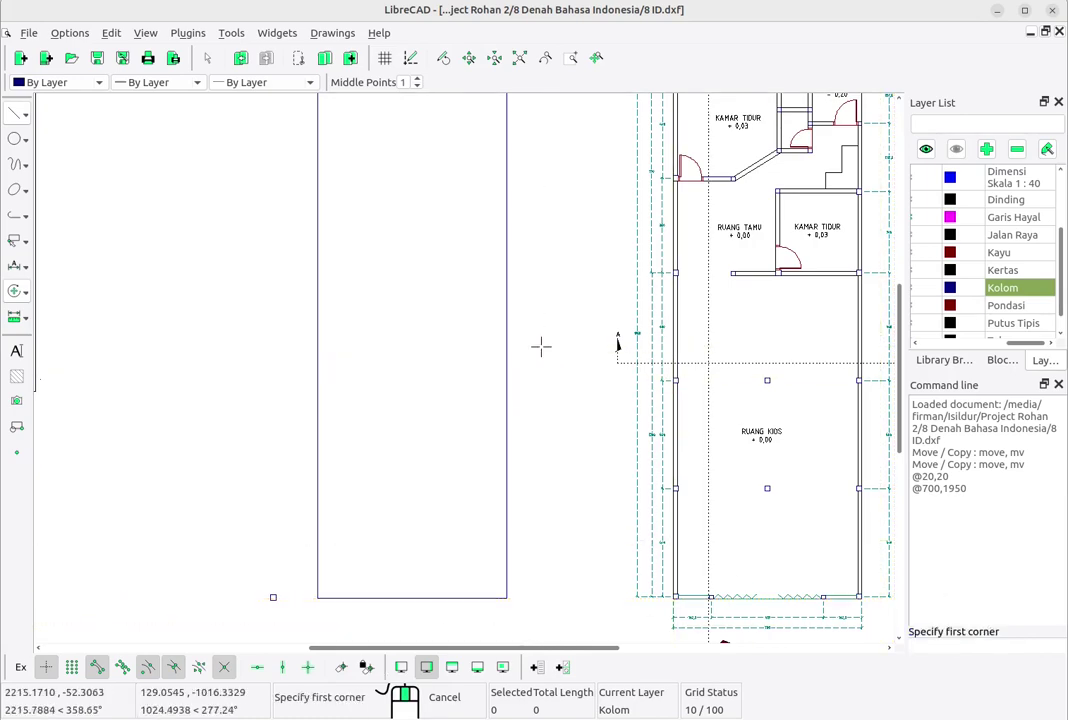
middle_drag(541, 346, 584, 417)
right_click(579, 389)
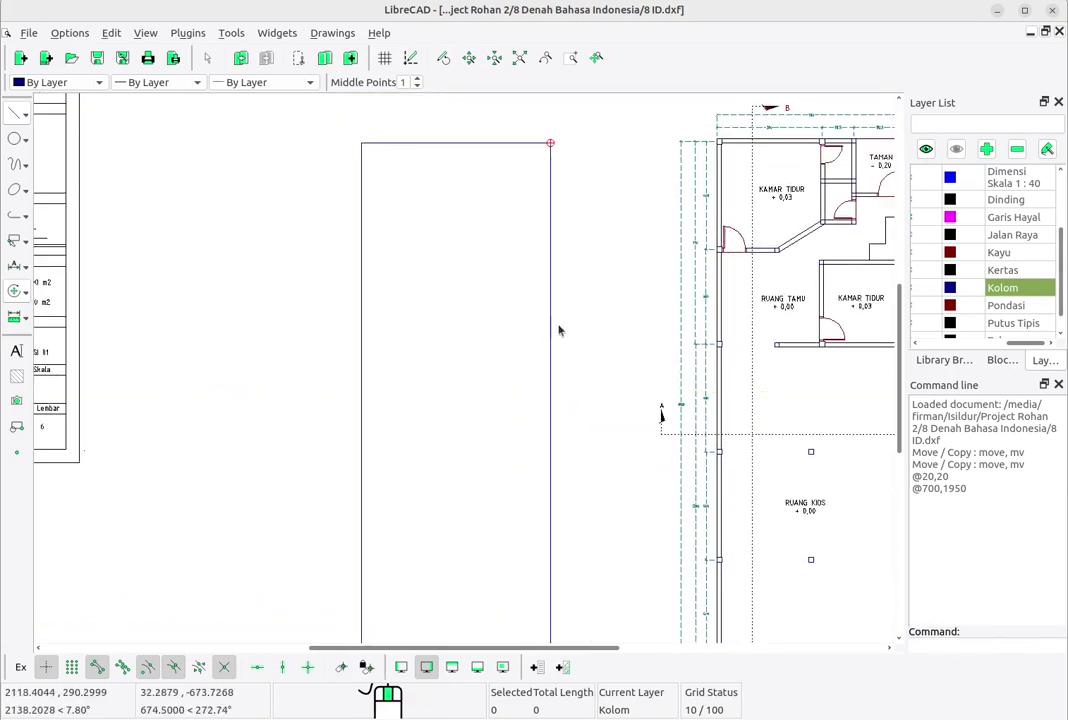
Step: Compare the new outline with the floor plan, and examine the plan's front-left corner column and adjacent dimensions close up
scroll(485, 350, down, 1)
middle_drag(494, 405, 498, 343)
scroll(481, 374, up, 1)
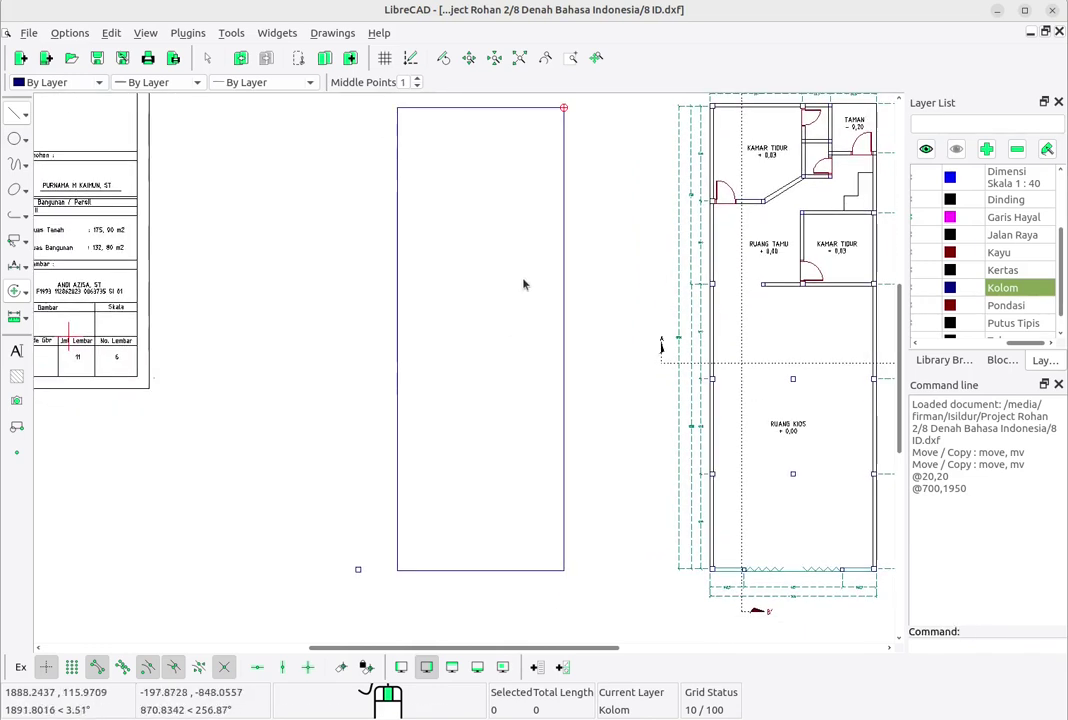
middle_drag(523, 285, 520, 303)
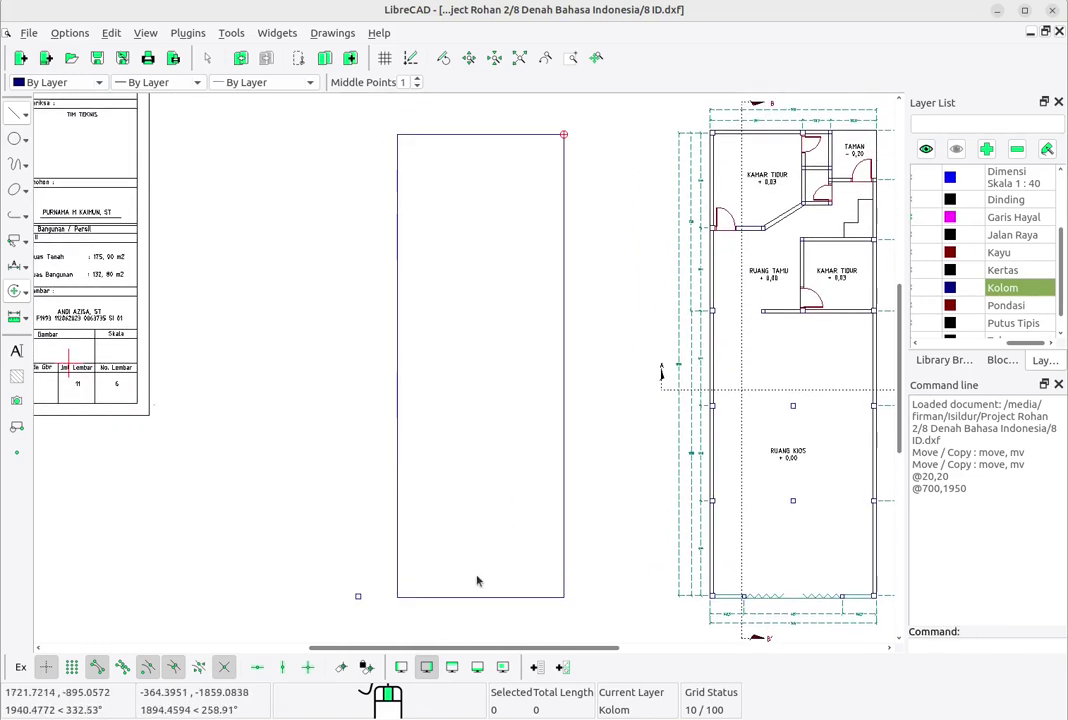
scroll(477, 580, up, 2)
middle_drag(503, 577, 469, 511)
scroll(477, 472, down, 2)
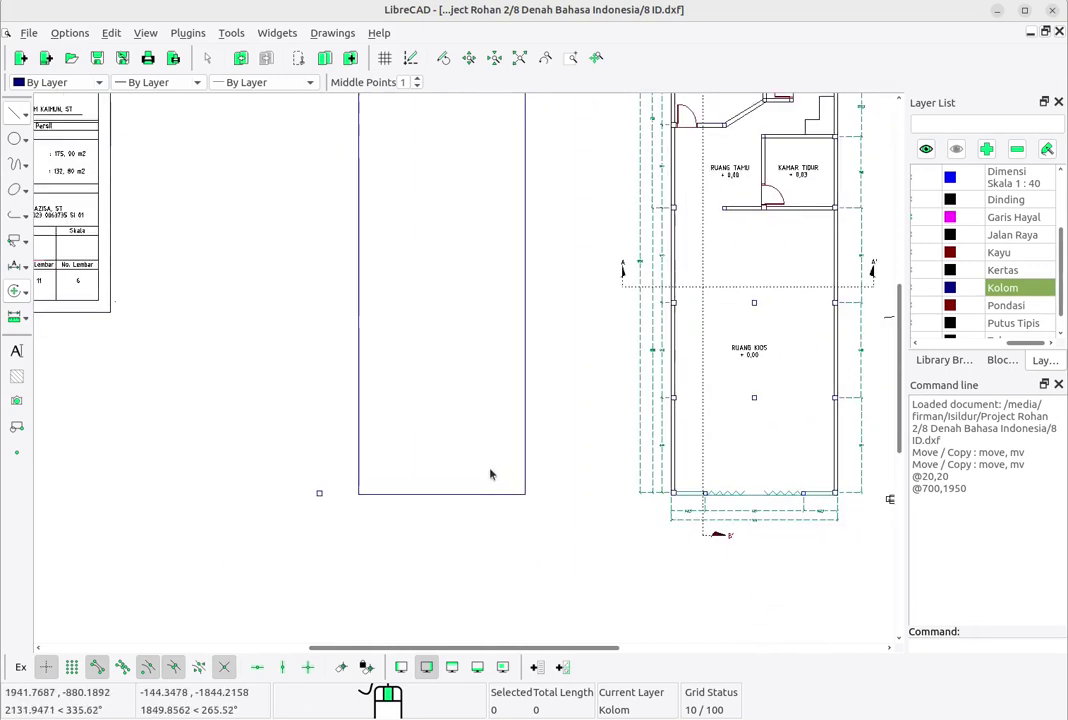
scroll(458, 496, up, 2)
scroll(725, 489, up, 6)
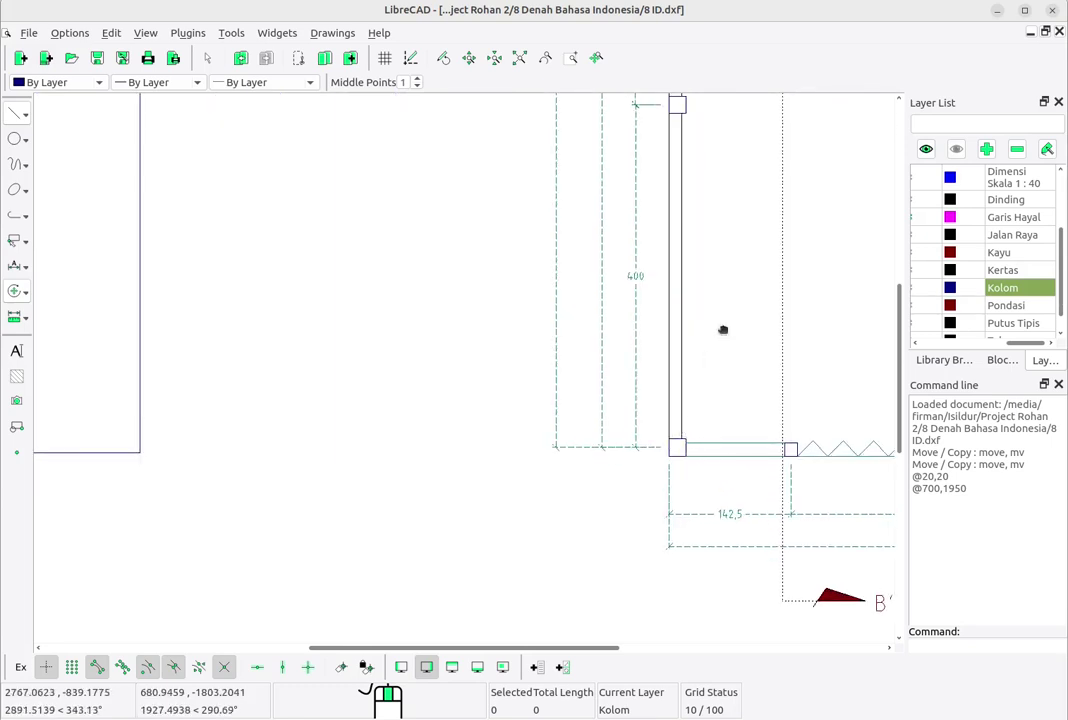
scroll(720, 300, up, 3)
mouse_move(495, 500)
middle_down()
mouse_move(788, 456)
mouse_move(430, 458)
middle_up()
scroll(724, 535, up, 4)
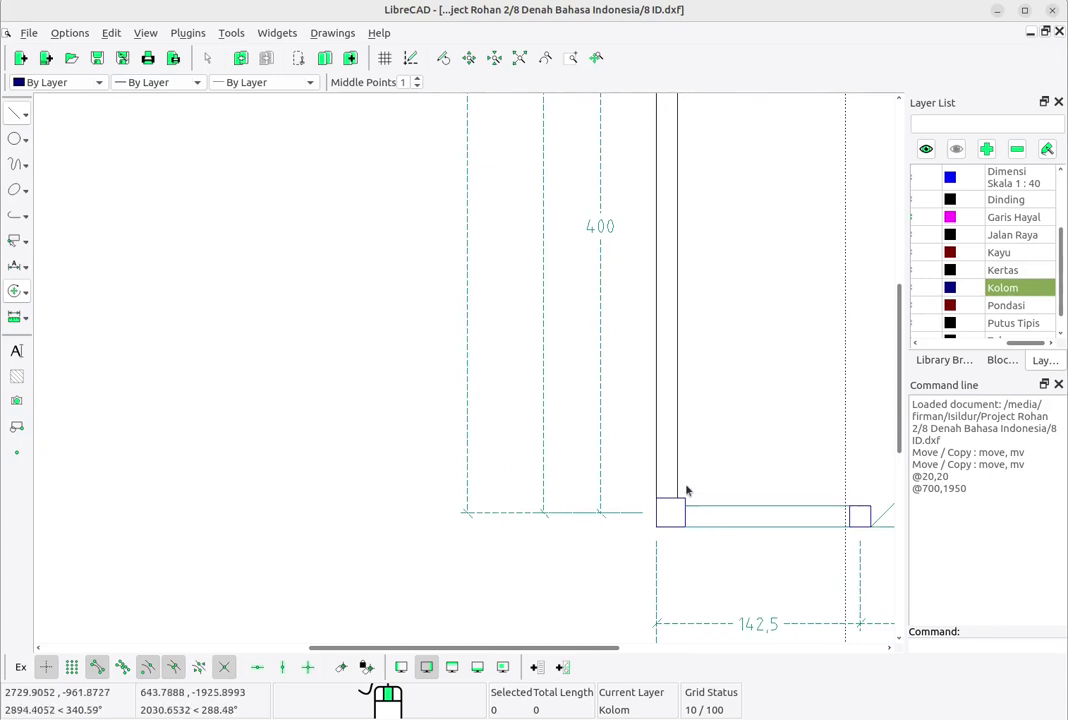
scroll(508, 384, down, 4)
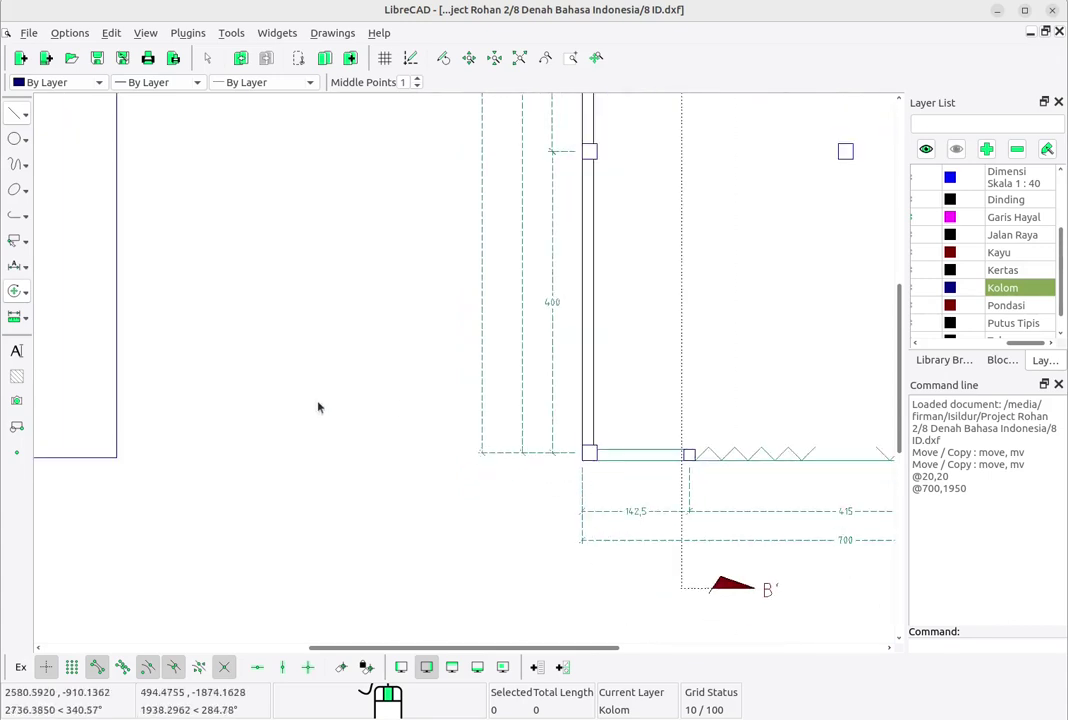
Step: Draw a 20 × 20 square column inside the new outline, near its front edge
middle_drag(317, 405, 706, 405)
scroll(230, 385, up, 2)
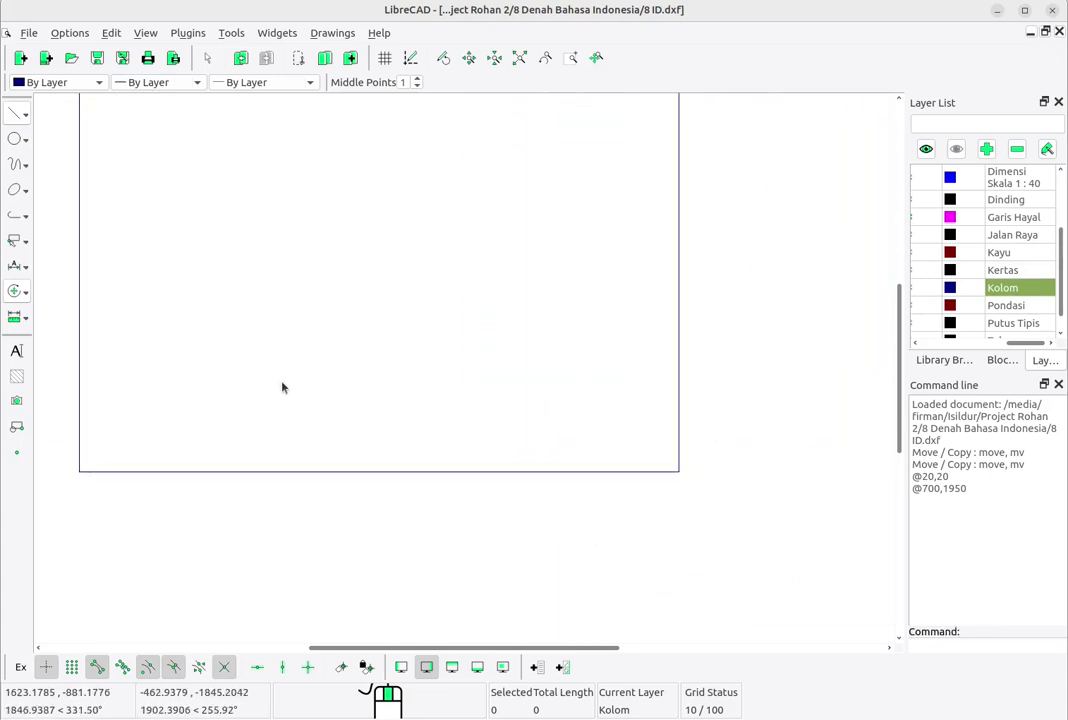
click(16, 114)
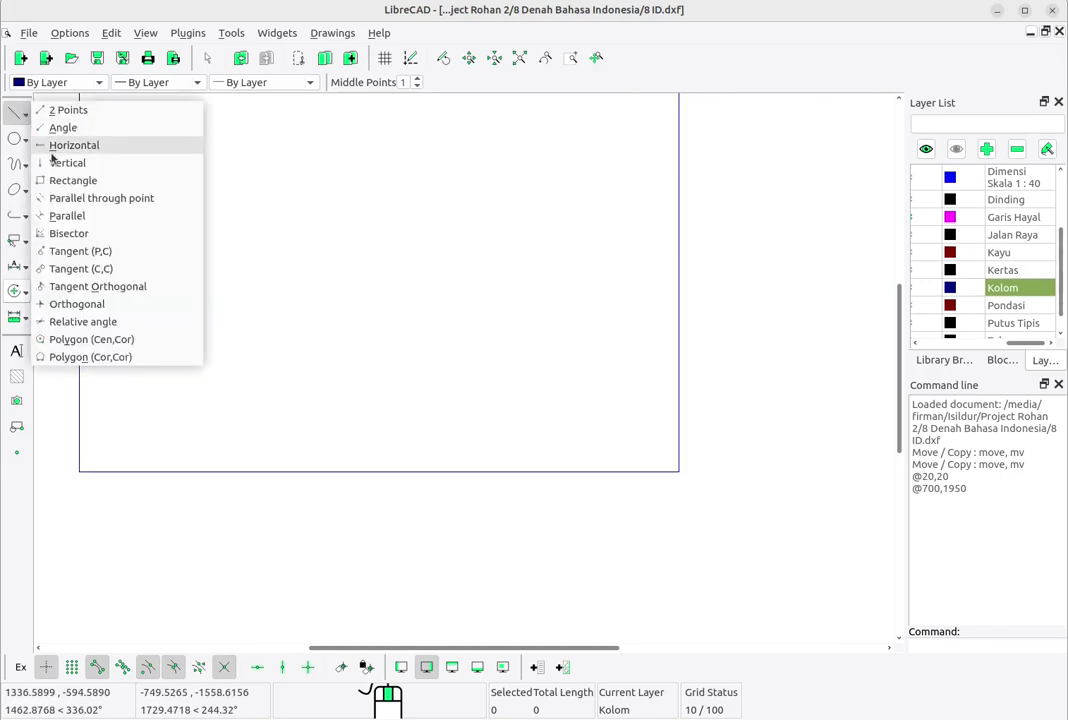
click(109, 186)
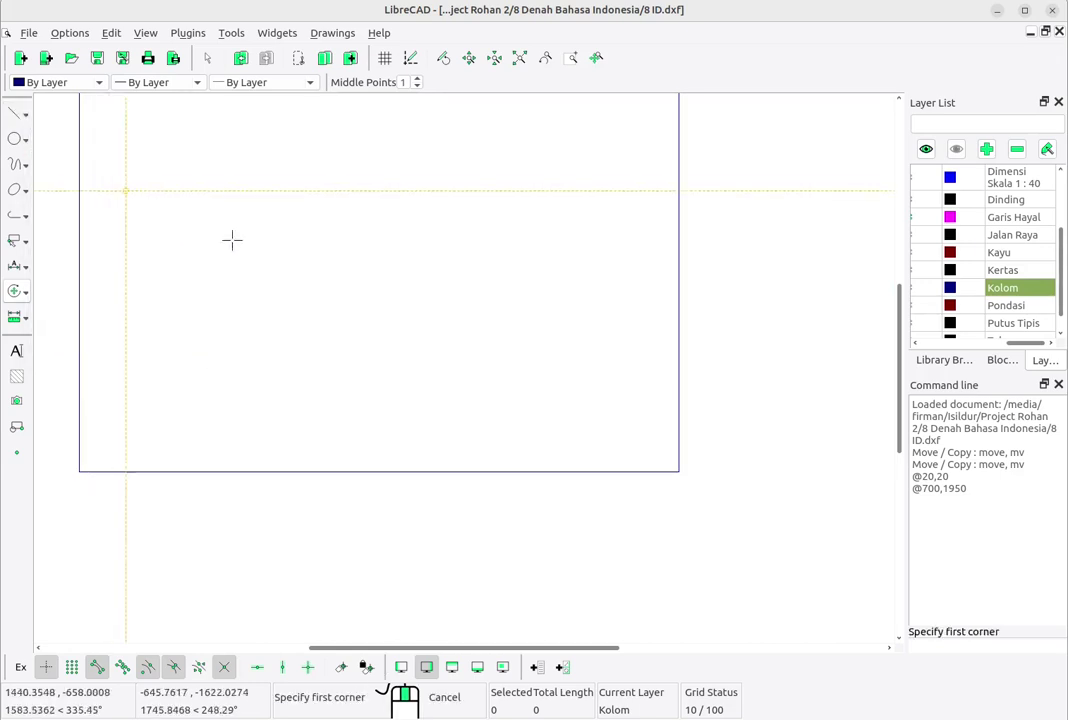
click(322, 389)
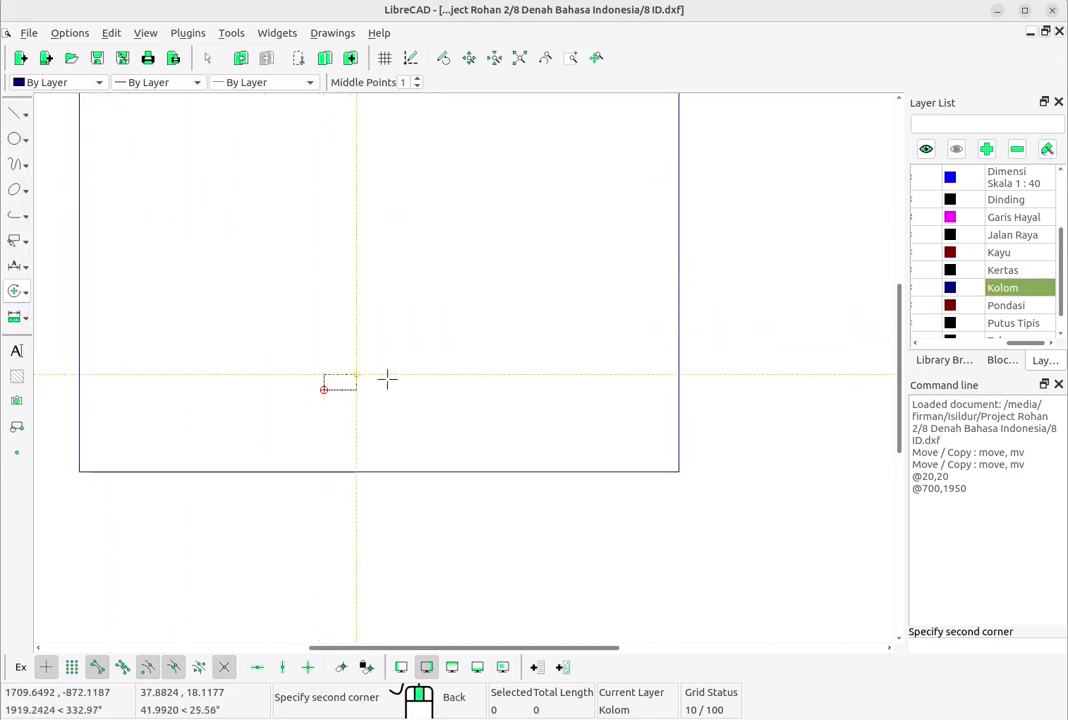
click(926, 648)
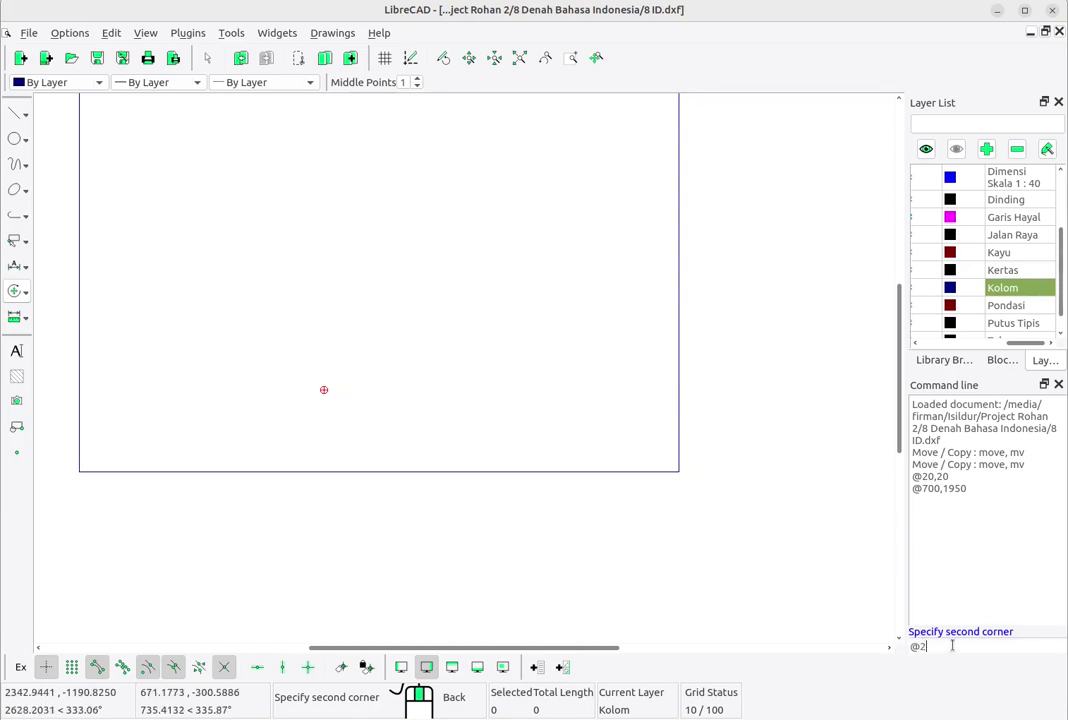
text(0,20)
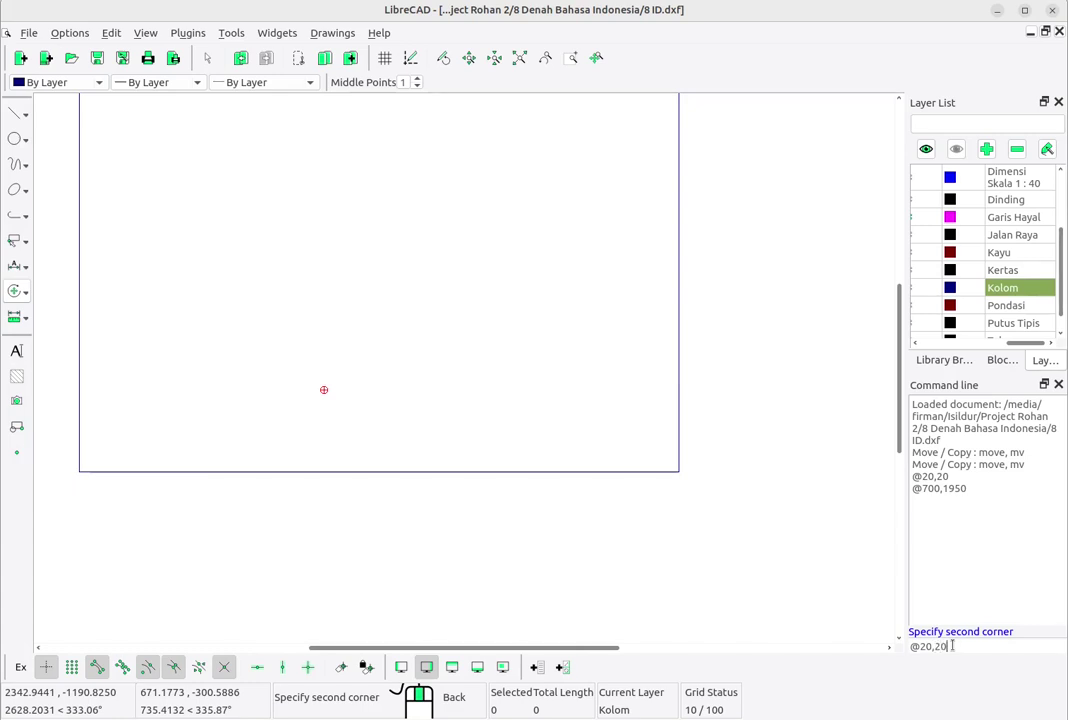
key(Return)
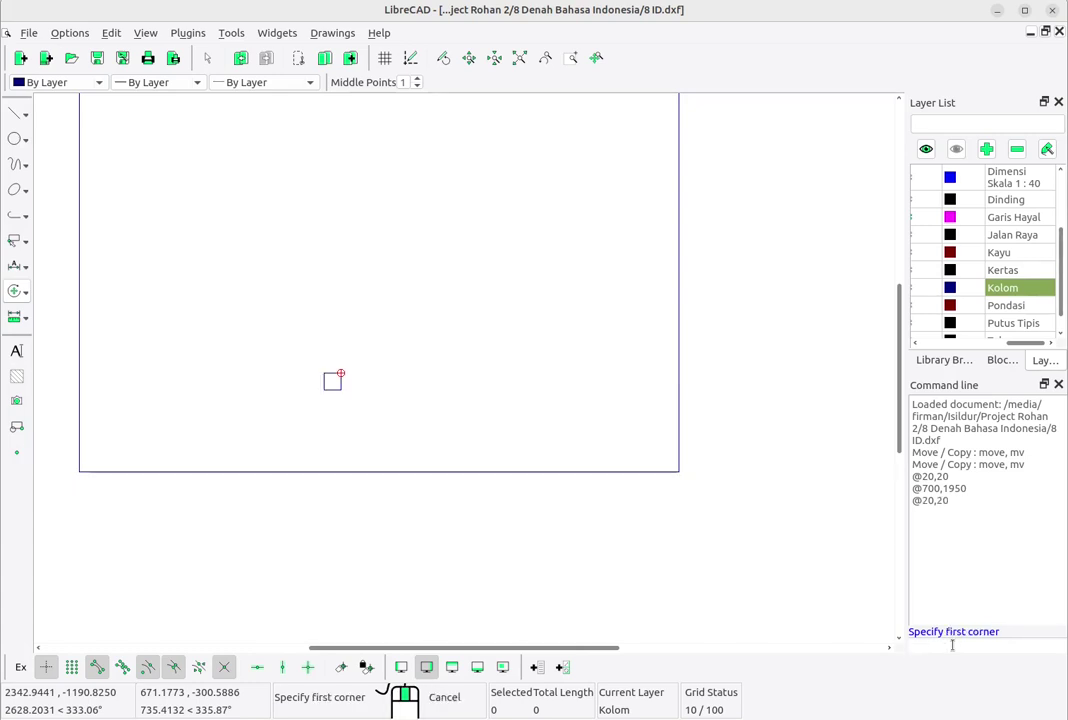
scroll(318, 386, up, 3)
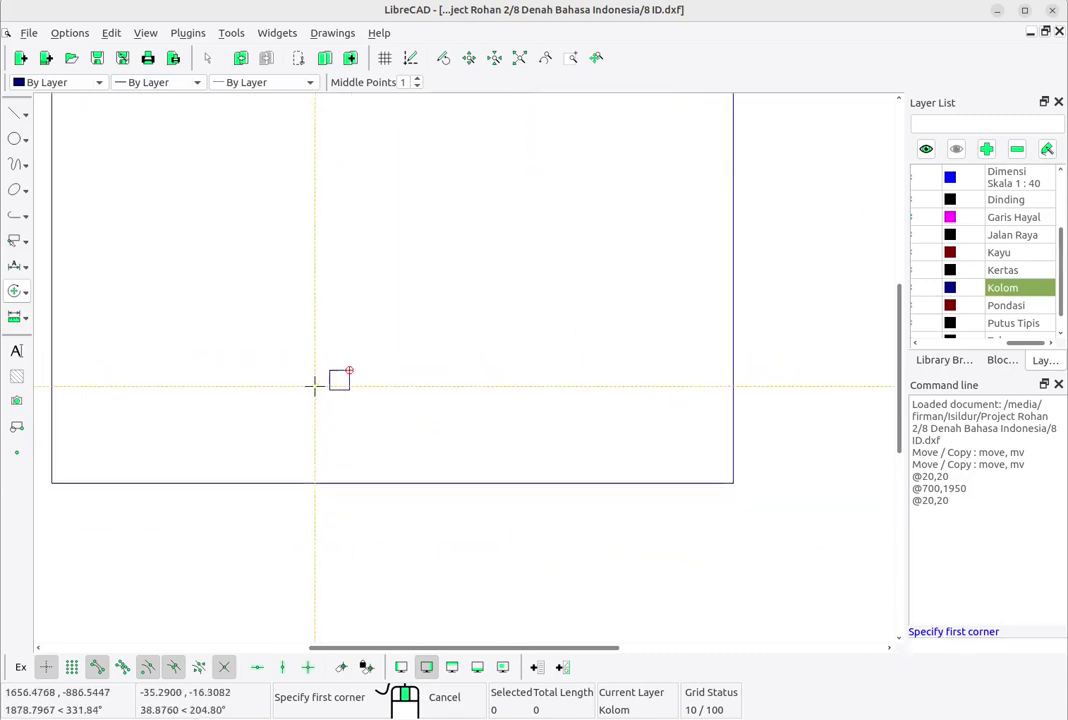
scroll(326, 387, up, 1)
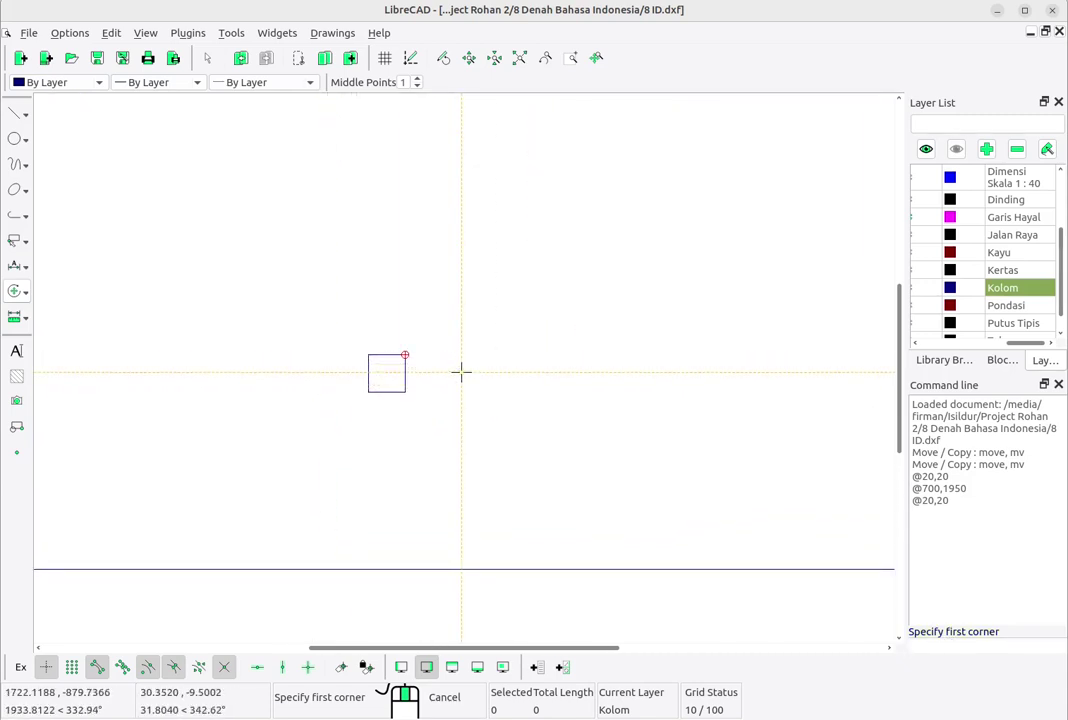
scroll(453, 374, down, 1)
middle_drag(453, 374, 545, 378)
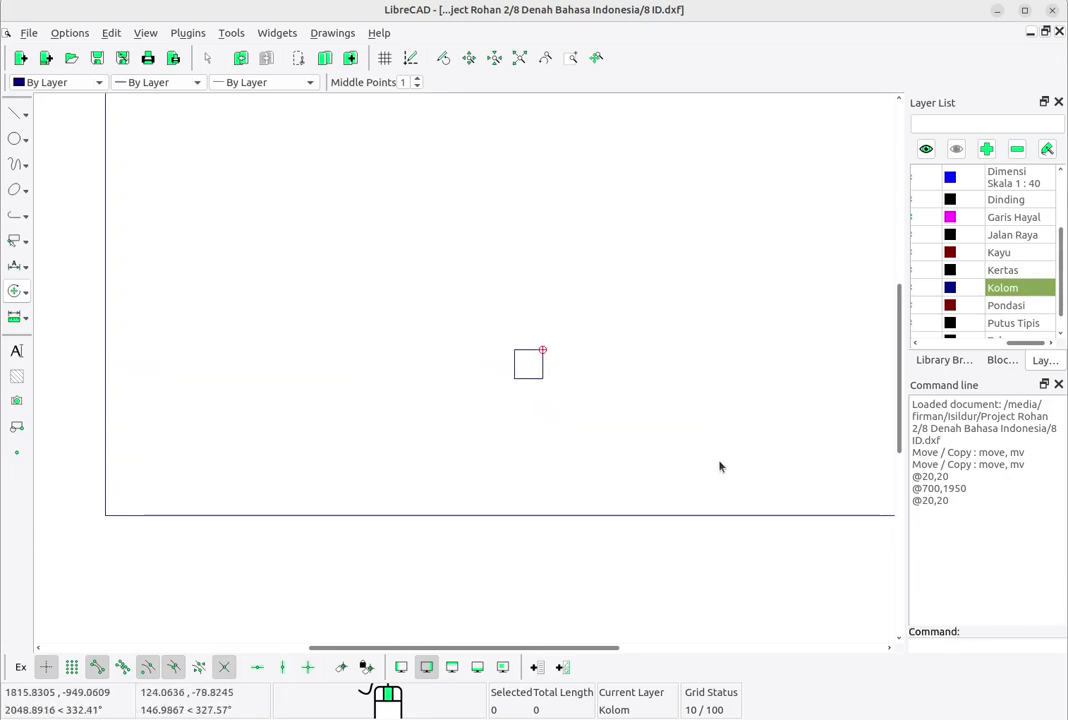
Step: Move the new column by its lower-left corner onto the outline's lower-left corner, deleting the original
scroll(670, 466, down, 2)
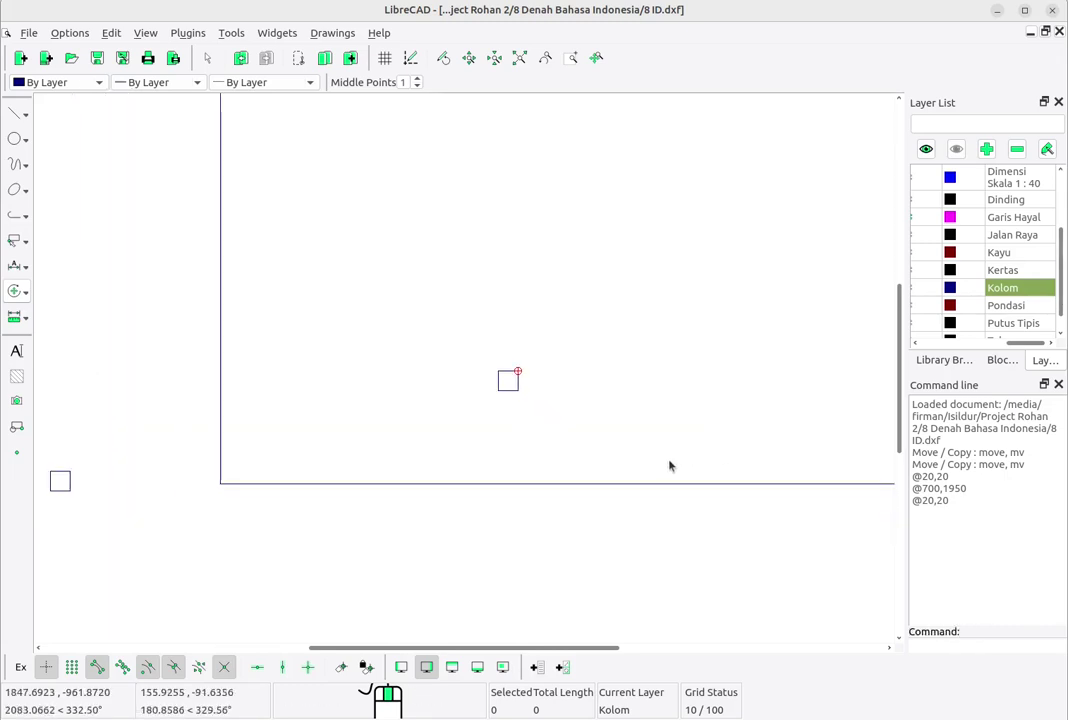
scroll(337, 478, up, 1)
scroll(325, 472, down, 2)
middle_drag(790, 484, 64, 428)
middle_drag(793, 420, 522, 415)
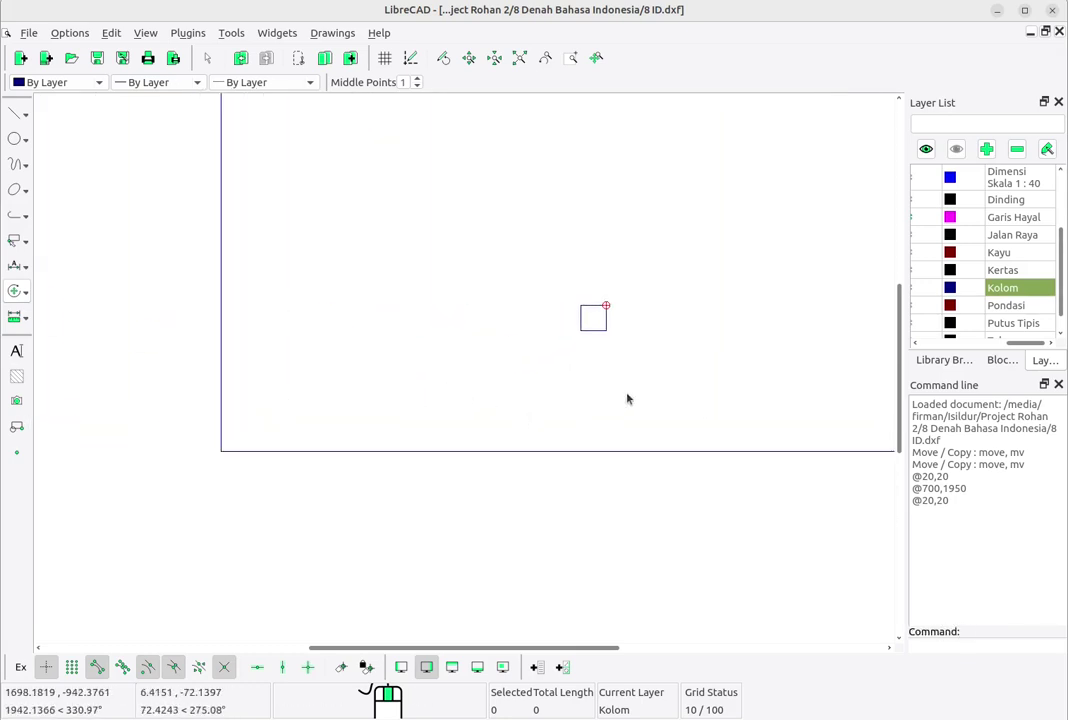
drag(642, 389, 548, 263)
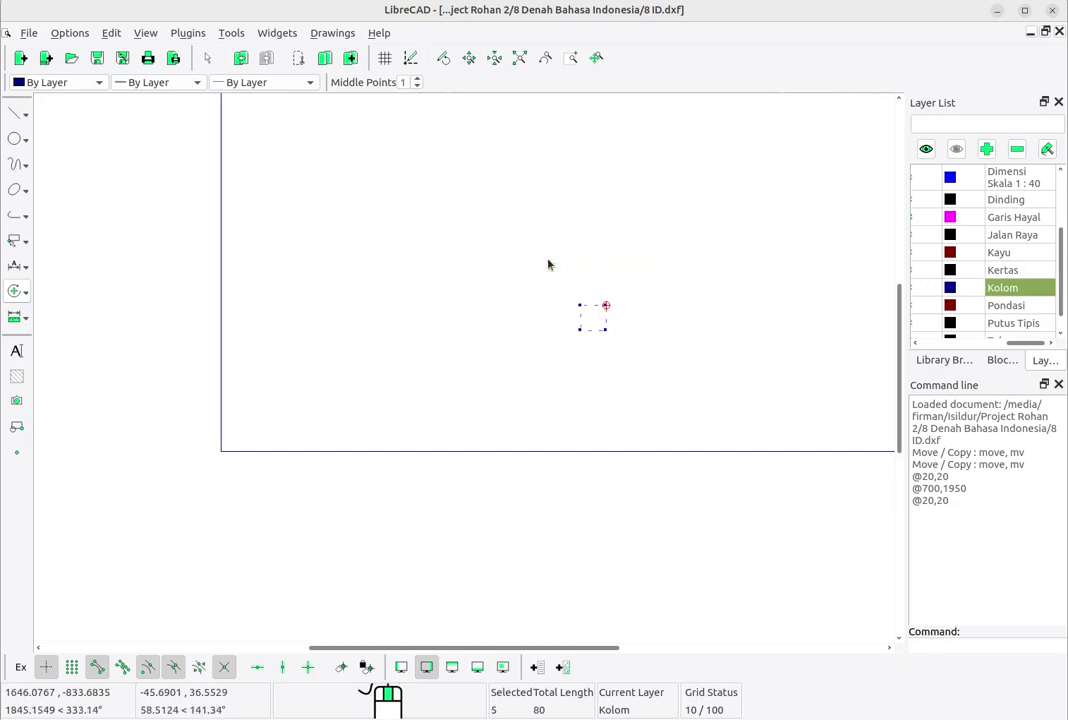
click(16, 292)
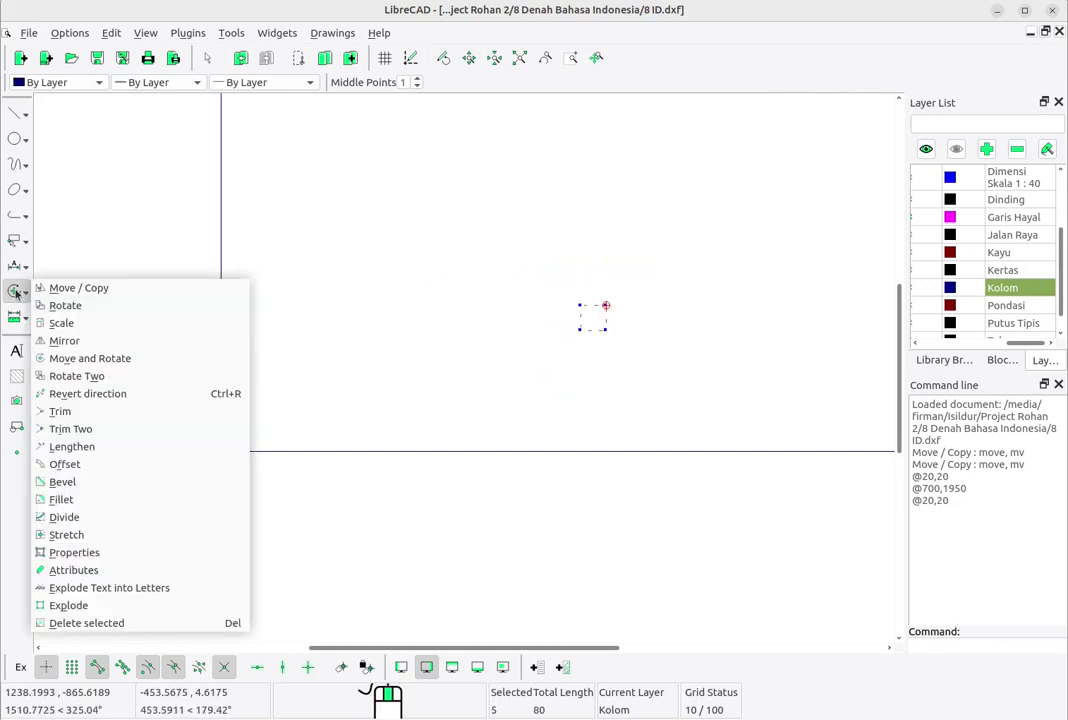
click(78, 289)
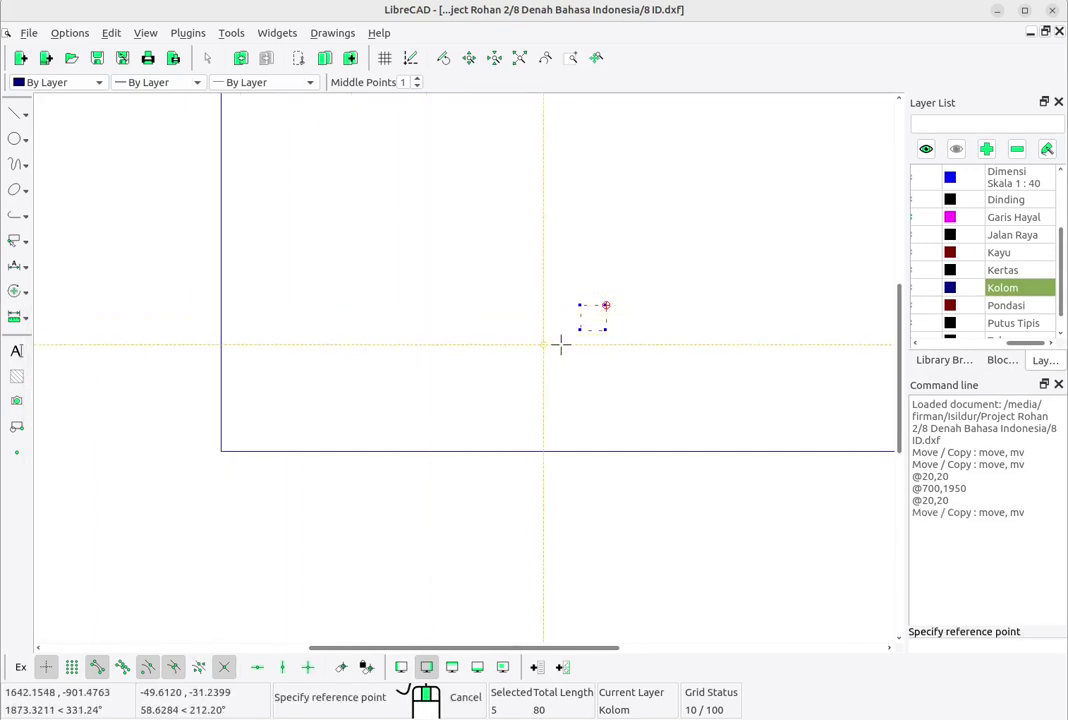
scroll(573, 336, up, 1)
scroll(572, 336, up, 1)
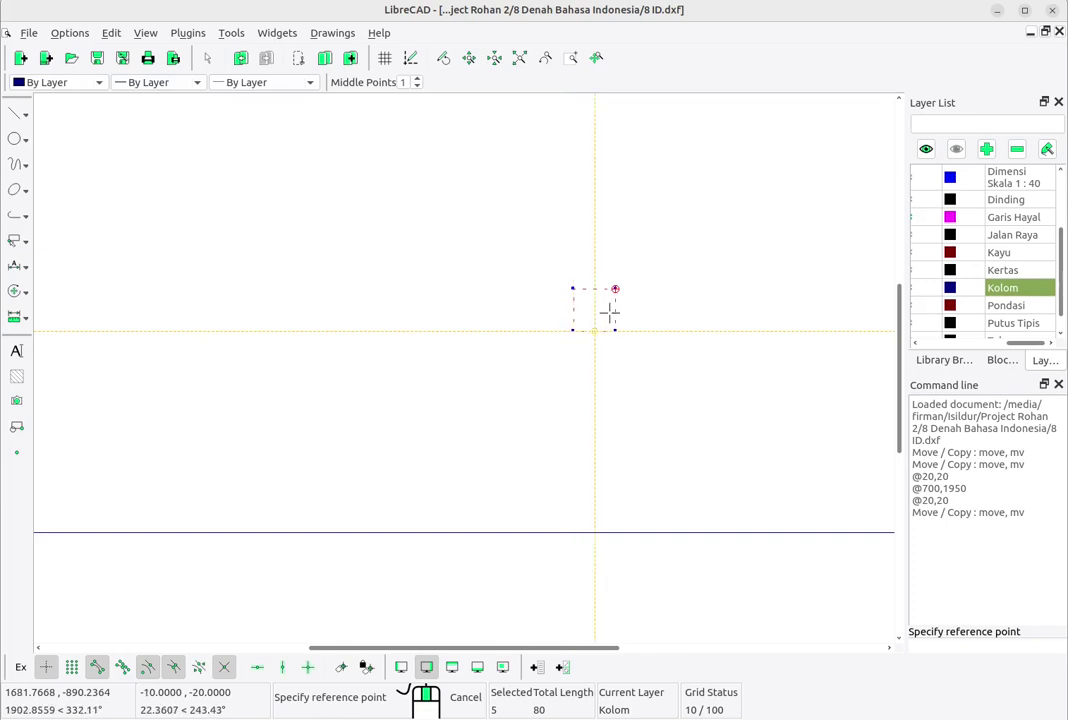
scroll(574, 331, up, 1)
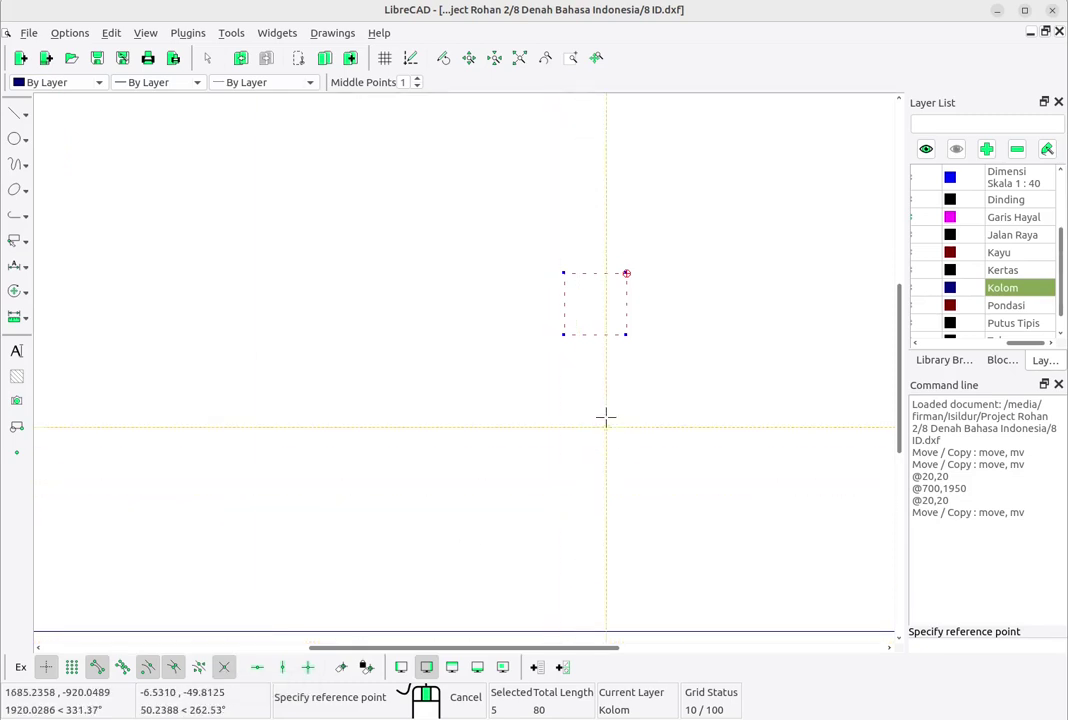
scroll(605, 417, down, 2)
middle_drag(605, 417, 565, 389)
scroll(565, 389, up, 2)
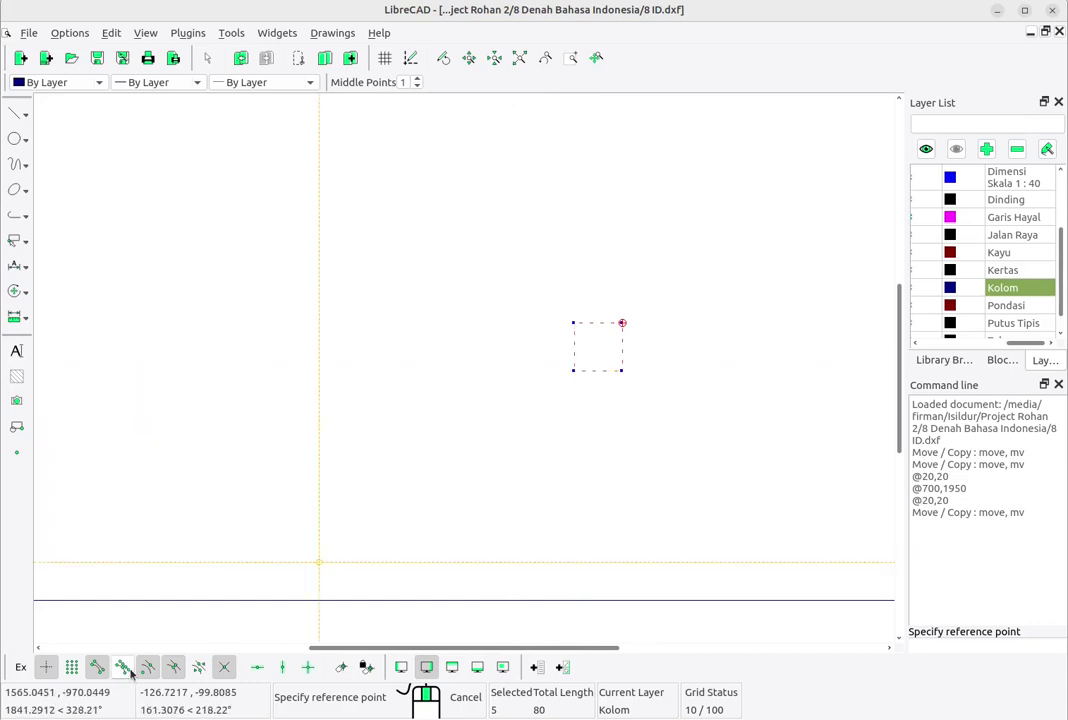
click(573, 371)
mouse_move(399, 449)
middle_down()
mouse_move(489, 393)
mouse_move(567, 393)
middle_up()
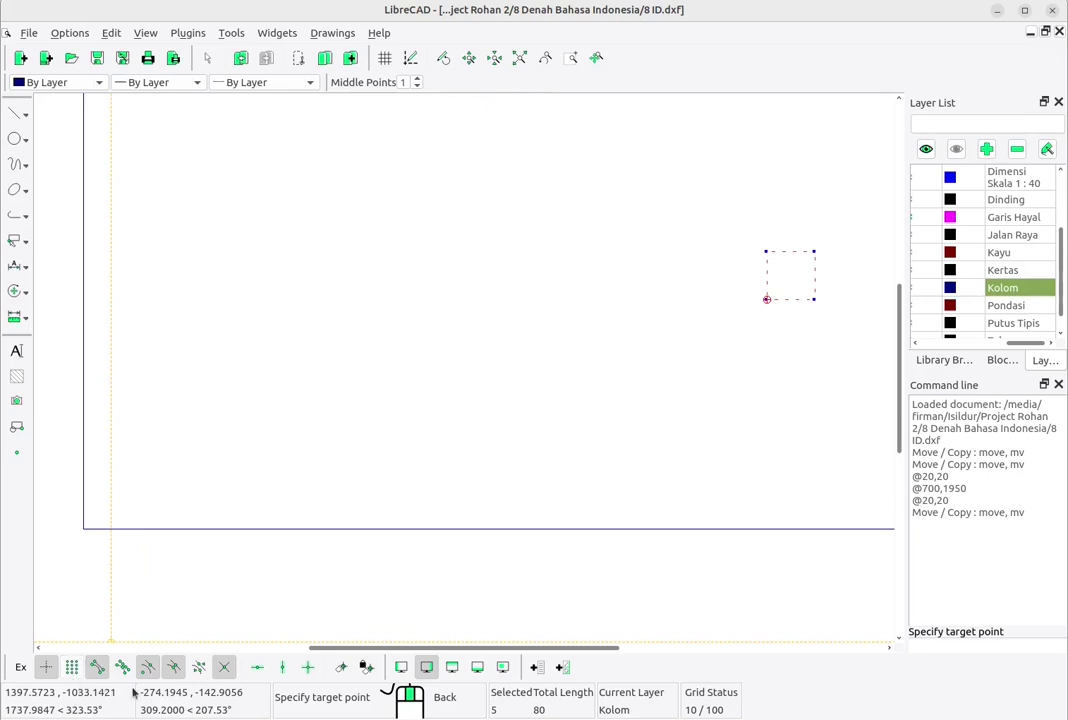
click(84, 529)
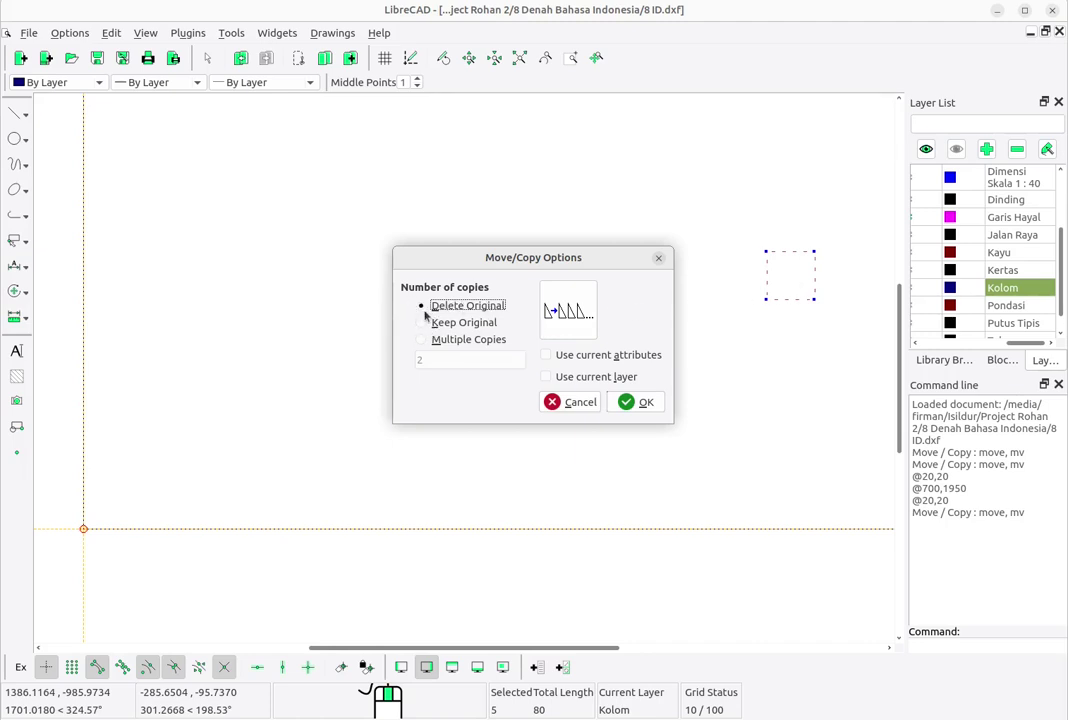
click(640, 404)
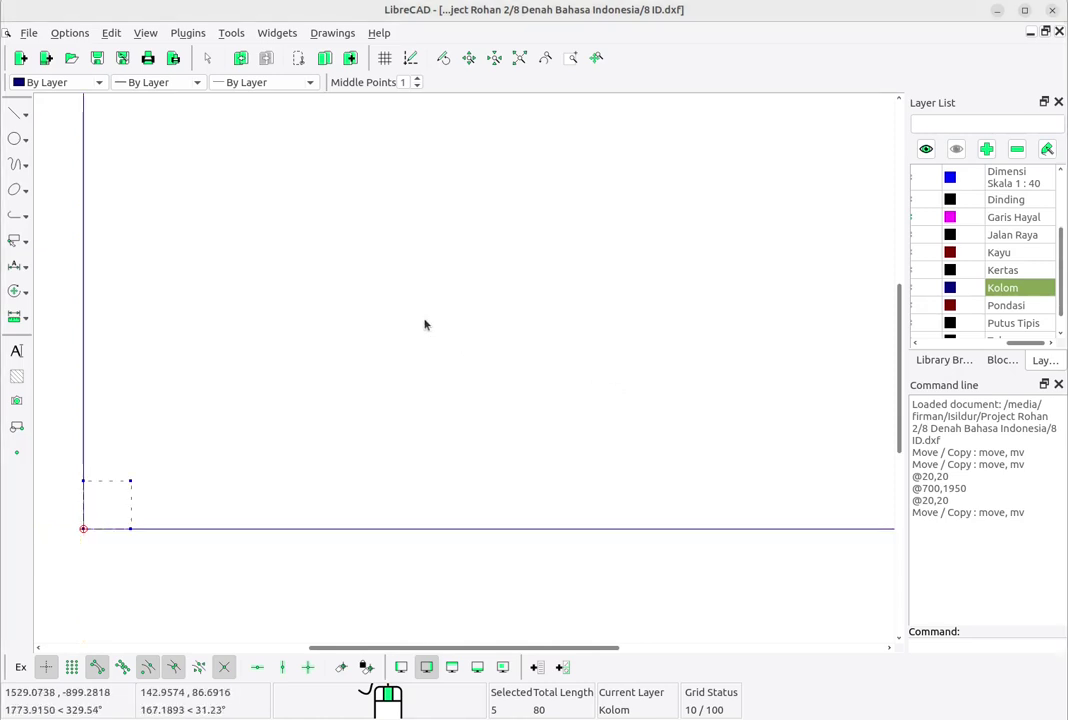
right_click(365, 294)
click(356, 282)
scroll(384, 303, down, 4)
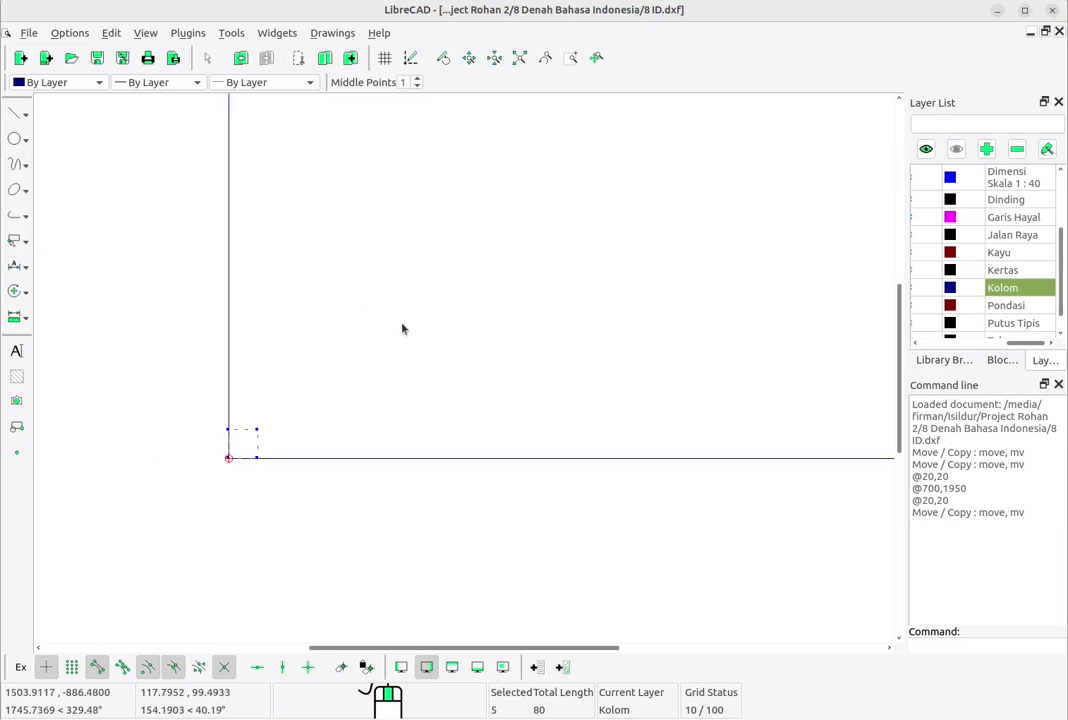
Step: Deselect the column placed at the outline's lower-left corner
middle_drag(515, 376, 447, 383)
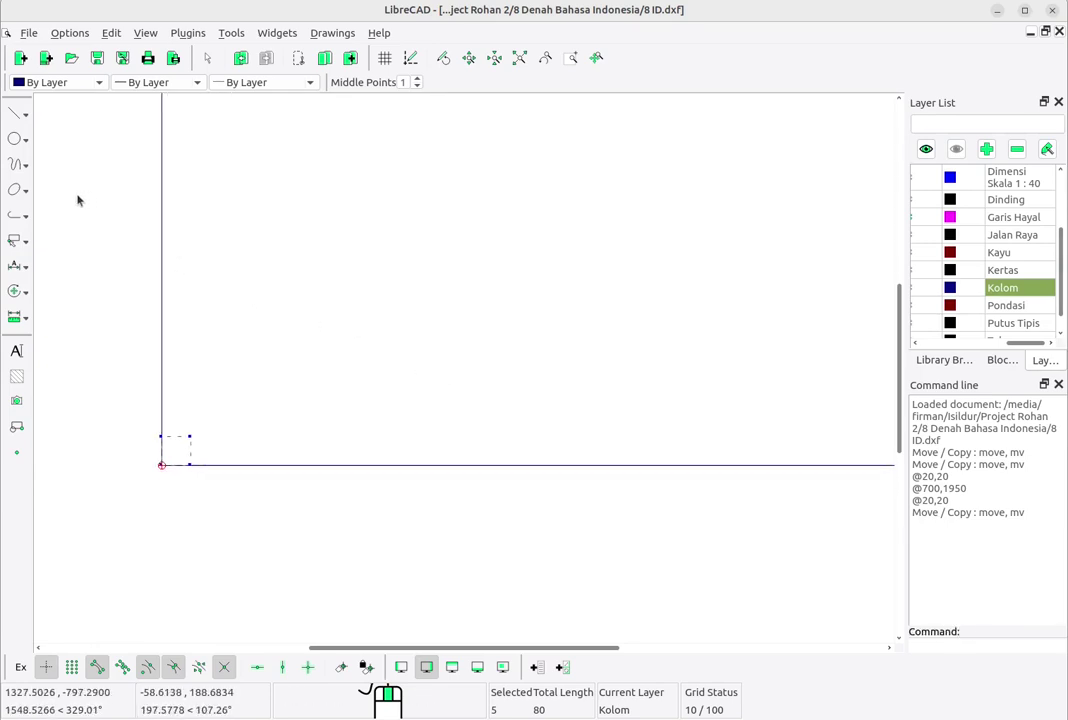
click(15, 241)
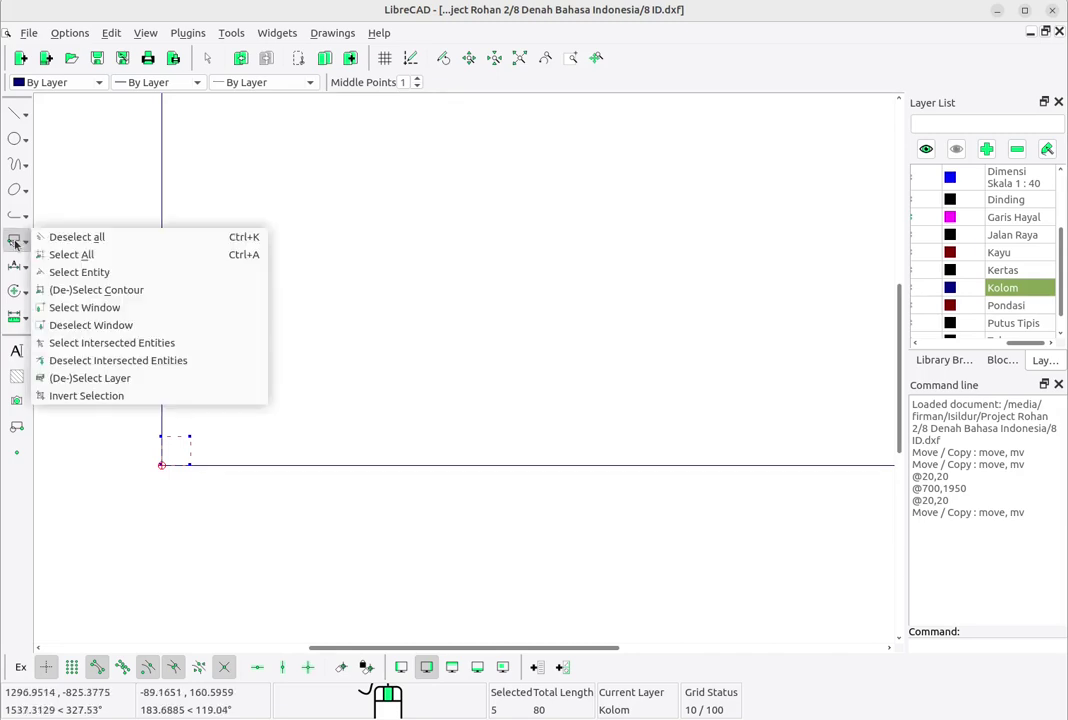
click(89, 240)
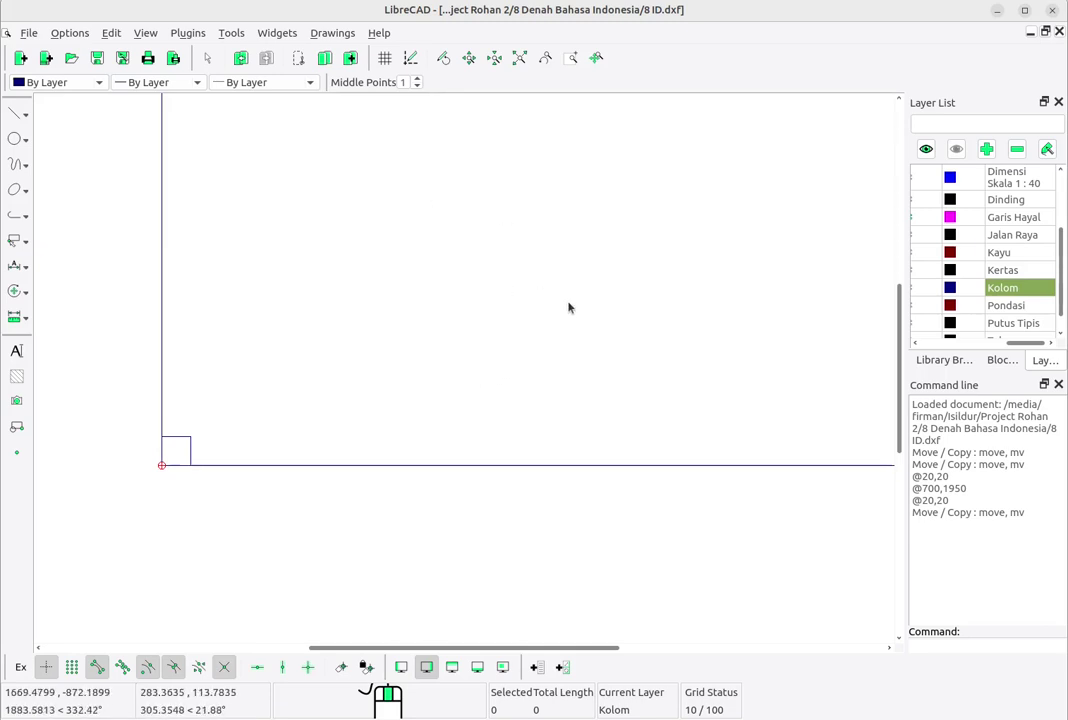
Step: Compare the front edge of the new outline with the original plan's front columns and their dimensions
scroll(585, 322, down, 2)
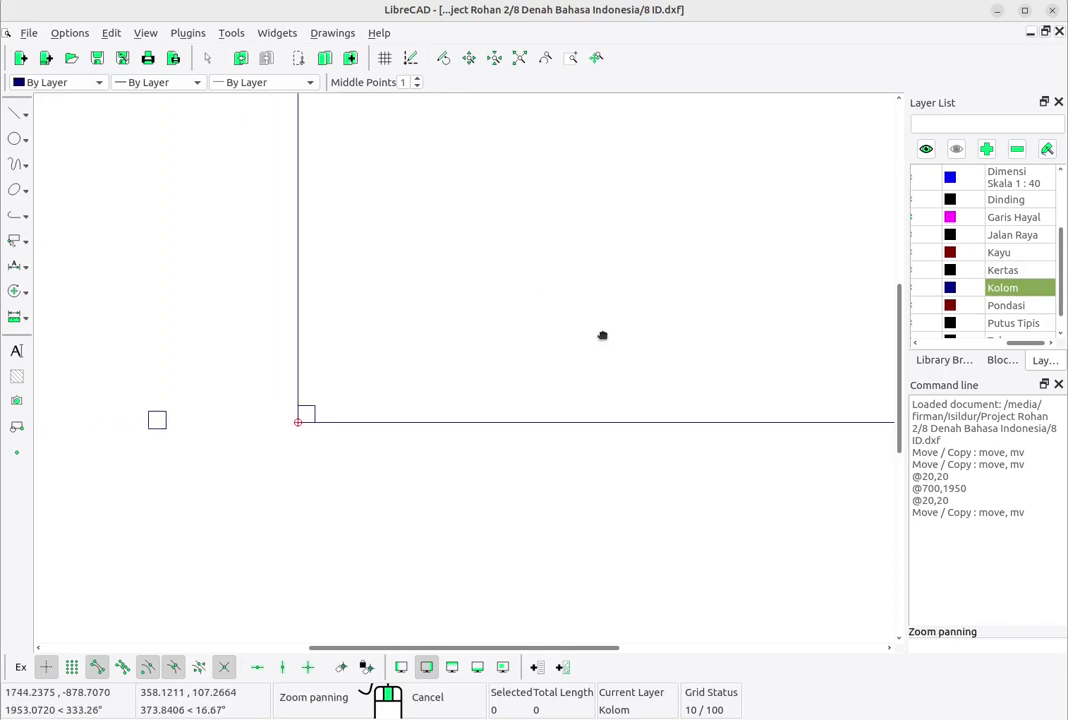
mouse_move(601, 334)
middle_down()
mouse_move(489, 331)
mouse_move(468, 315)
middle_up()
scroll(261, 406, up, 1)
middle_drag(360, 424, 295, 472)
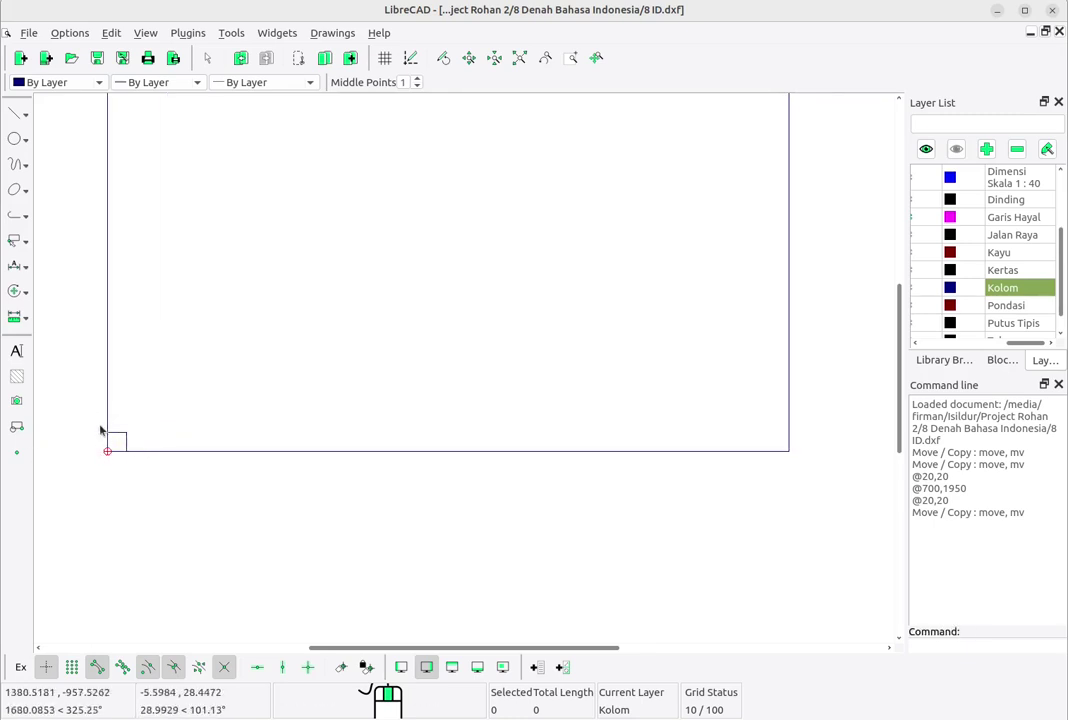
scroll(317, 425, down, 1)
middle_drag(317, 425, 329, 415)
scroll(317, 429, up, 2)
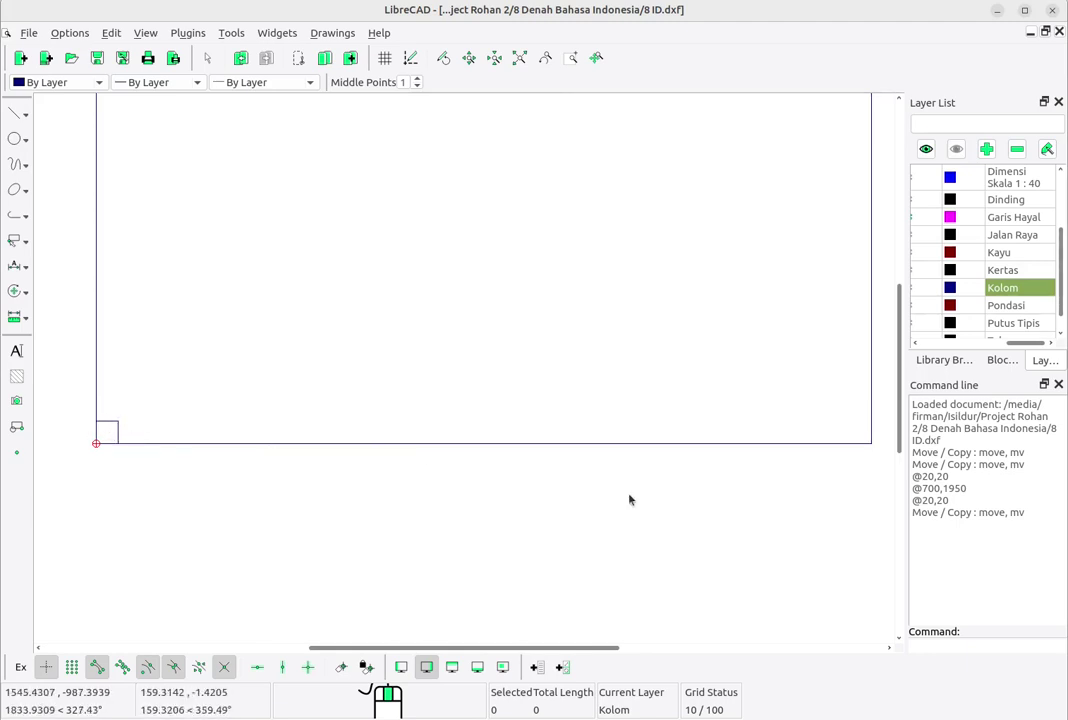
scroll(812, 462, down, 6)
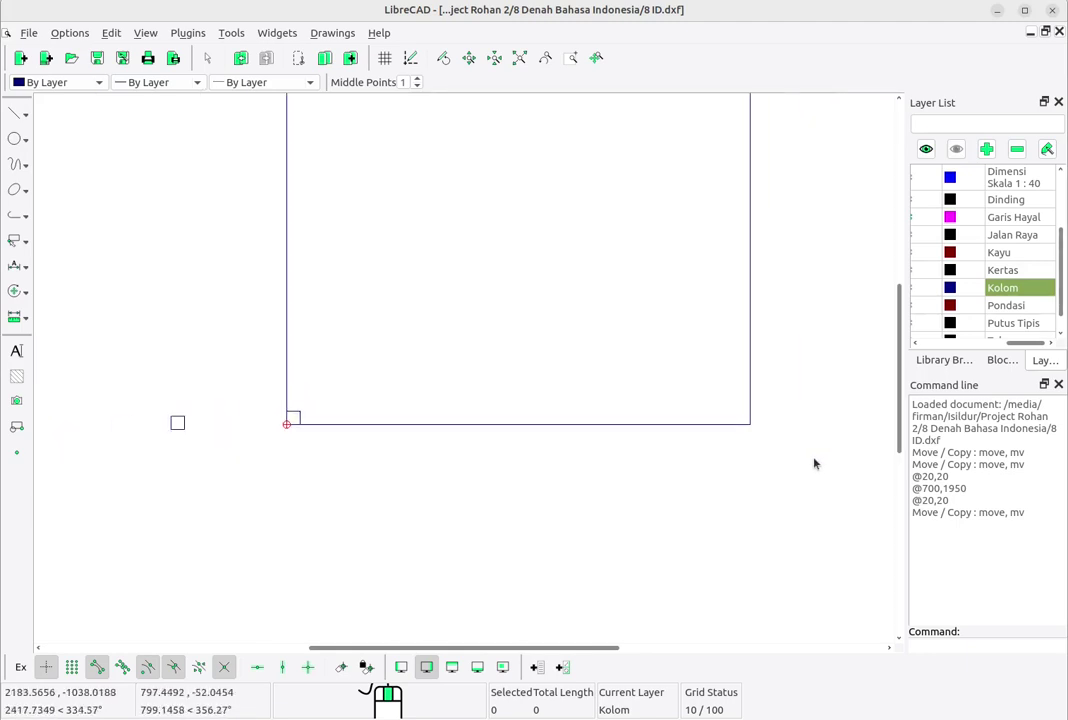
middle_drag(623, 485, 172, 531)
middle_drag(604, 460, 366, 437)
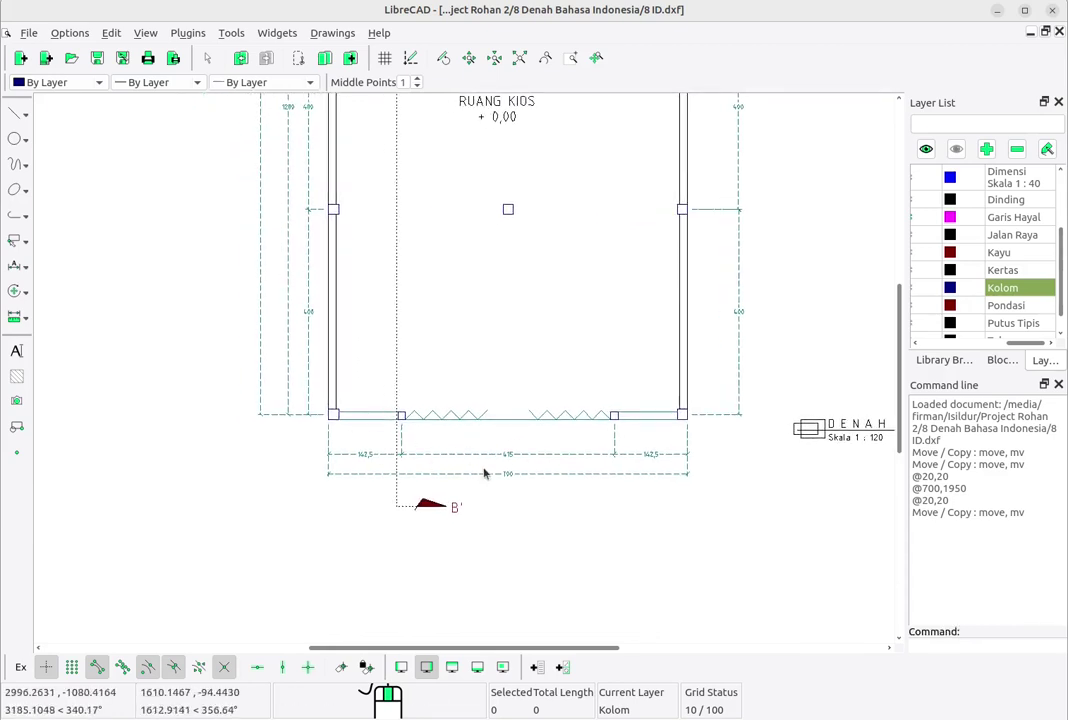
middle_drag(362, 481, 558, 472)
scroll(300, 489, up, 4)
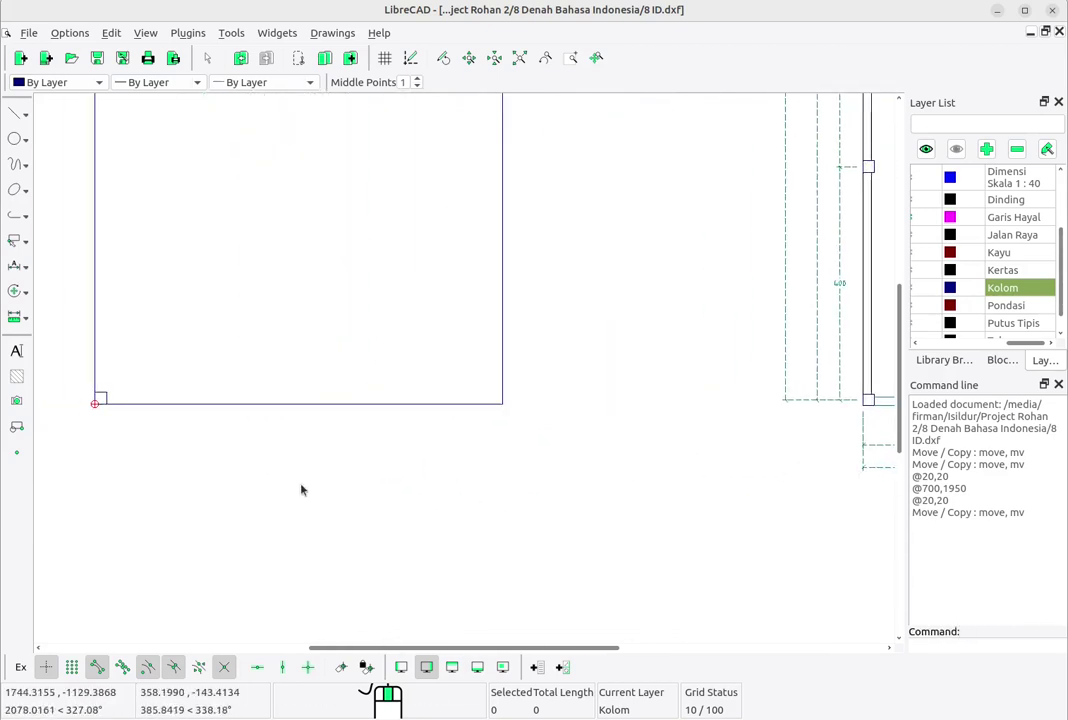
middle_drag(265, 424, 379, 442)
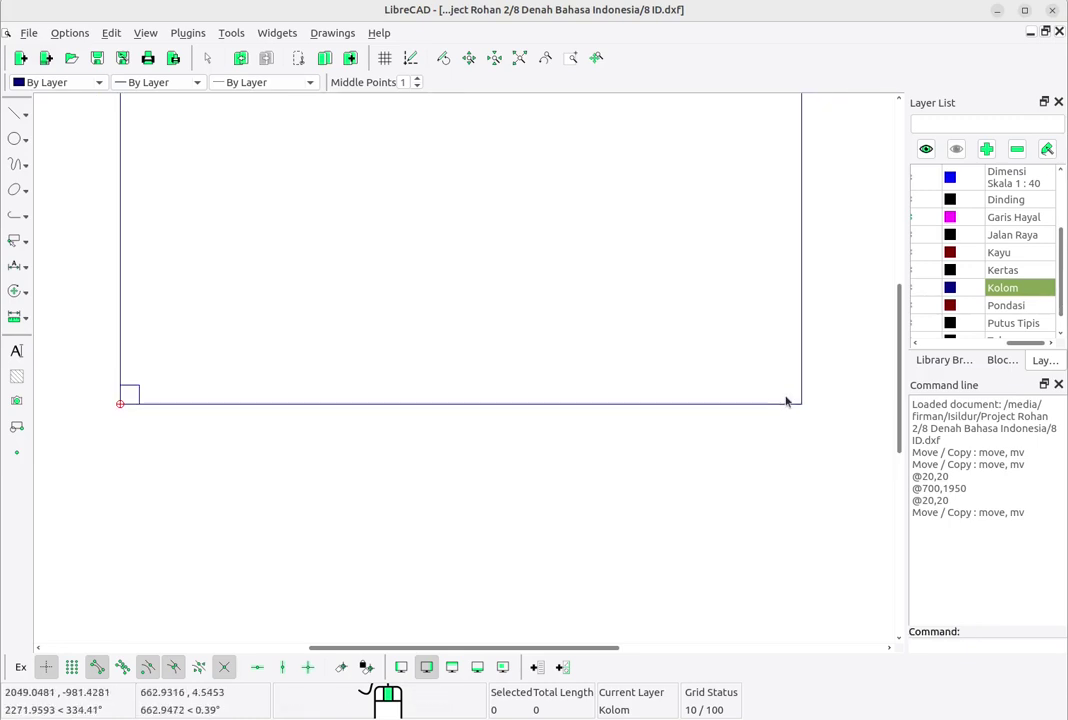
Step: Select the complete 20 × 20 column at the outline's lower-left corner
drag(101, 336, 193, 482)
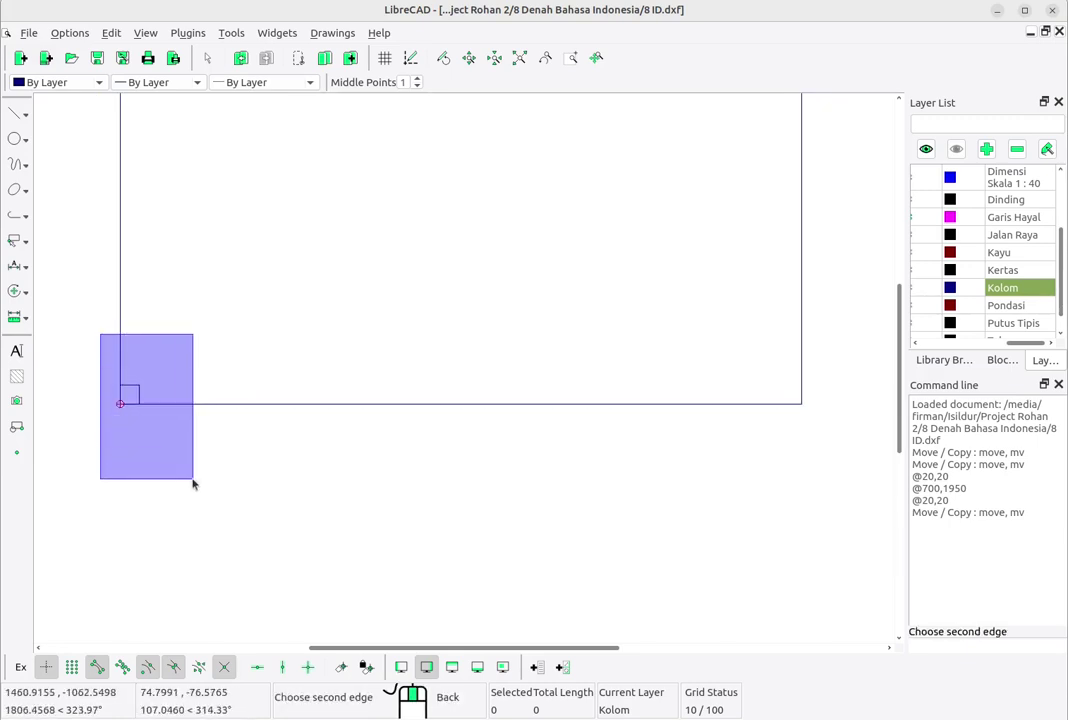
scroll(150, 418, up, 3)
scroll(165, 413, up, 2)
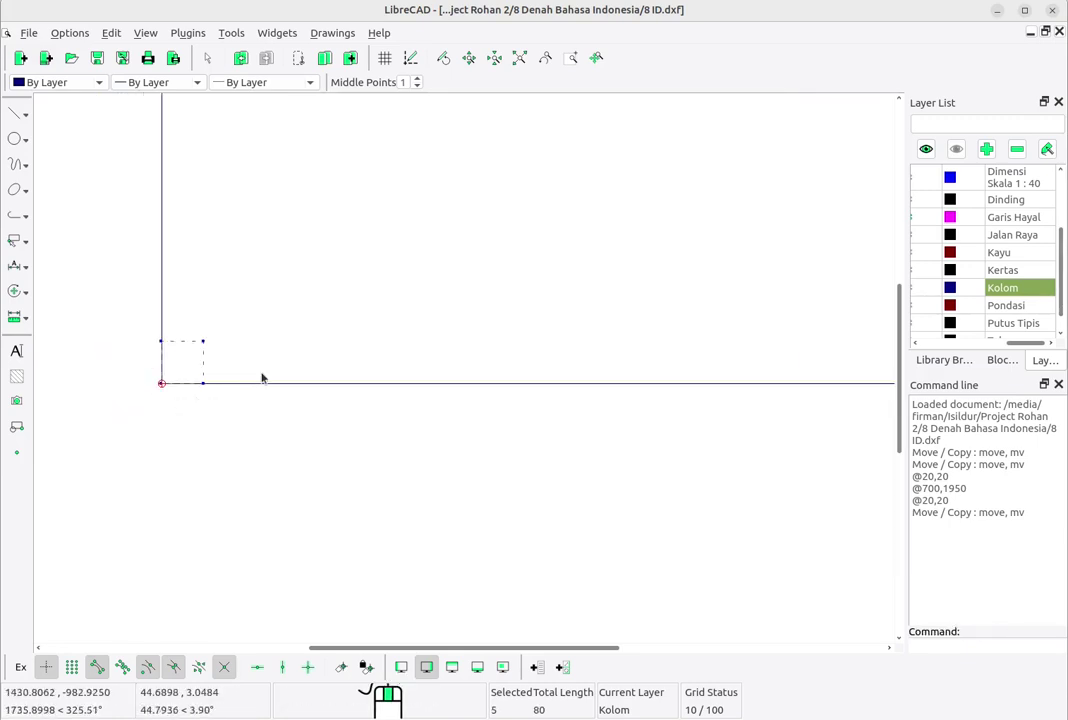
right_click(292, 345)
click(338, 303)
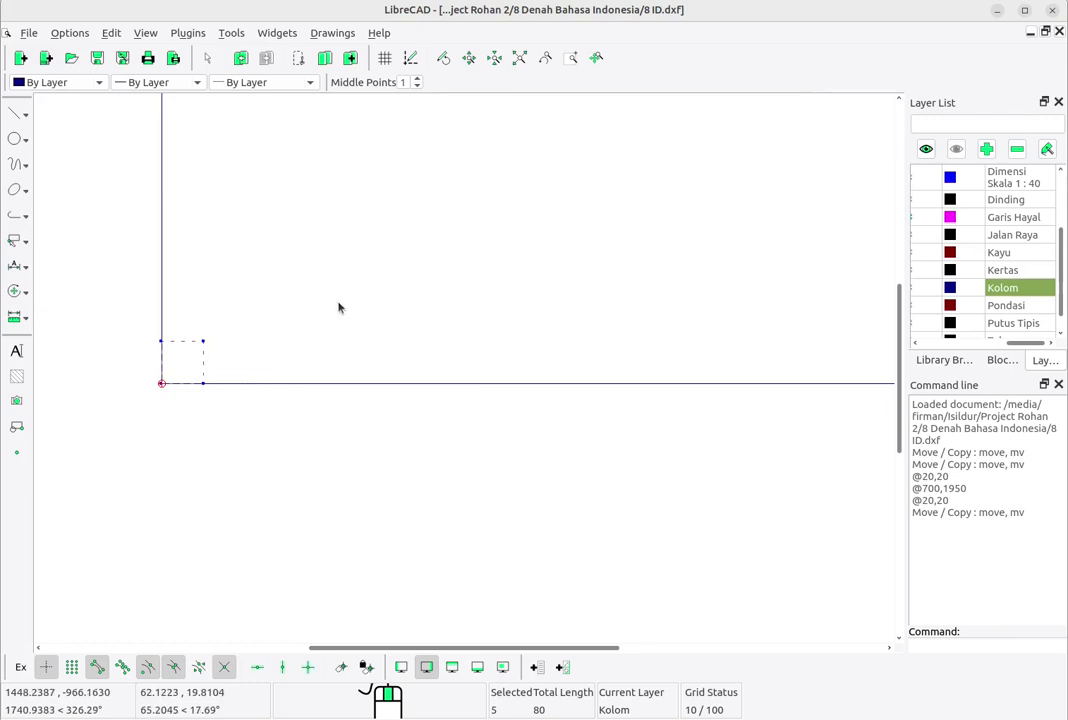
right_click(343, 303)
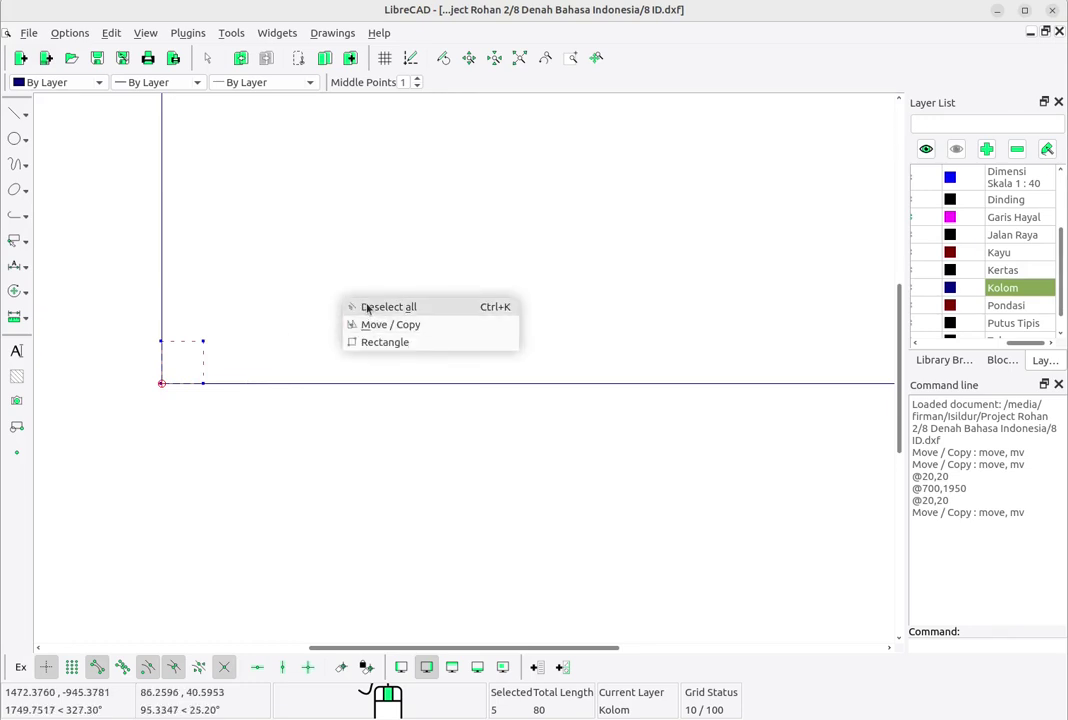
click(312, 305)
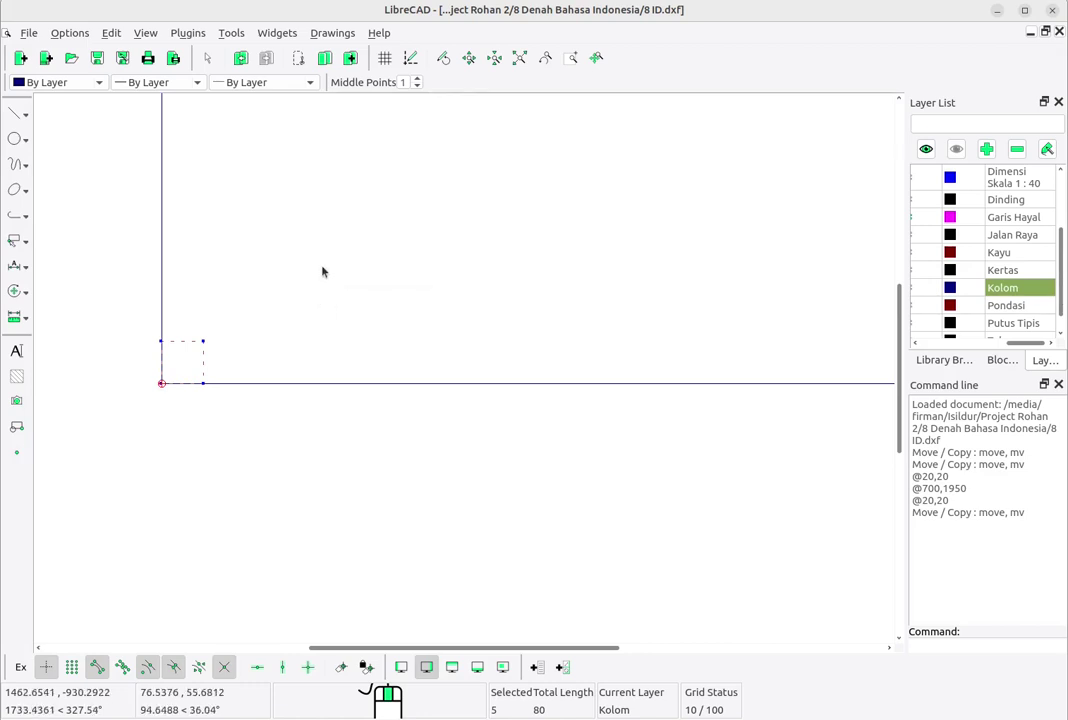
right_click(324, 269)
click(289, 303)
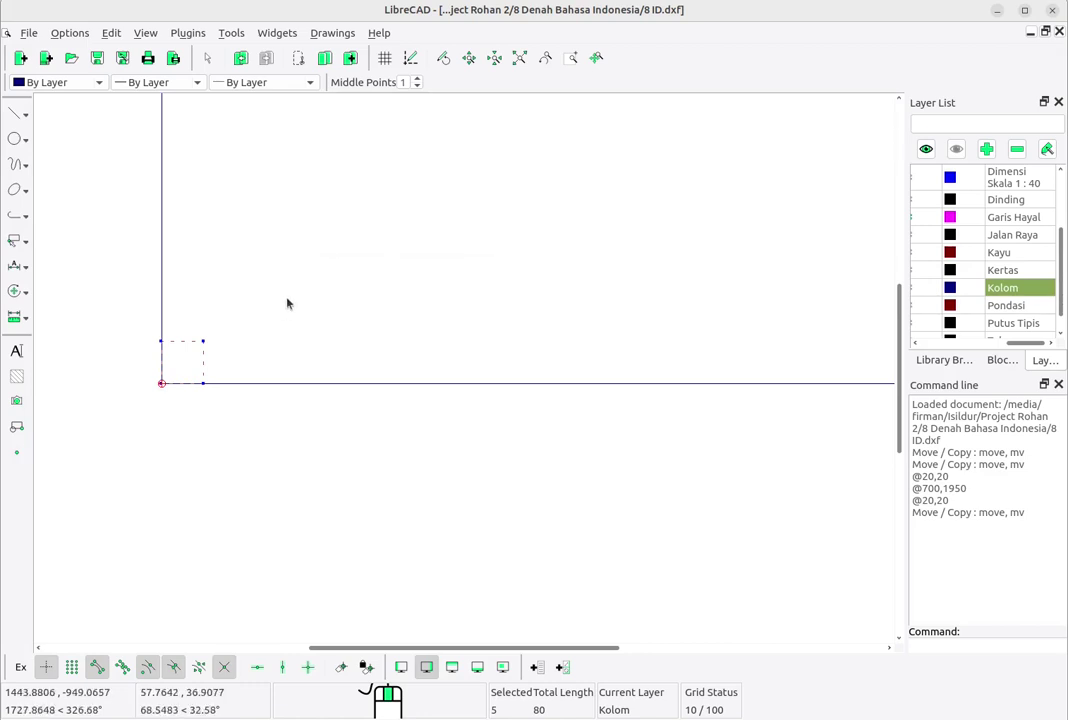
Step: Copy the selected column from its lower-right corner onto the outline's lower-right corner, keeping the original
right_click(291, 297)
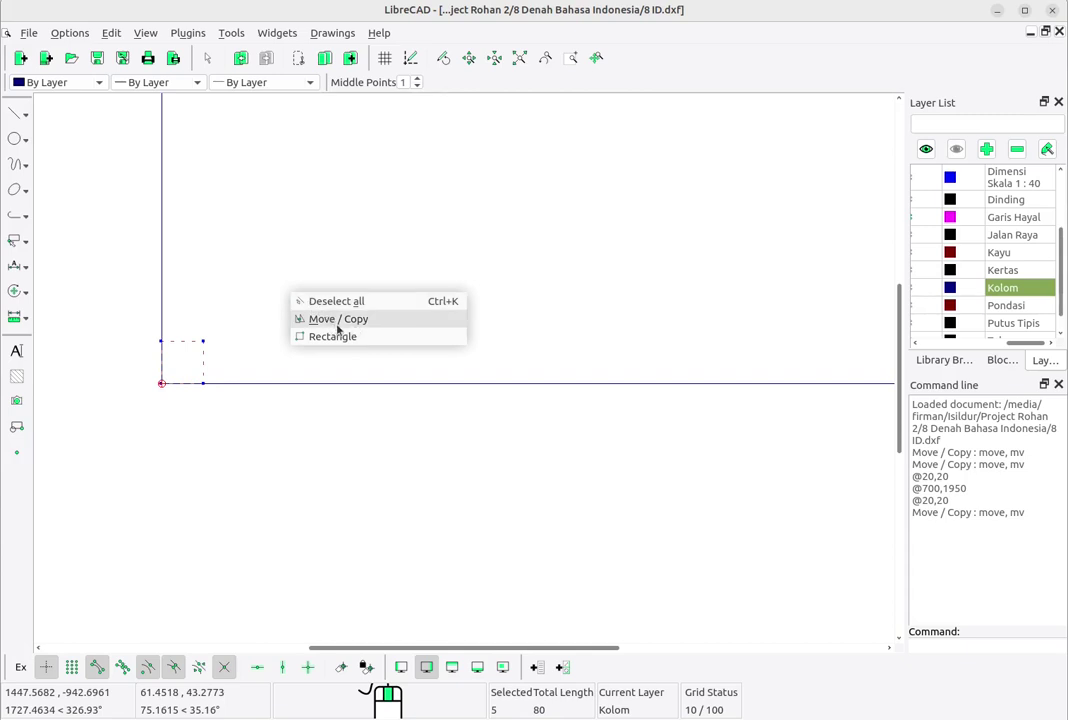
click(352, 327)
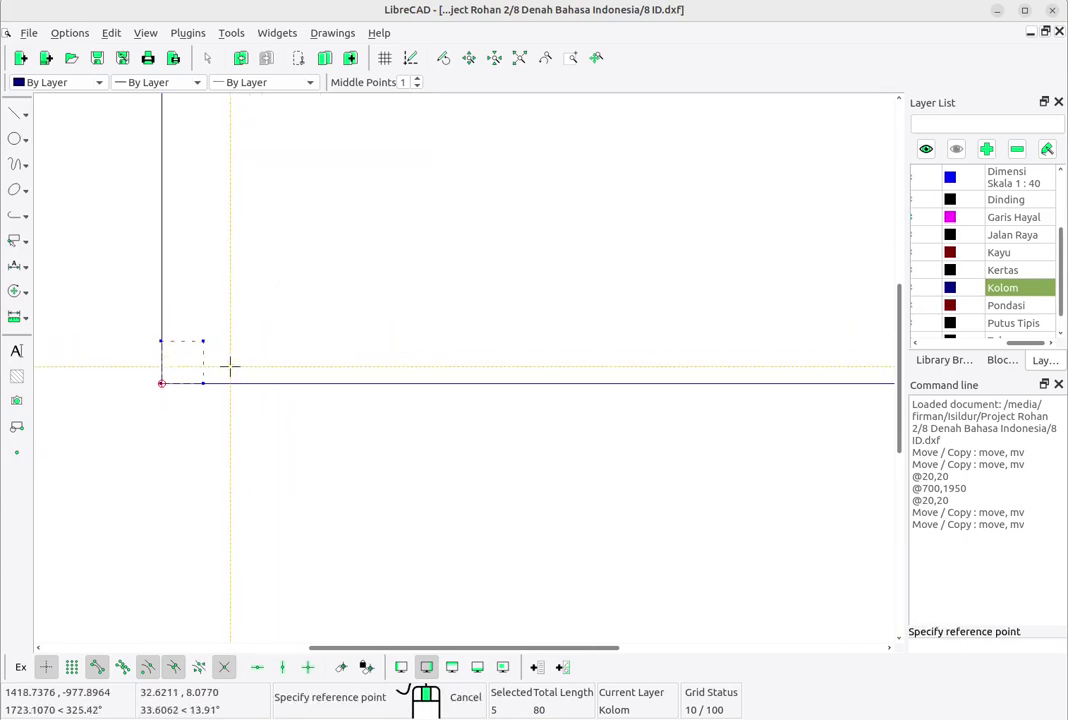
scroll(229, 368, up, 2)
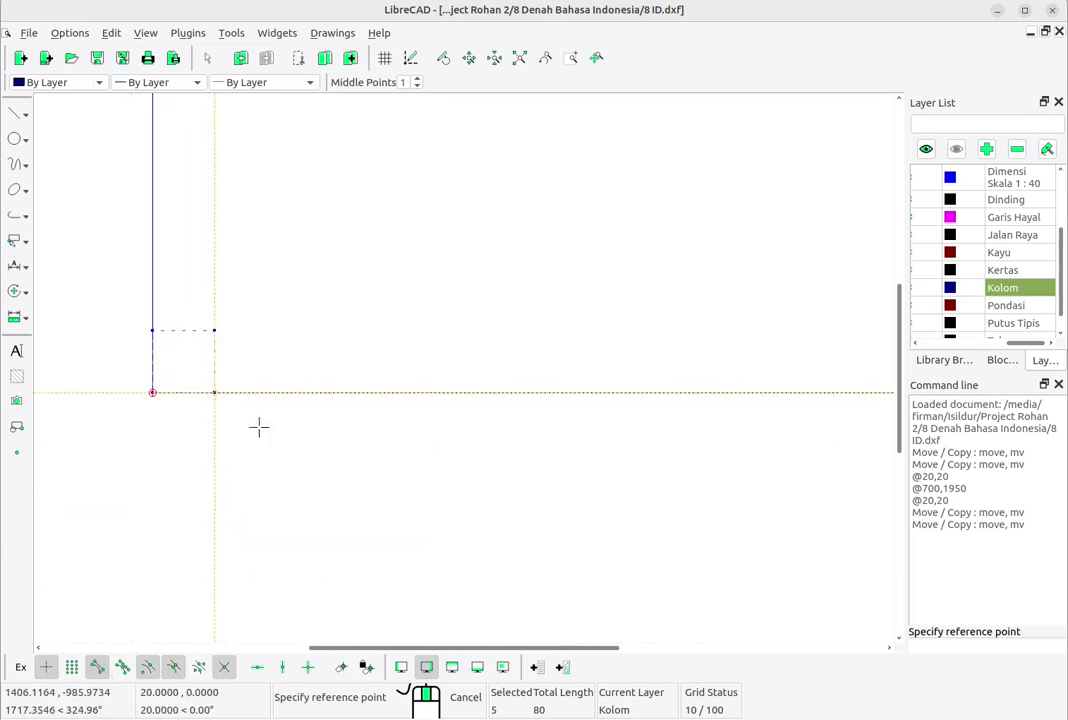
click(214, 392)
scroll(284, 362, down, 1)
scroll(482, 367, down, 1)
middle_drag(482, 367, 19, 398)
middle_drag(567, 398, 5, 398)
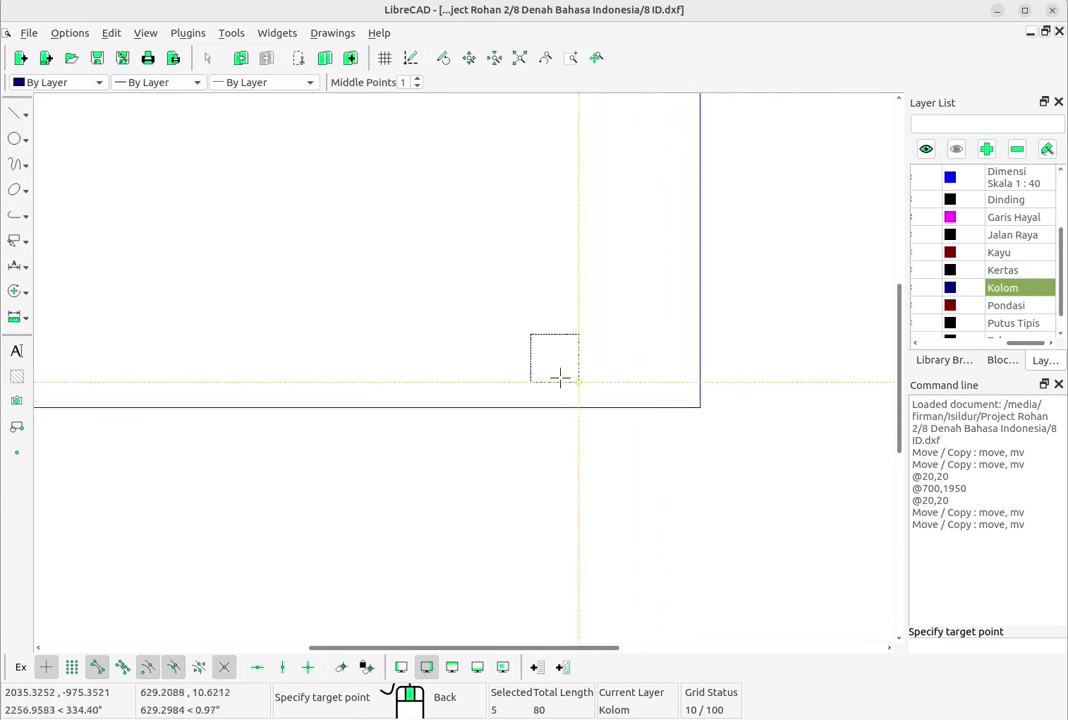
click(701, 405)
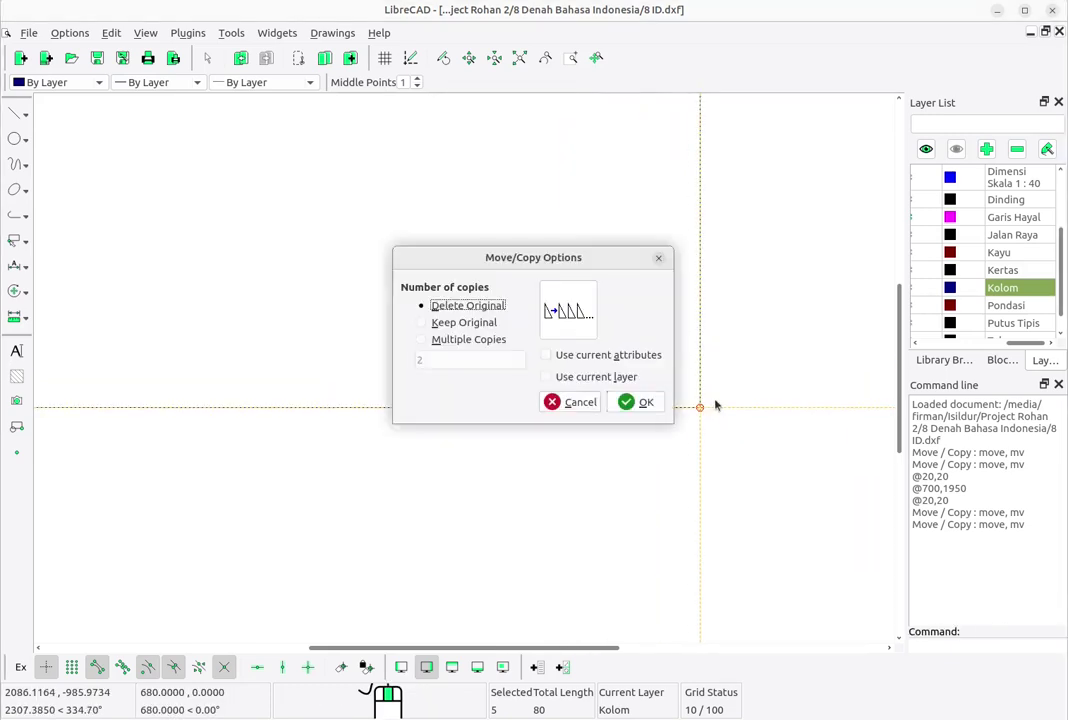
click(440, 323)
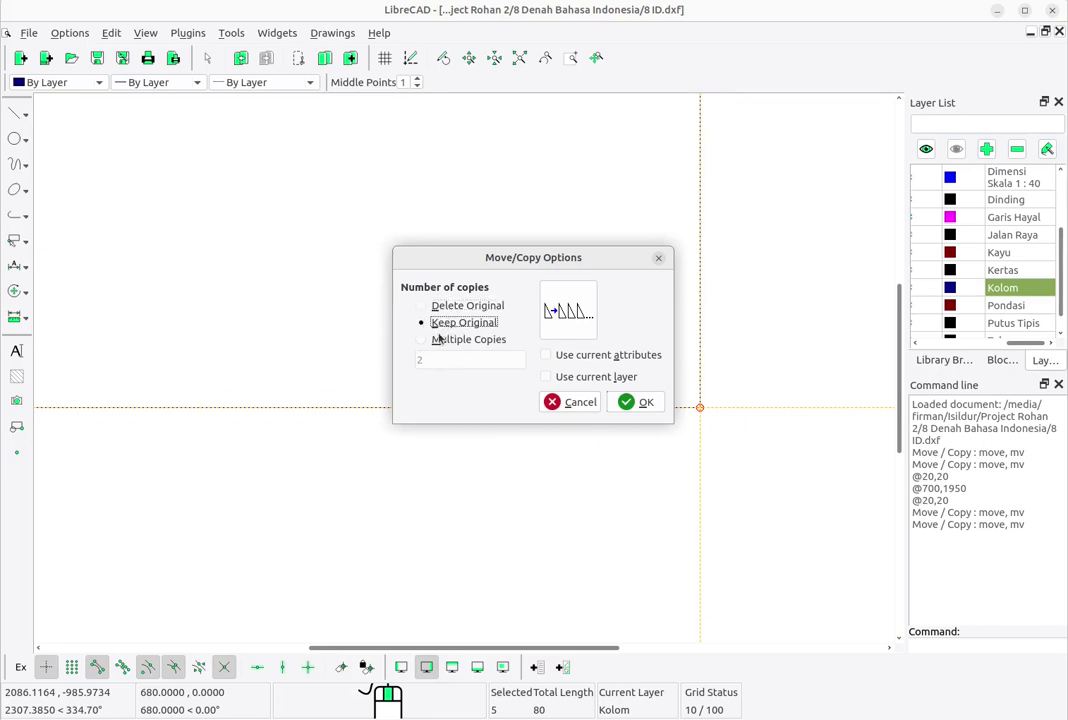
click(646, 402)
Step: Deselect the copied column at the outline's lower-right corner
scroll(665, 424, down, 5)
middle_drag(486, 439, 687, 443)
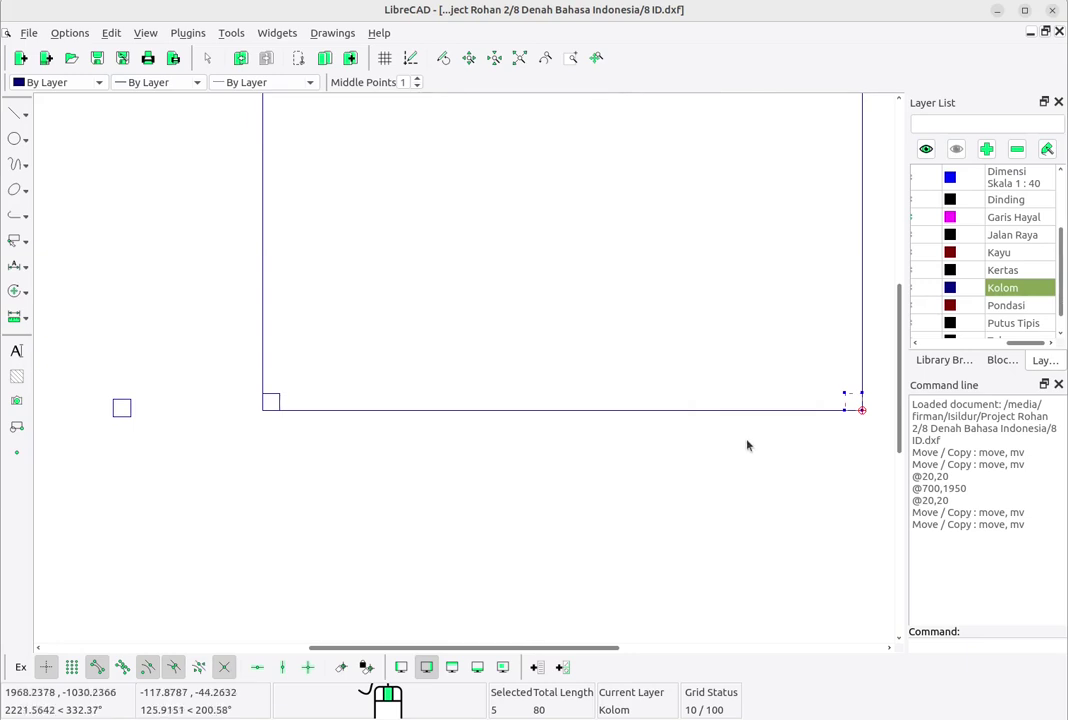
right_click(686, 385)
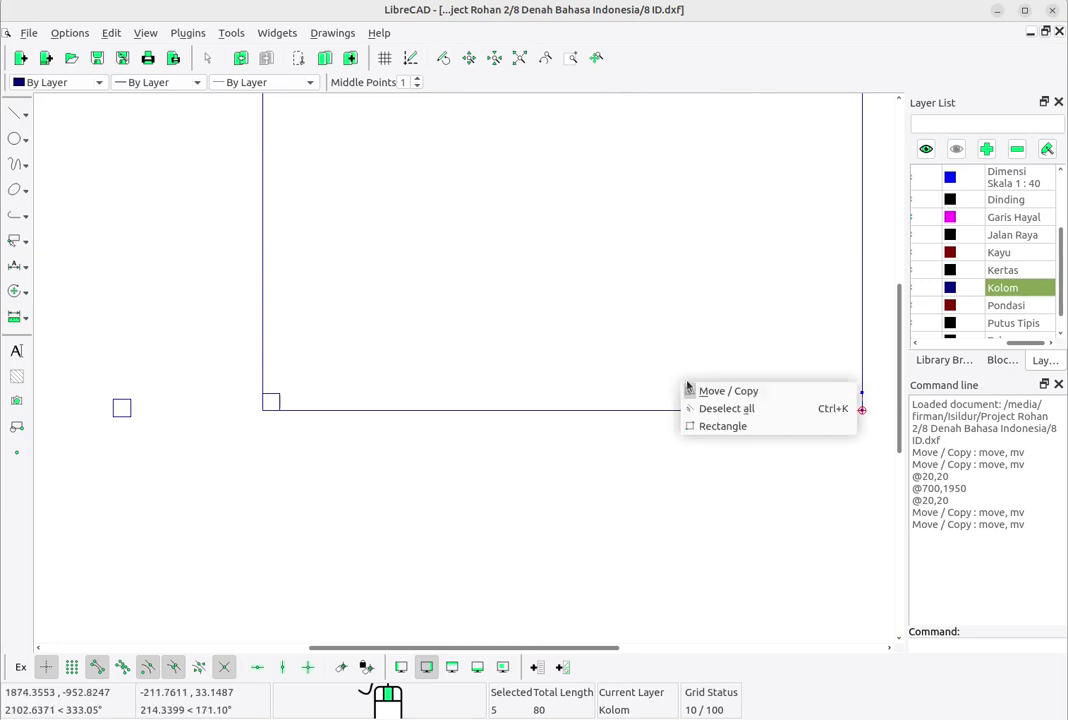
click(752, 410)
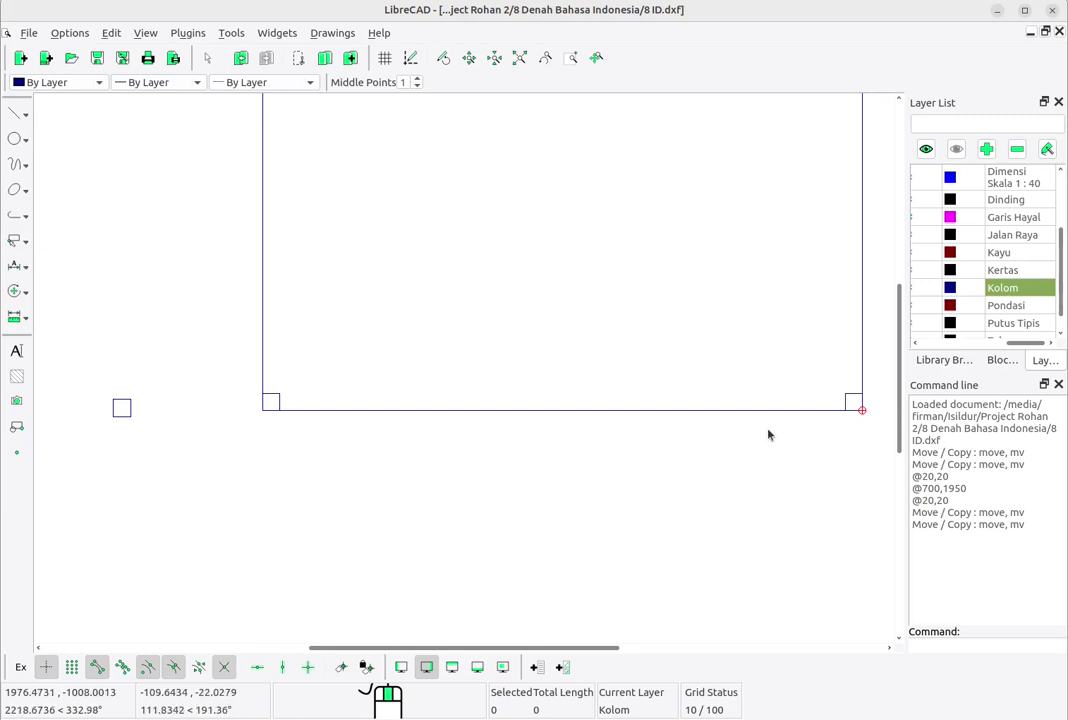
Step: Examine the original plan's front edge, including the two intermediate columns and their spacing dimensions, against the new outline's front edge
scroll(720, 395, down, 3)
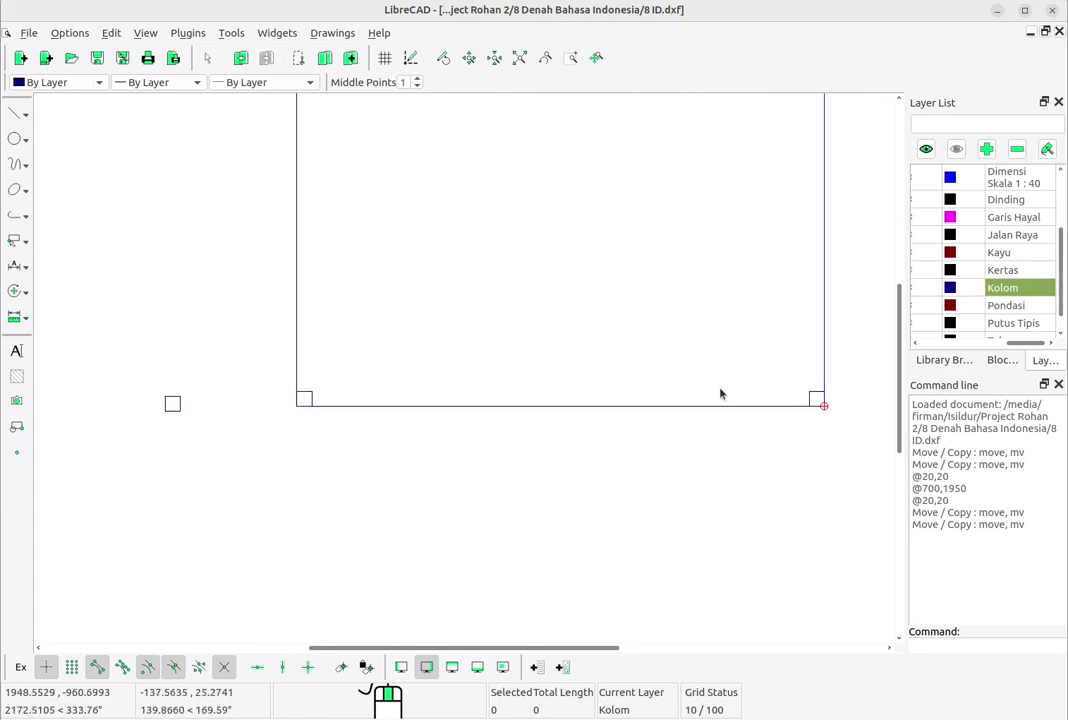
mouse_move(718, 396)
middle_down()
mouse_move(722, 502)
mouse_move(718, 479)
middle_up()
scroll(718, 477, down, 2)
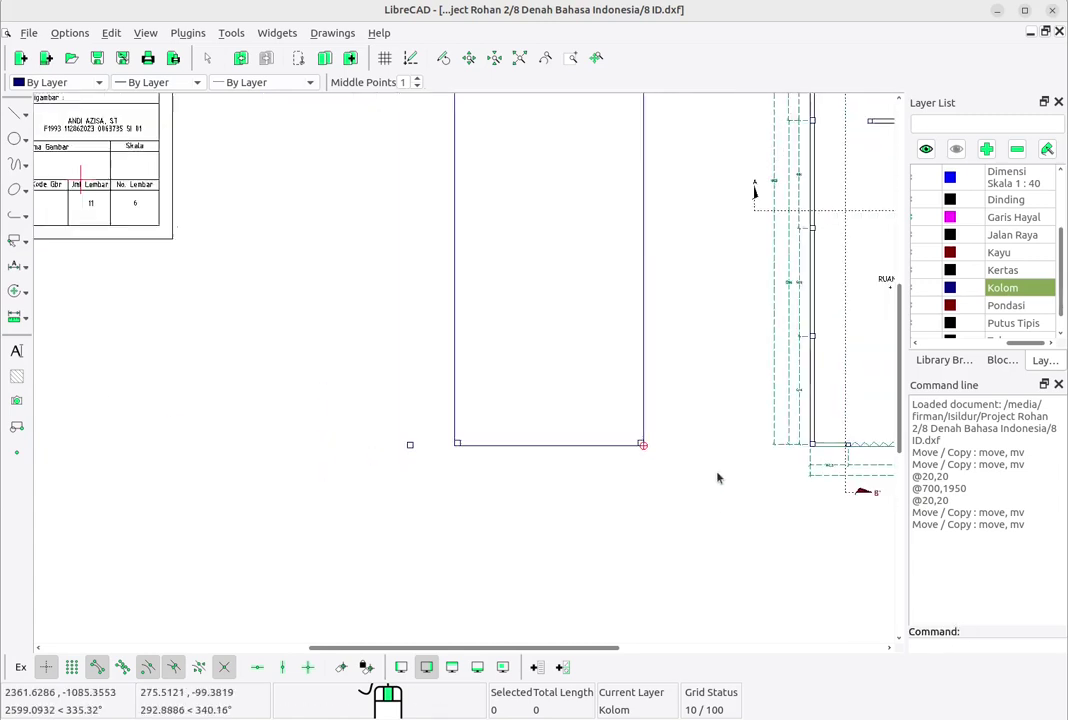
scroll(694, 469, up, 1)
scroll(694, 469, up, 1)
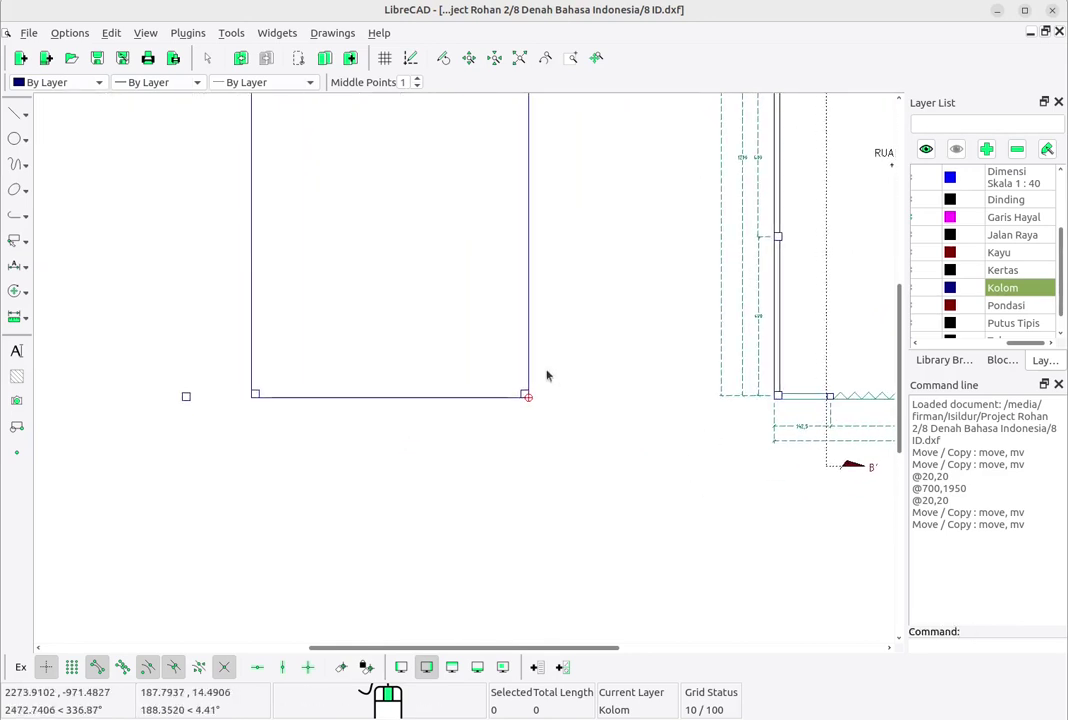
scroll(365, 381, up, 3)
middle_drag(385, 394, 422, 402)
scroll(424, 405, up, 1)
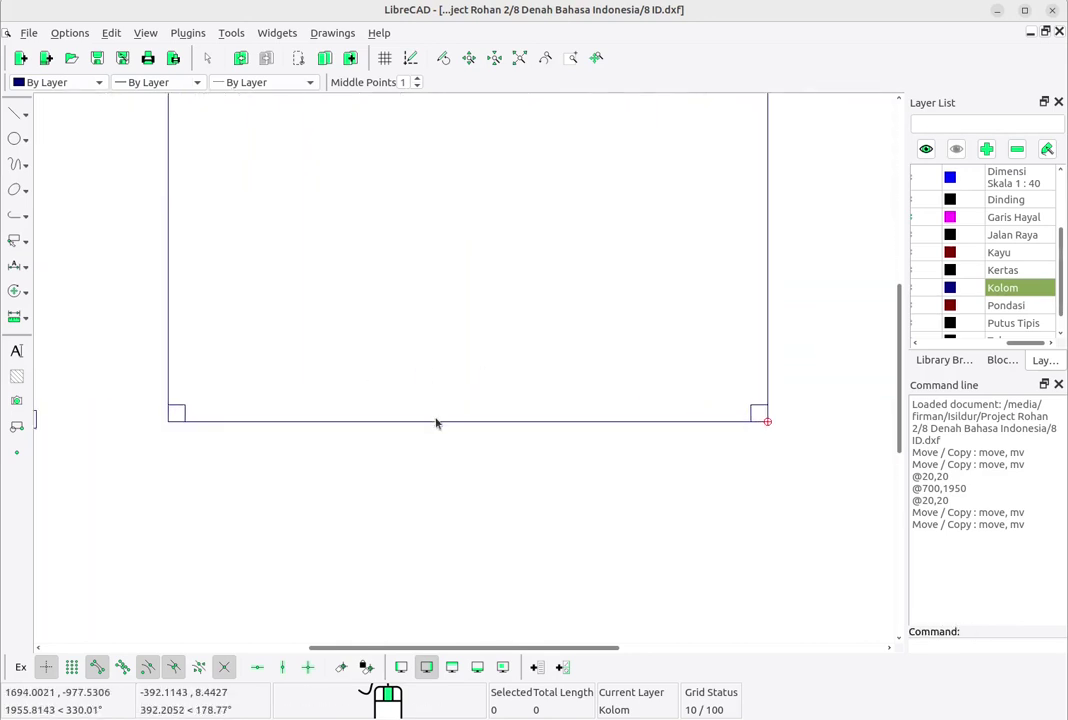
scroll(505, 443, down, 6)
middle_drag(533, 457, 444, 465)
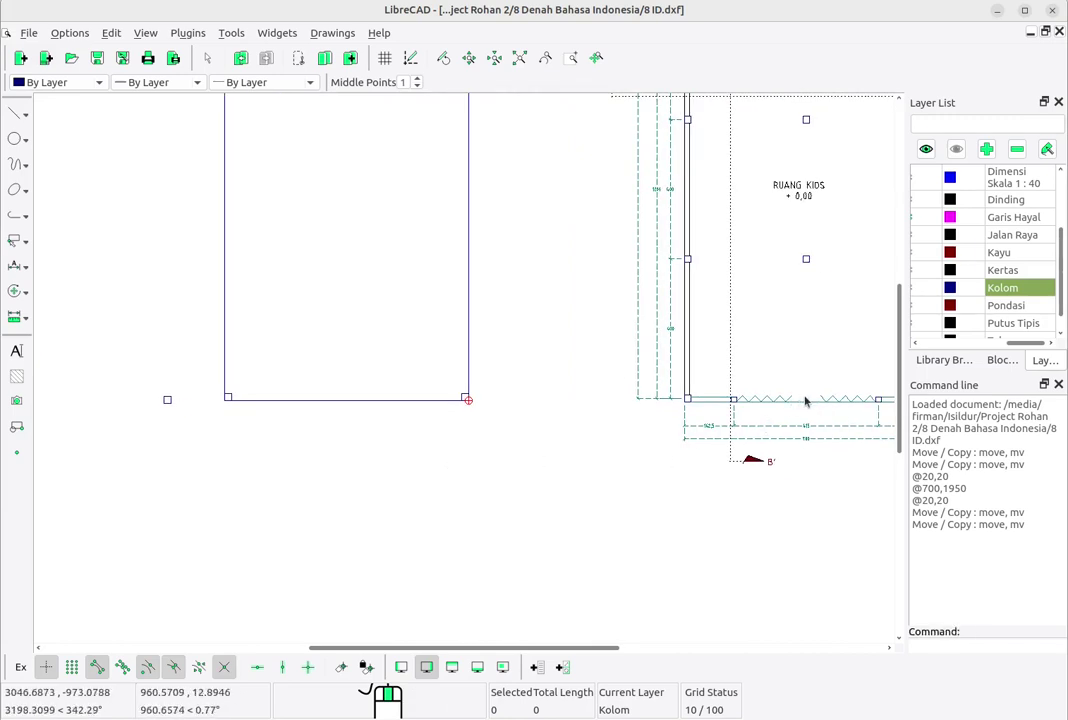
scroll(805, 400, up, 5)
middle_drag(372, 463, 701, 448)
scroll(610, 460, down, 4)
middle_drag(763, 470, 776, 475)
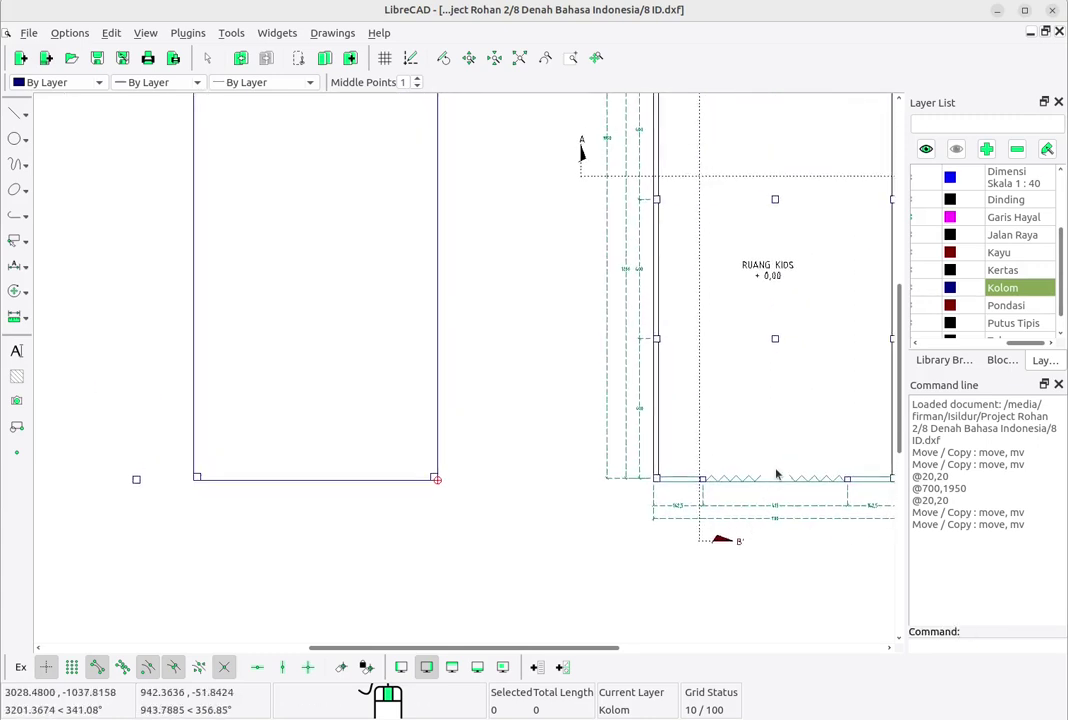
scroll(316, 495, up, 2)
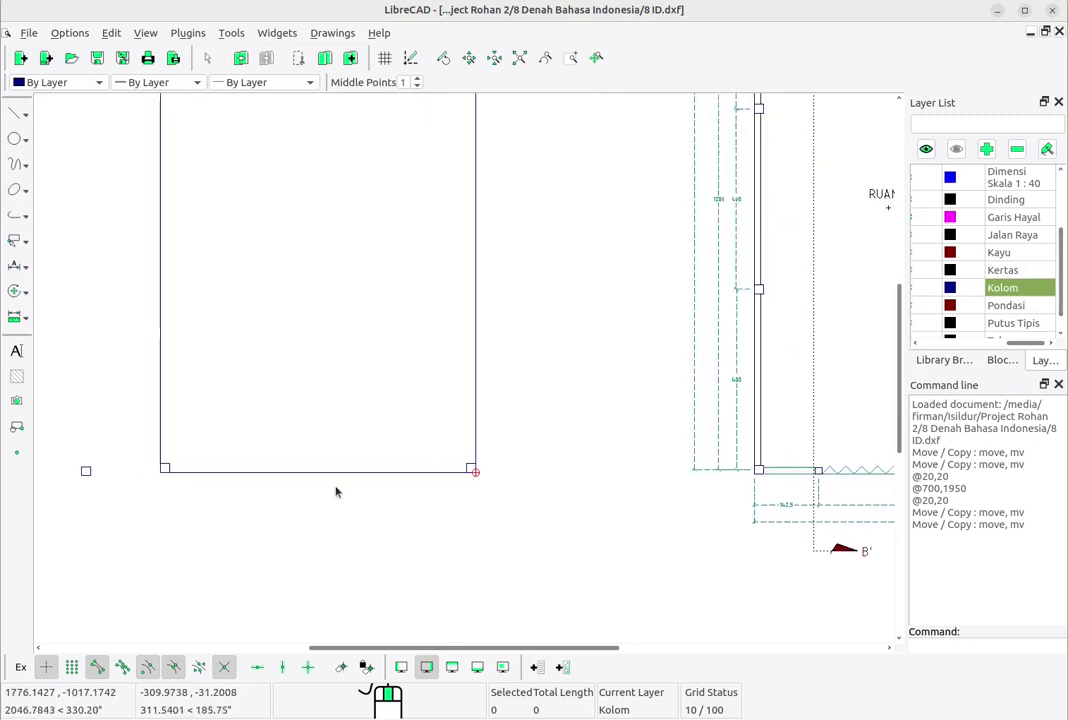
scroll(251, 489, up, 2)
middle_drag(262, 484, 338, 474)
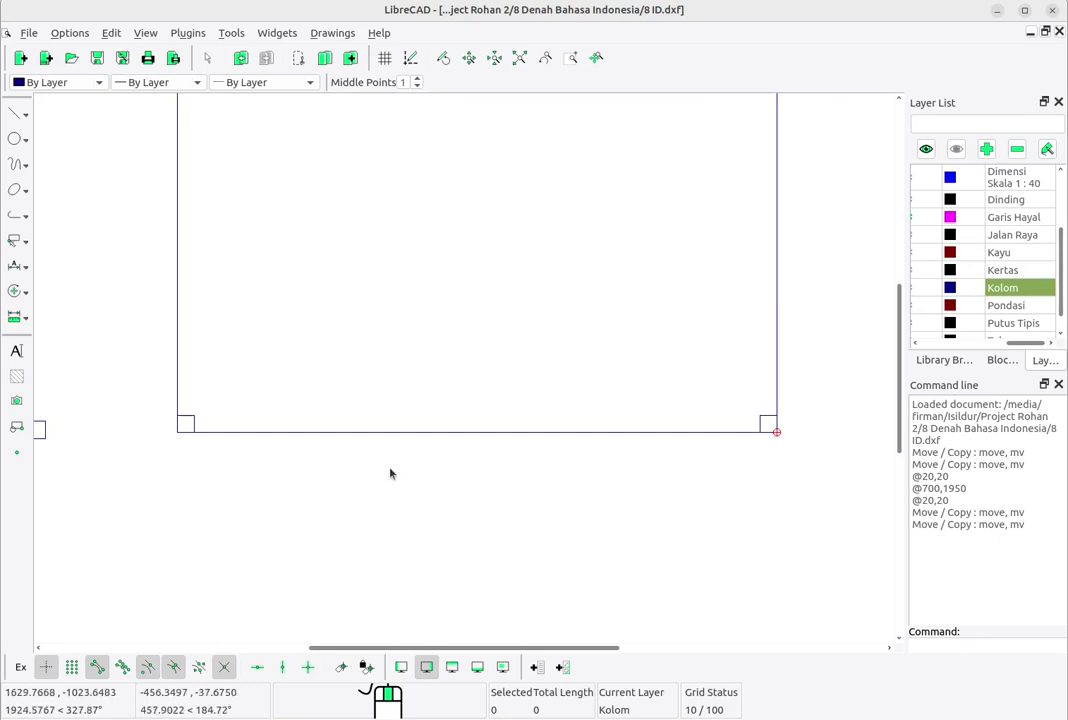
Step: Copy the lower-left column from its bottom-edge midpoint to the midpoint of the outline's bottom edge, keeping the original, and deselect it
drag(155, 398, 248, 470)
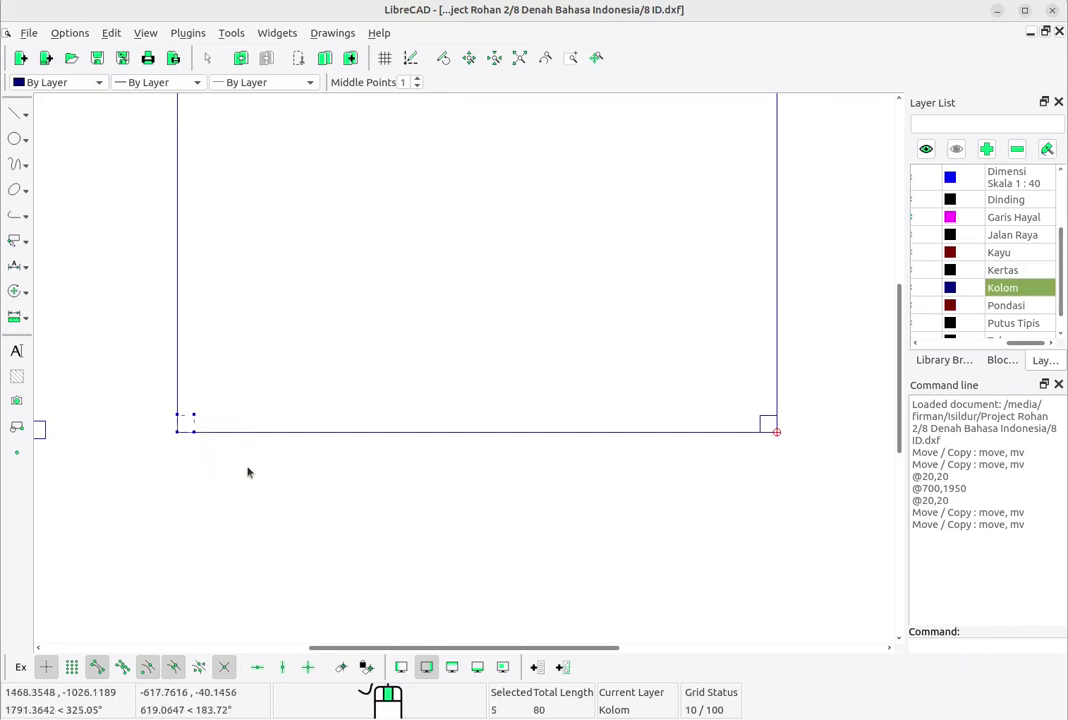
scroll(240, 421, up, 1)
right_click(346, 328)
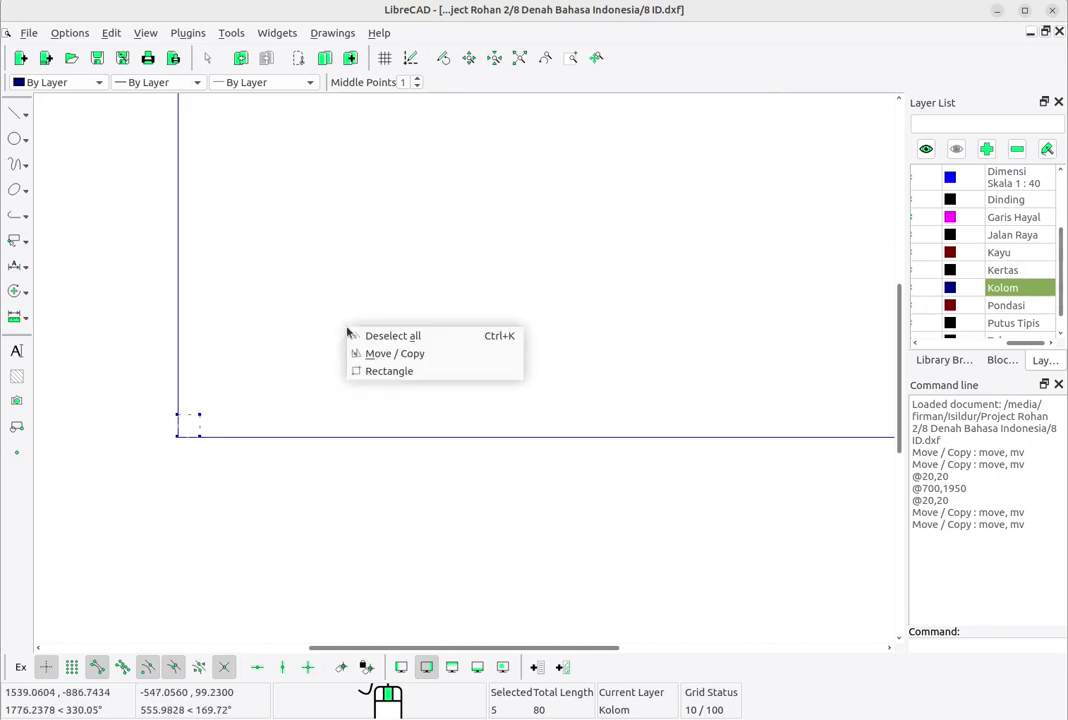
click(397, 355)
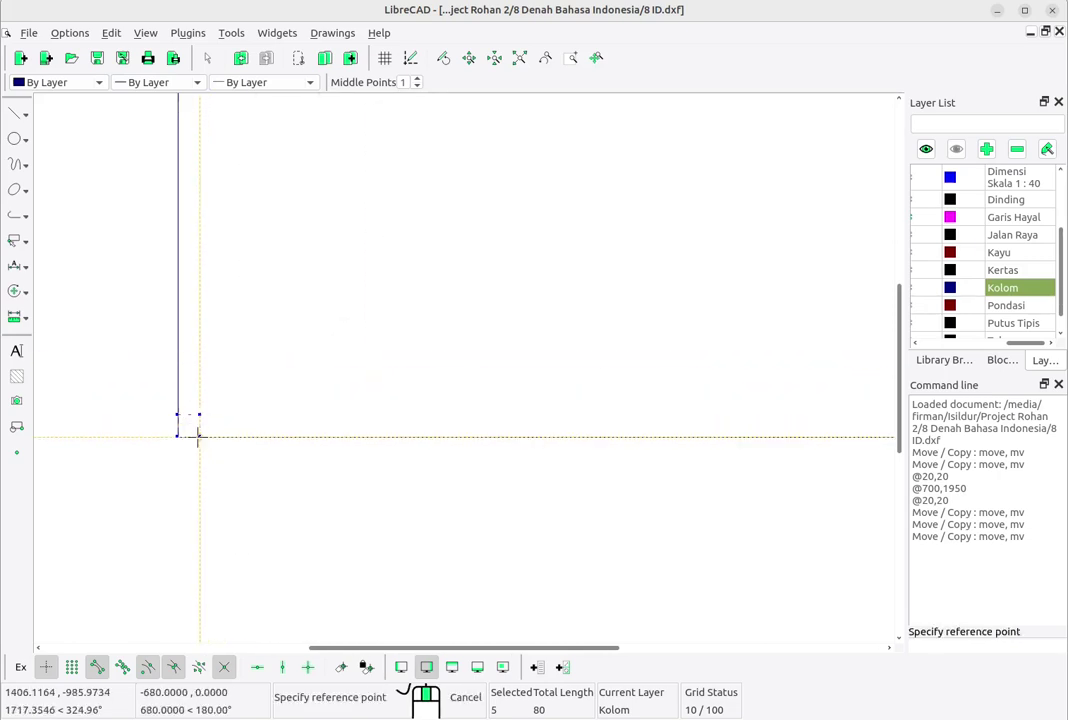
scroll(197, 436, up, 1)
scroll(197, 436, up, 2)
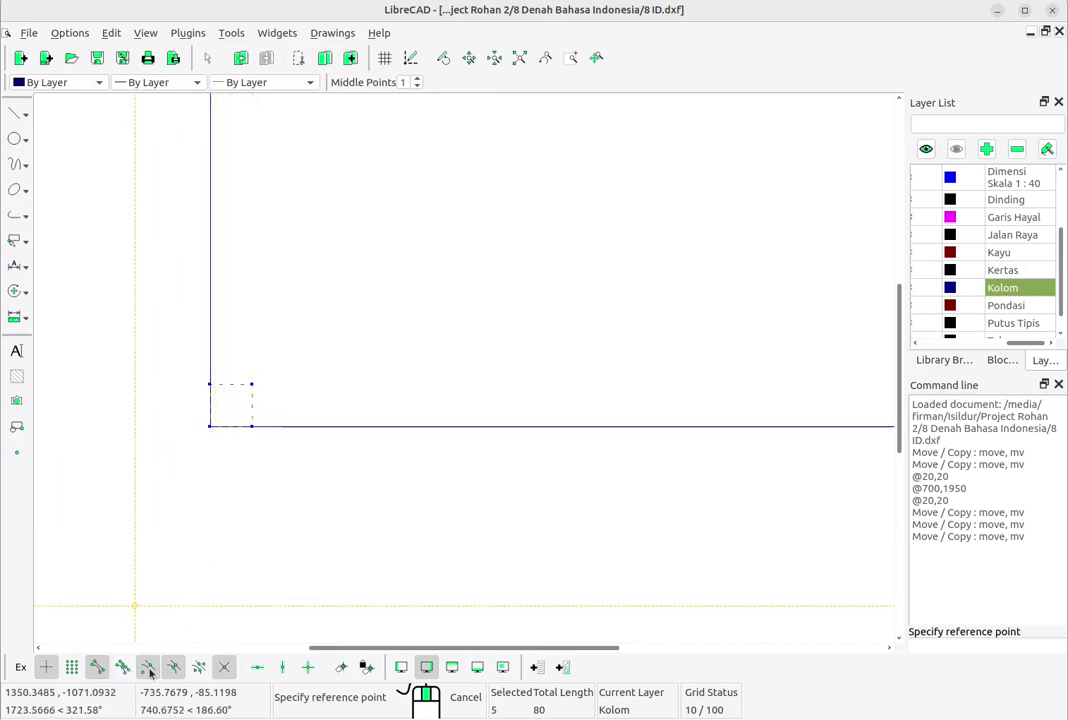
click(231, 426)
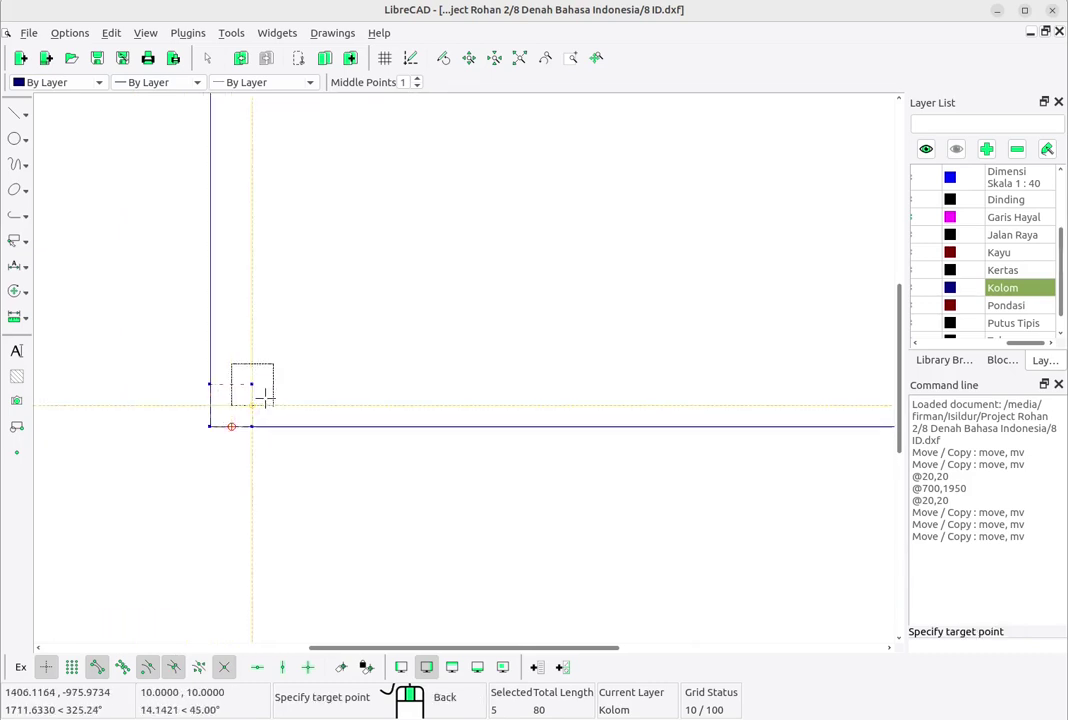
scroll(265, 398, down, 4)
middle_drag(555, 420, 407, 469)
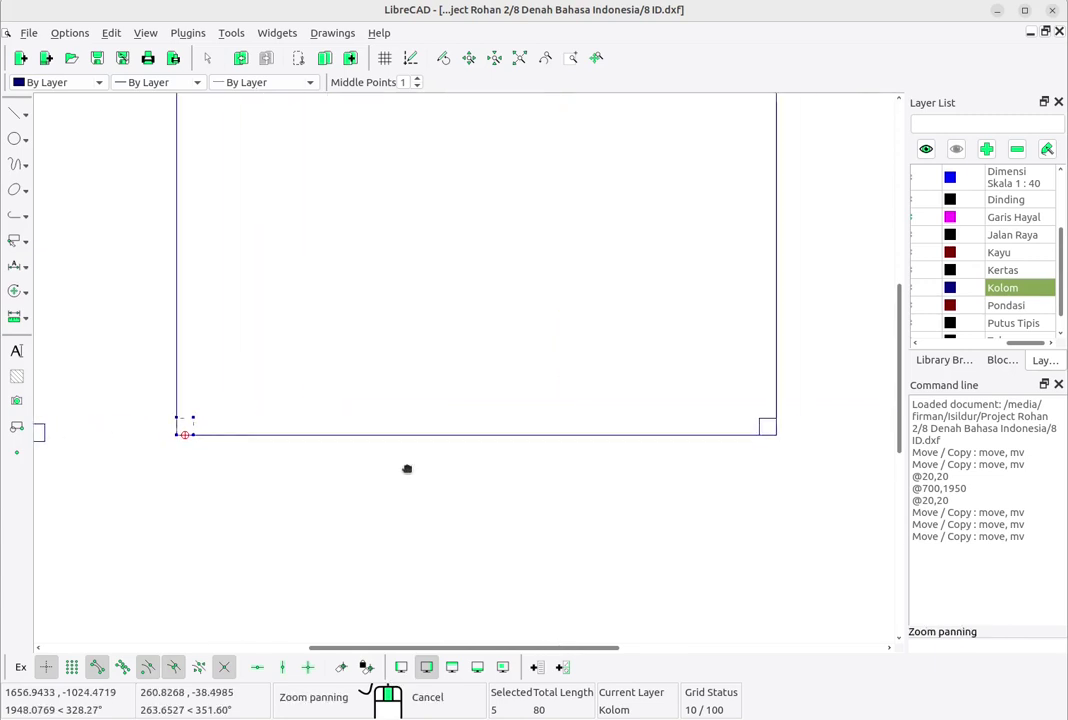
click(475, 436)
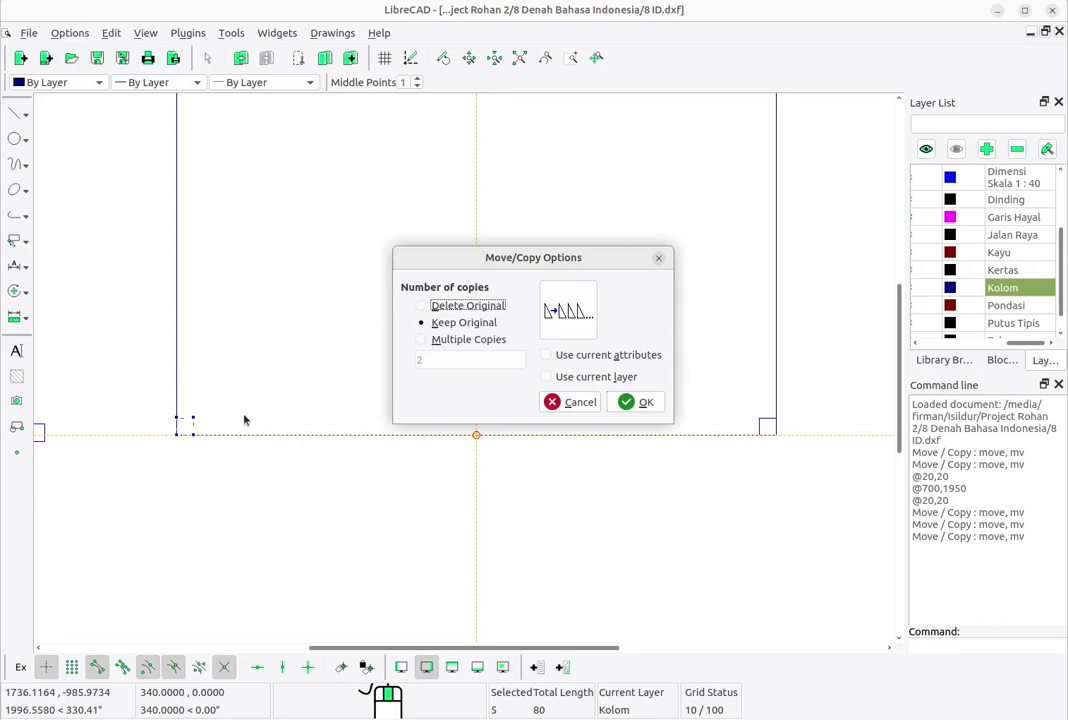
click(645, 404)
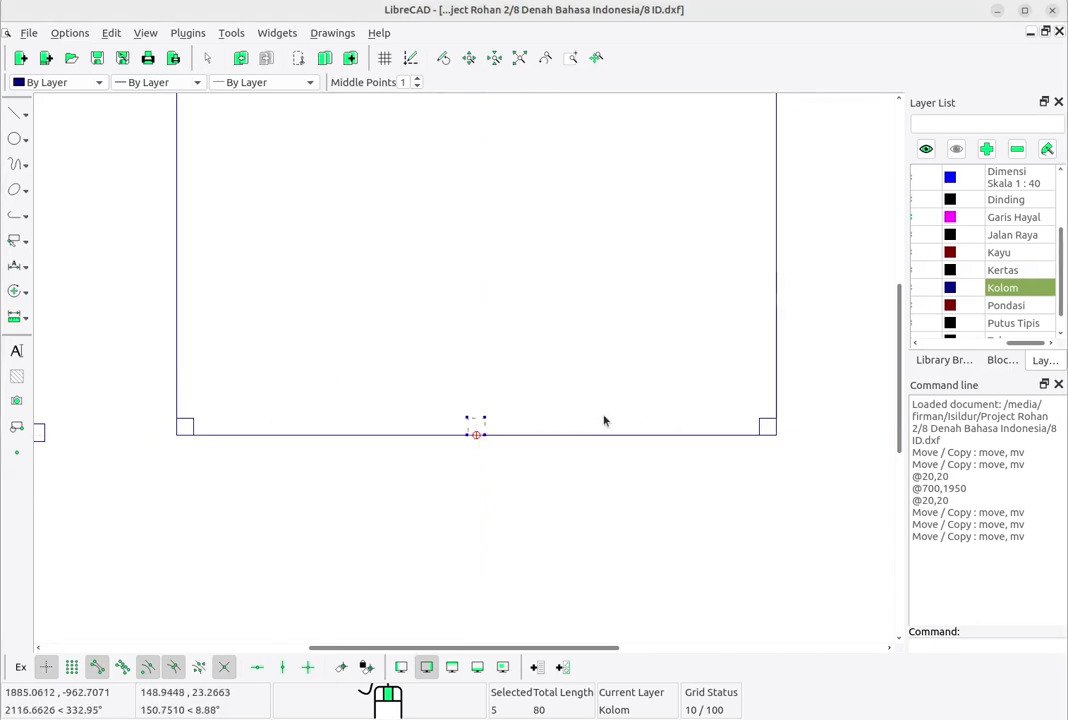
right_click(606, 317)
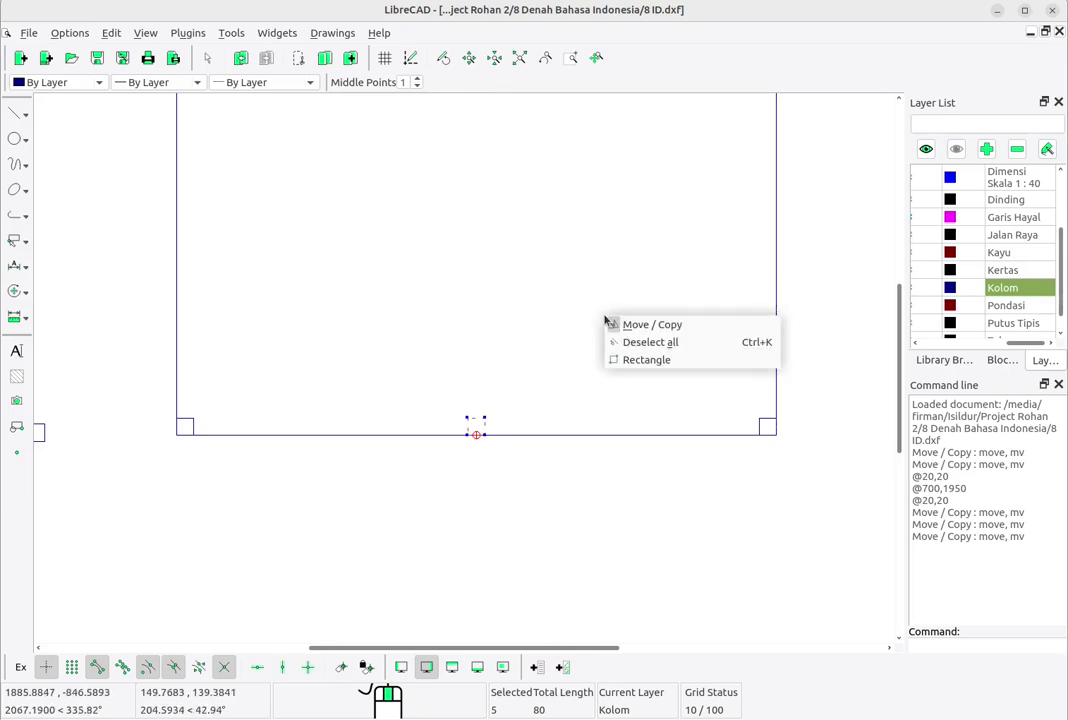
click(655, 342)
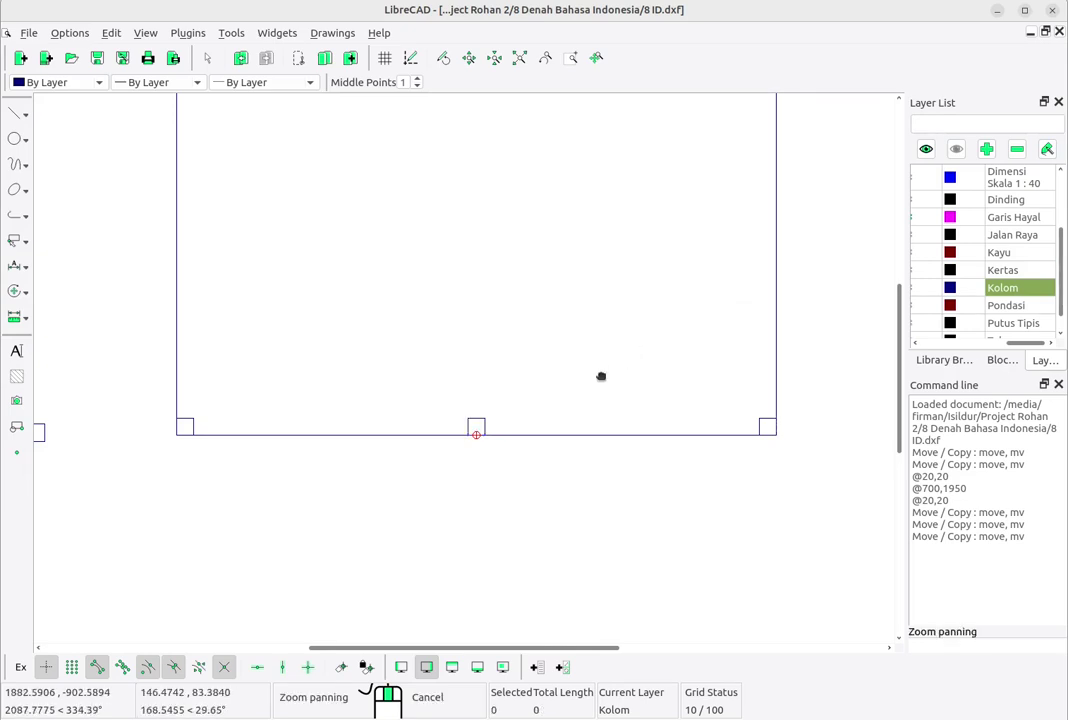
Step: Select the three columns along the new outline's bottom edge
middle_drag(601, 374, 606, 410)
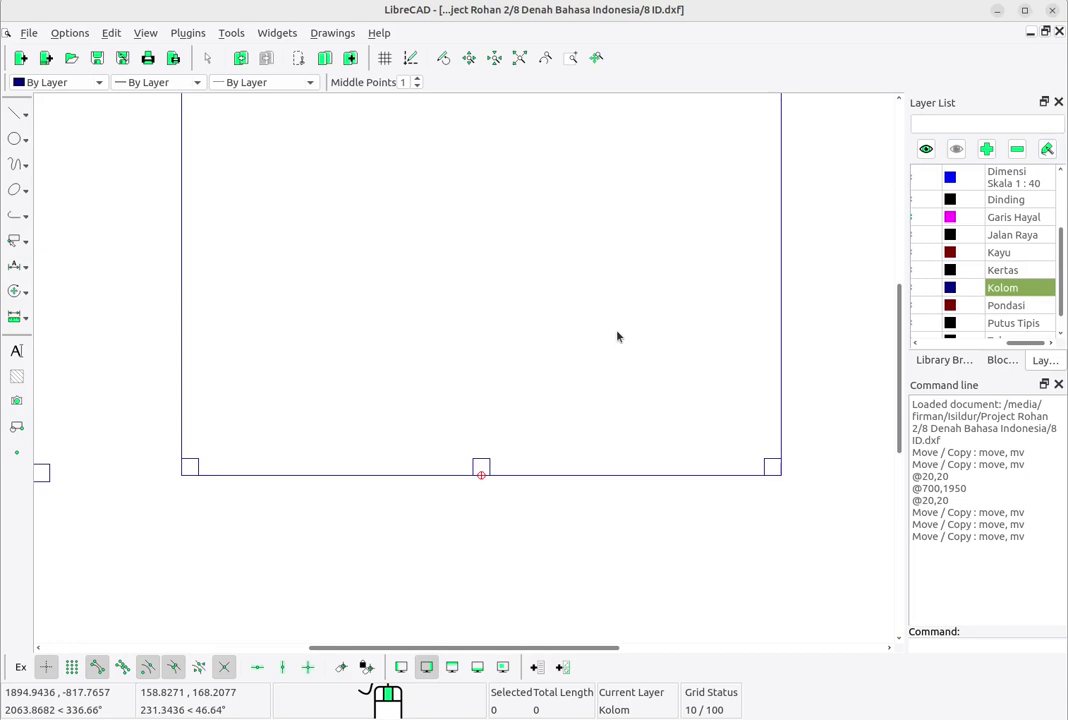
scroll(617, 336, down, 4)
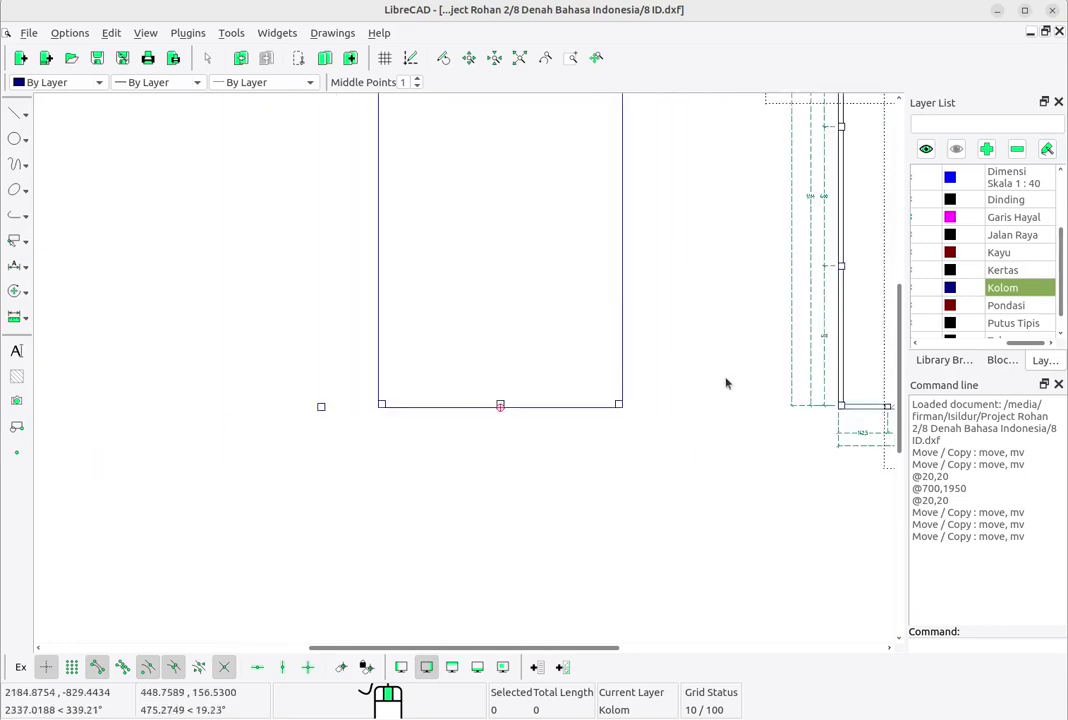
mouse_move(727, 381)
middle_down()
mouse_move(618, 380)
mouse_move(530, 359)
middle_up()
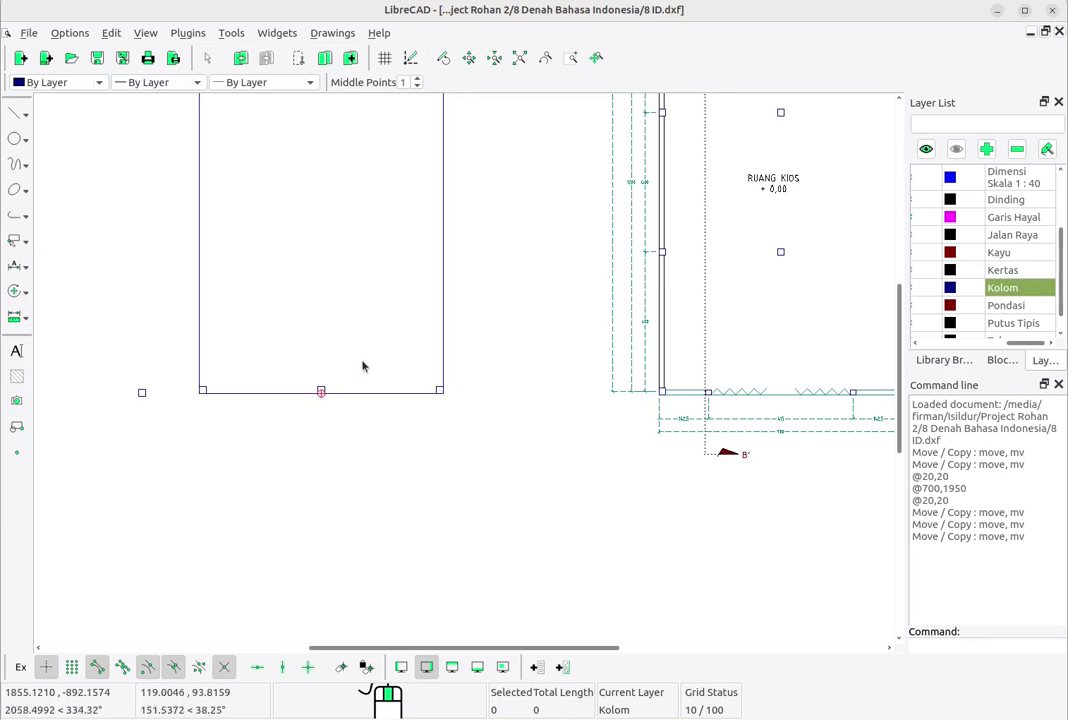
middle_drag(363, 366, 353, 391)
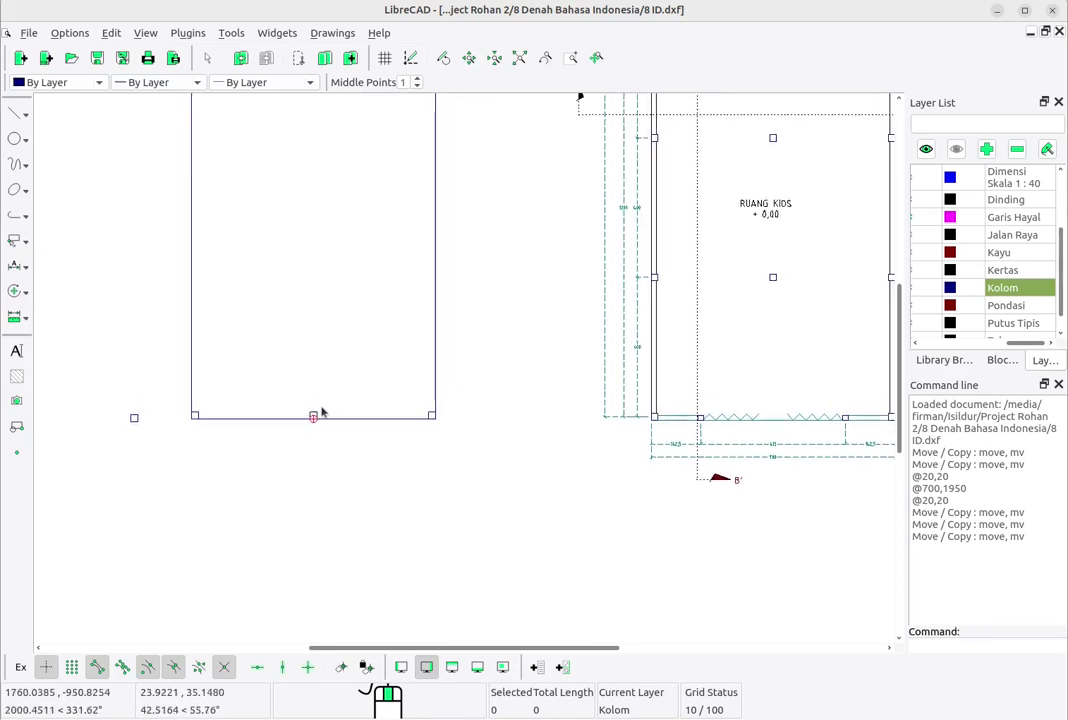
scroll(320, 411, up, 1)
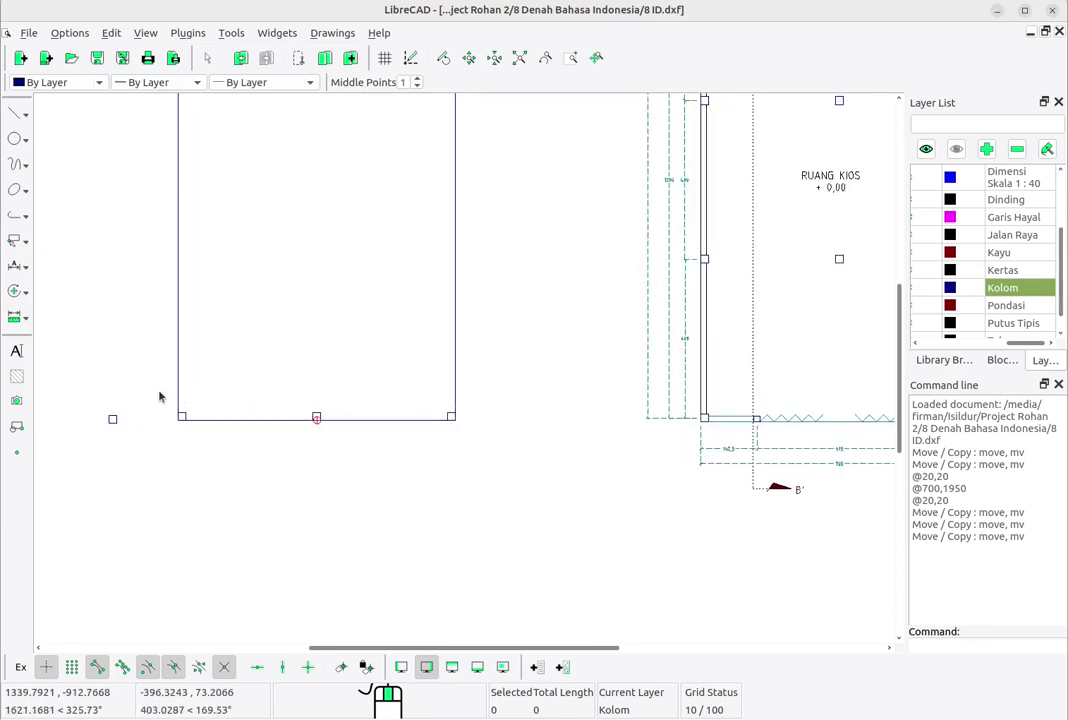
drag(159, 397, 510, 453)
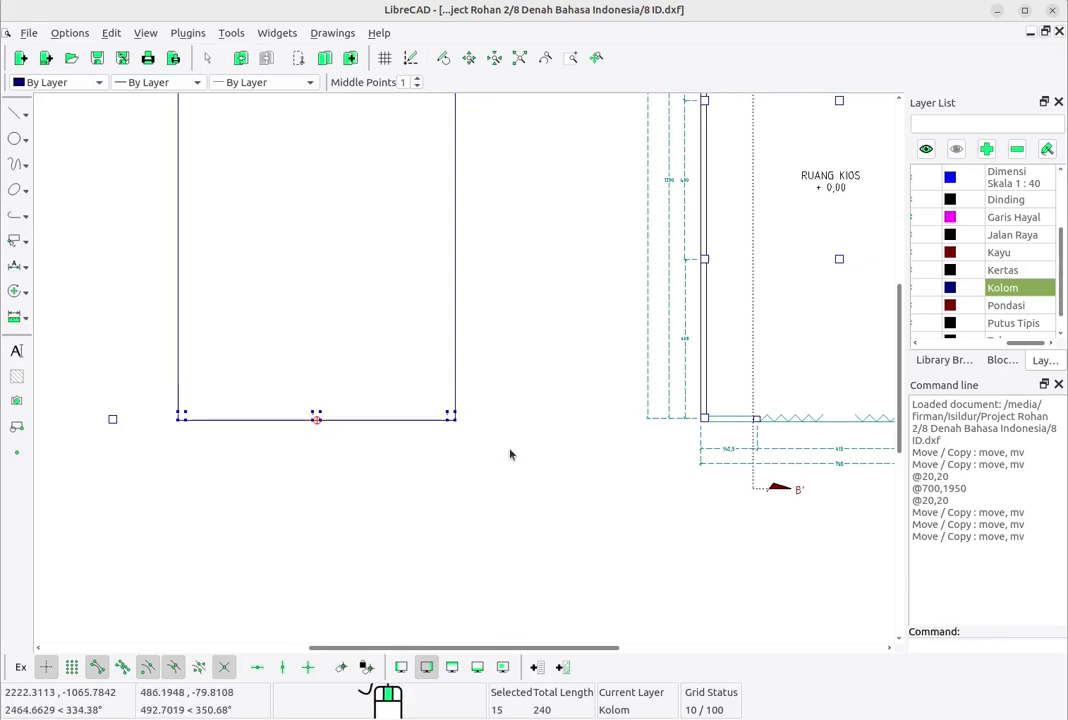
Step: Start Move / Copy on the three selected columns with the right-edge midpoint of the lower-right column as the reference point
middle_drag(514, 415, 503, 477)
scroll(505, 472, down, 2)
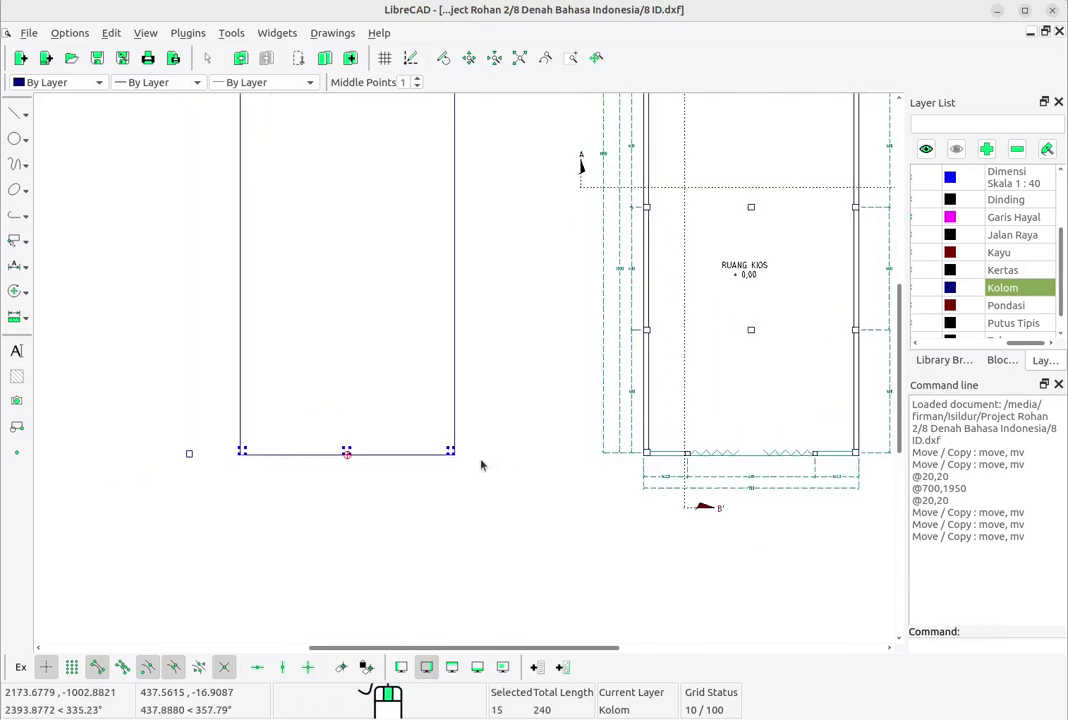
scroll(482, 460, up, 1)
right_click(492, 413)
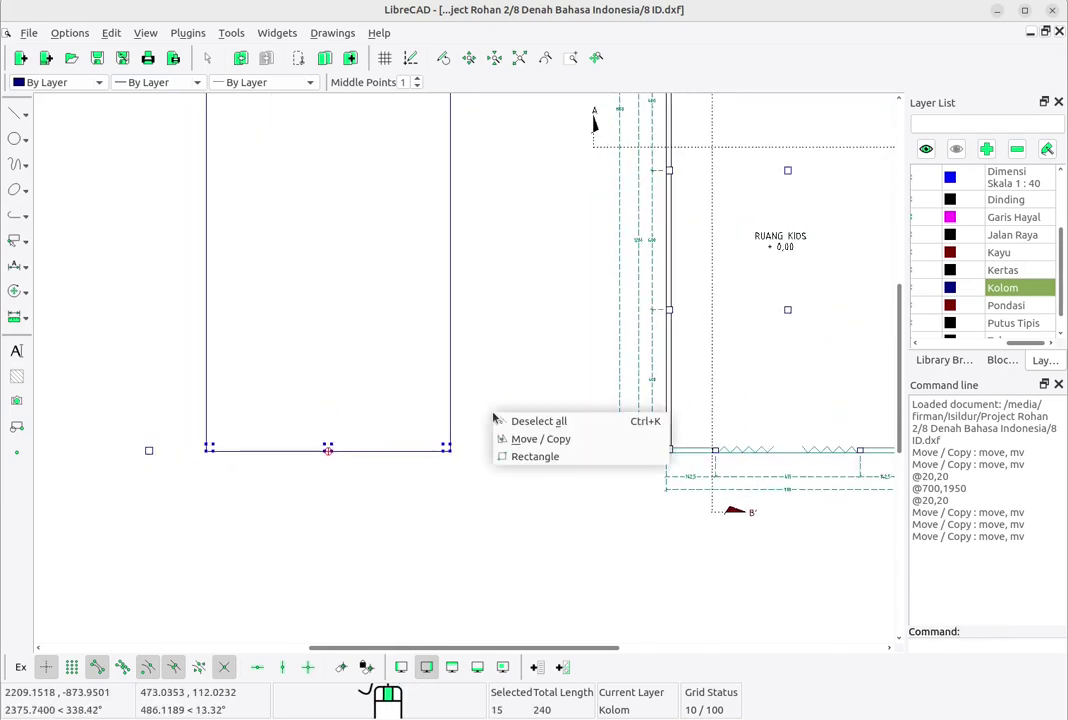
click(565, 440)
scroll(625, 400, up, 3)
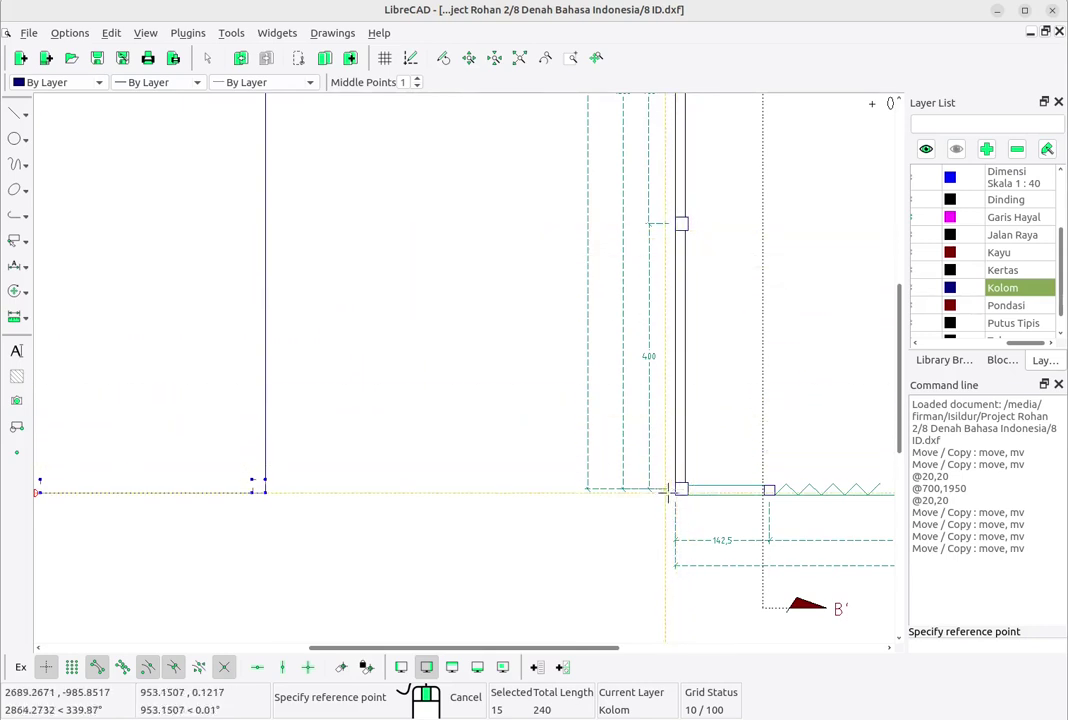
scroll(515, 434, down, 2)
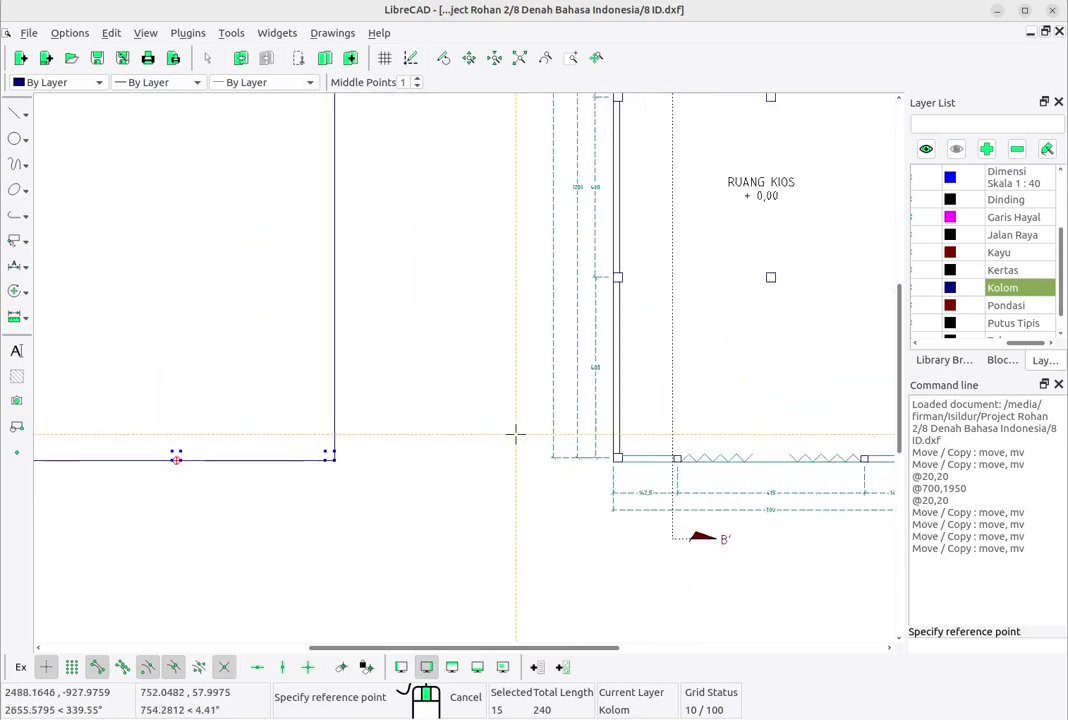
scroll(370, 450, up, 3)
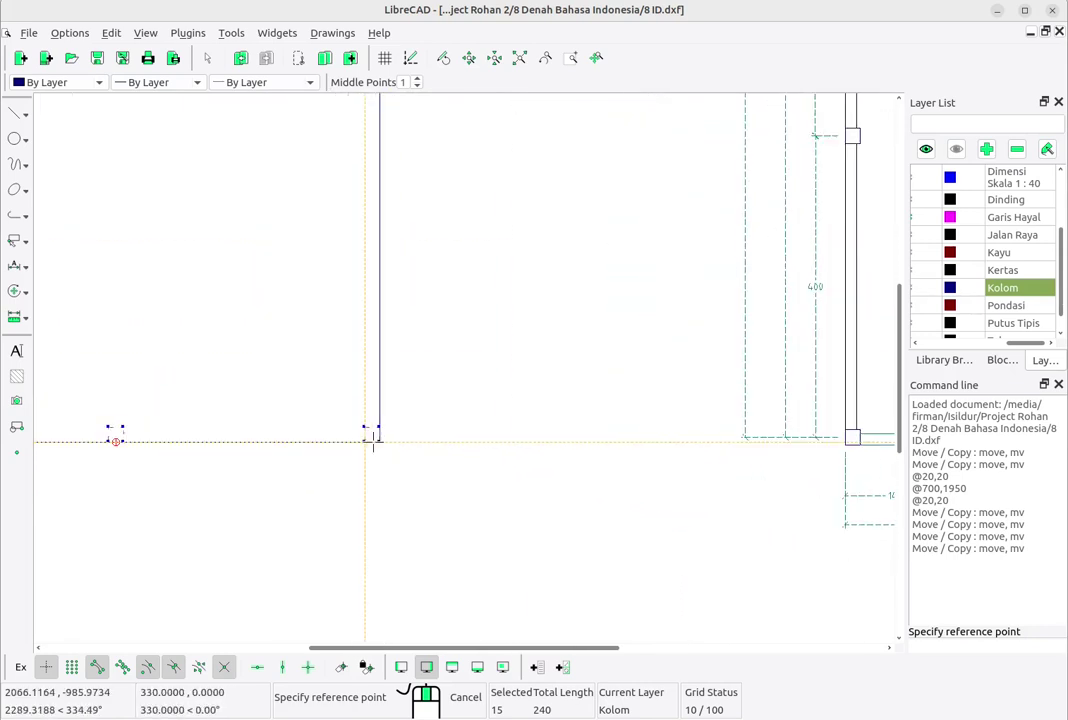
scroll(392, 436, down, 1)
scroll(396, 432, down, 2)
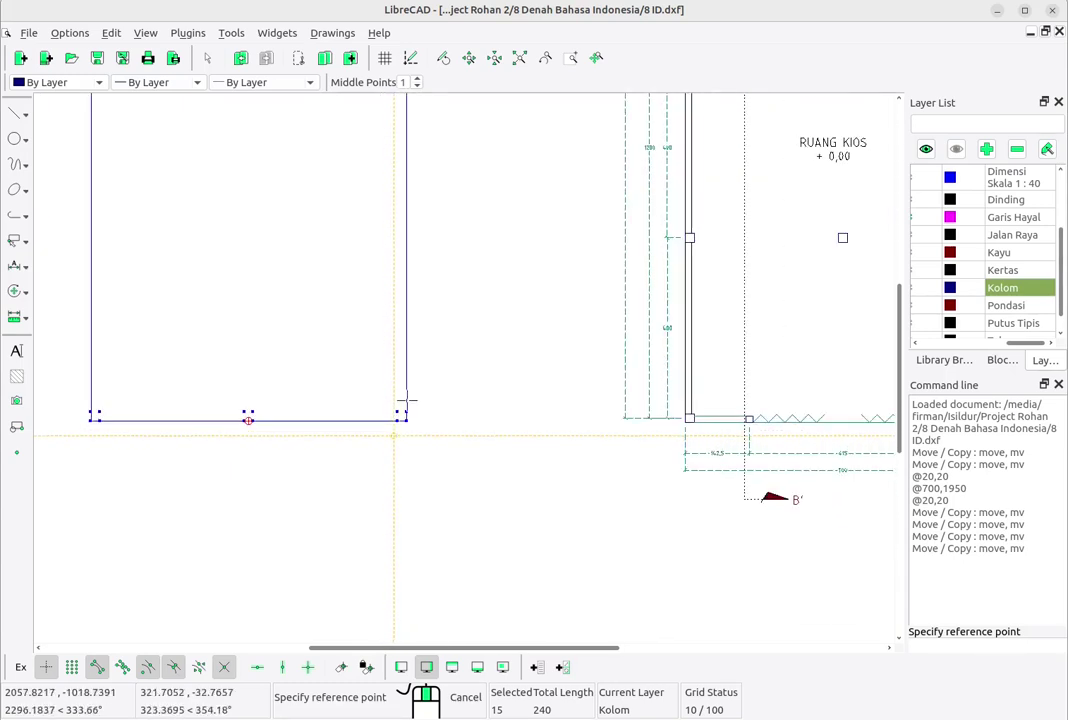
middle_drag(410, 288, 410, 374)
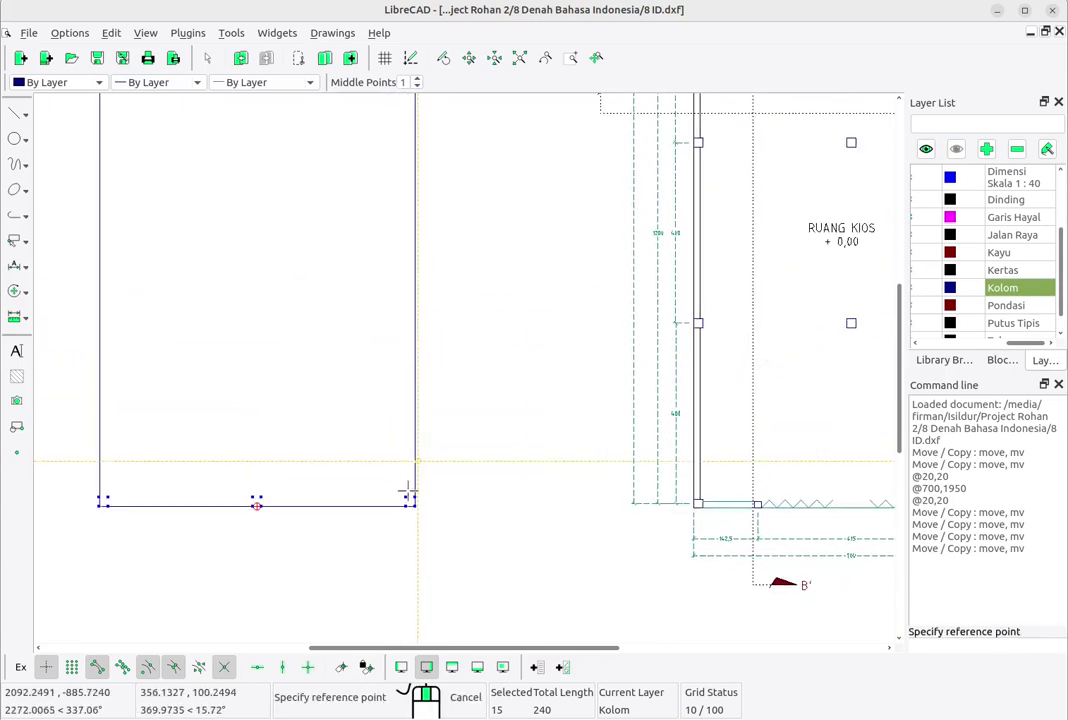
scroll(392, 515, up, 2)
middle_drag(385, 488, 492, 479)
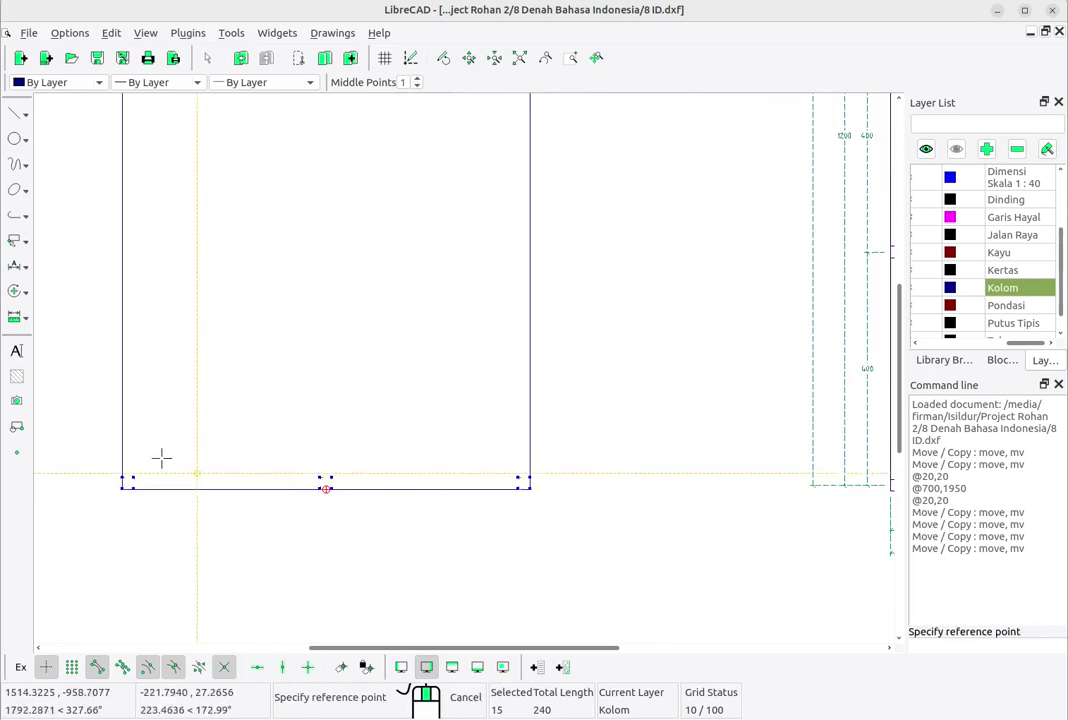
scroll(530, 478, up, 3)
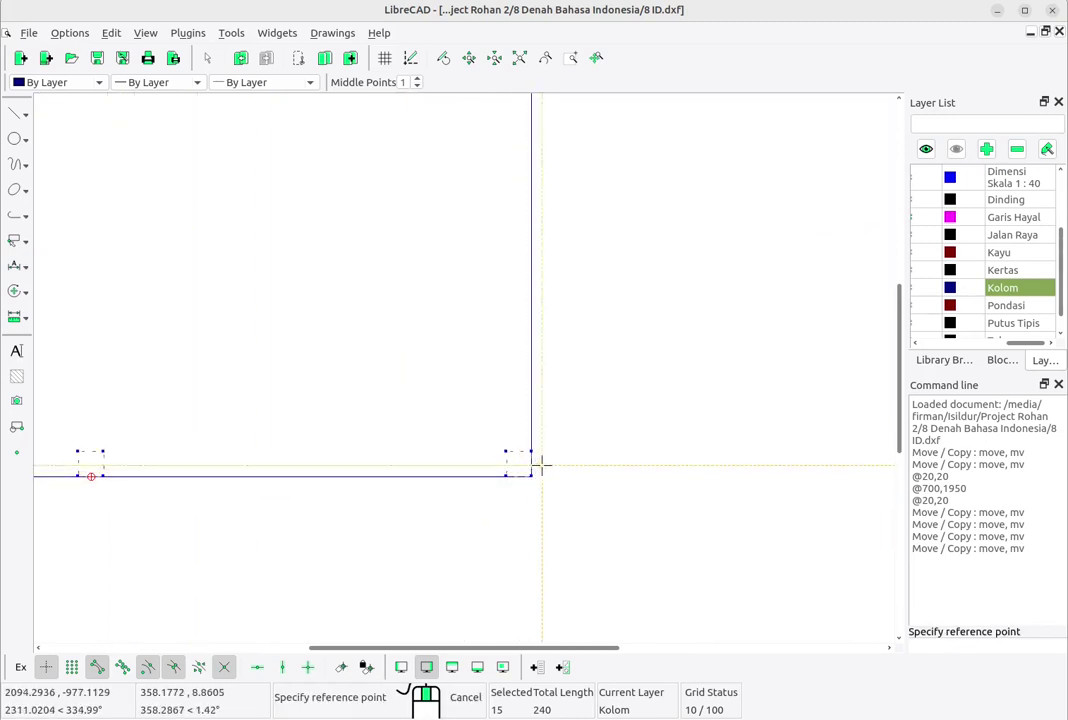
scroll(535, 455, up, 2)
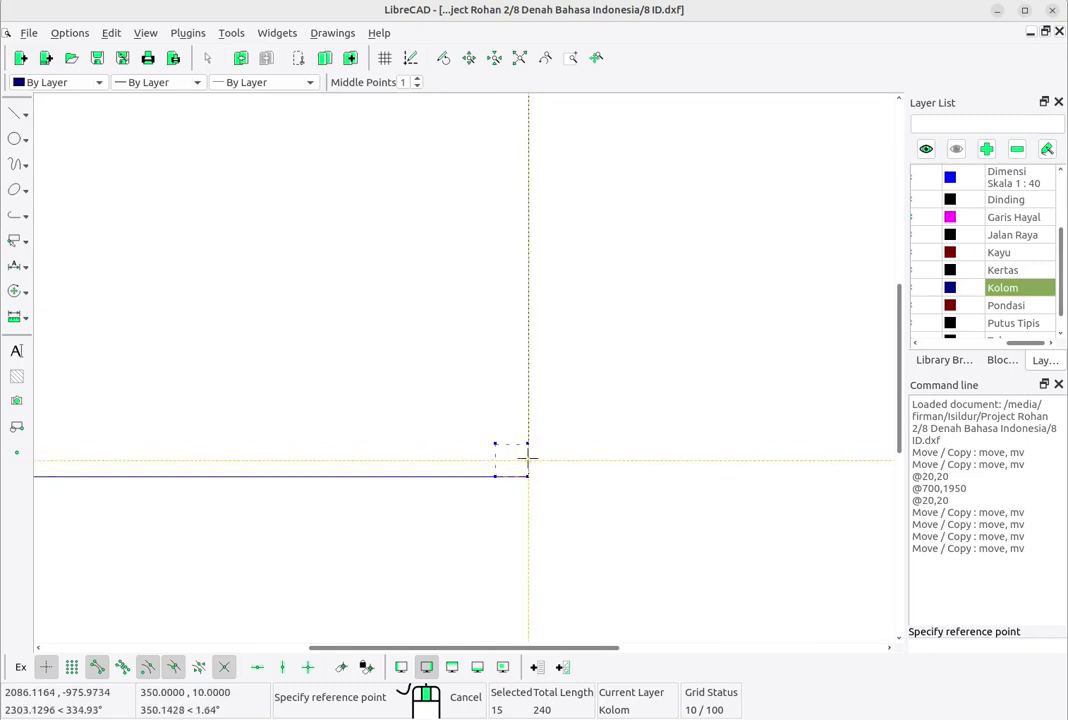
click(529, 460)
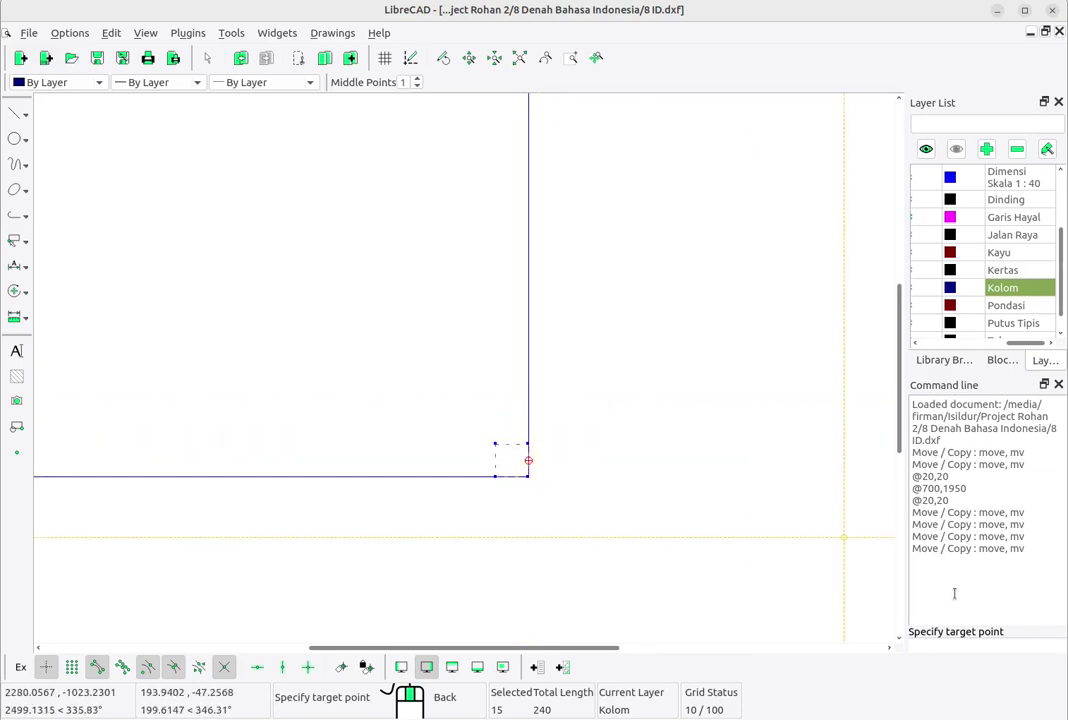
Step: Copy the three columns to the relative target point @0,400, keeping the originals, and deselect the new row
click(964, 643)
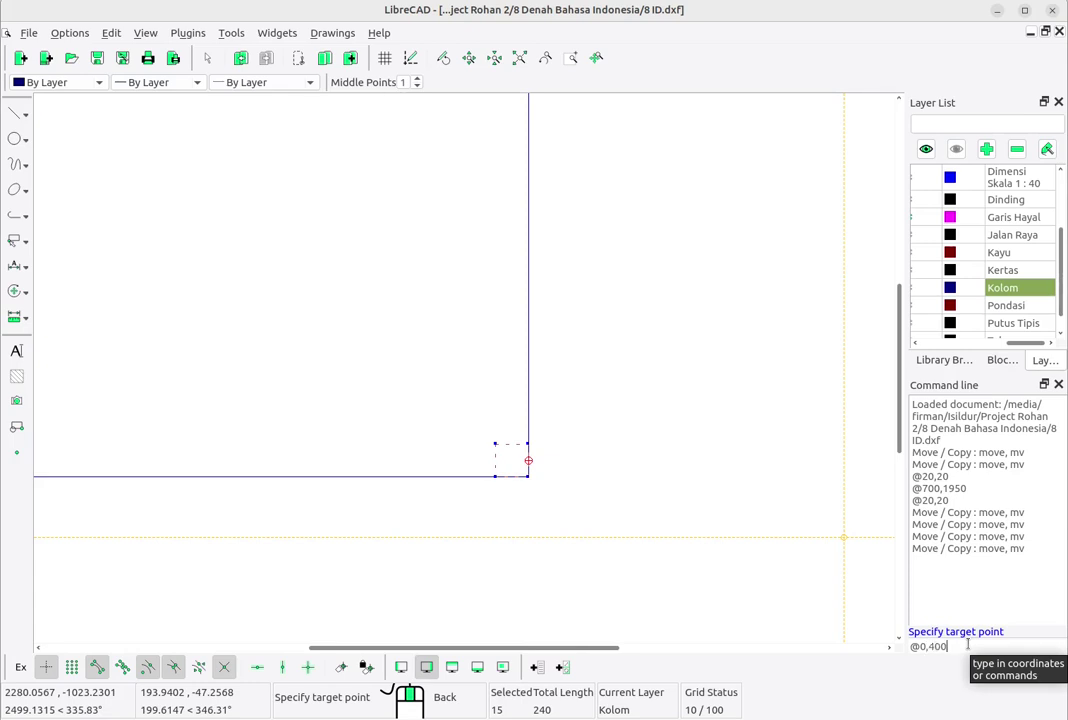
key(Return)
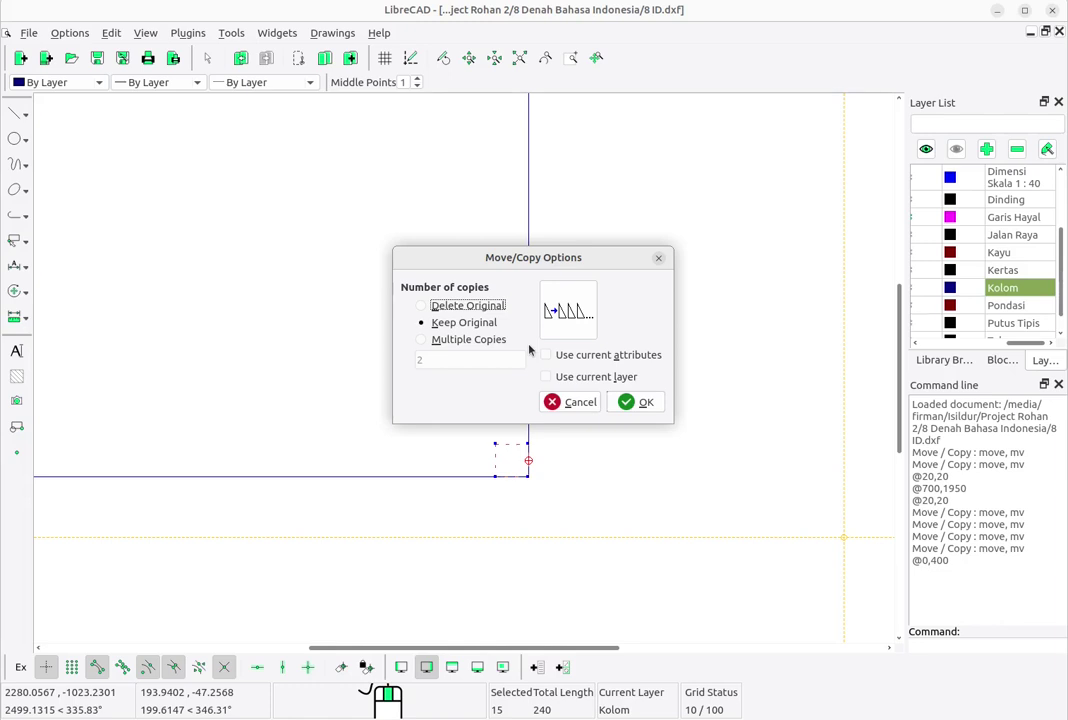
click(648, 404)
scroll(644, 389, down, 4)
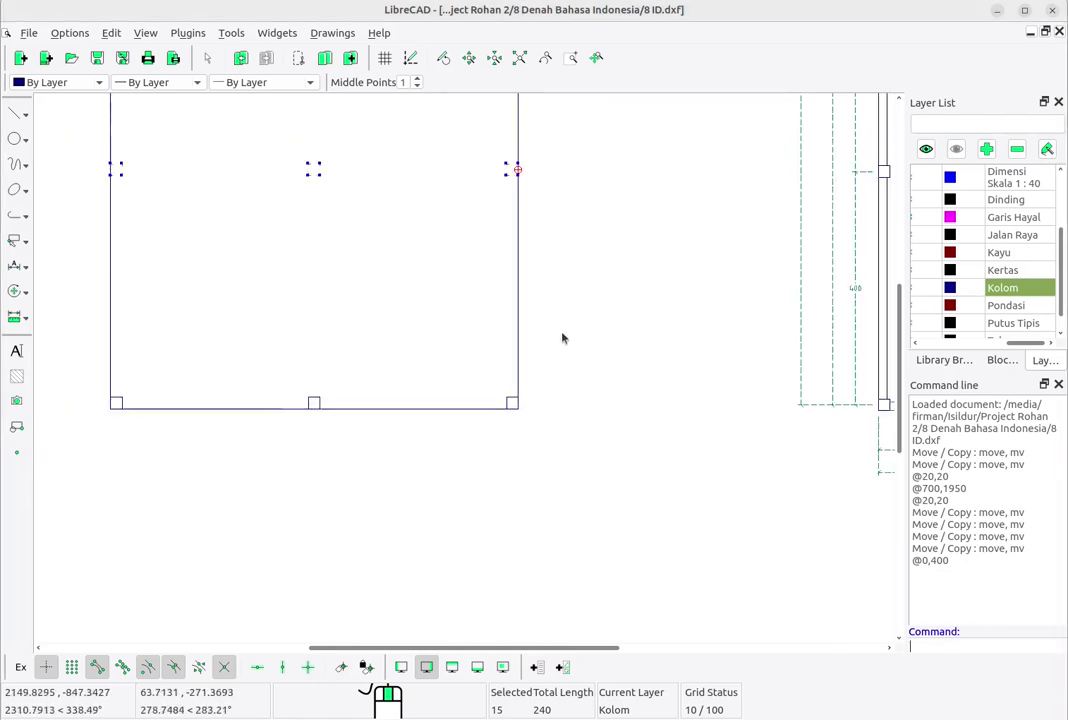
middle_drag(563, 339, 664, 435)
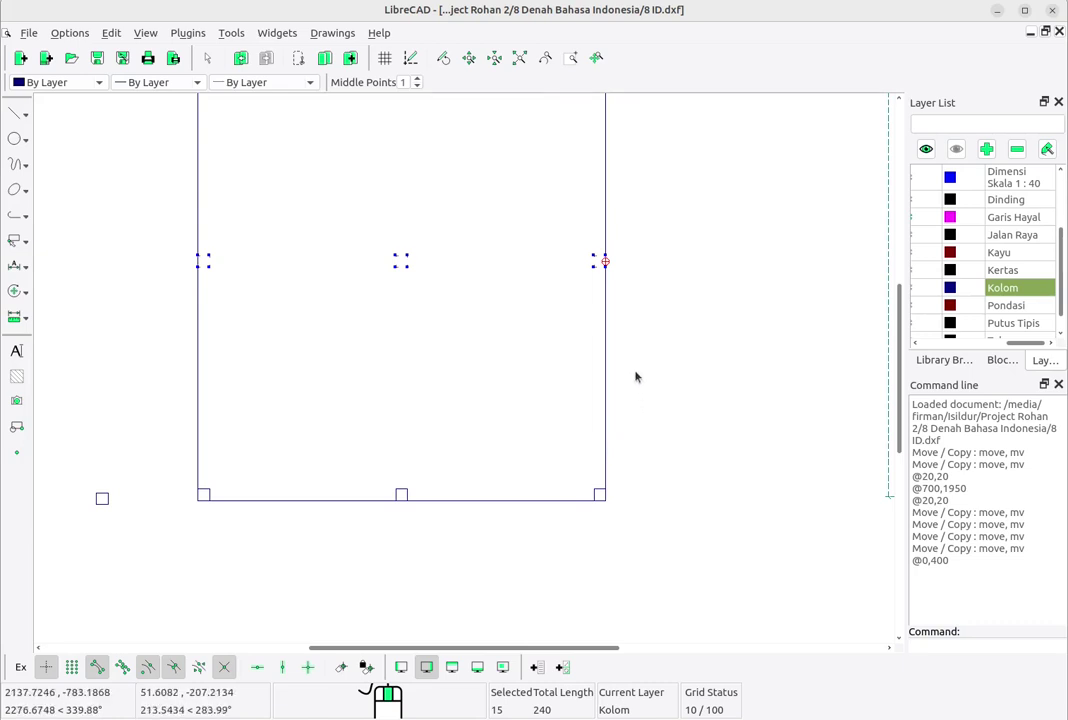
key(Escape)
Step: Examine the two rows of columns in the new outline against the column grid of the original plan's RUANG KIOS
scroll(596, 281, up, 1)
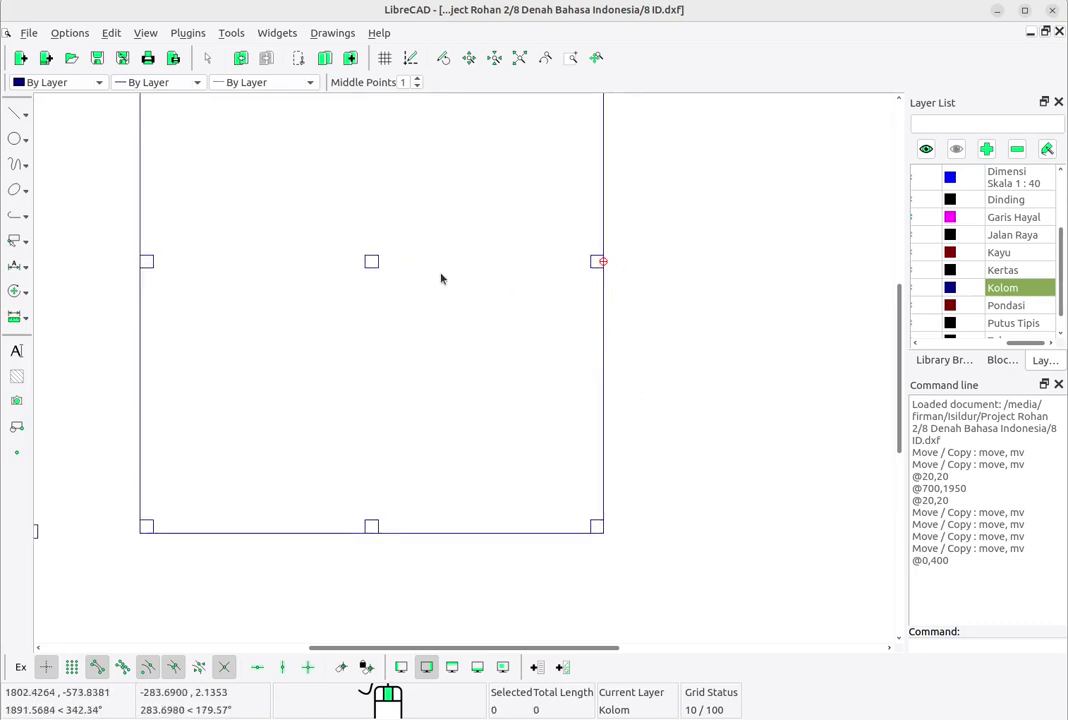
mouse_move(441, 277)
middle_down()
mouse_move(579, 322)
mouse_move(580, 339)
mouse_move(587, 300)
middle_up()
scroll(580, 336, up, 1)
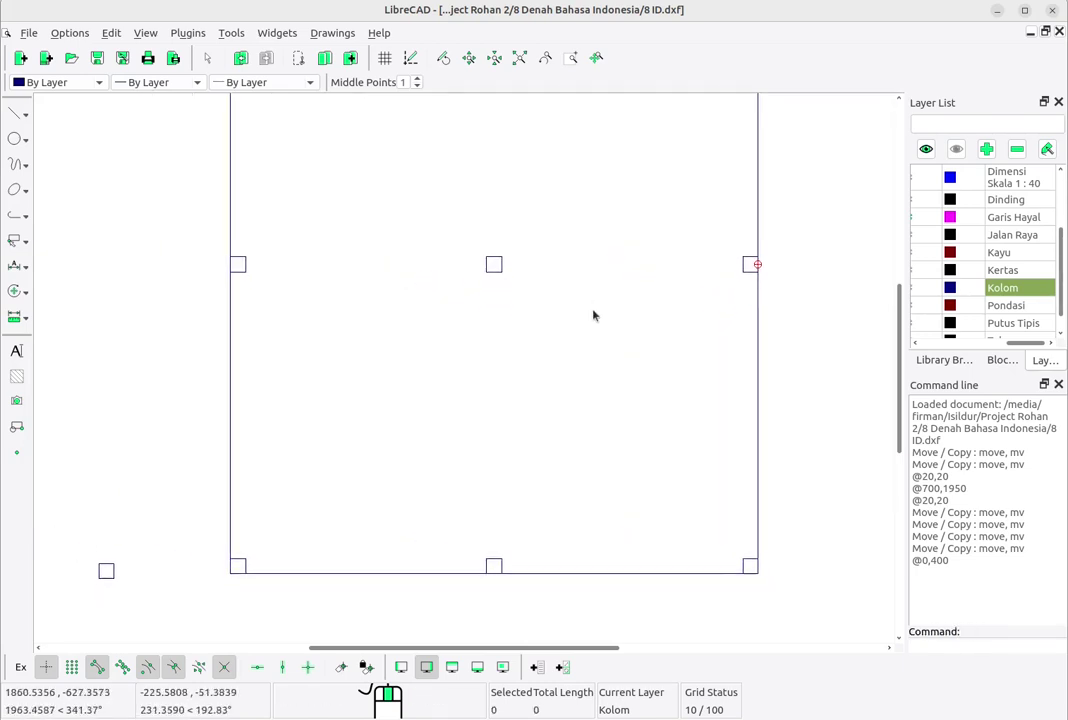
scroll(668, 354, down, 4)
middle_drag(770, 408, 645, 391)
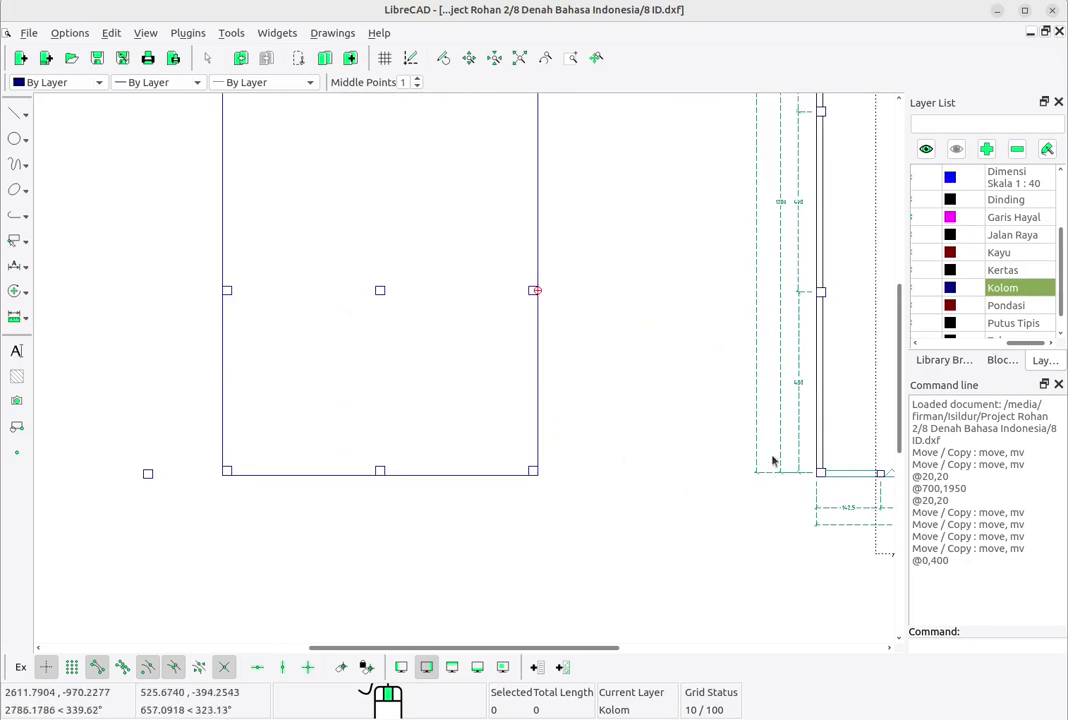
mouse_move(641, 390)
middle_down()
mouse_move(632, 465)
mouse_move(579, 494)
mouse_move(610, 496)
middle_up()
scroll(579, 494, down, 3)
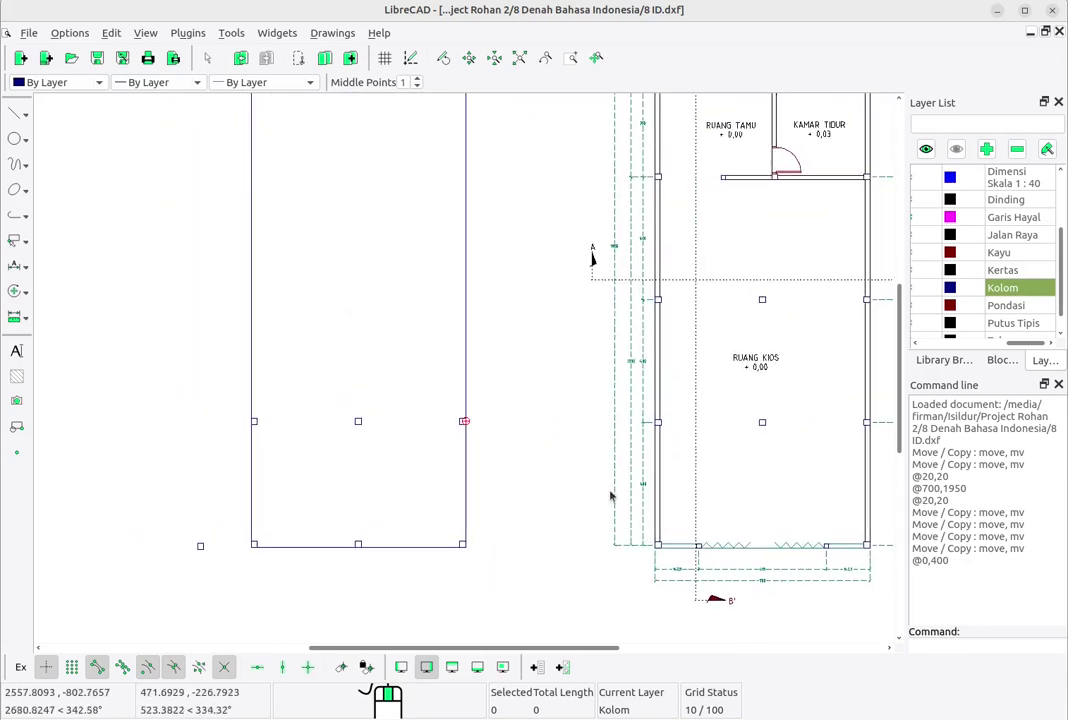
Step: Copy the three columns of the second row to the relative target point @0,400, keeping the originals
scroll(624, 477, up, 1)
middle_drag(770, 484, 707, 583)
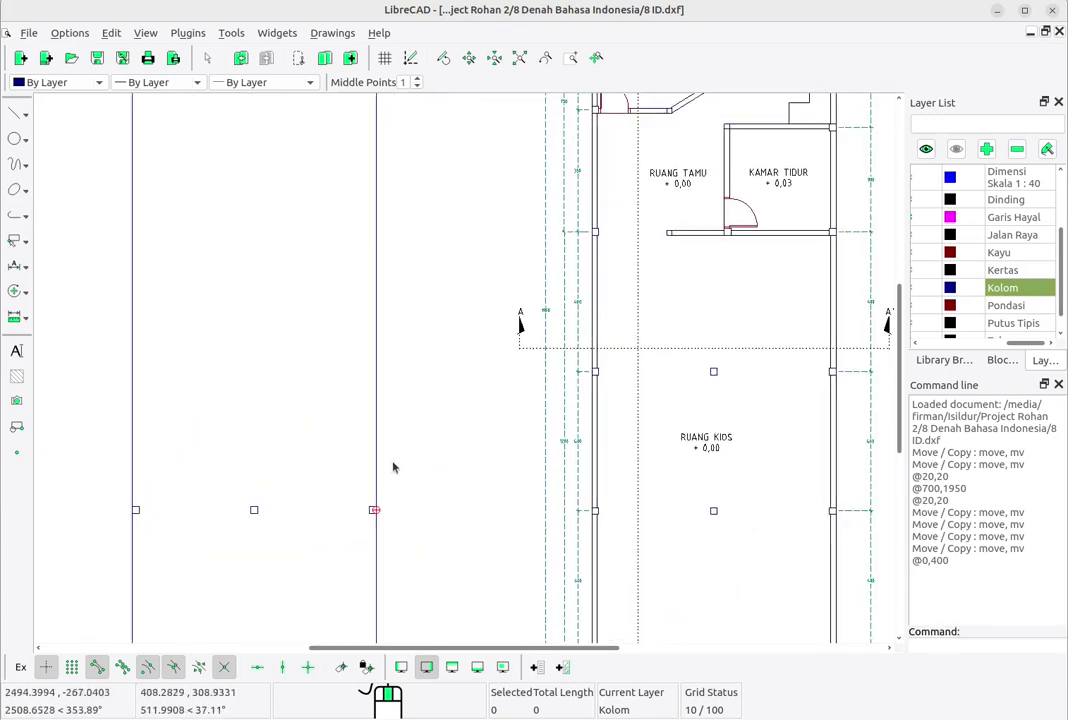
middle_drag(230, 526, 232, 502)
drag(98, 463, 434, 506)
right_click(439, 486)
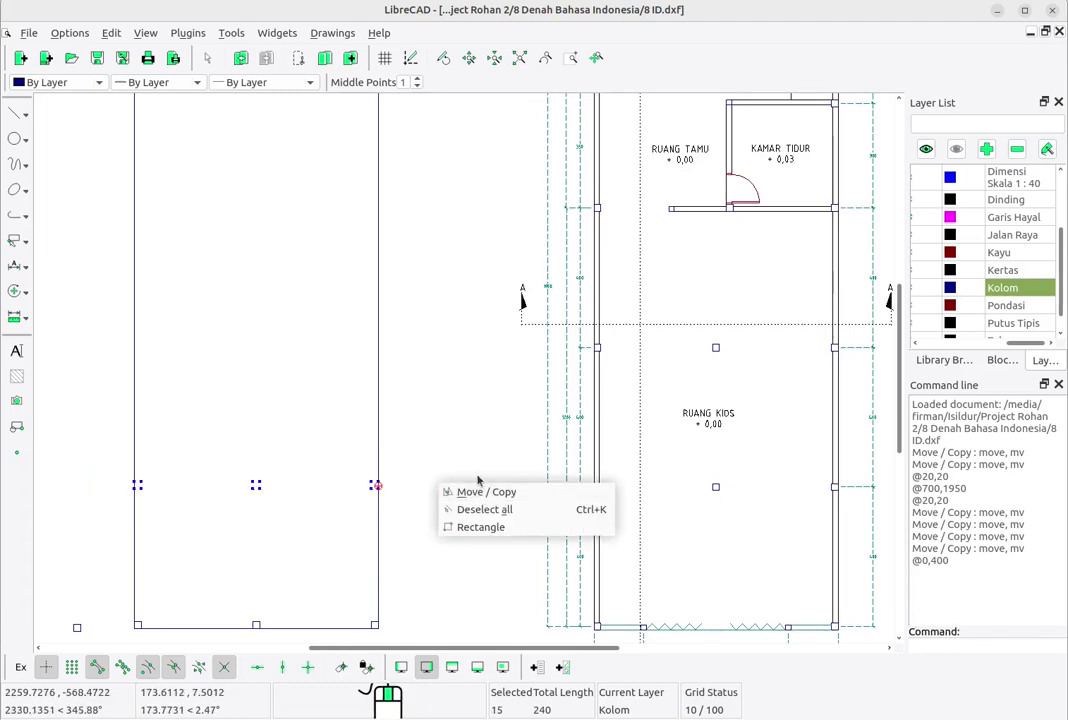
click(474, 466)
right_click(467, 449)
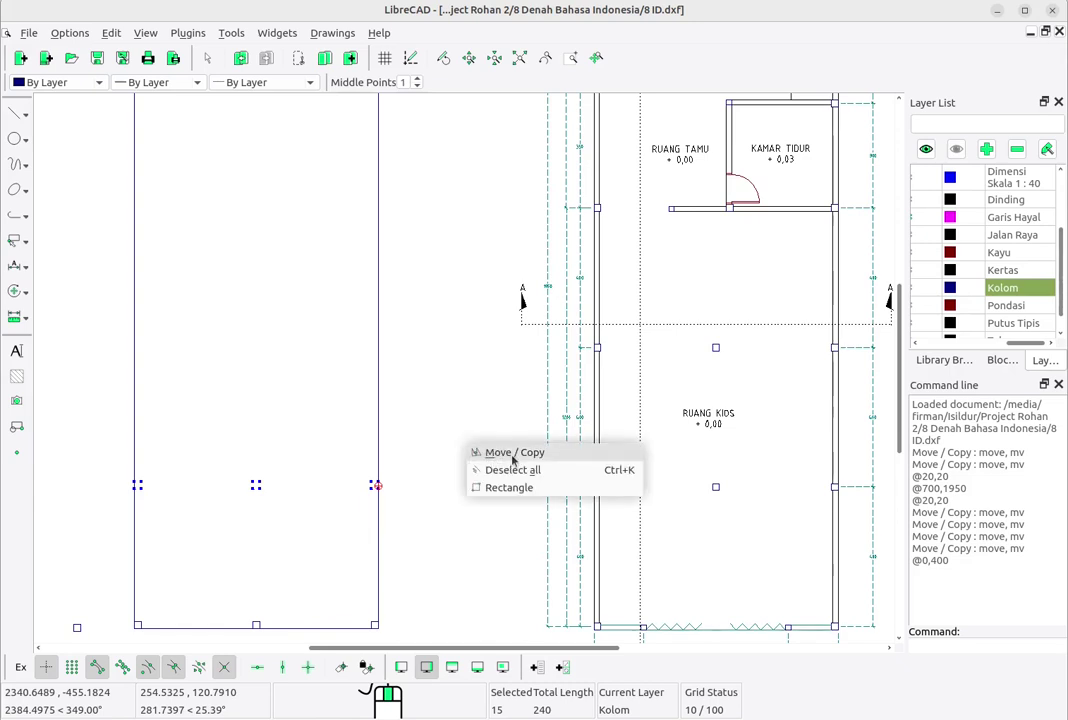
click(512, 453)
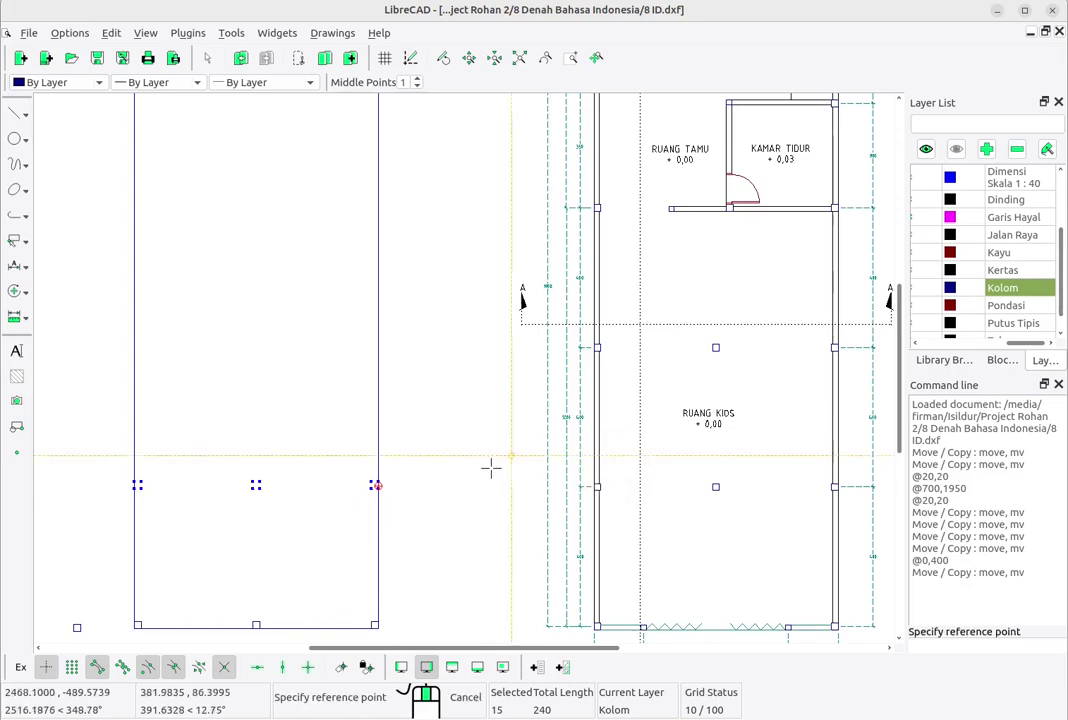
click(388, 499)
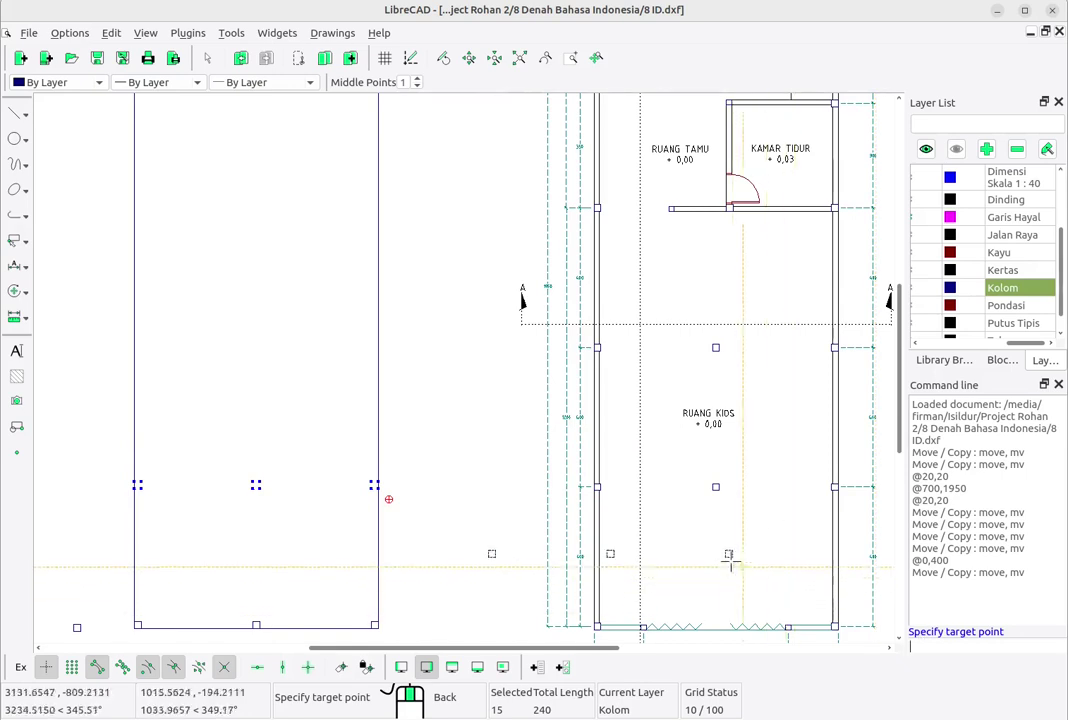
text(@0,400)
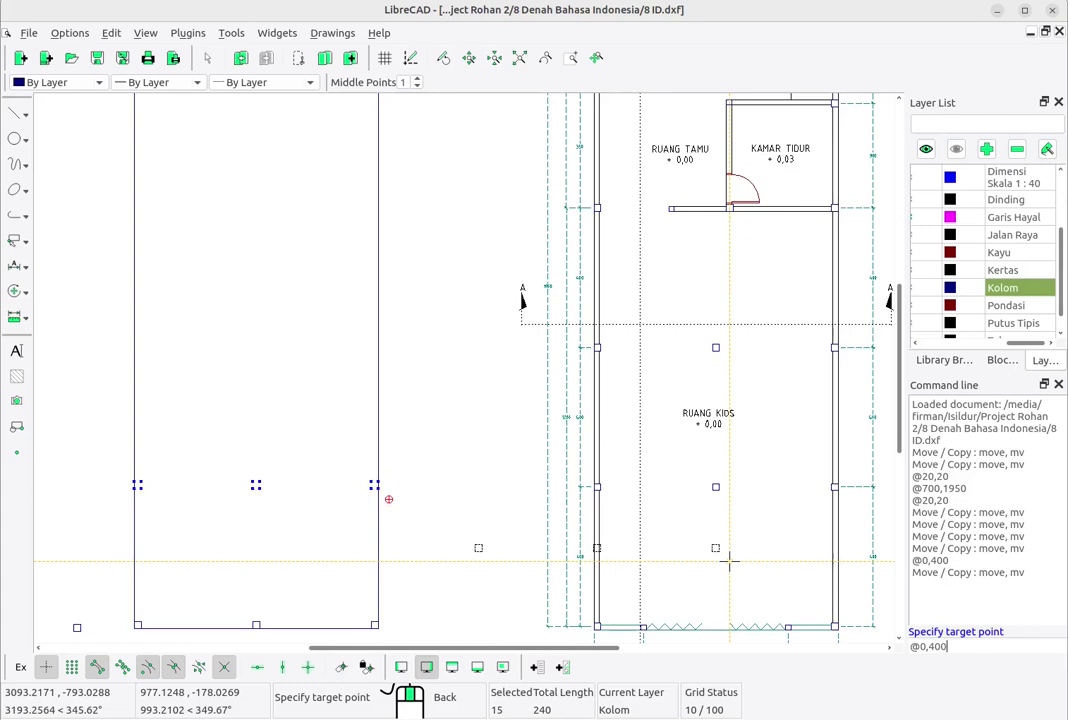
key(Return)
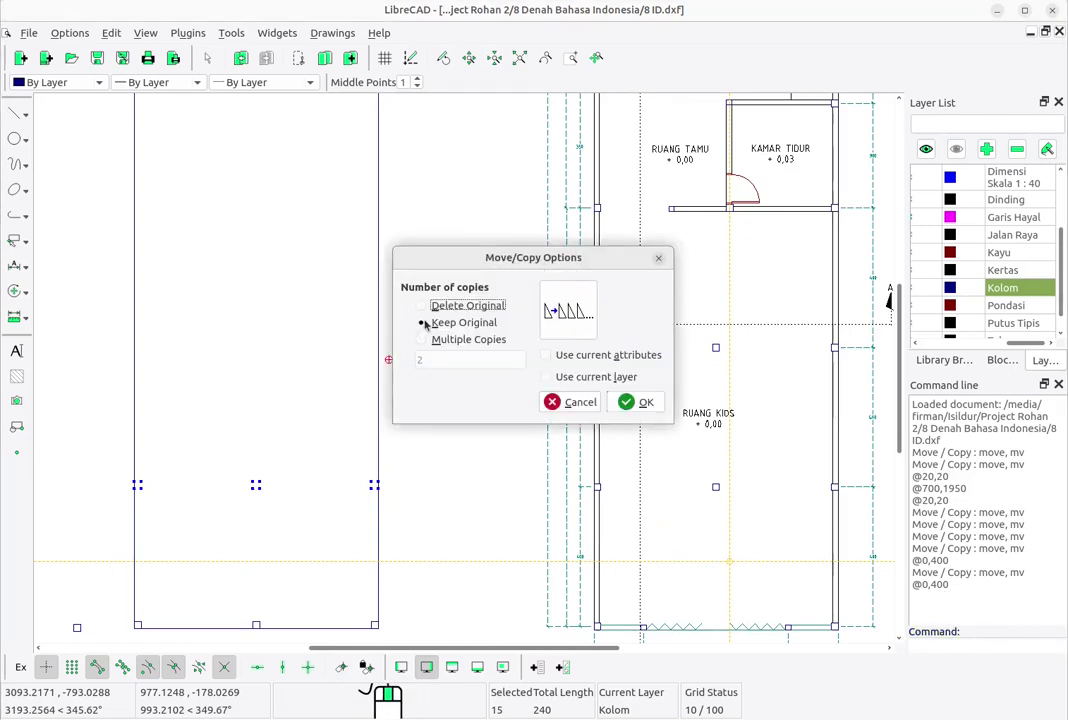
click(640, 402)
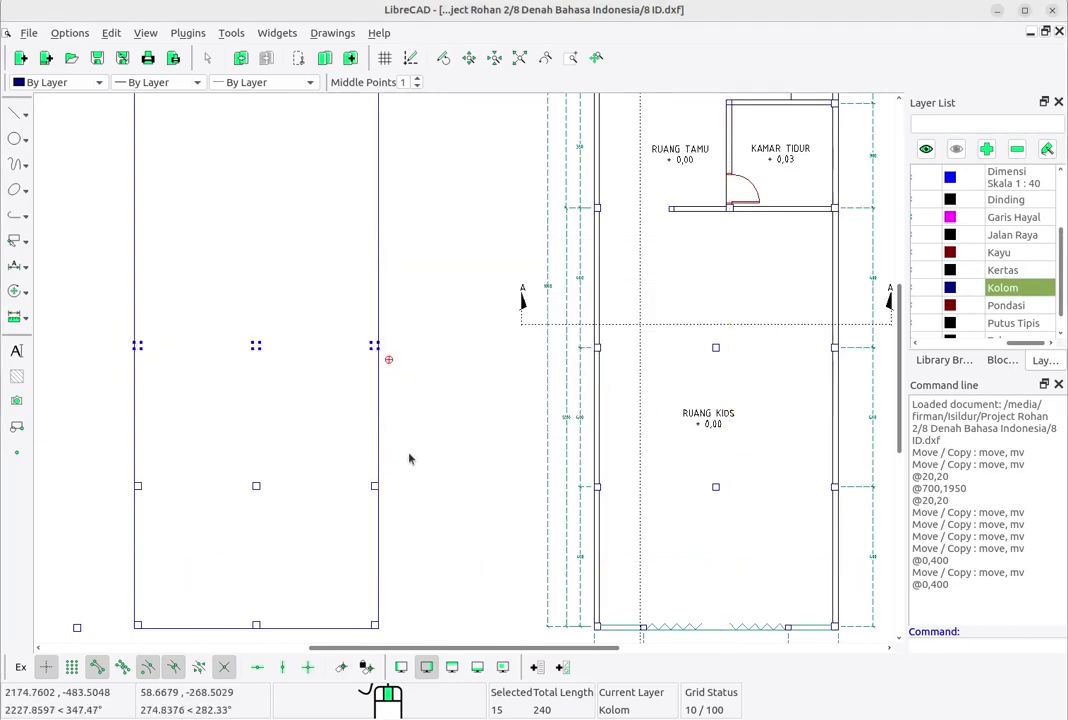
Step: Deselect the third row of columns in the new outline and save the drawing
scroll(274, 381, up, 1)
scroll(315, 377, down, 3)
right_click(368, 388)
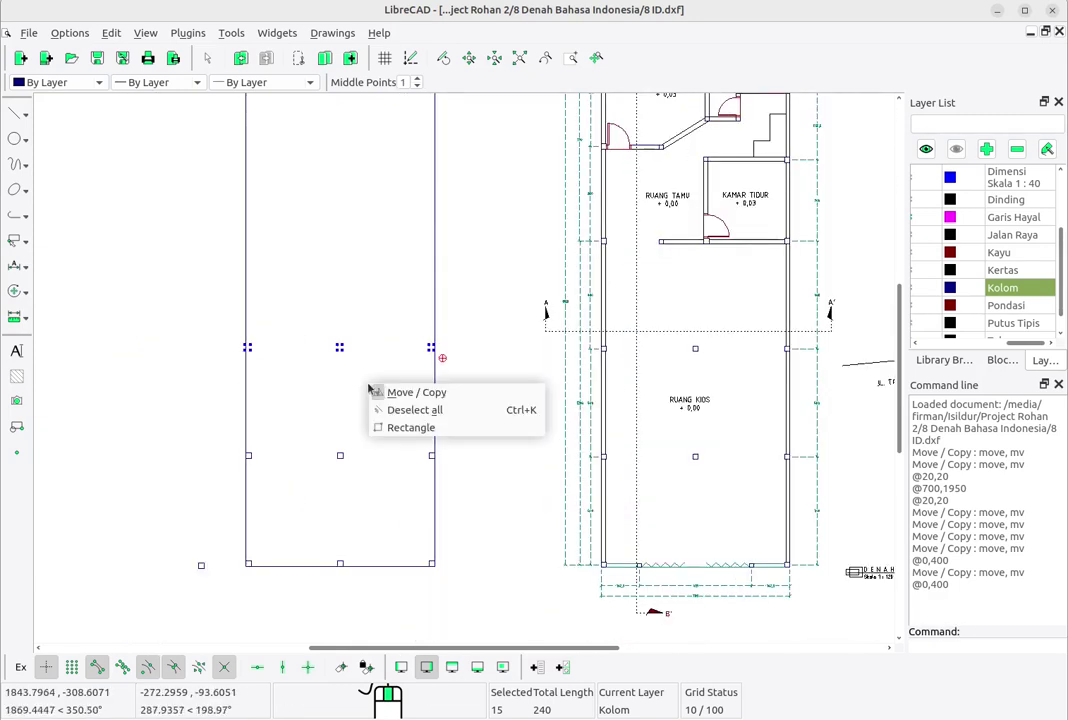
click(430, 411)
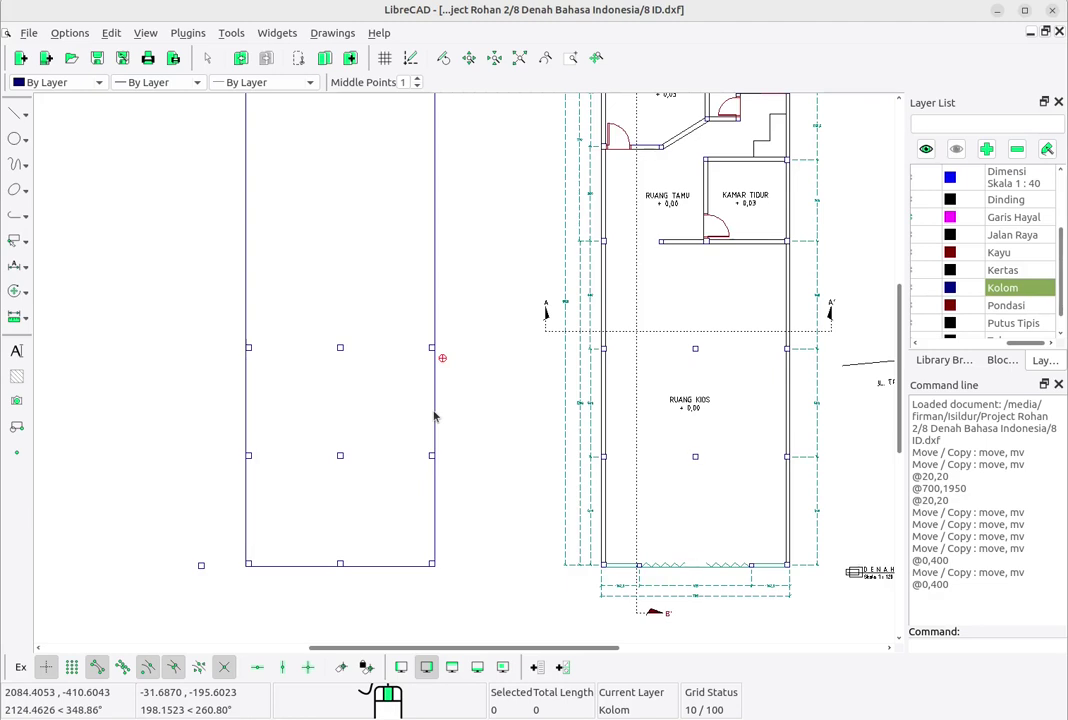
key(ctrl+s)
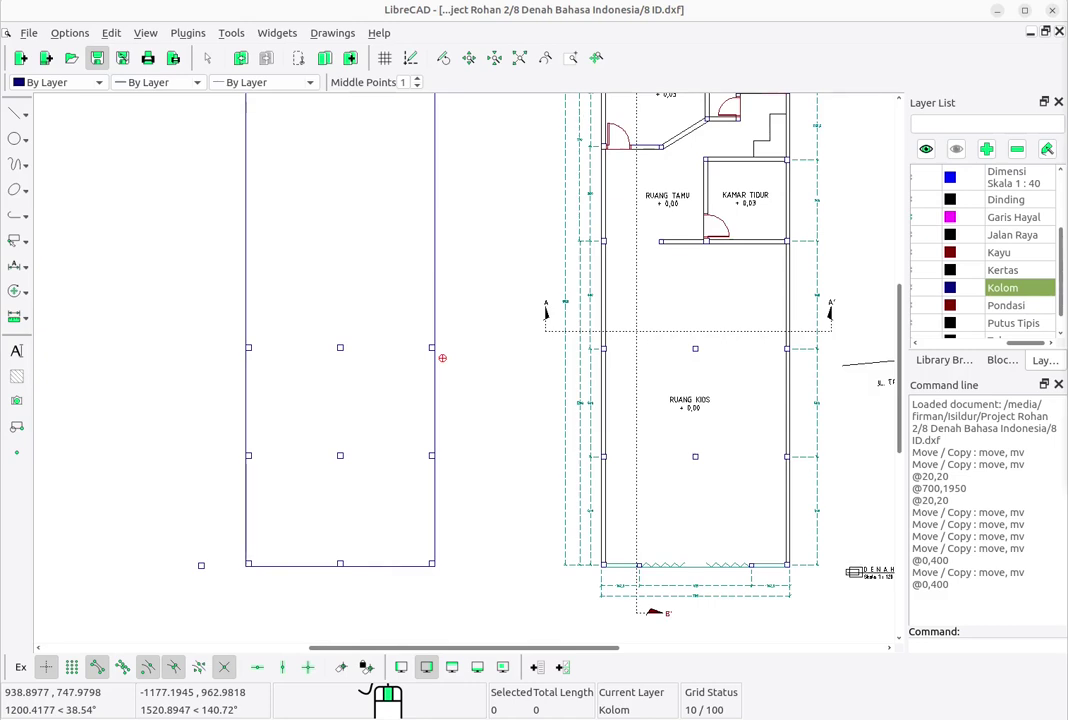
Step: Delete the middle column on the new outline's bottom edge to match the front of the original plan
middle_drag(651, 433, 746, 363)
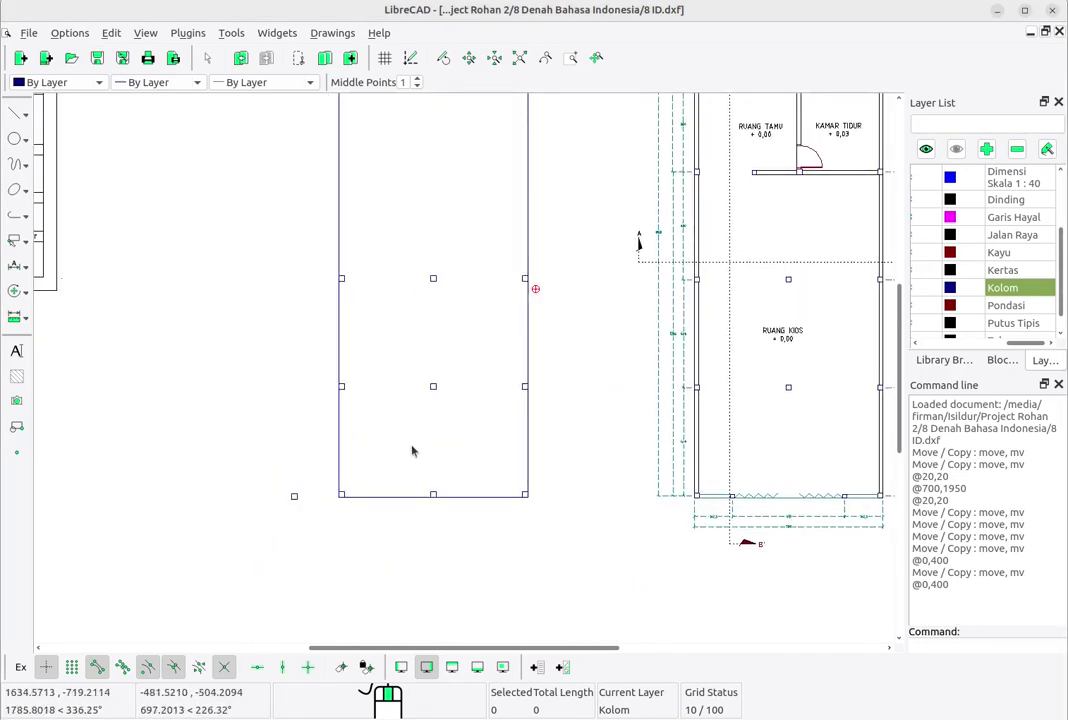
scroll(412, 446, up, 2)
scroll(478, 515, up, 1)
scroll(470, 524, up, 2)
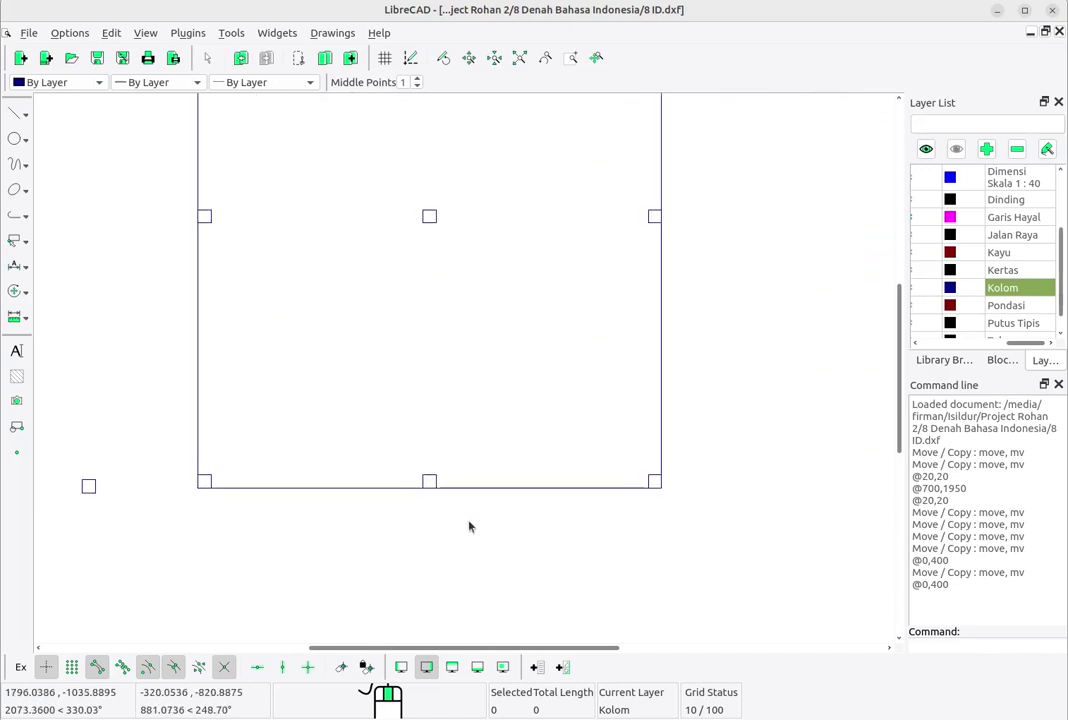
middle_drag(470, 527, 384, 489)
scroll(377, 483, down, 1)
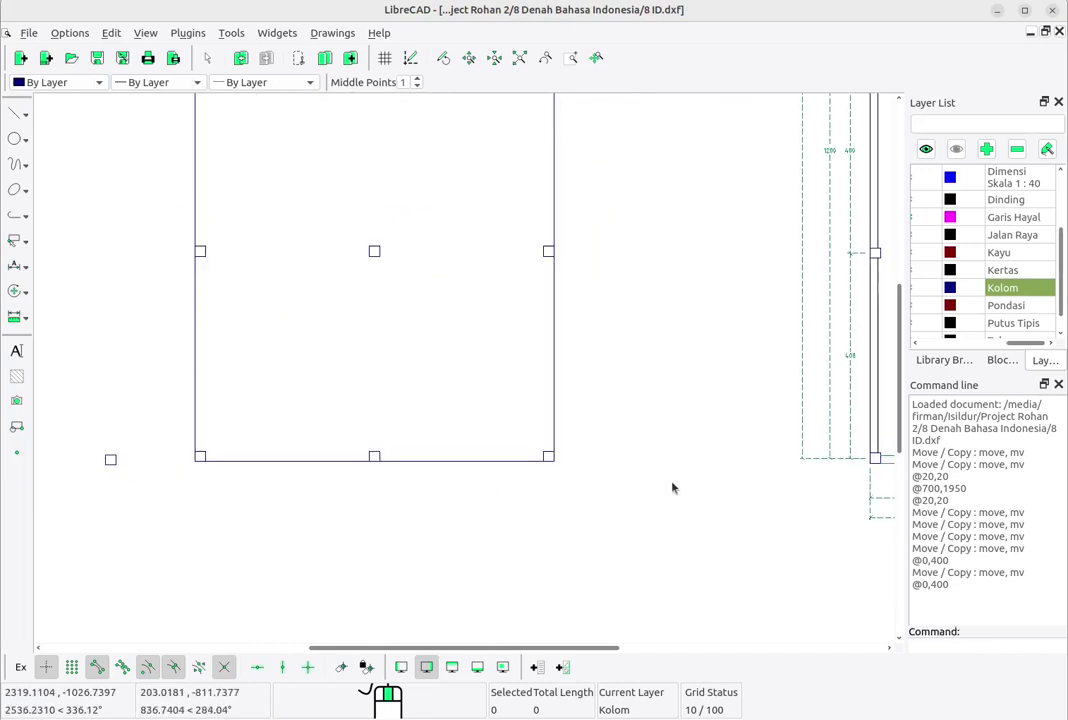
middle_drag(672, 486, 281, 482)
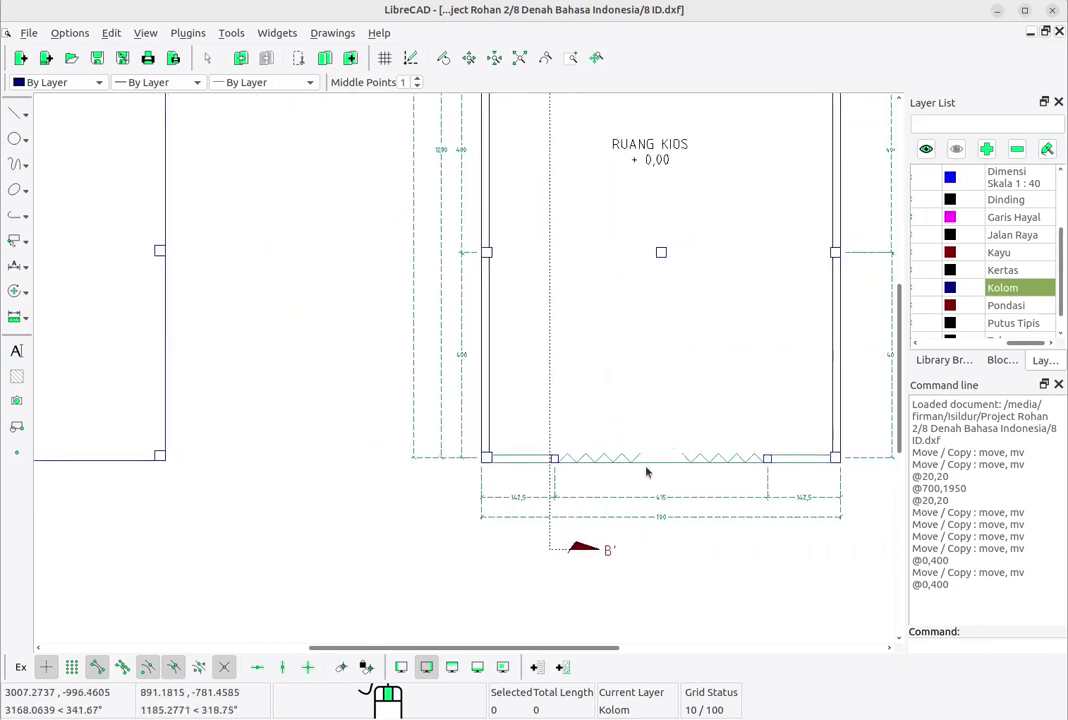
middle_drag(411, 507, 760, 501)
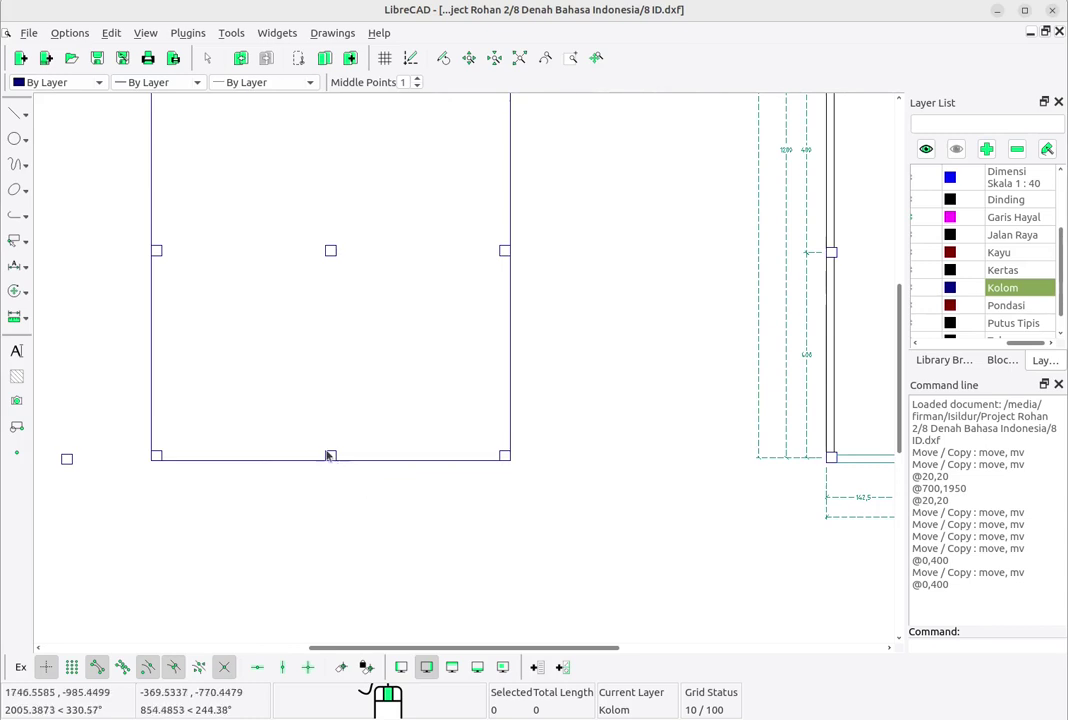
drag(299, 426, 375, 489)
mouse_move(375, 489)
middle_down()
mouse_move(460, 495)
mouse_move(479, 484)
middle_up()
scroll(460, 495, up, 2)
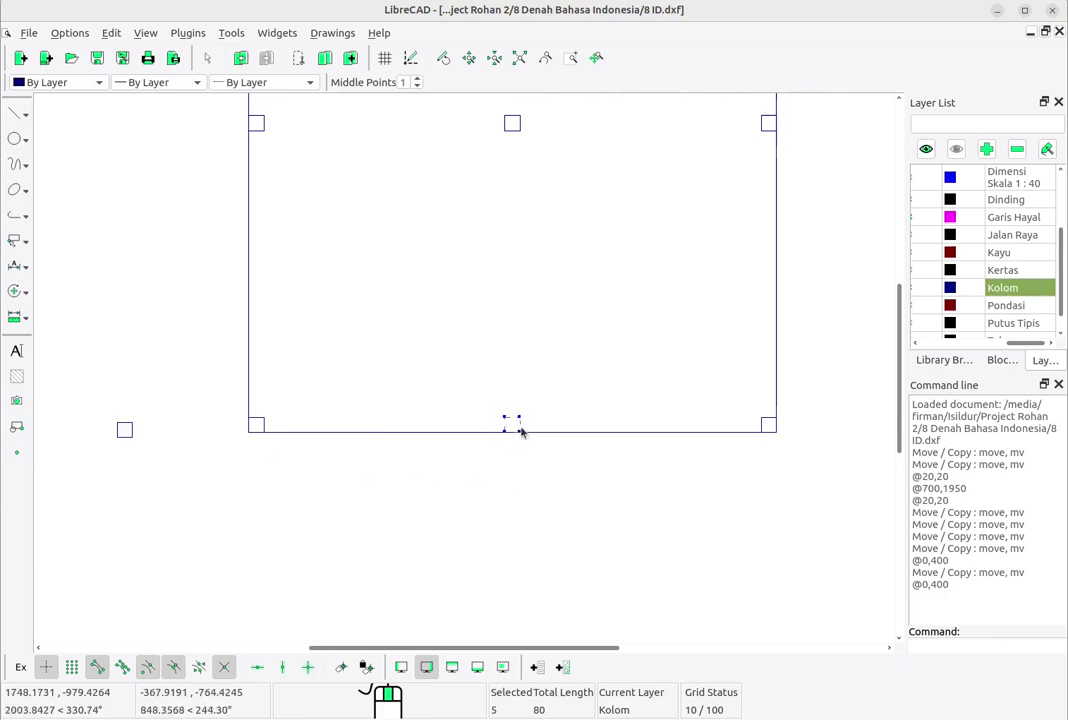
scroll(521, 432, up, 1)
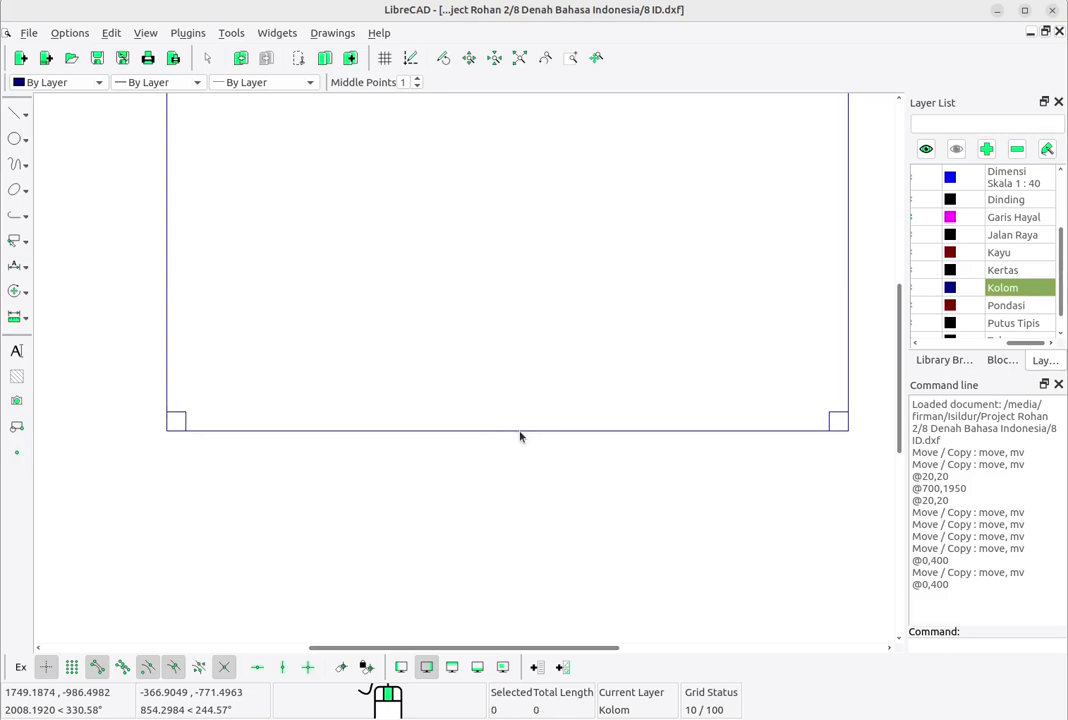
Step: Delete the spare column standing outside the new outline near its lower-left corner
middle_drag(323, 453, 476, 435)
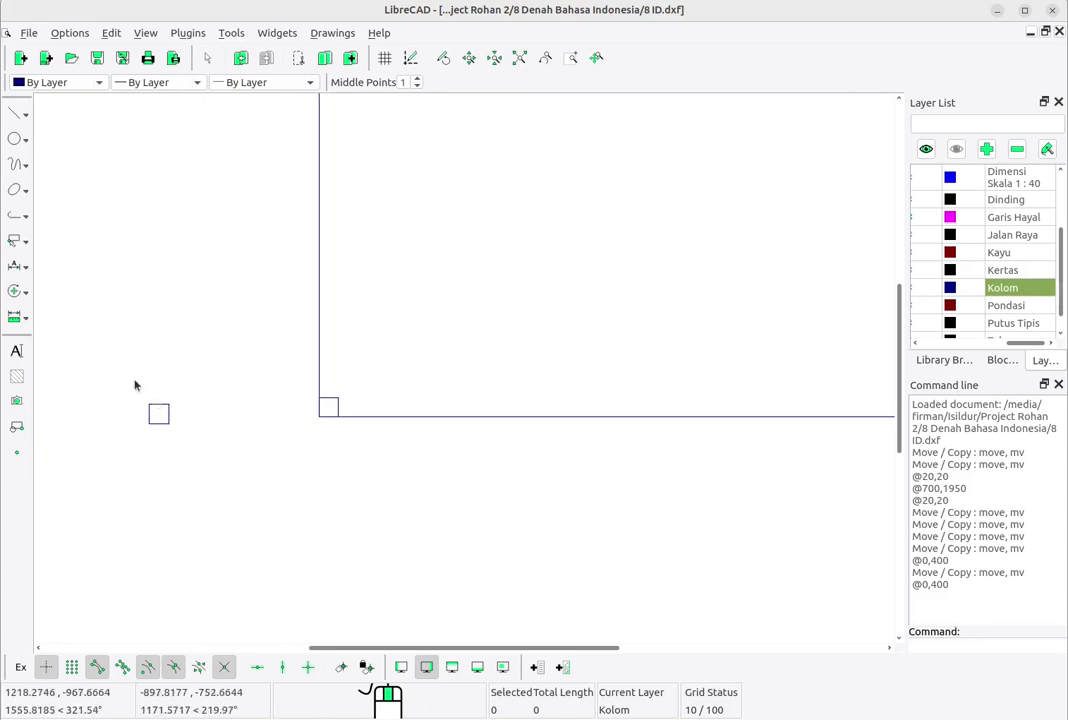
drag(72, 342, 268, 479)
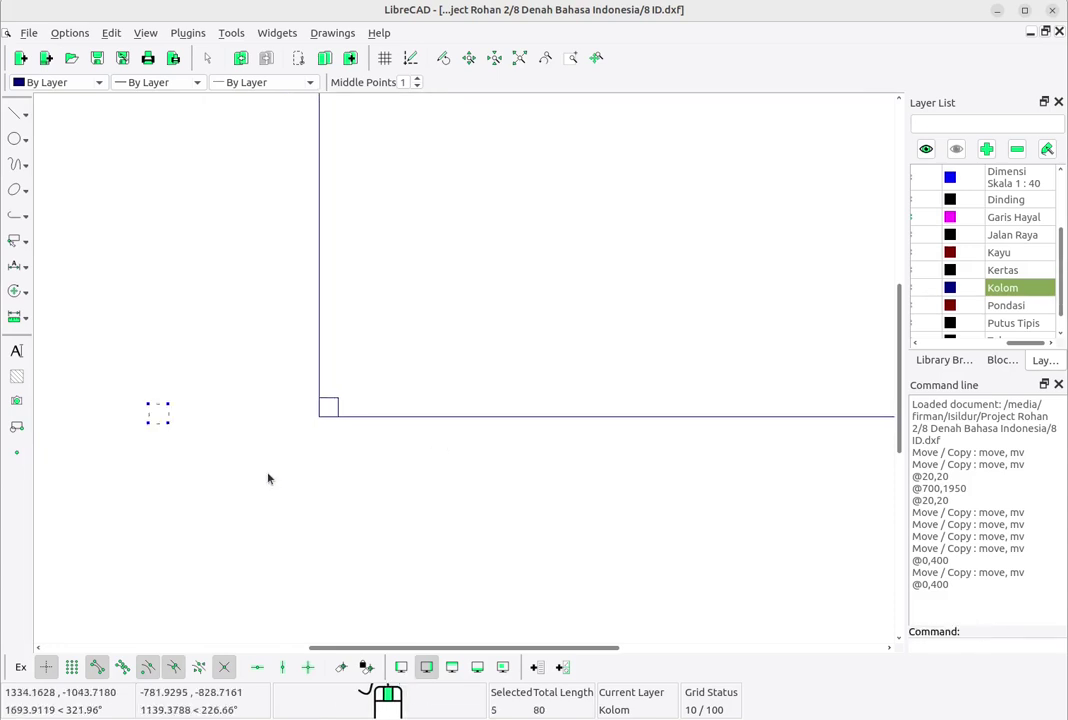
key(Home)
key(Return)
Step: Examine the original plan's column positions and spacing between RUANG KIOS and the RUANG TAMU and KAMAR TIDUR wall
scroll(594, 350, up, 5)
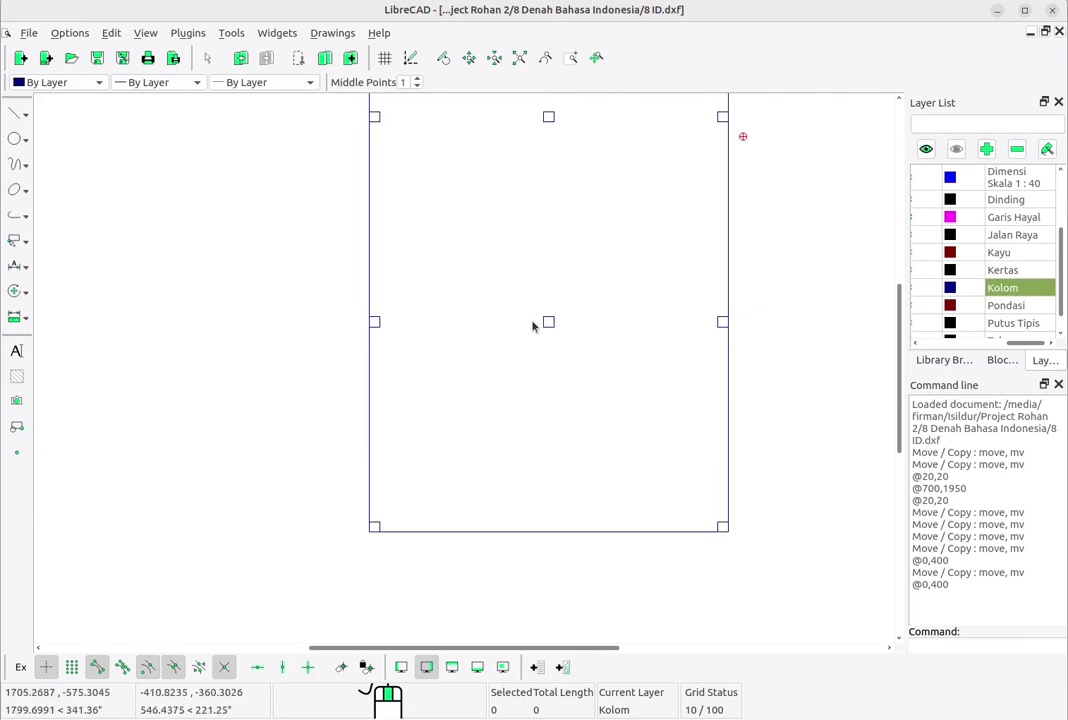
scroll(548, 324, up, 2)
scroll(630, 420, down, 1)
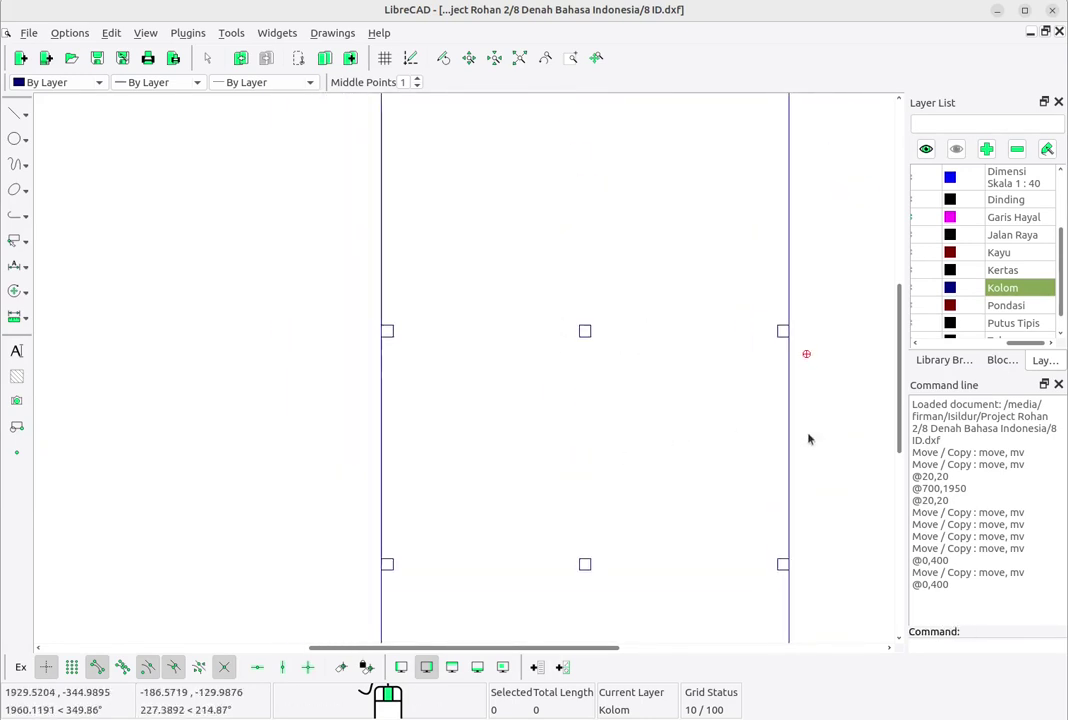
mouse_move(809, 439)
middle_down()
mouse_move(586, 462)
mouse_move(617, 453)
middle_up()
scroll(584, 431, down, 2)
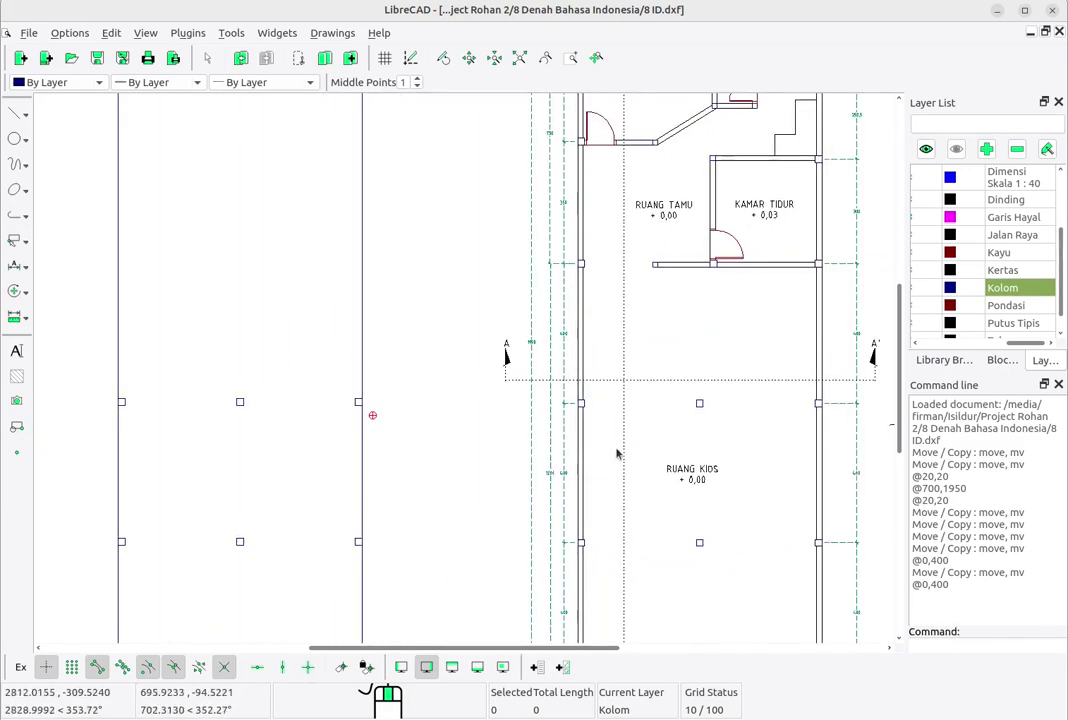
scroll(617, 453, down, 1)
scroll(640, 420, up, 1)
middle_drag(670, 400, 766, 567)
middle_drag(740, 300, 740, 341)
mouse_move(762, 473)
middle_down()
mouse_move(763, 414)
mouse_move(789, 342)
middle_up()
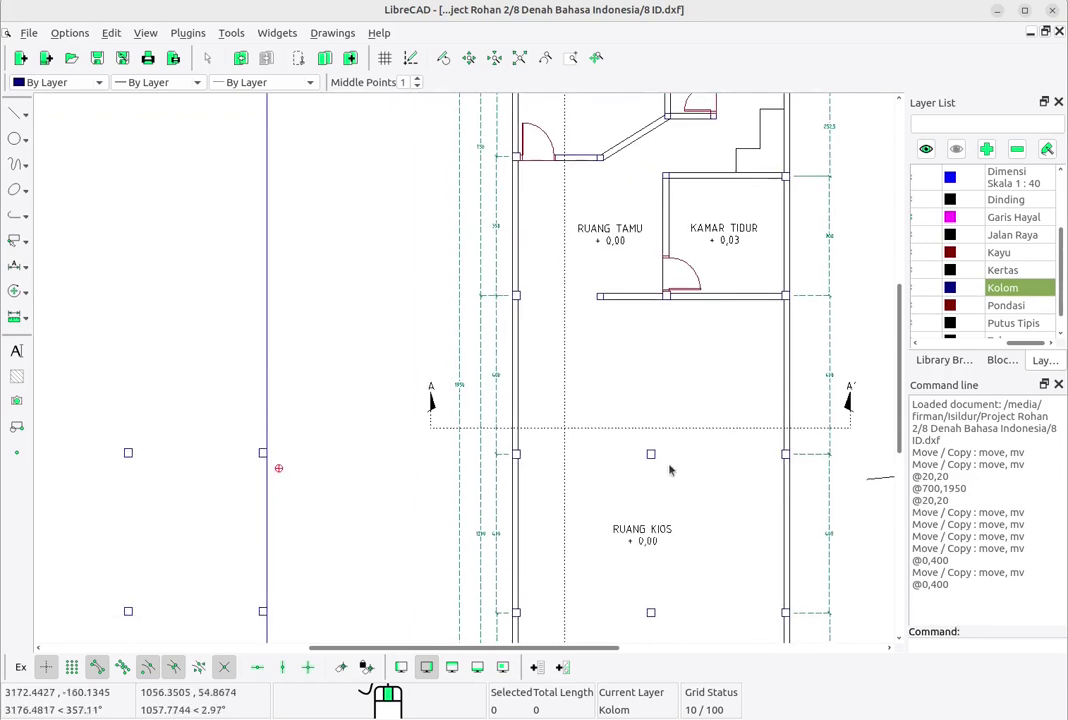
middle_drag(661, 474, 724, 452)
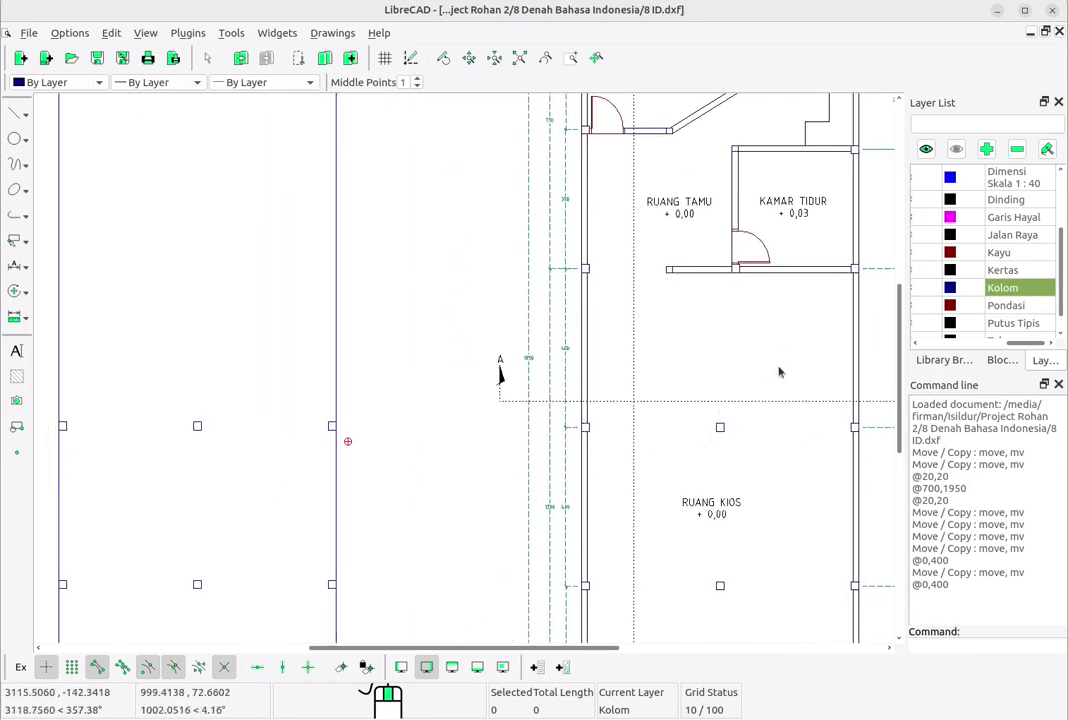
scroll(744, 274, up, 2)
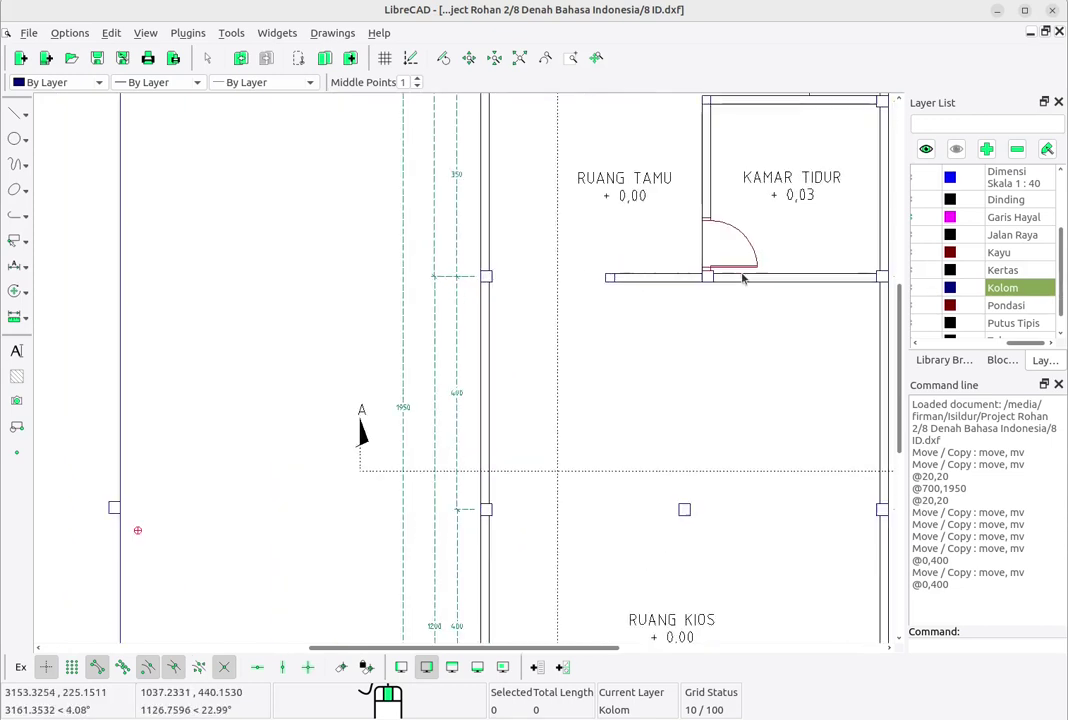
scroll(737, 350, right, 1)
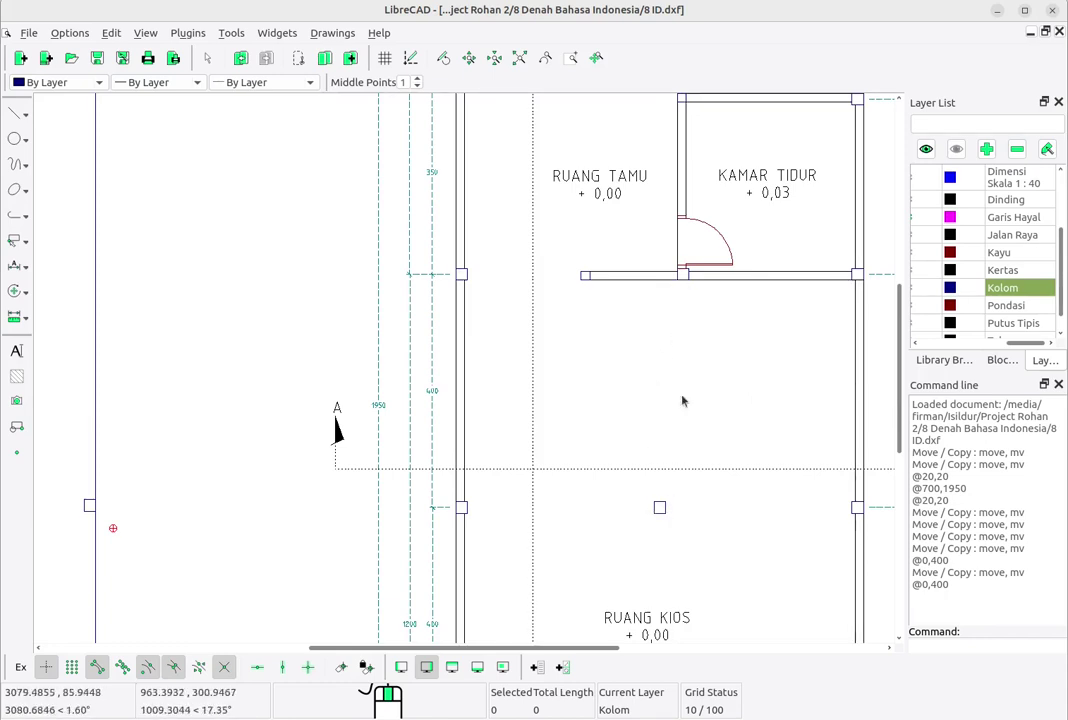
scroll(768, 403, down, 3)
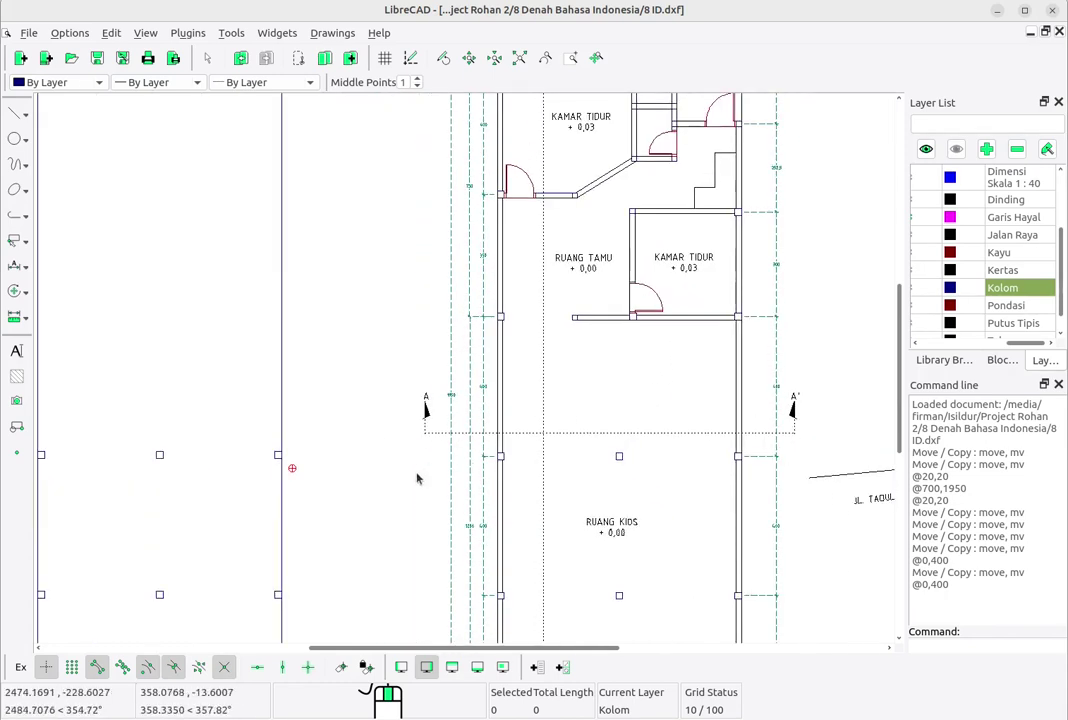
Step: Copy the two outer columns of the third row to the relative target point @0,400, keeping the originals
middle_drag(418, 478, 597, 437)
drag(205, 393, 240, 428)
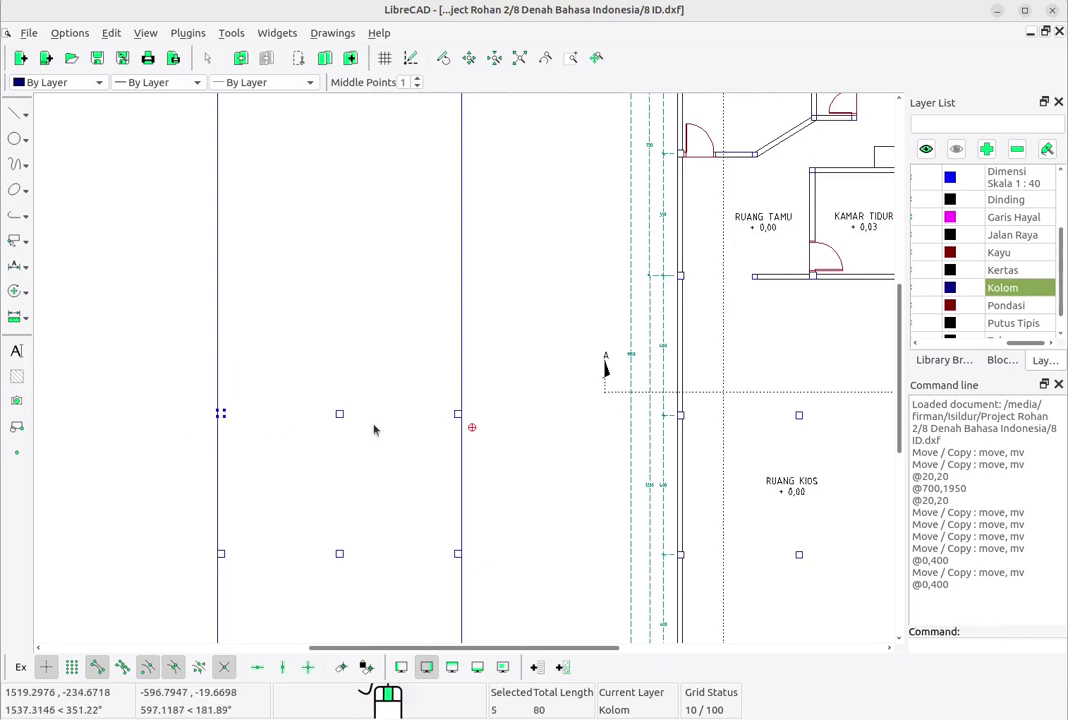
drag(424, 360, 475, 430)
scroll(313, 407, up, 2)
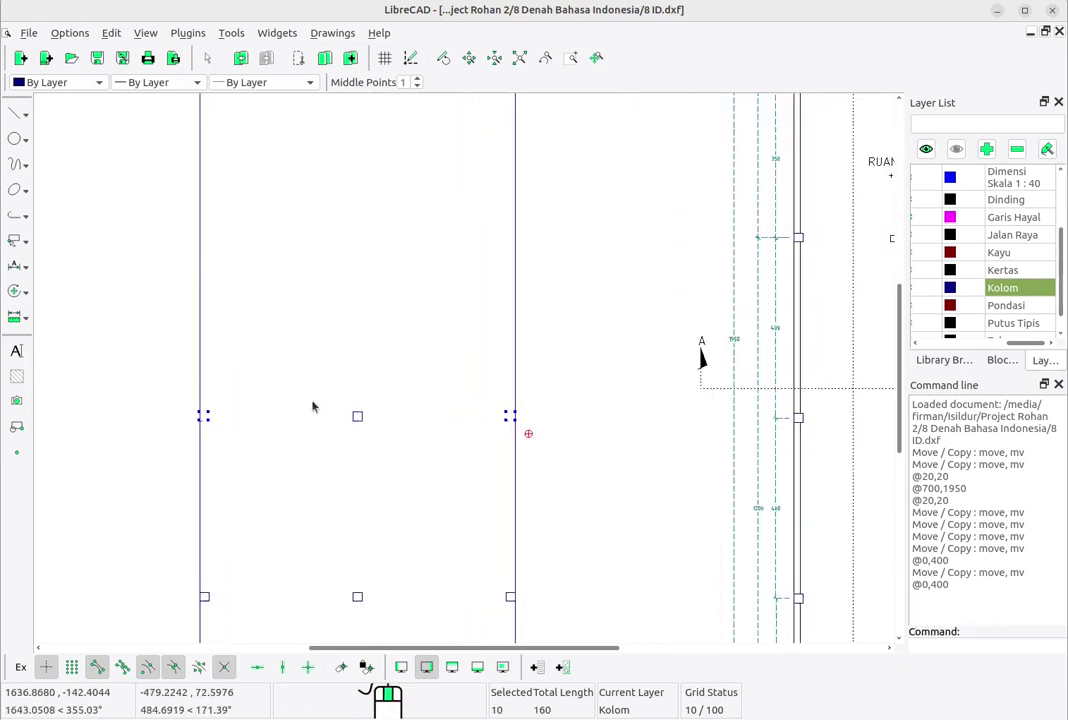
right_click(395, 344)
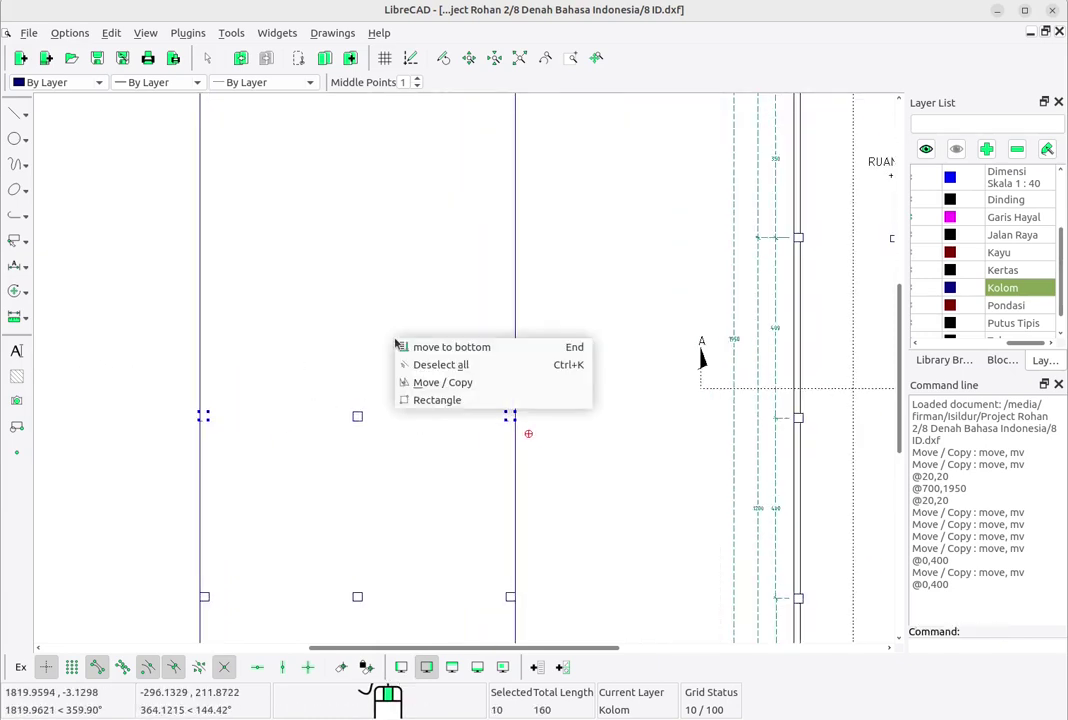
click(452, 384)
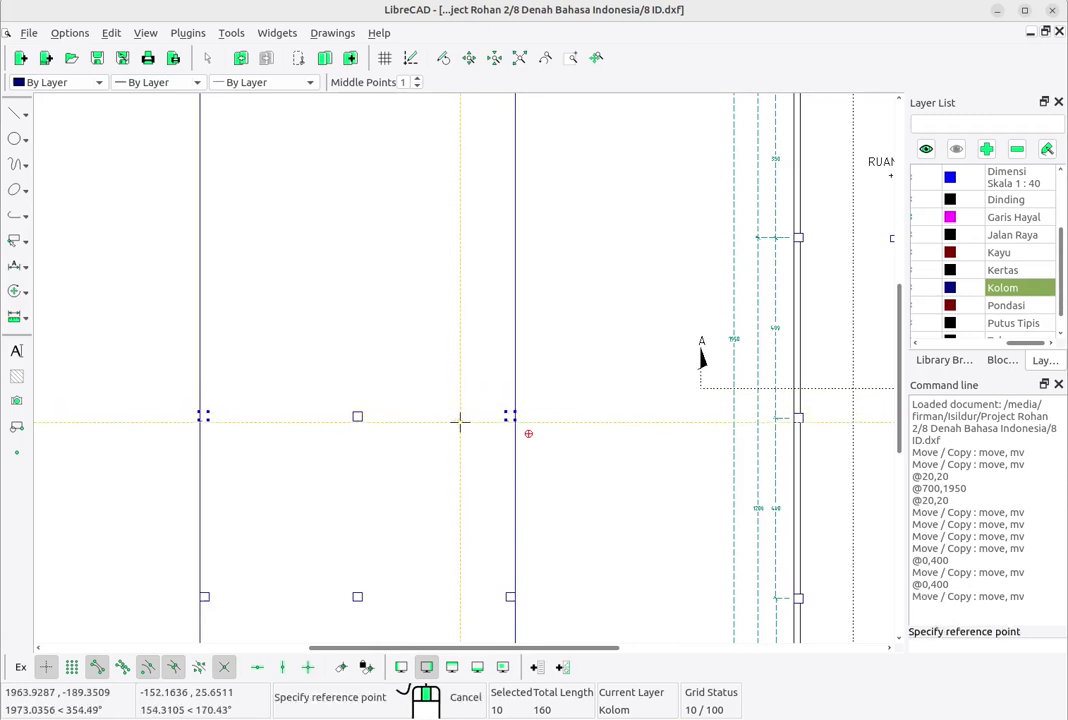
click(460, 421)
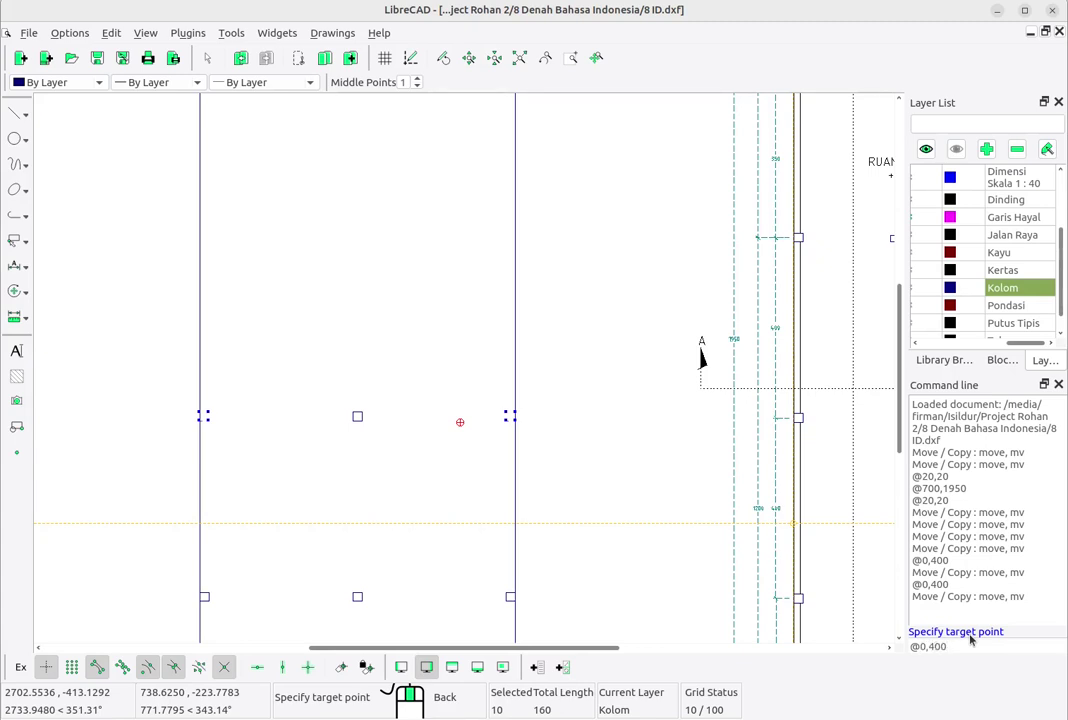
key(Return)
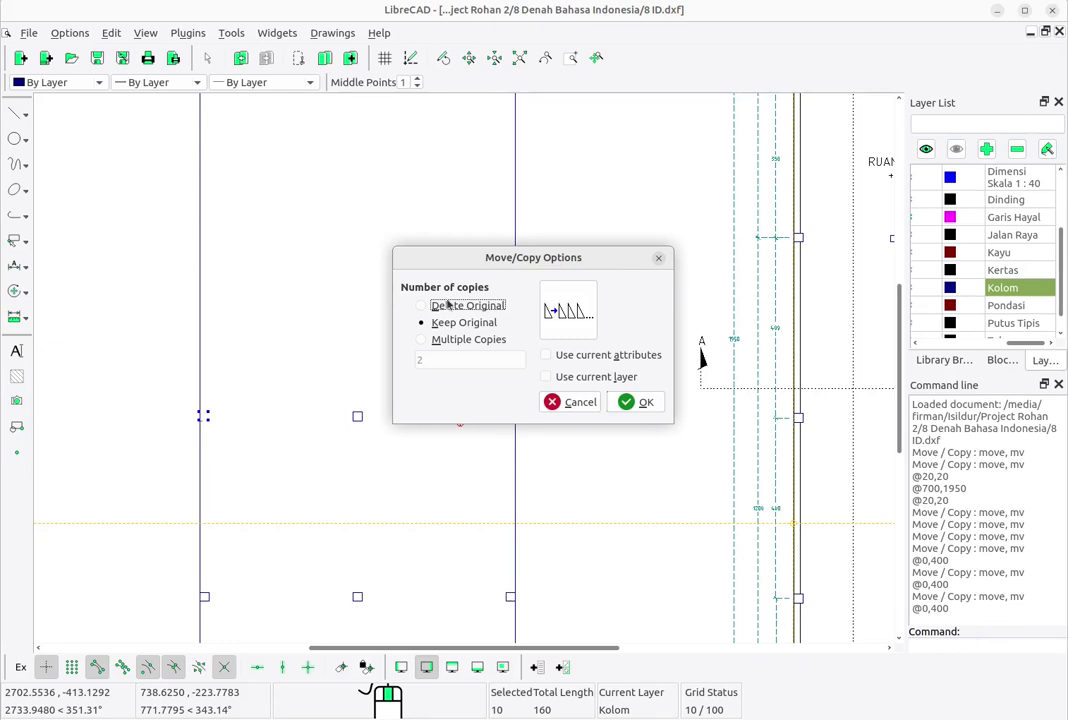
click(630, 402)
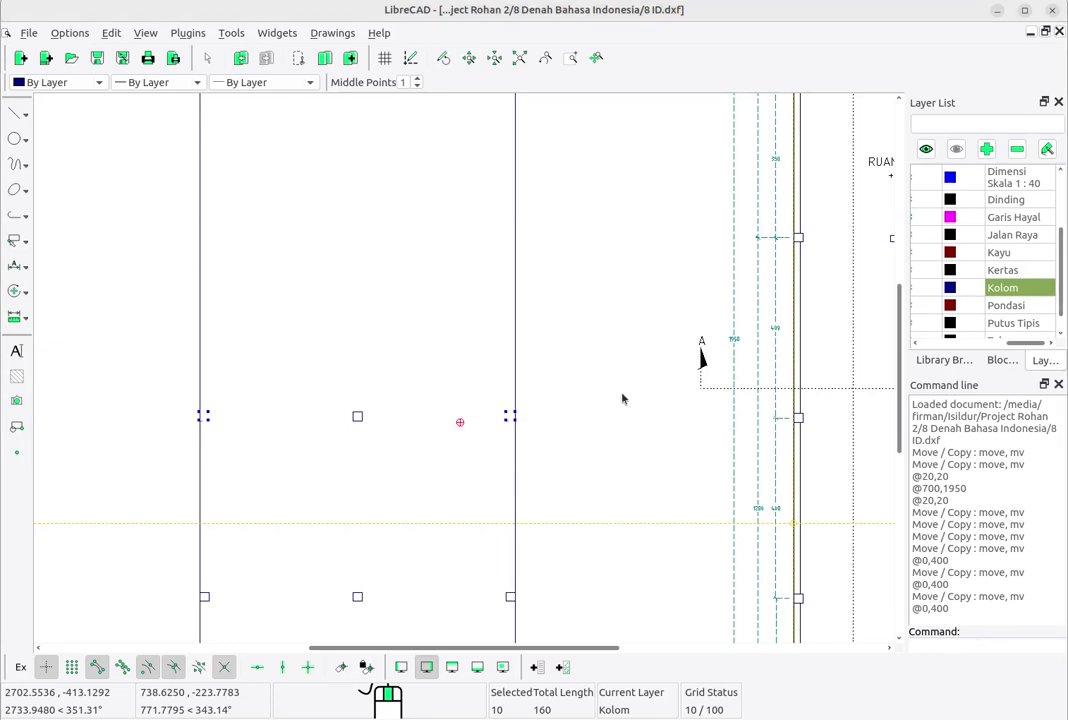
Step: Clear the selection of the two copied outer columns in the new outline's fourth row
mouse_move(553, 362)
middle_down()
mouse_move(555, 348)
mouse_move(579, 391)
mouse_move(493, 371)
middle_up()
scroll(595, 386, down, 3)
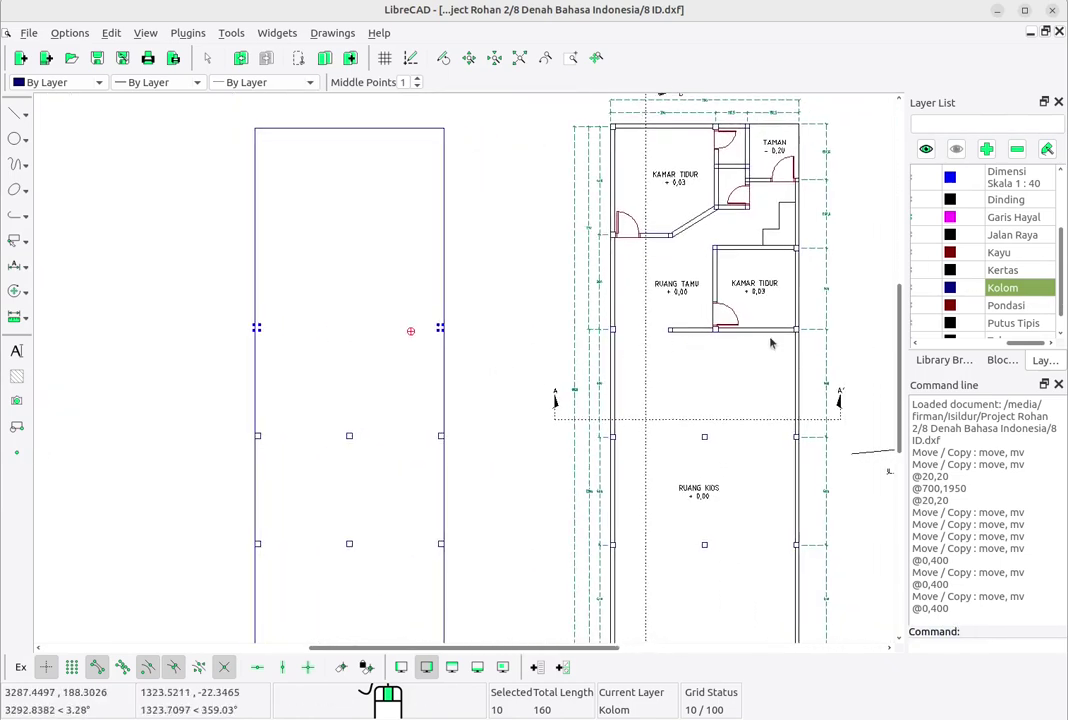
scroll(449, 345, up, 1)
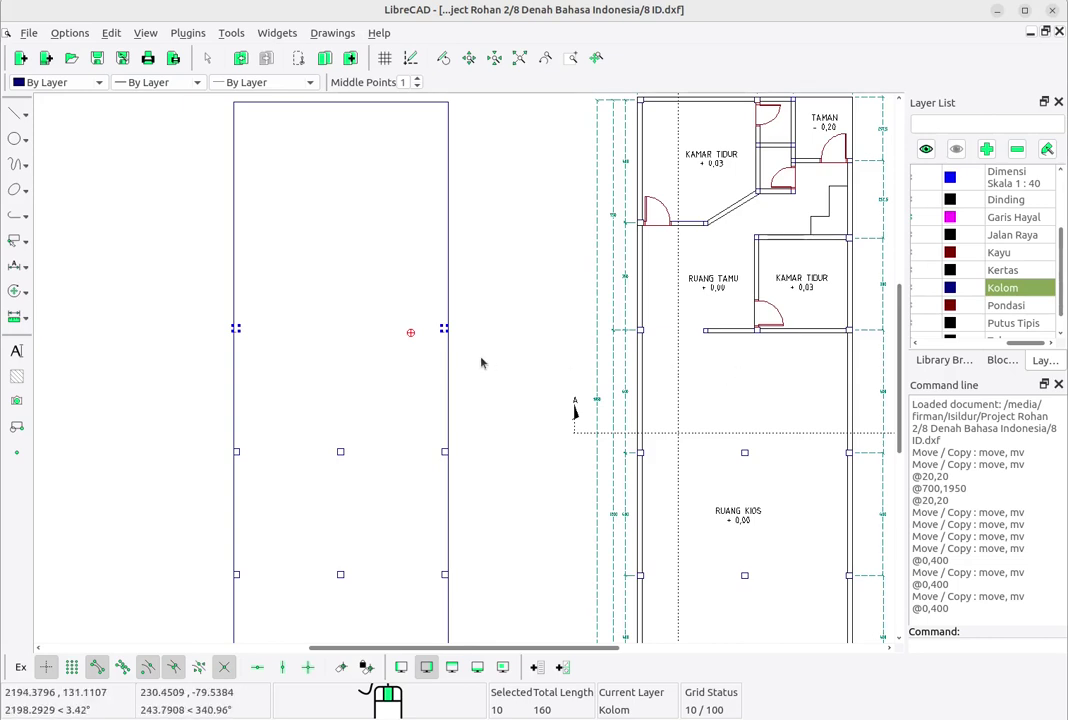
right_click(370, 309)
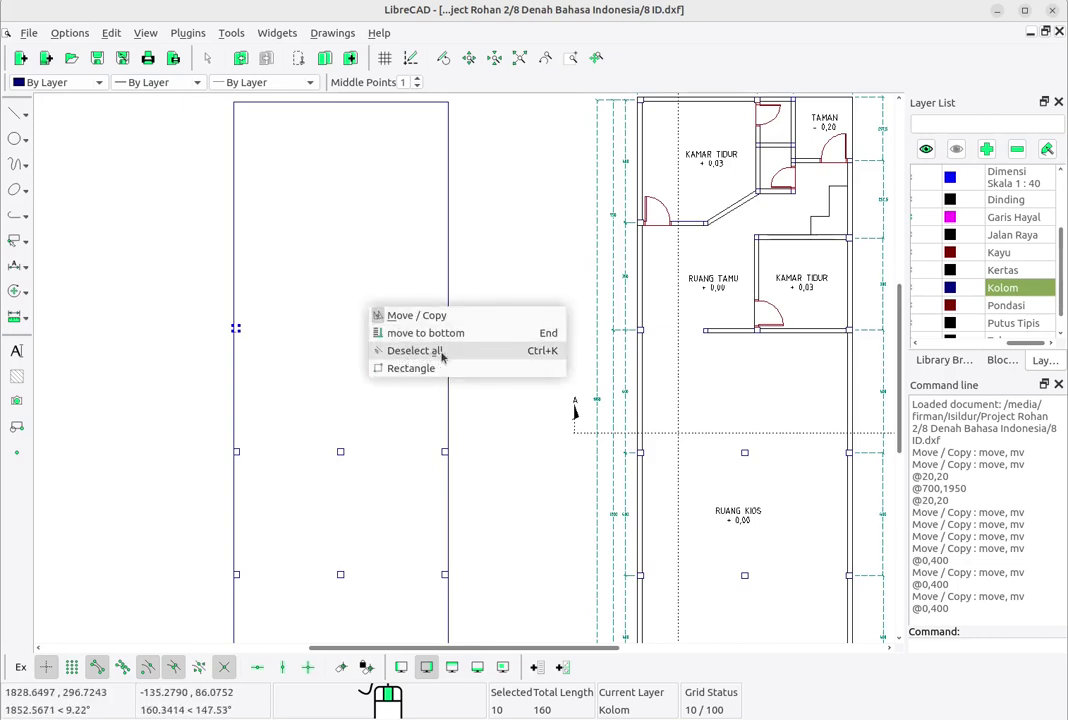
click(405, 351)
scroll(386, 366, up, 1)
scroll(388, 366, up, 1)
mouse_move(416, 371)
middle_down()
mouse_move(393, 357)
mouse_move(409, 373)
middle_up()
scroll(408, 362, down, 2)
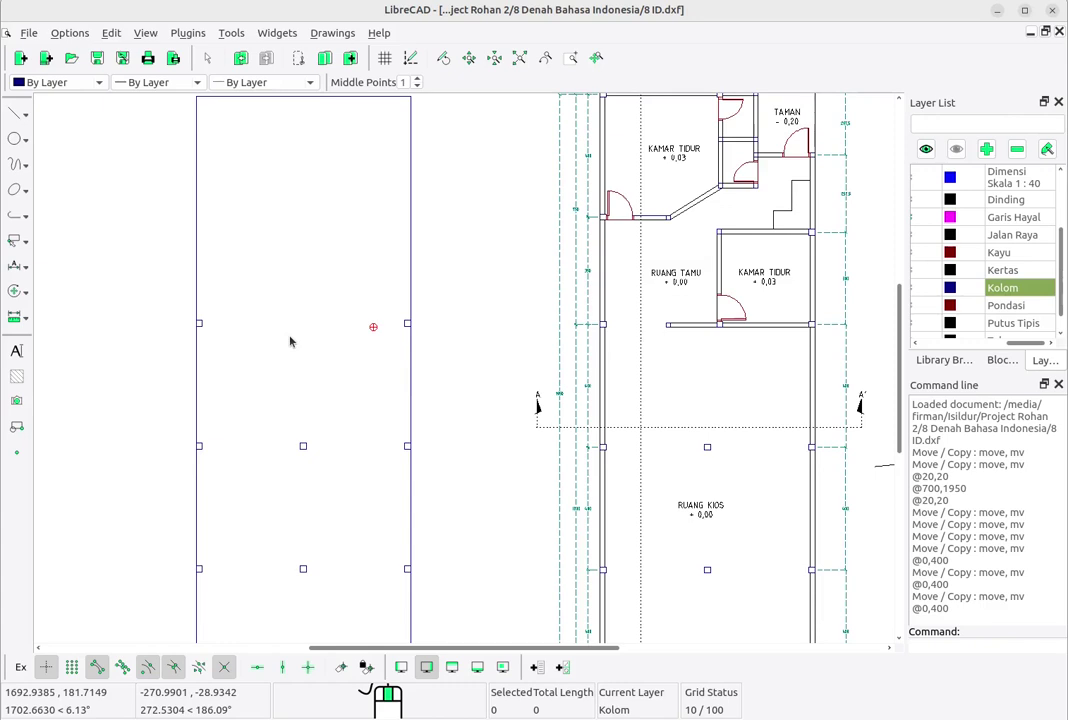
Step: Add a horizontal dimension below the original's lower KAMAR TIDUR, from the column beside its door to the outer-wall column
scroll(706, 370, up, 1)
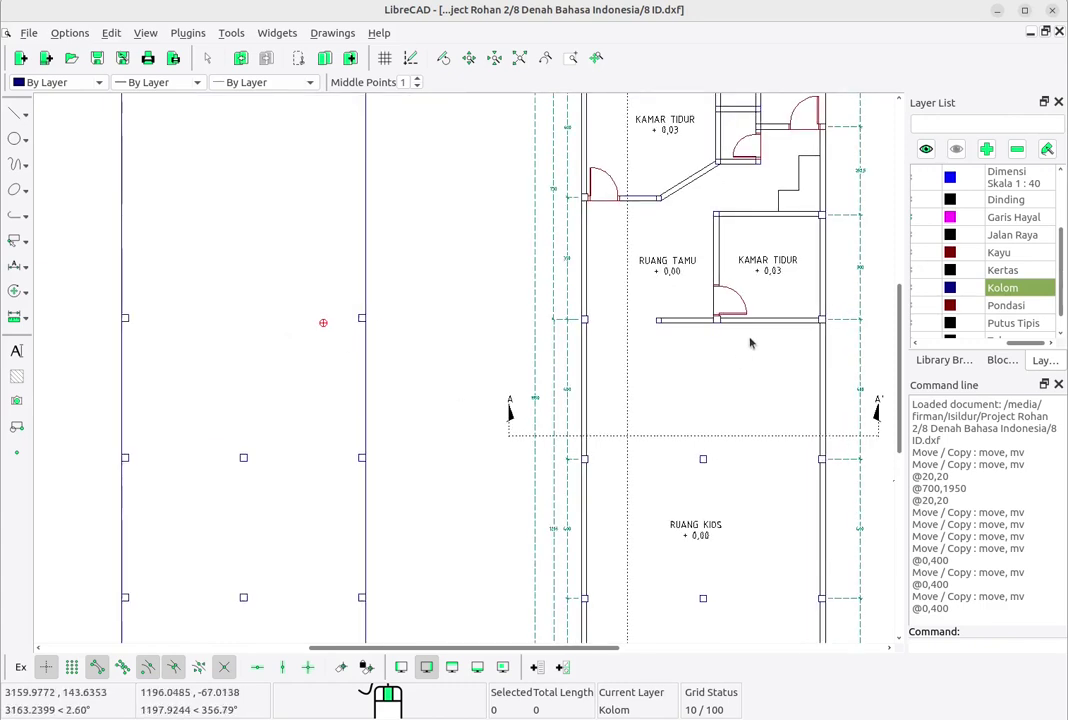
scroll(744, 339, up, 1)
scroll(744, 339, up, 1)
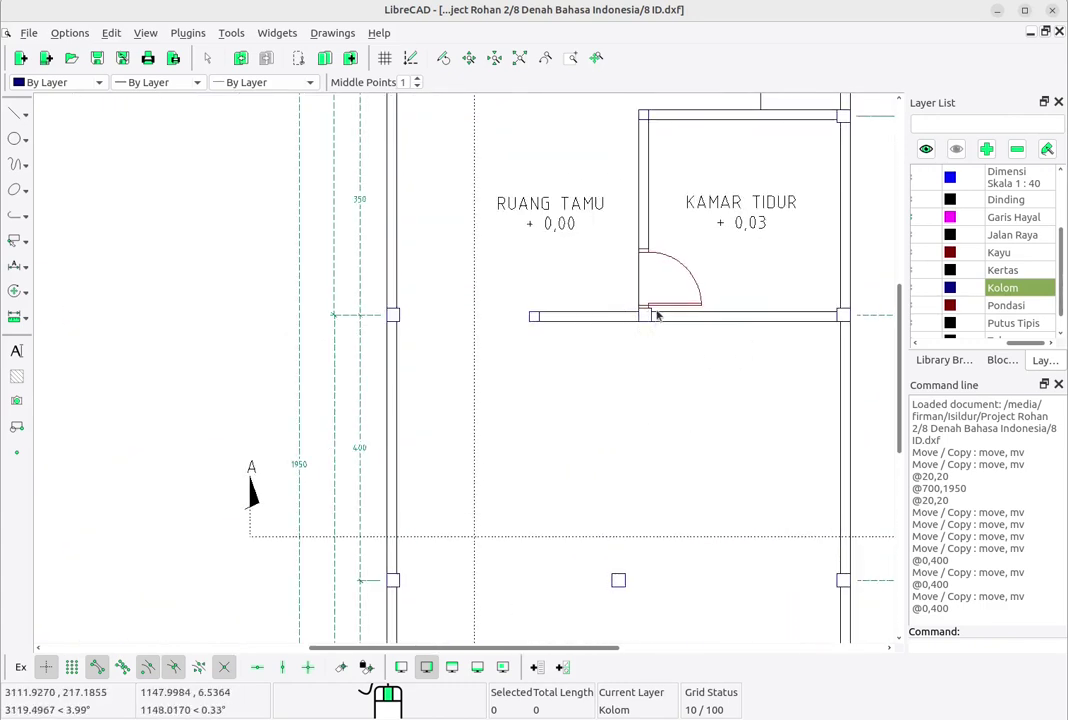
scroll(670, 334, up, 1)
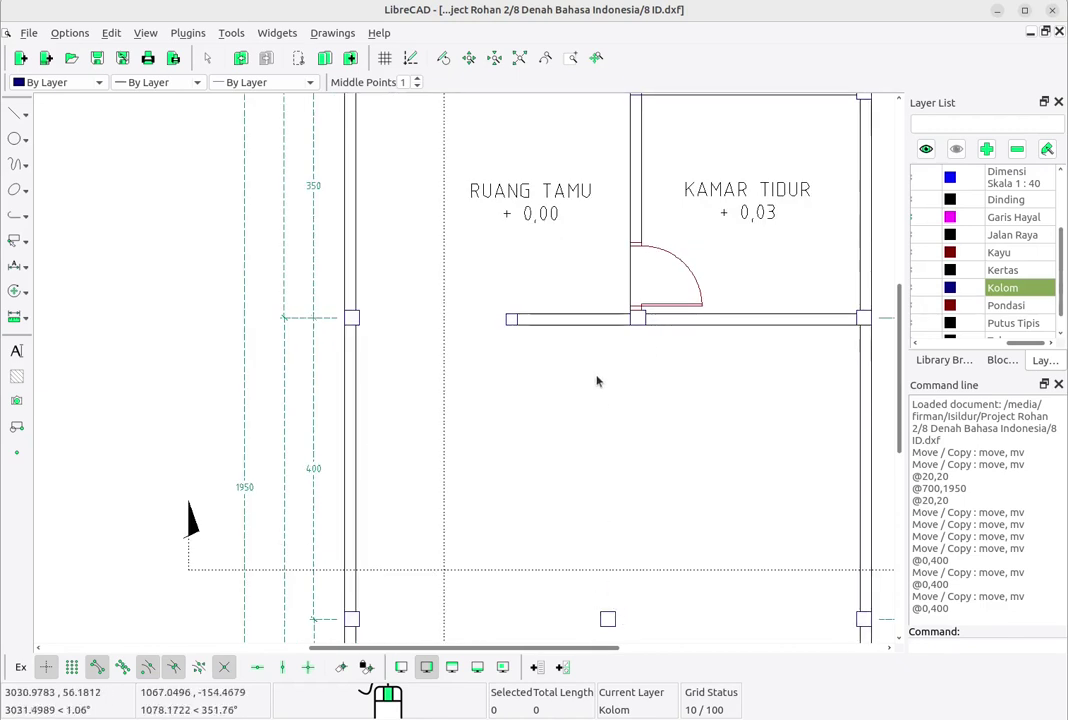
middle_drag(690, 440, 618, 402)
middle_drag(684, 318, 614, 332)
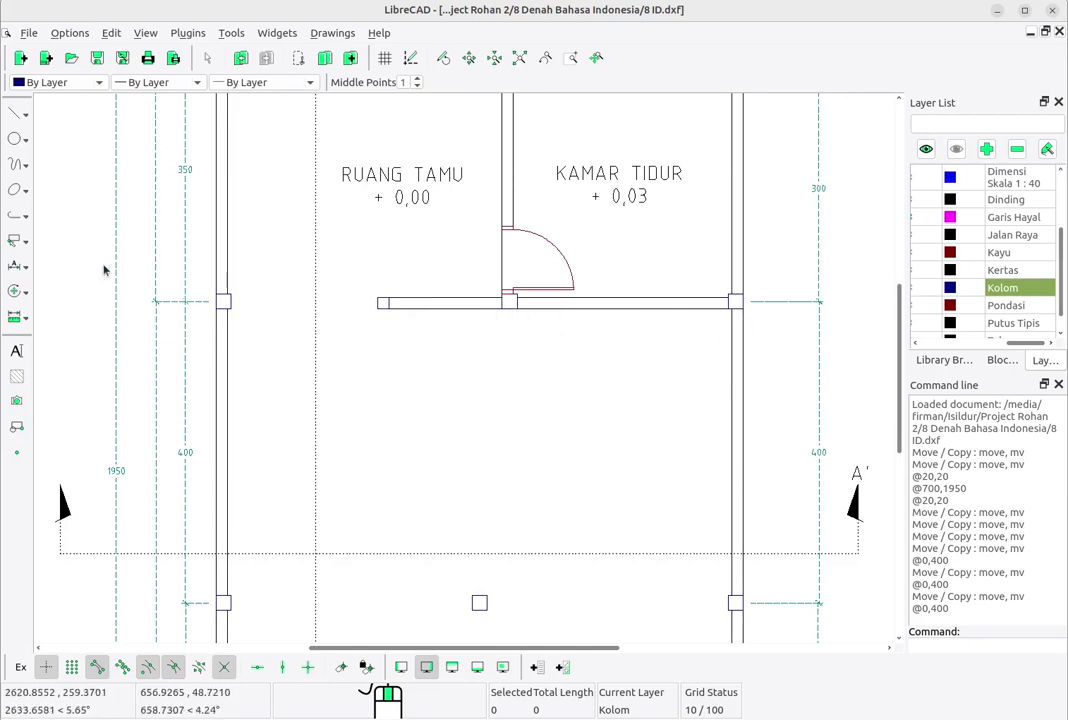
click(25, 267)
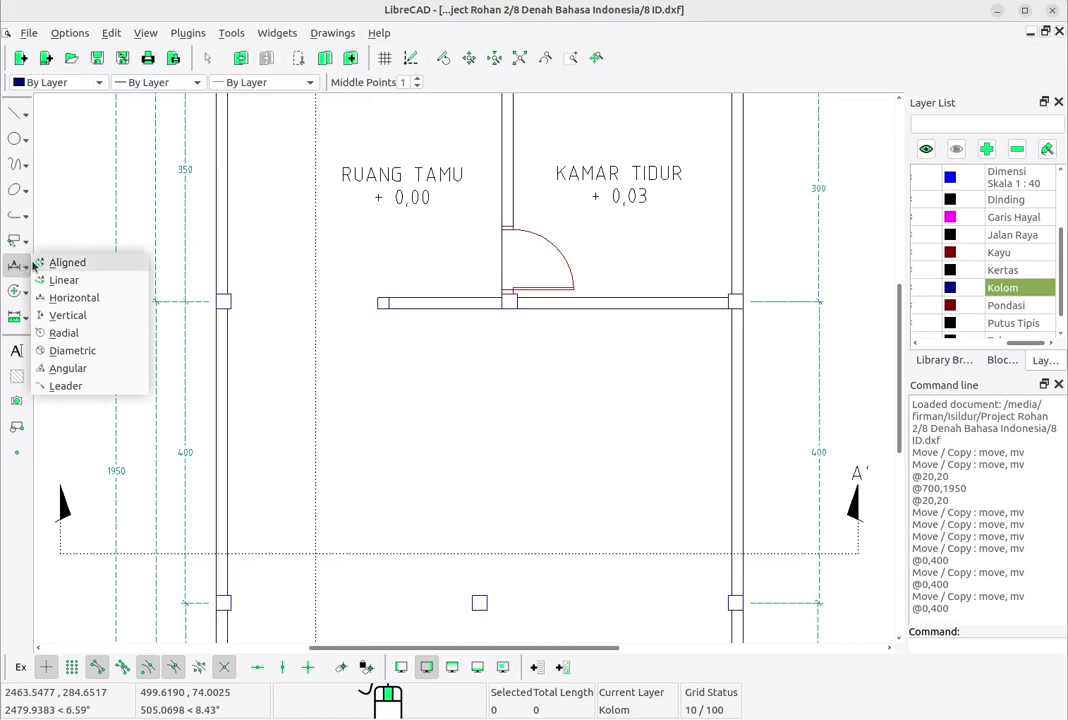
click(63, 298)
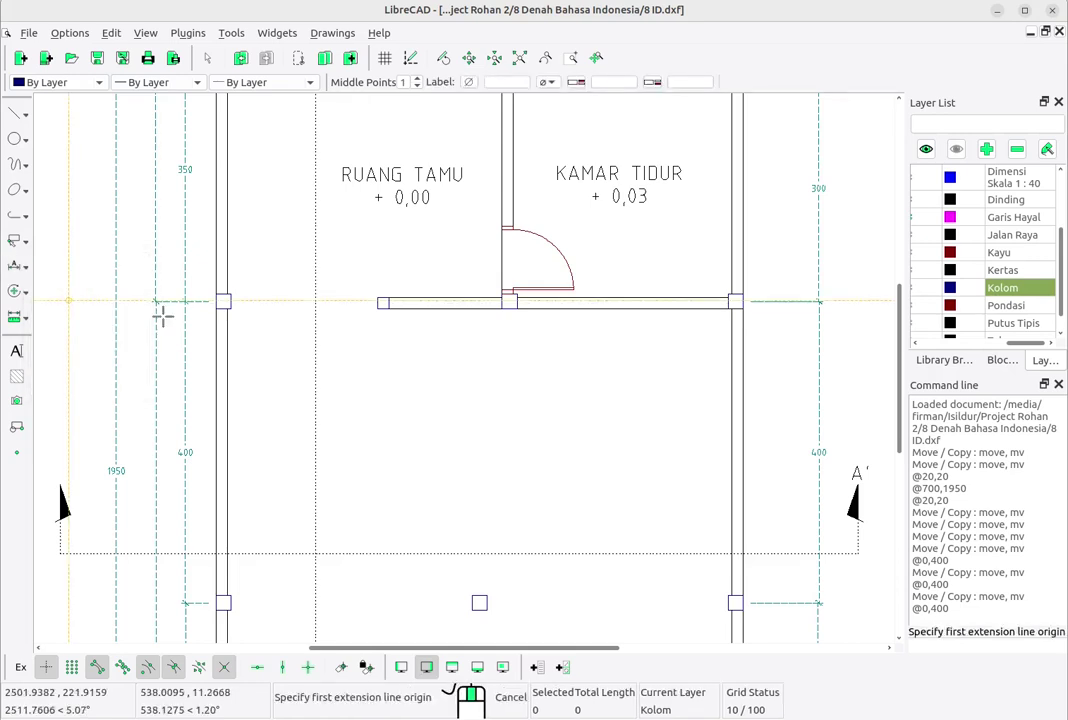
scroll(552, 338, up, 2)
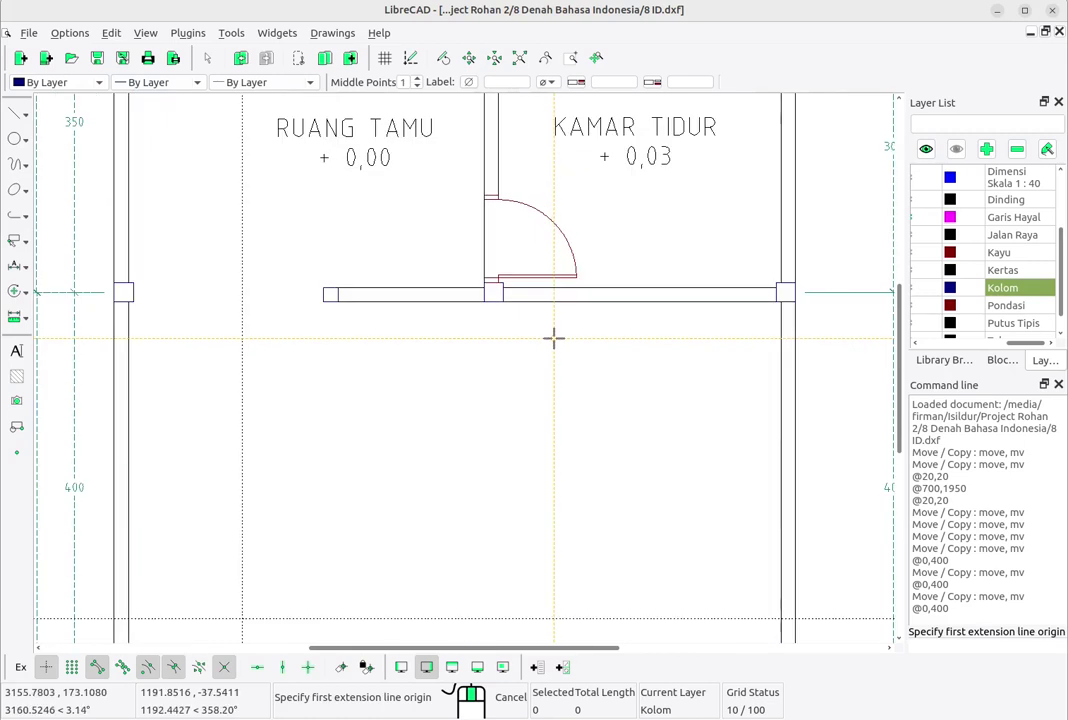
click(481, 298)
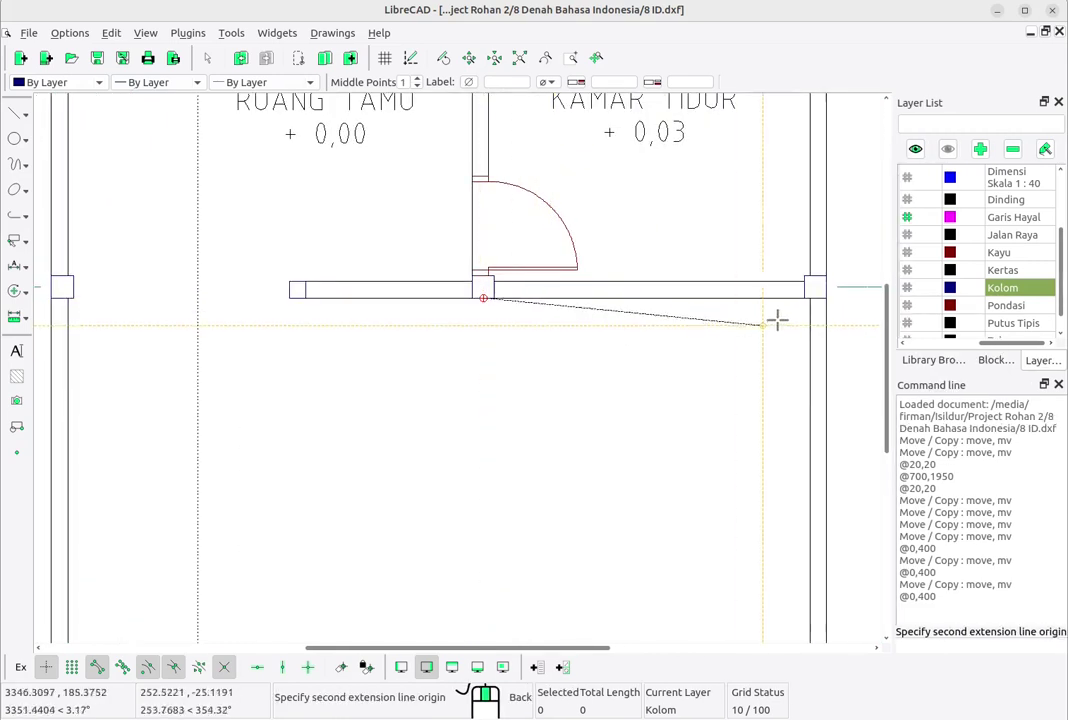
click(814, 298)
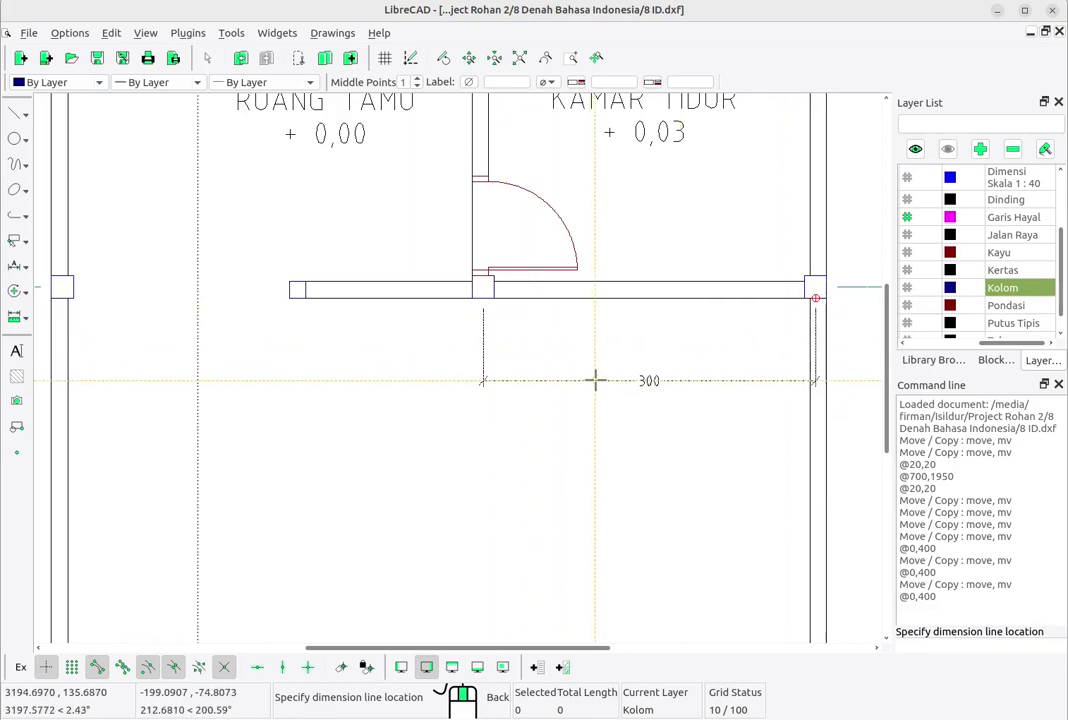
scroll(594, 378, down, 3)
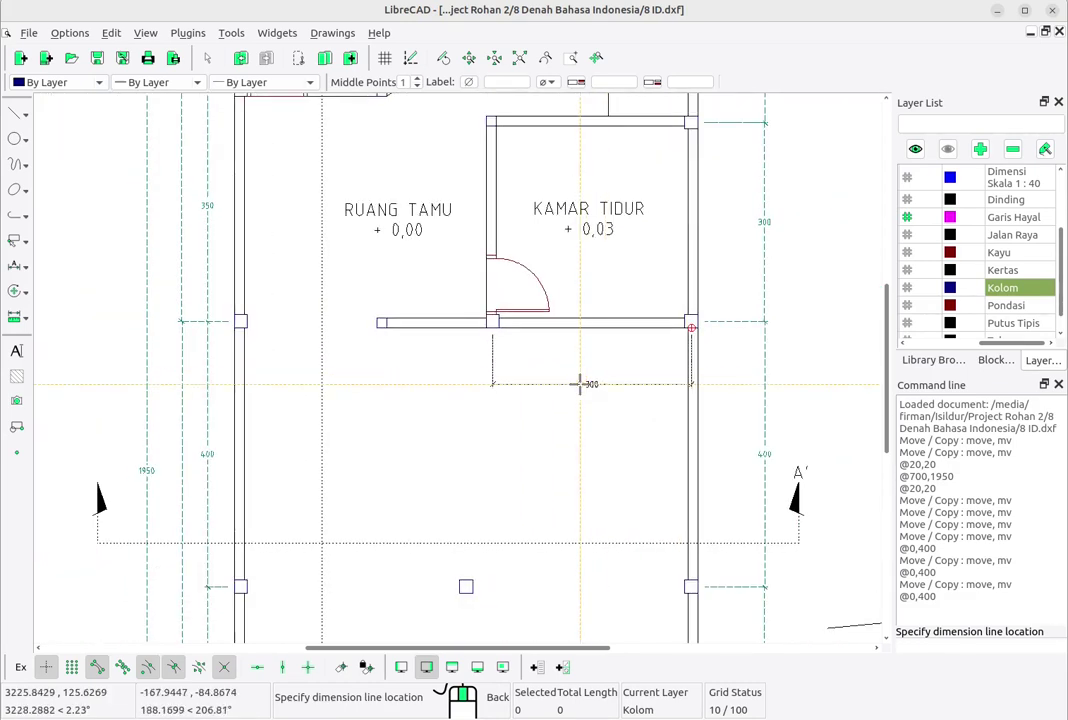
click(590, 384)
middle_drag(526, 404, 639, 408)
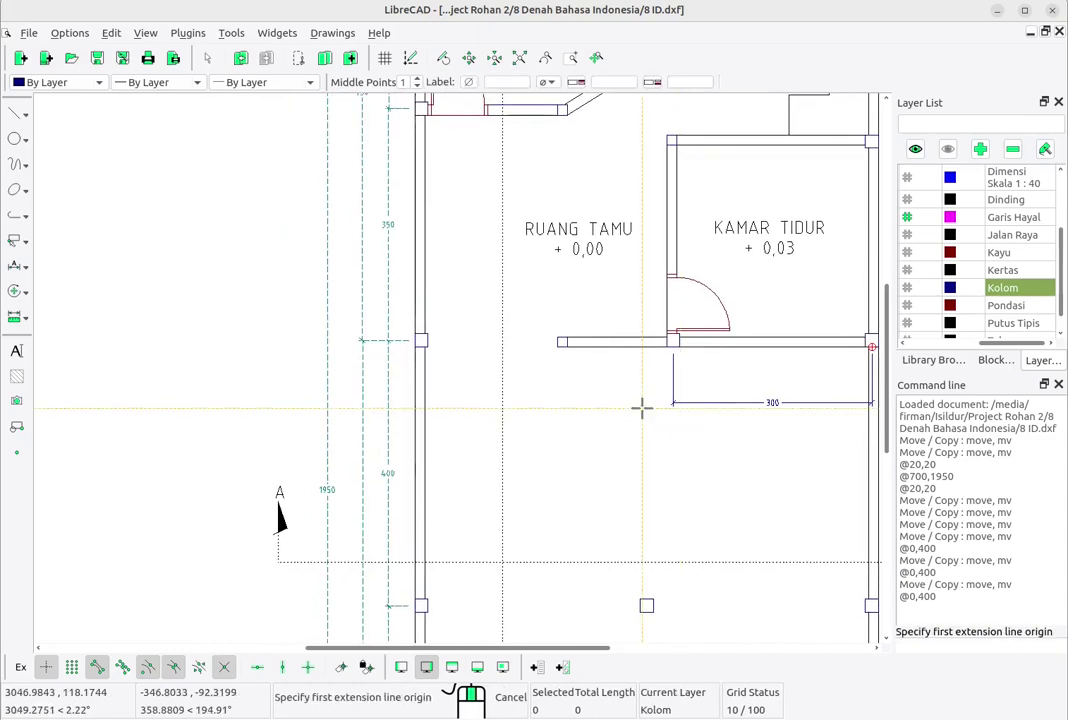
scroll(405, 370, down, 1)
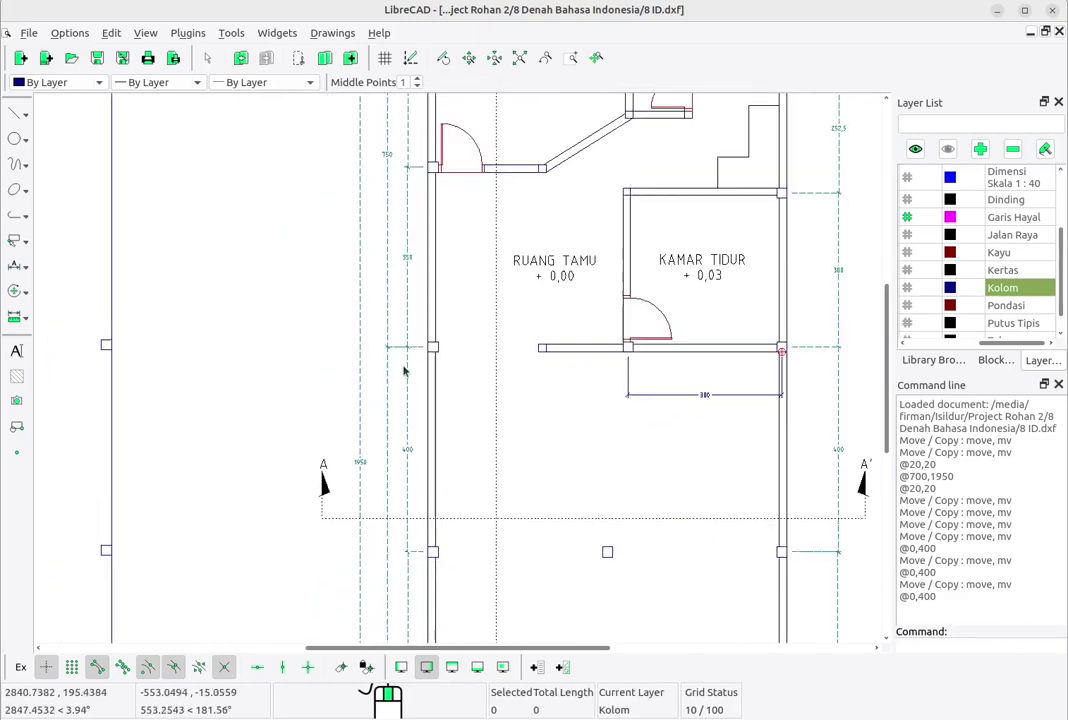
Step: Copy the right-hand column of the new outline's fourth row to the relative target point @-300,0, keeping the original
middle_drag(405, 370, 706, 355)
scroll(504, 363, down, 1)
scroll(846, 389, up, 3)
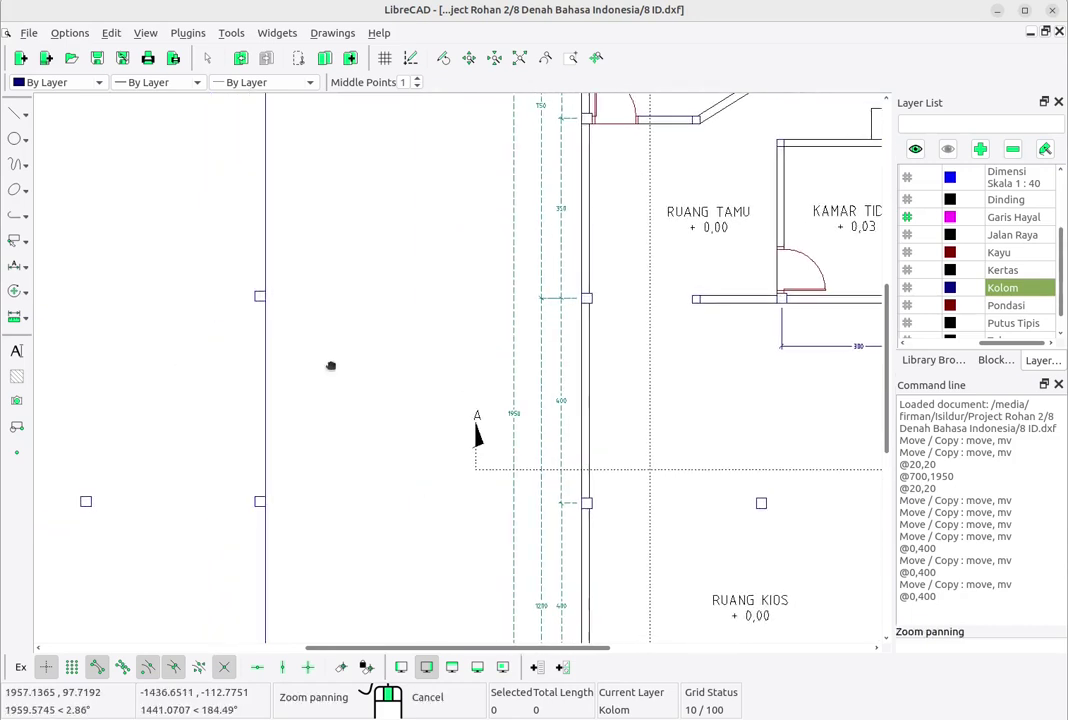
middle_drag(331, 366, 448, 376)
scroll(431, 352, up, 1)
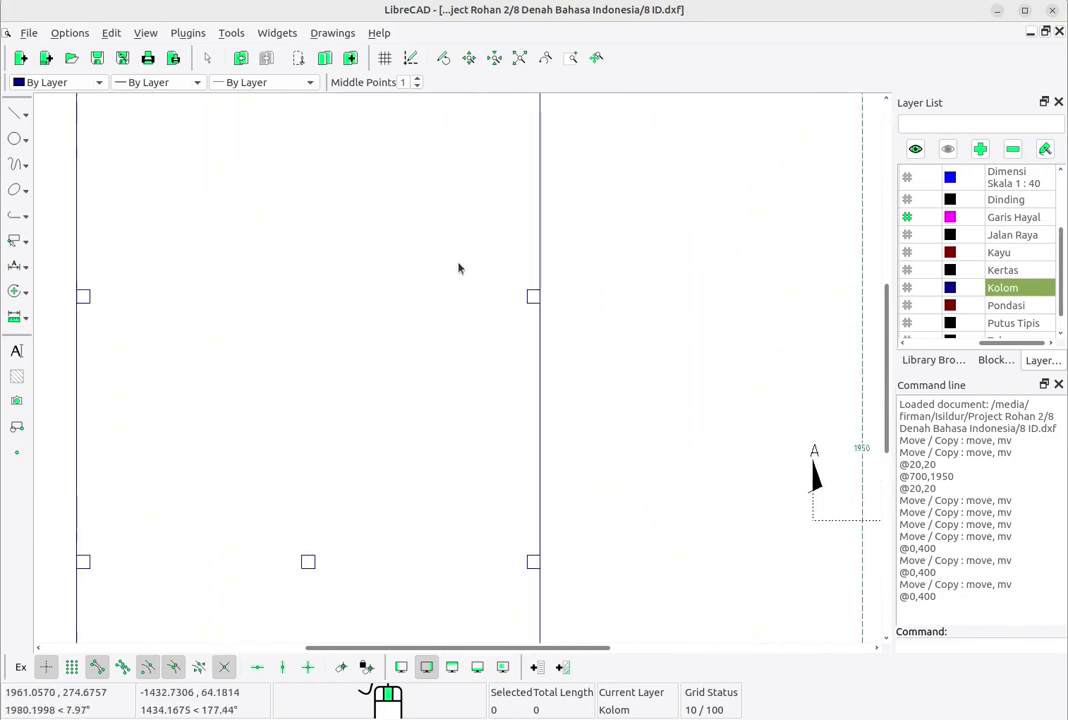
drag(458, 264, 597, 371)
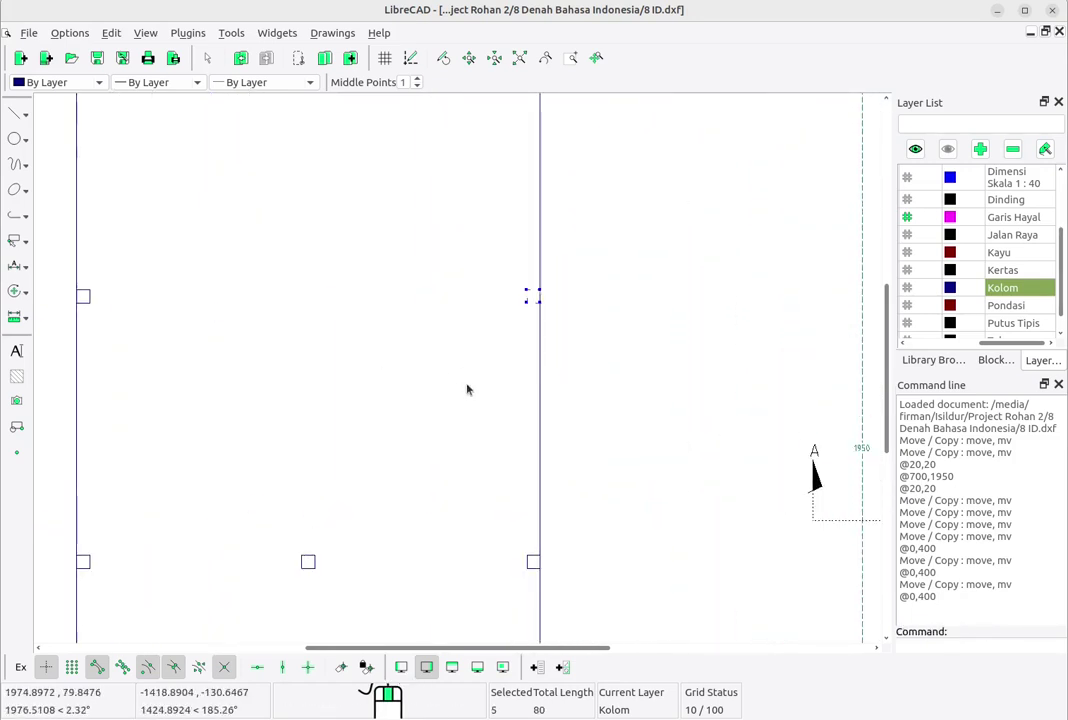
middle_drag(467, 390, 521, 382)
right_click(509, 325)
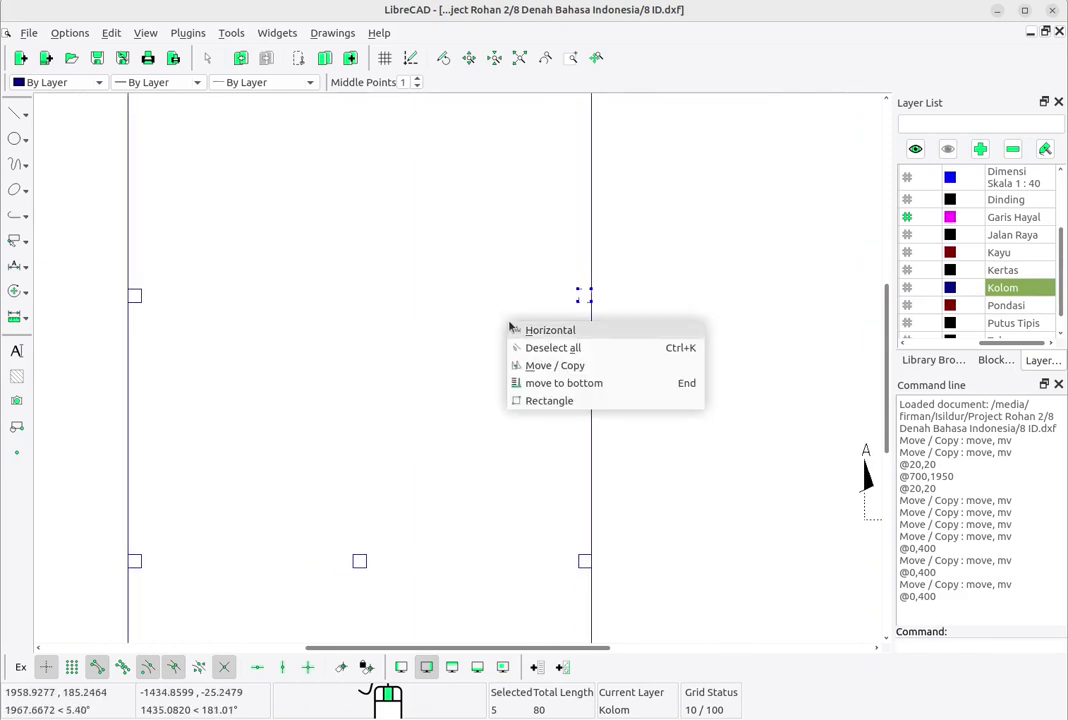
click(596, 371)
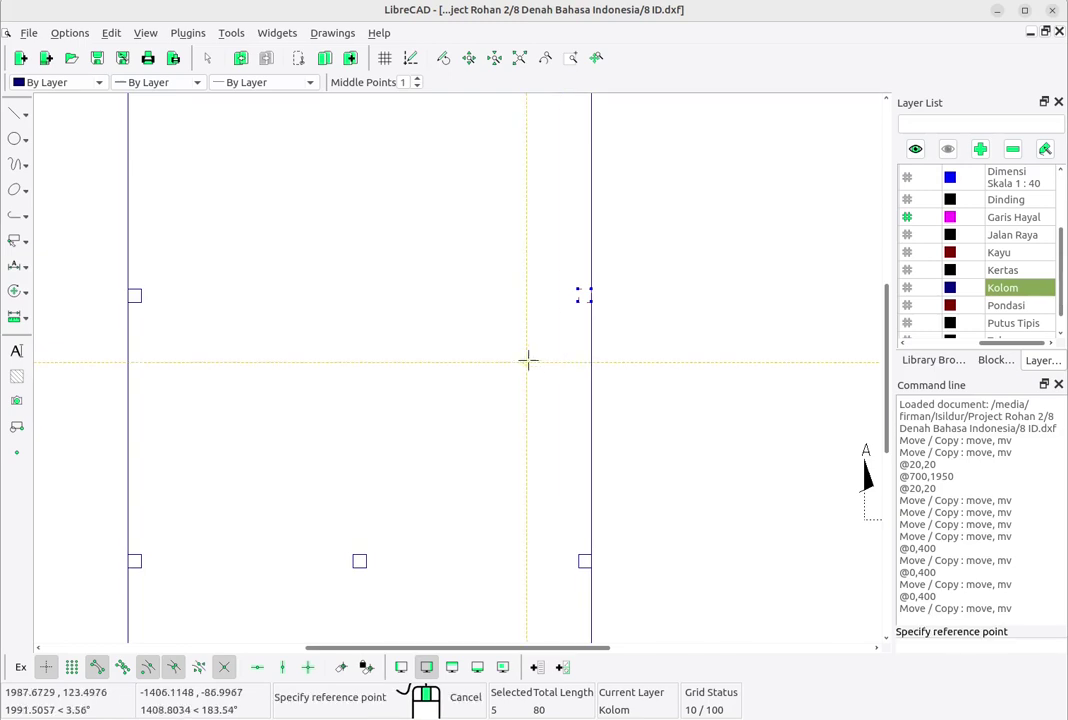
click(556, 360)
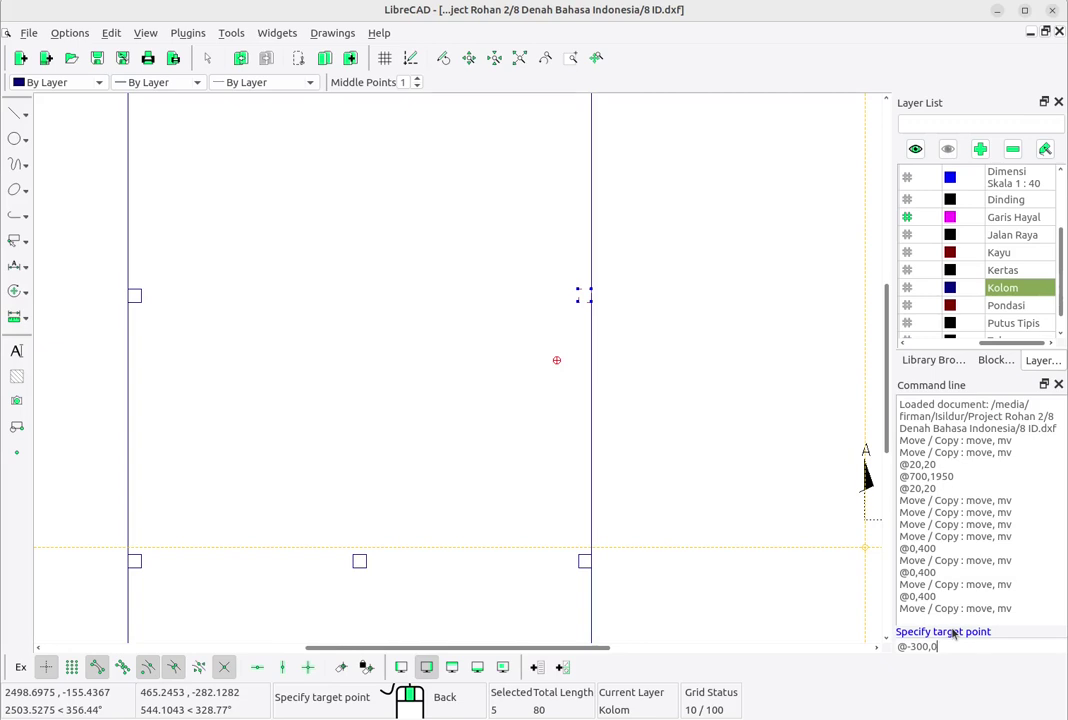
key(Return)
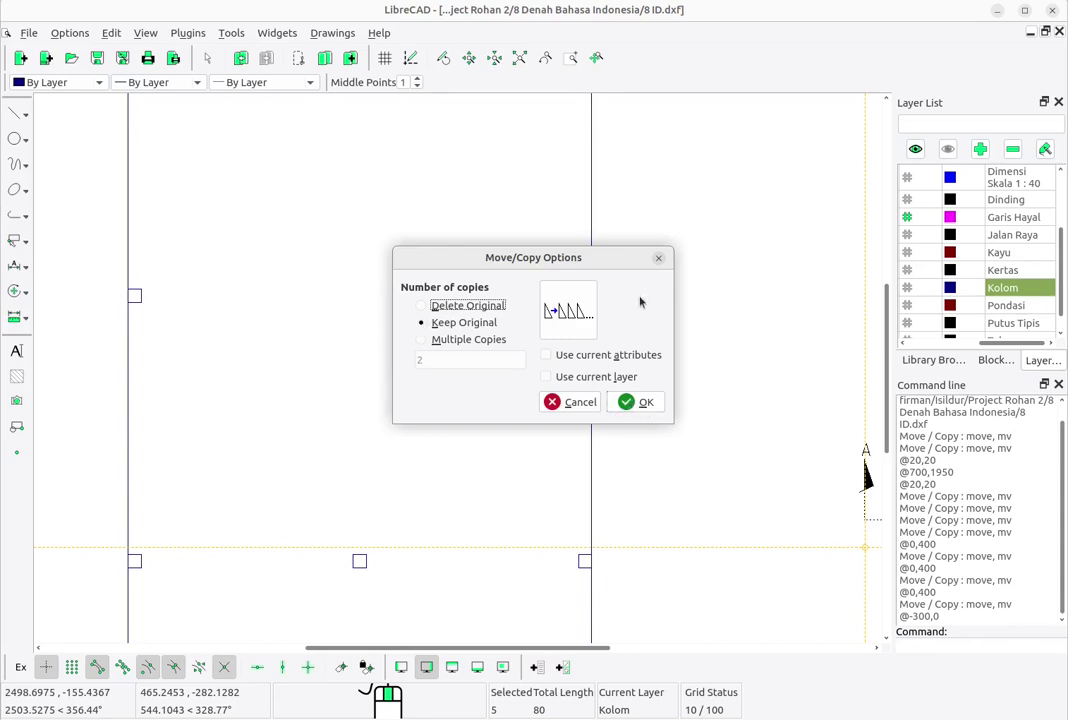
click(646, 403)
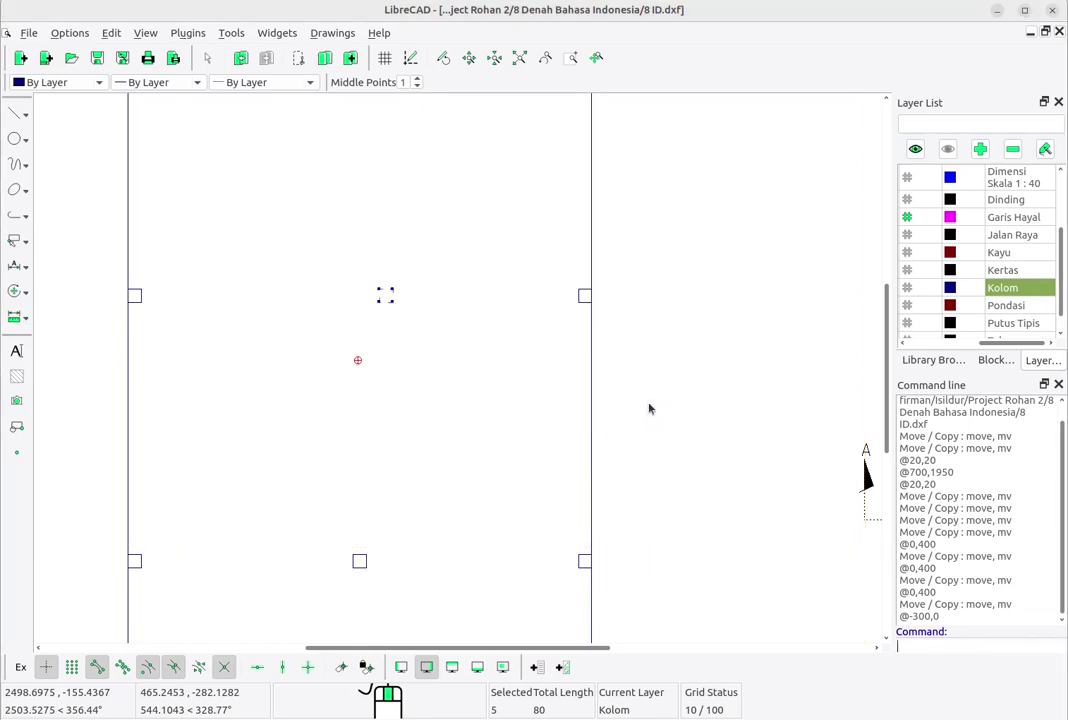
Step: Deselect the copied inner column in the new outline's fourth row
scroll(431, 372, up, 2)
mouse_move(431, 372)
middle_down()
mouse_move(513, 365)
mouse_move(408, 370)
middle_up()
scroll(513, 365, down, 3)
scroll(360, 331, down, 1)
scroll(576, 338, down, 1)
mouse_move(558, 405)
middle_down()
mouse_move(543, 381)
mouse_move(551, 320)
middle_up()
right_click(551, 320)
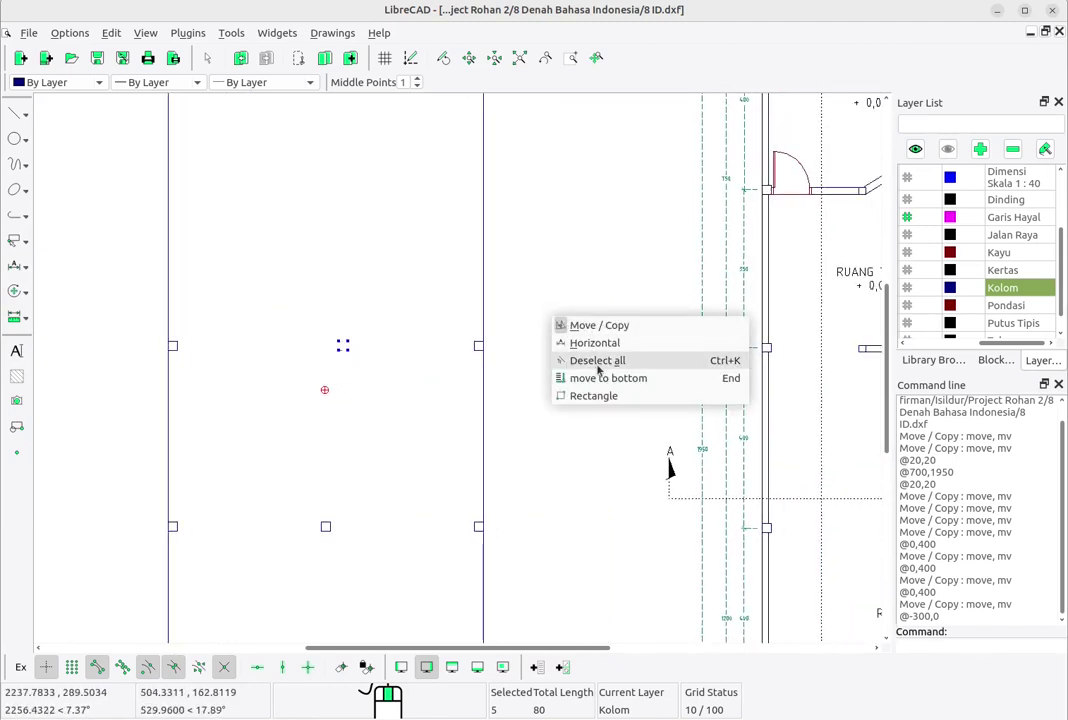
click(630, 368)
Step: Examine the original plan's column positions and vertical spacing around the lower KAMAR TIDUR and RUANG TAMU
scroll(625, 365, down, 2)
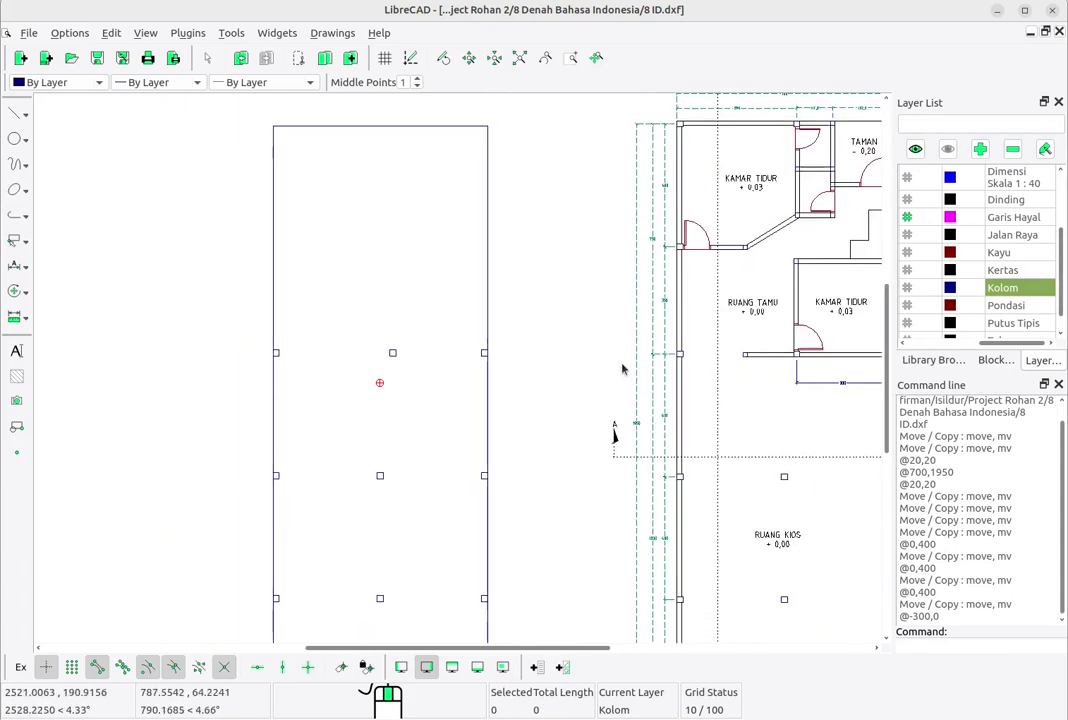
middle_drag(625, 365, 553, 396)
scroll(734, 310, up, 1)
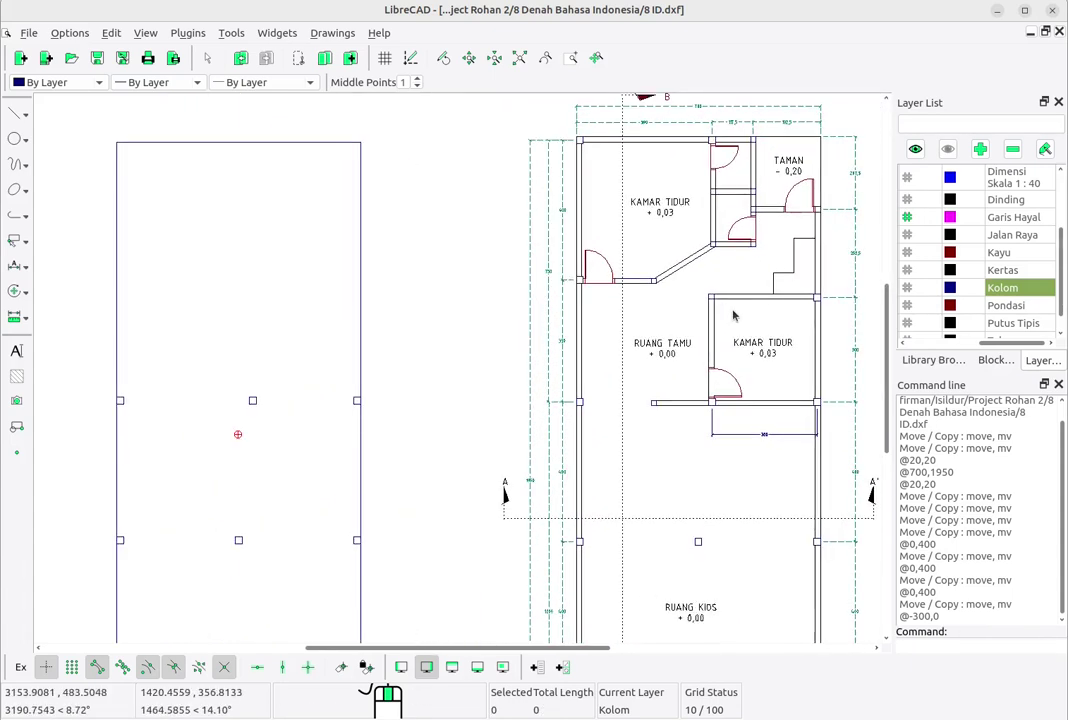
mouse_move(734, 310)
middle_down()
mouse_move(746, 377)
mouse_move(689, 369)
mouse_move(718, 350)
middle_up()
scroll(743, 372, up, 1)
scroll(540, 360, down, 1)
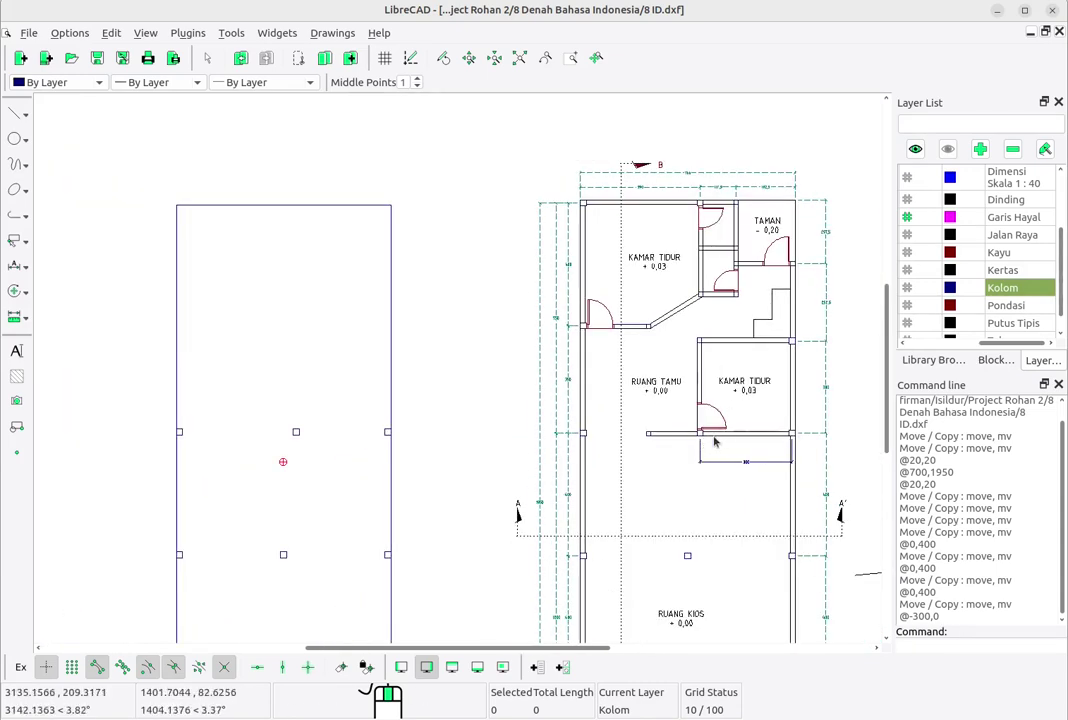
scroll(716, 400, up, 5)
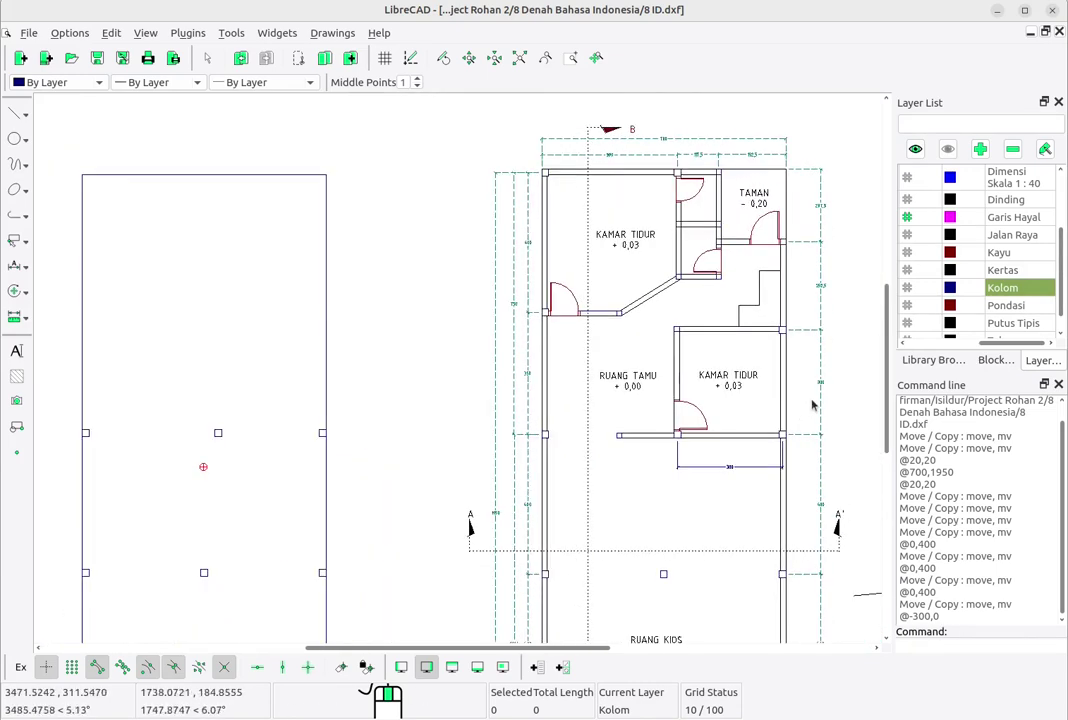
middle_drag(716, 400, 717, 424)
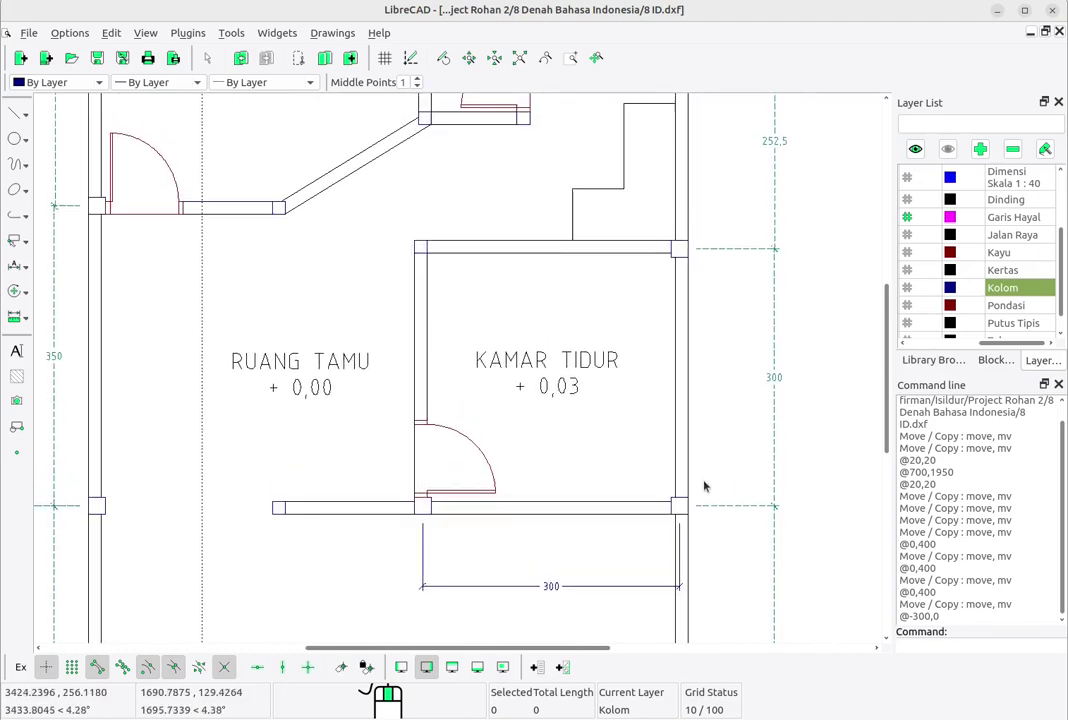
scroll(174, 445, down, 1)
middle_drag(174, 445, 625, 399)
scroll(658, 397, down, 5)
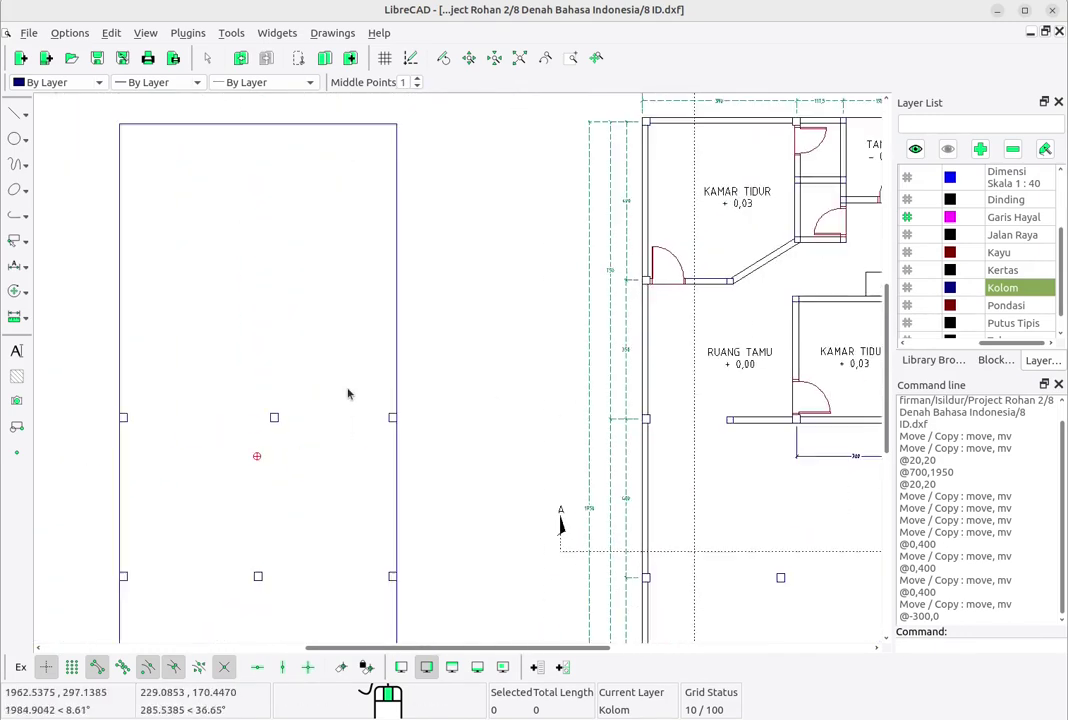
Step: Copy the new outline's three fourth-row columns to the relative target point @0,300, keeping the originals, and deselect the copies
middle_drag(332, 387, 425, 375)
drag(170, 370, 539, 439)
scroll(341, 407, up, 1)
scroll(341, 407, up, 1)
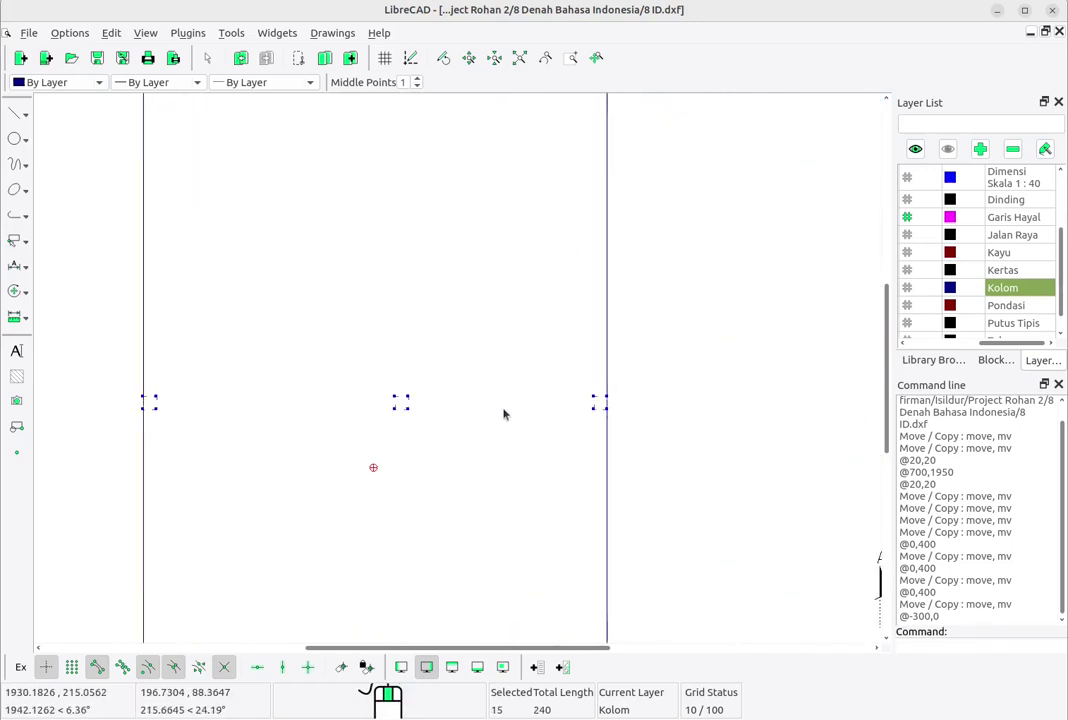
scroll(506, 412, down, 4)
mouse_move(508, 410)
middle_down()
mouse_move(424, 429)
mouse_move(370, 424)
mouse_move(422, 424)
middle_up()
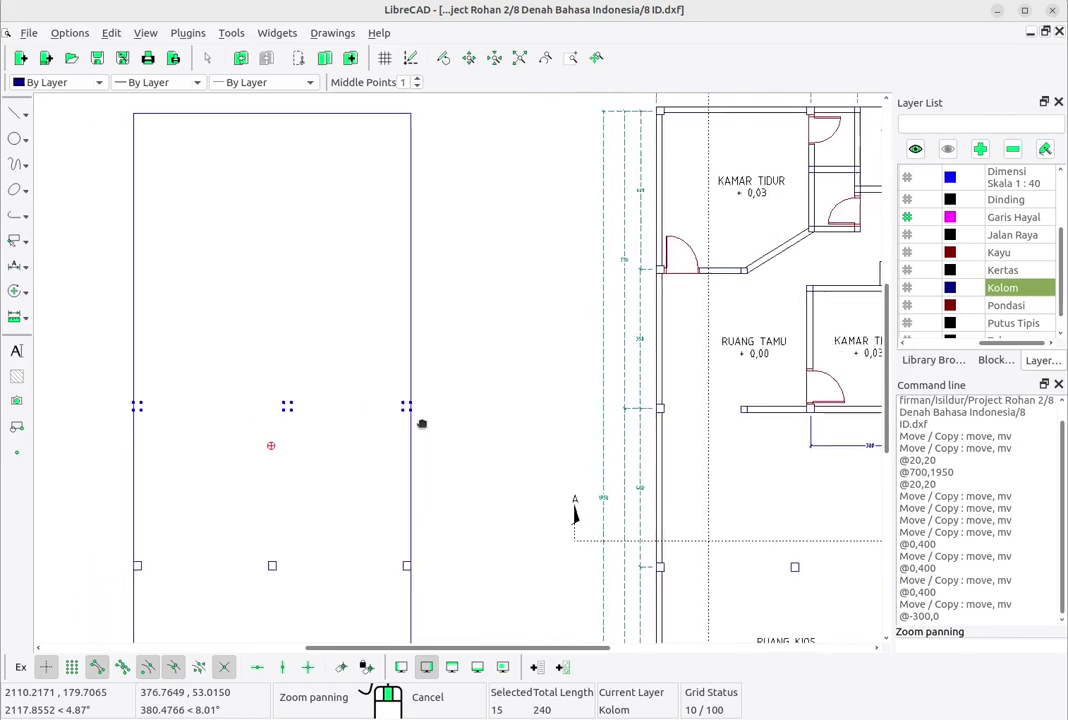
right_click(337, 385)
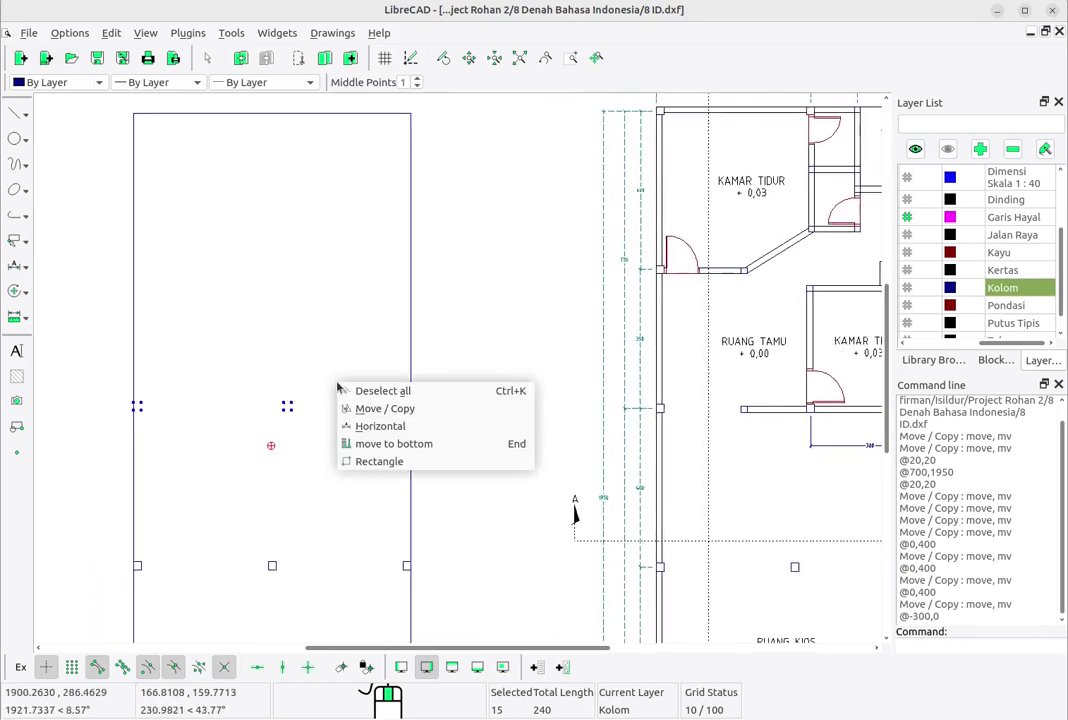
click(385, 410)
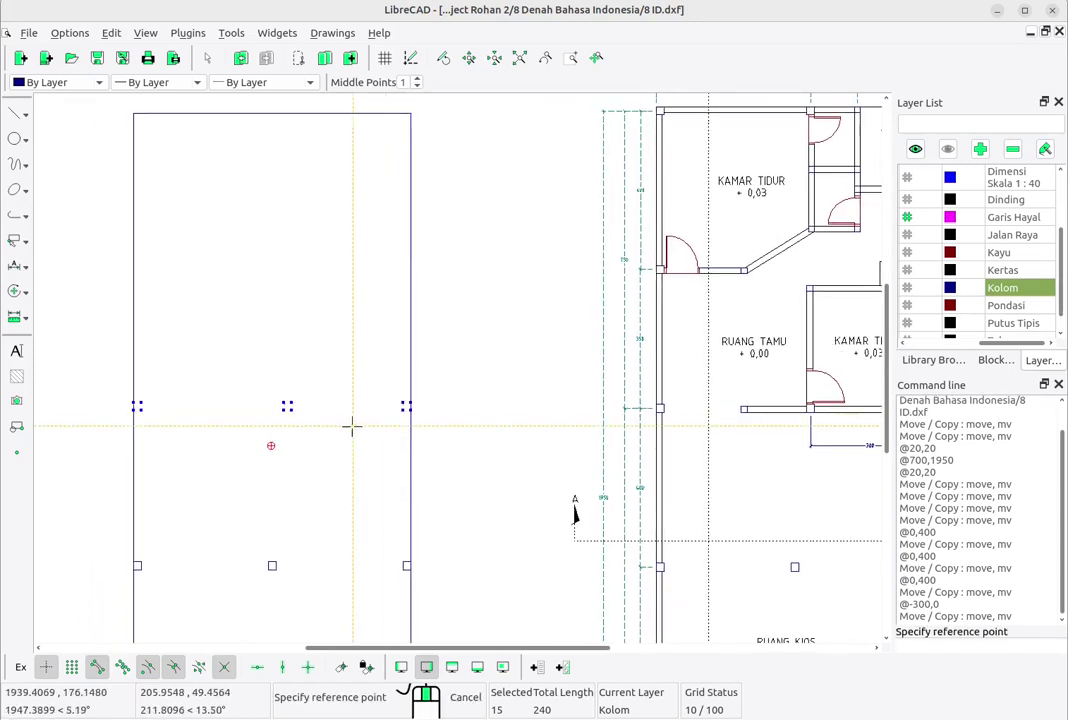
click(351, 426)
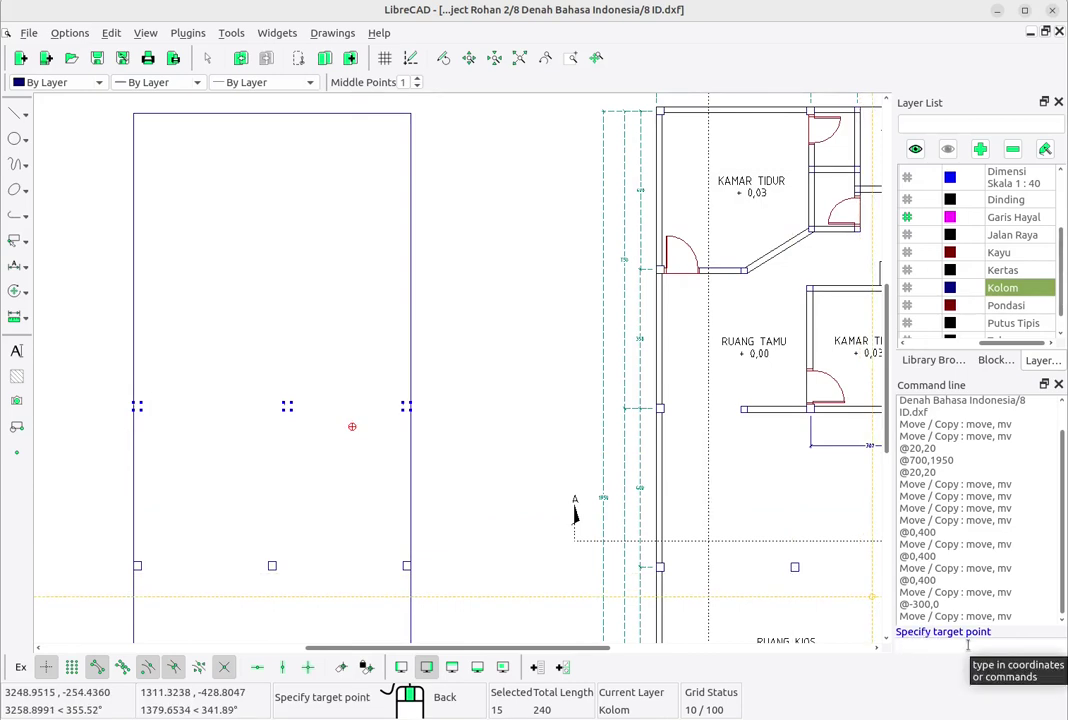
text(@0,300)
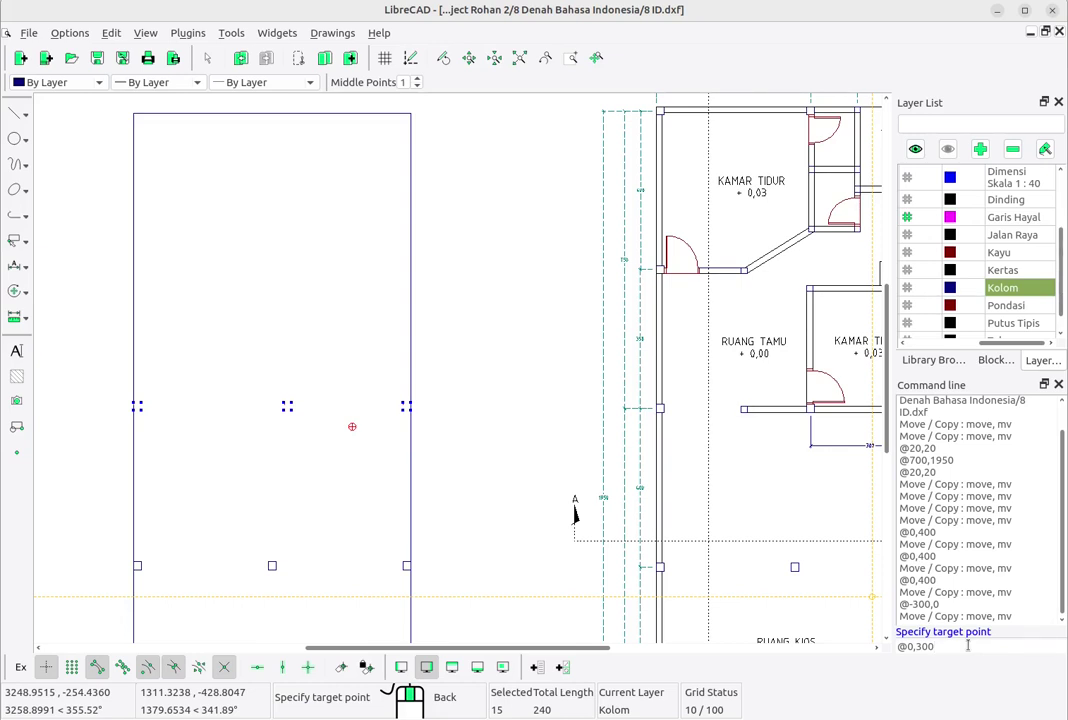
key(Return)
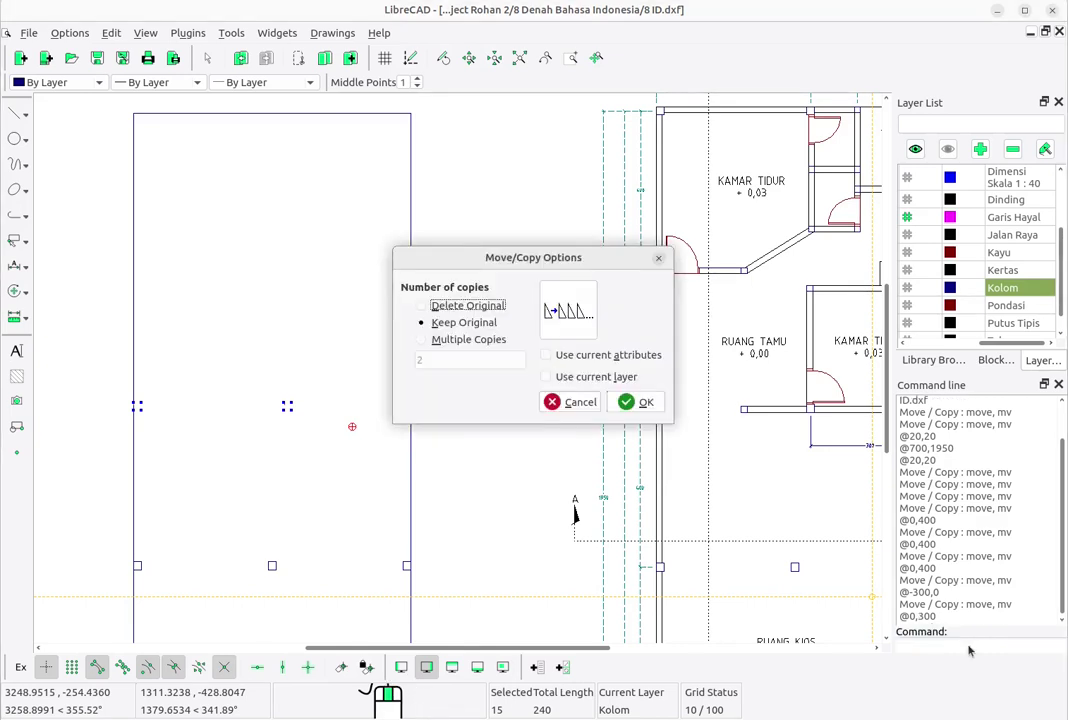
click(646, 404)
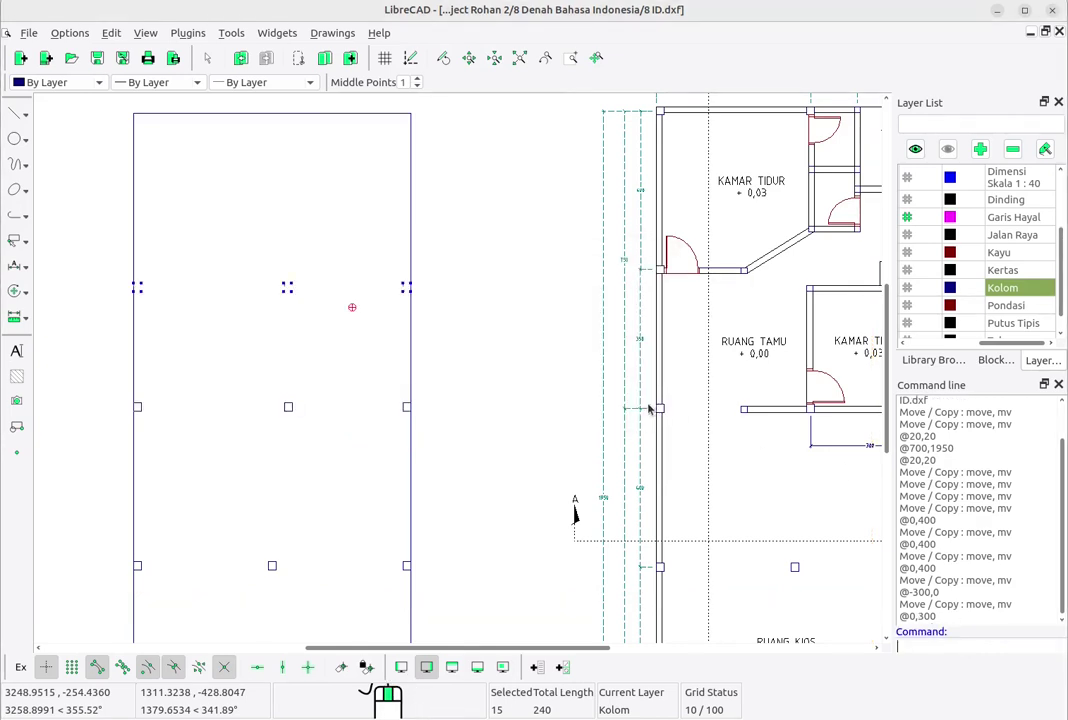
right_click(476, 306)
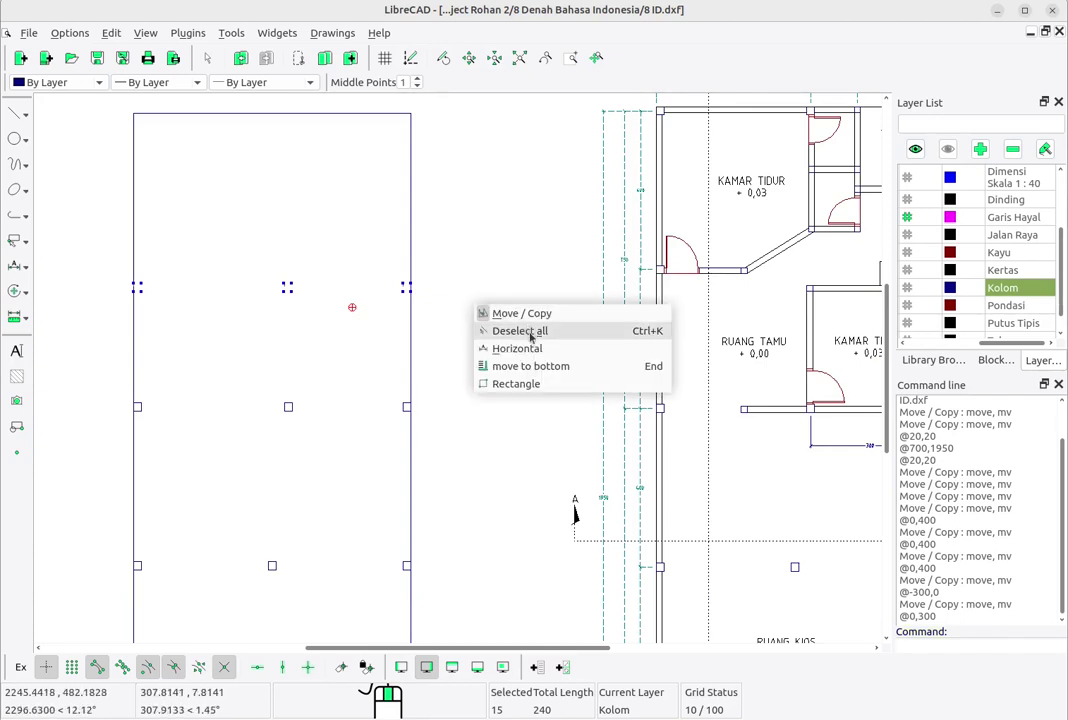
click(534, 335)
Step: Compare the new outline's fifth row with the original's columns around the upper wall of the lower KAMAR TIDUR
scroll(317, 339, up, 2)
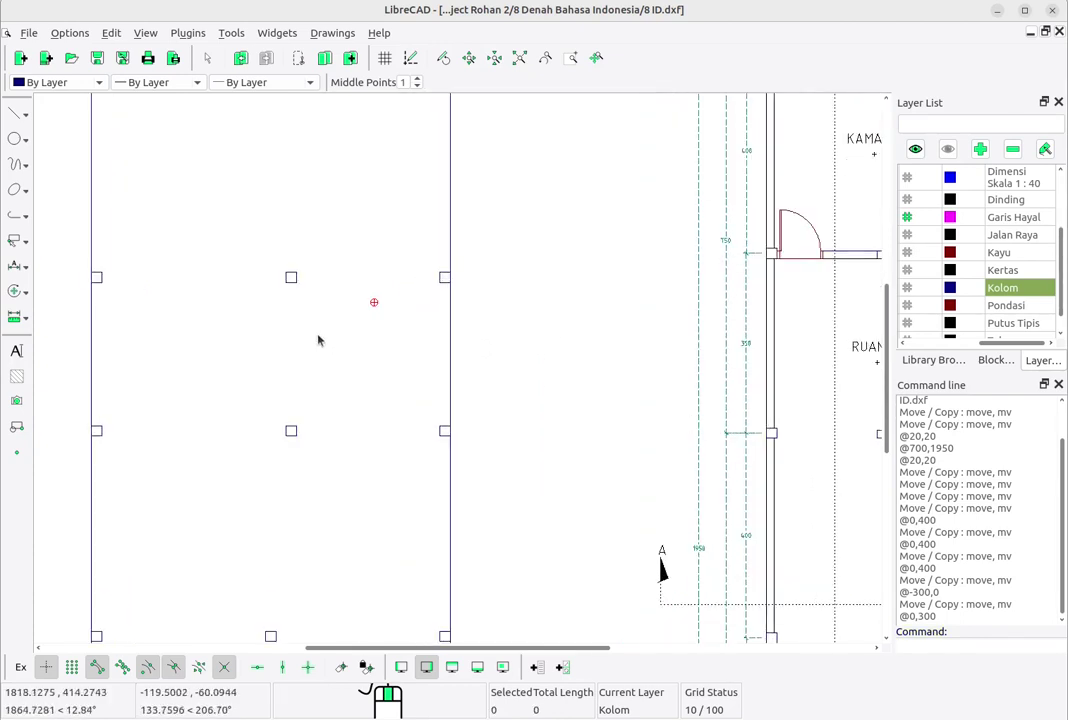
middle_drag(317, 339, 540, 359)
scroll(548, 357, down, 4)
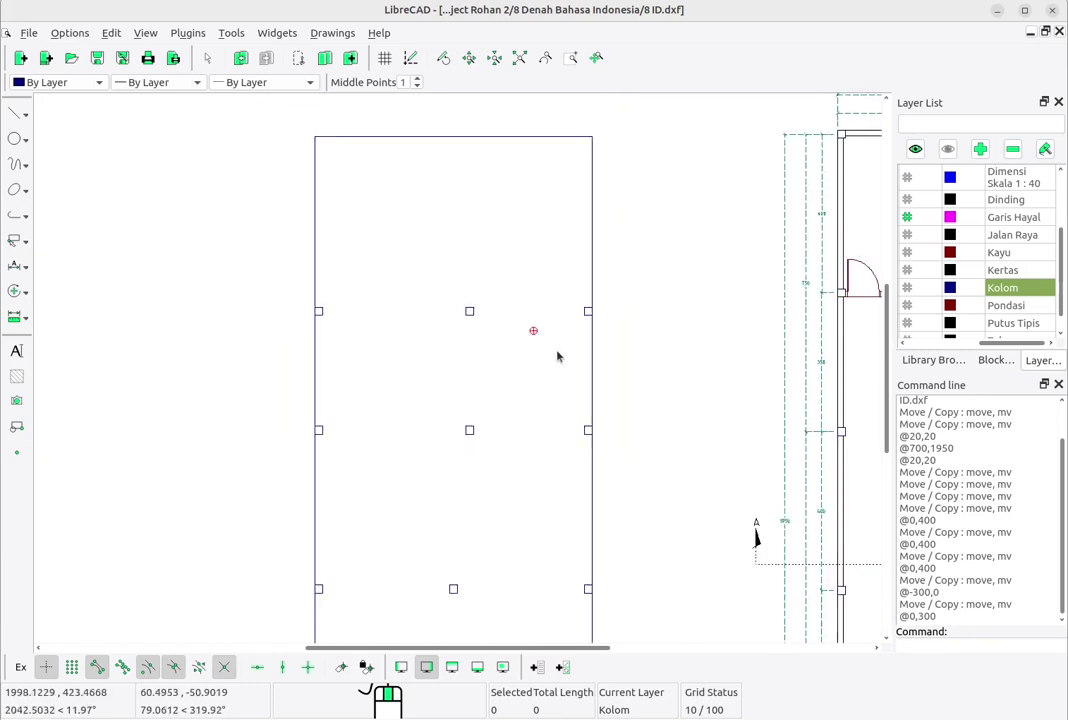
middle_drag(637, 372, 501, 372)
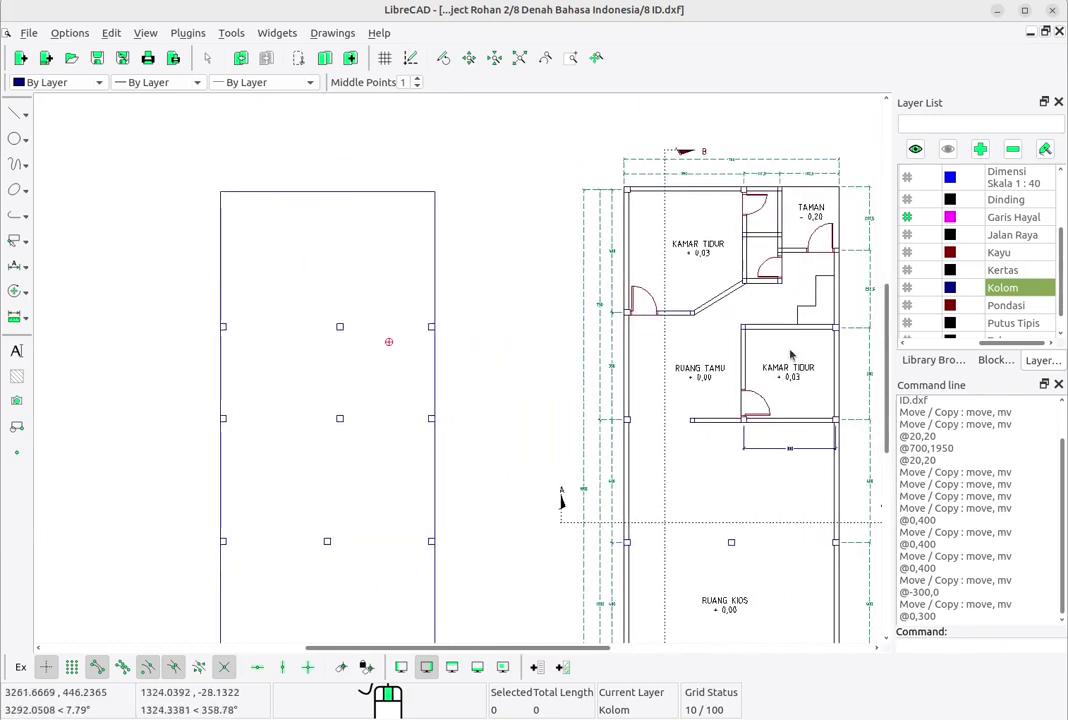
scroll(755, 341, up, 1)
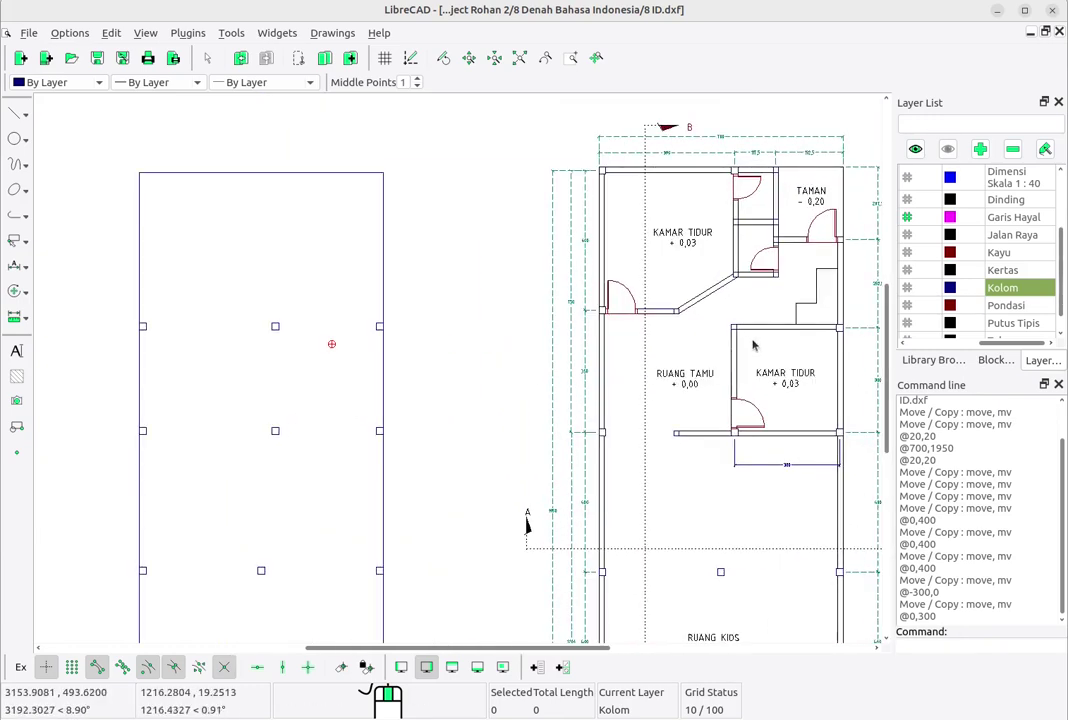
scroll(747, 346, up, 1)
scroll(747, 346, up, 3)
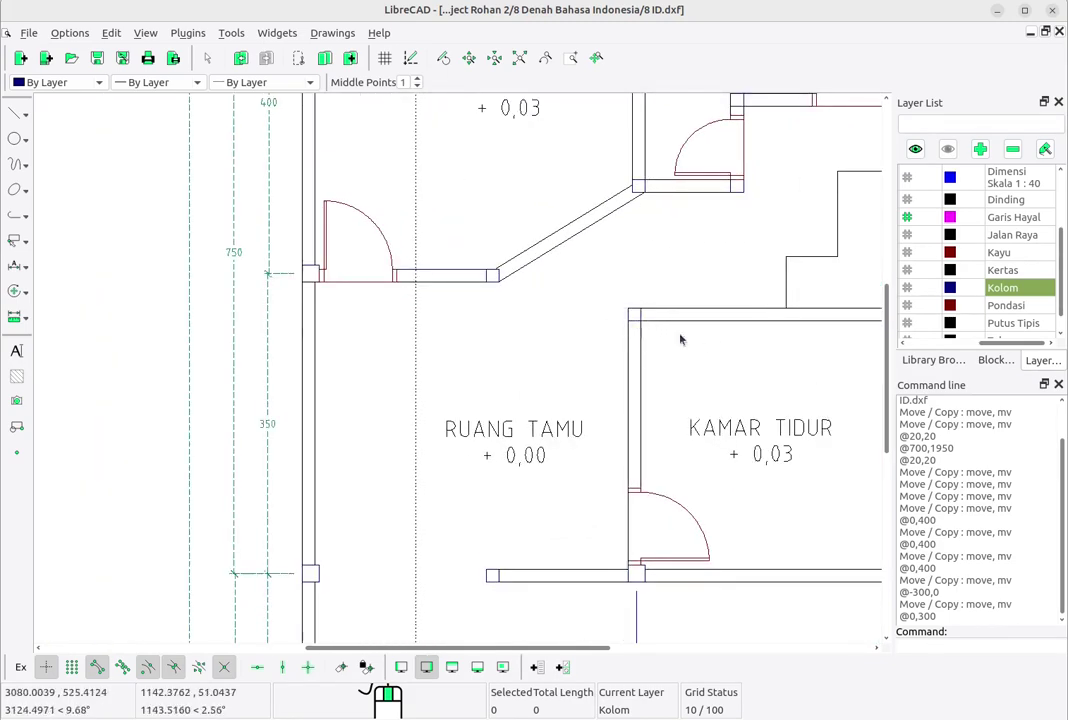
middle_drag(682, 336, 610, 349)
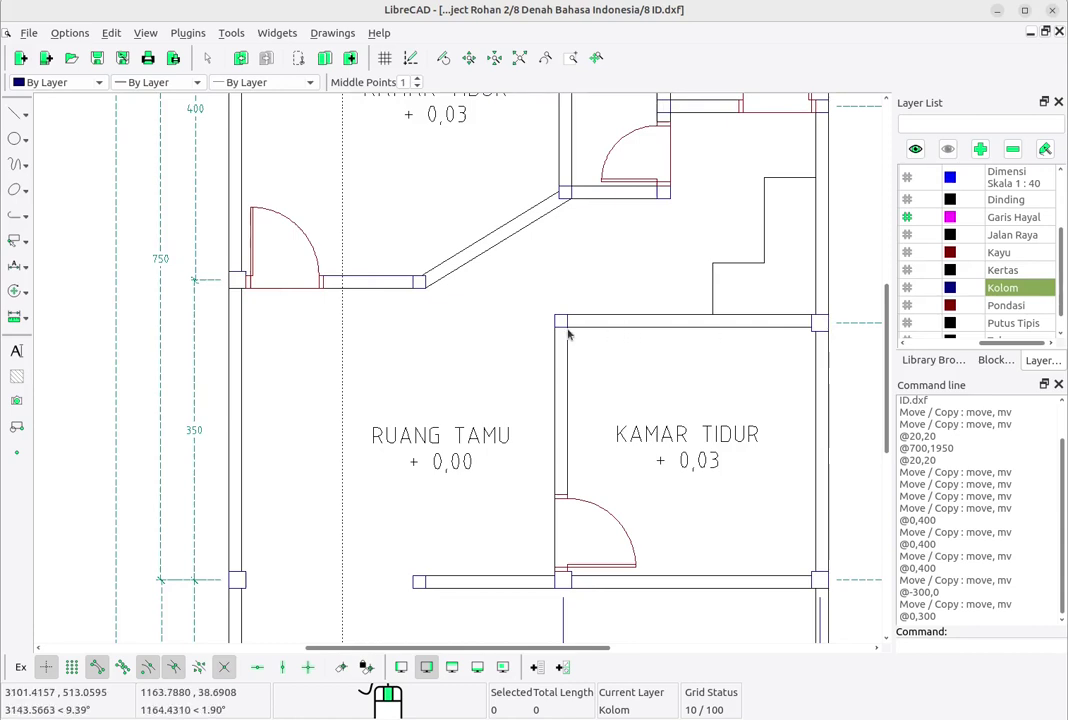
middle_drag(286, 393, 829, 400)
scroll(748, 409, down, 2)
scroll(382, 411, down, 1)
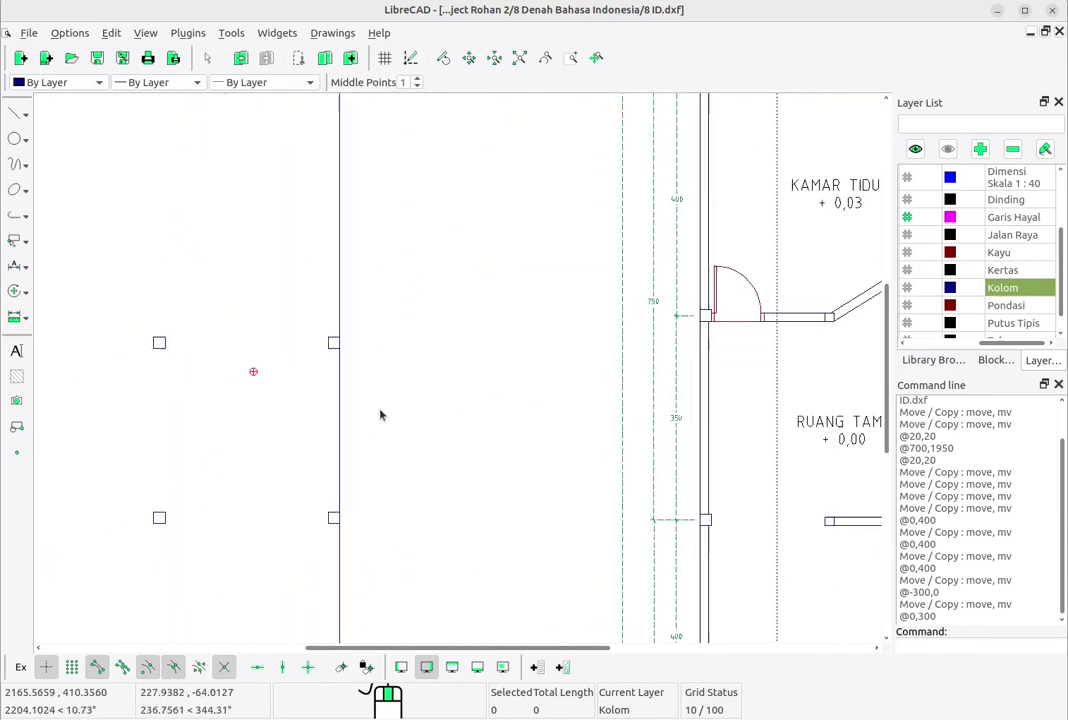
Step: Delete the inner column in the new outline's fifth row, leaving the two outer-wall columns
middle_drag(261, 388, 561, 377)
scroll(566, 378, down, 2)
scroll(537, 375, up, 2)
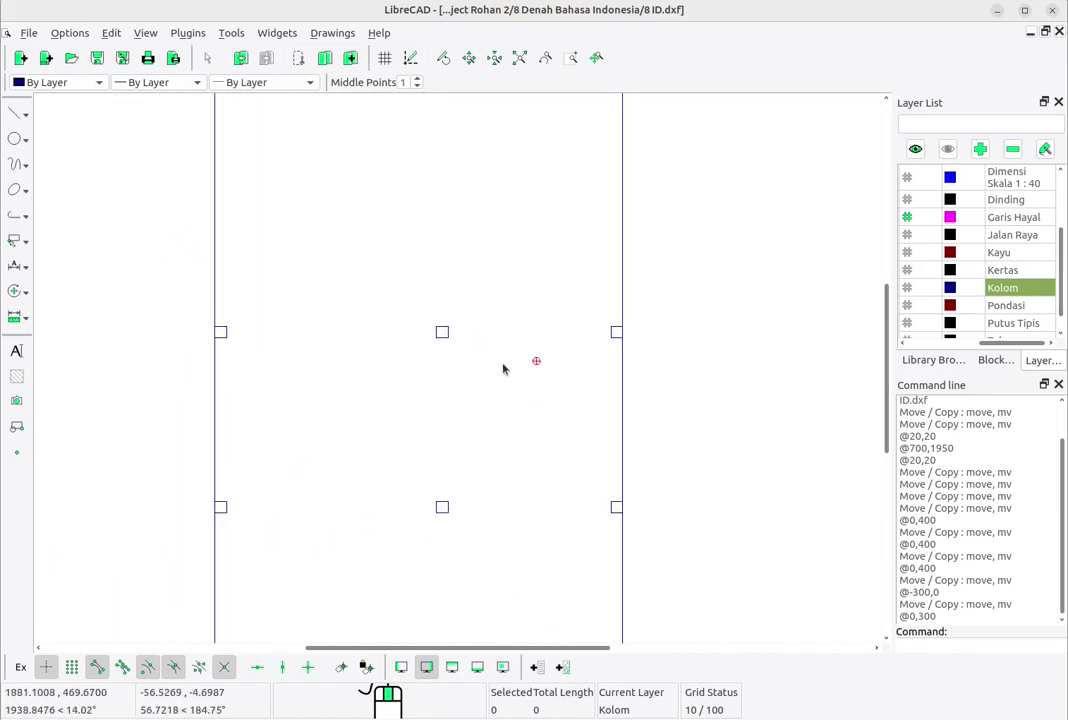
drag(413, 301, 480, 378)
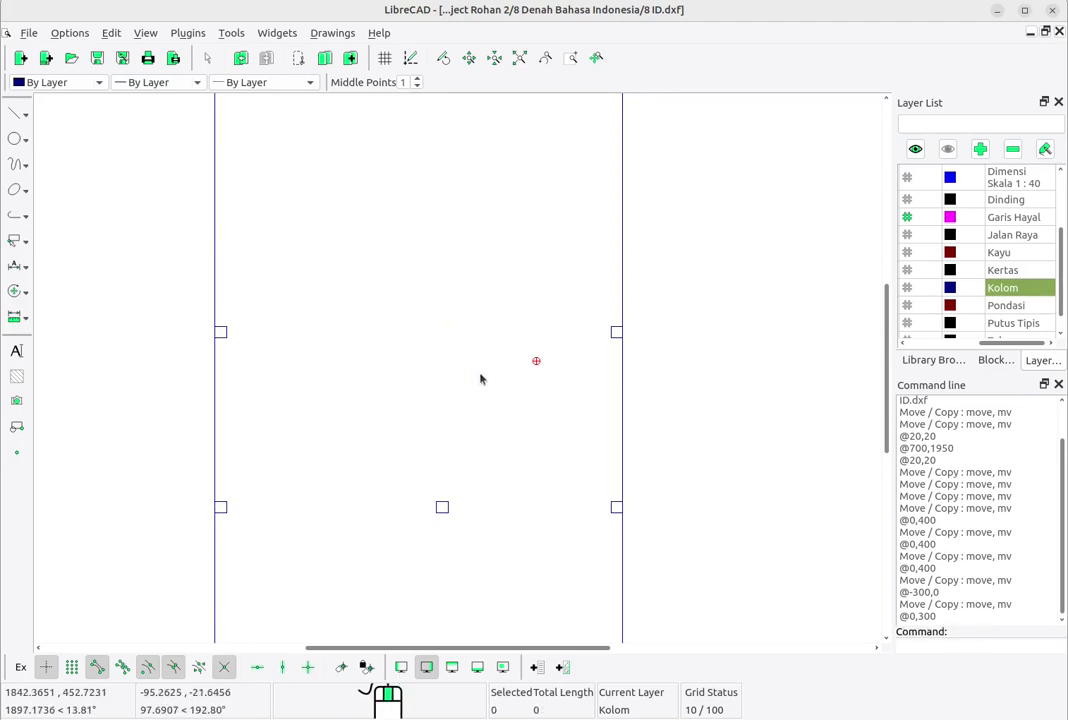
Step: Examine the original's columns and vertical dimensions around the upper KAMAR TIDUR and compare them with the new outline
middle_drag(745, 391, 485, 391)
middle_drag(731, 391, 481, 391)
middle_drag(751, 412, 579, 393)
middle_drag(573, 312, 616, 439)
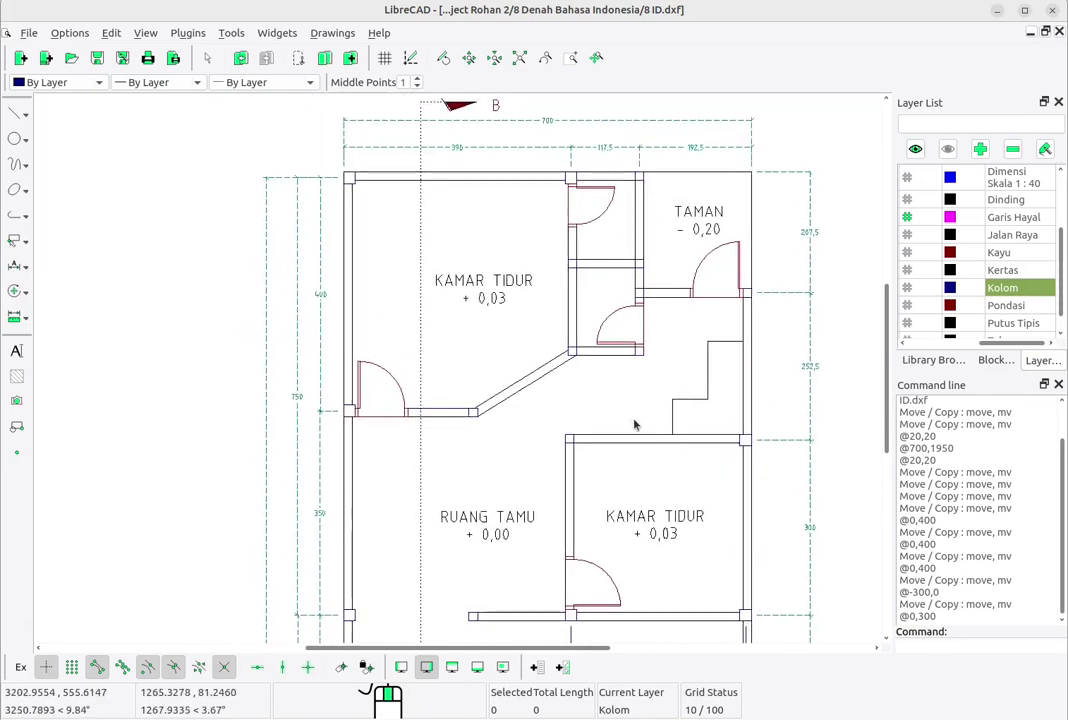
scroll(462, 358, up, 2)
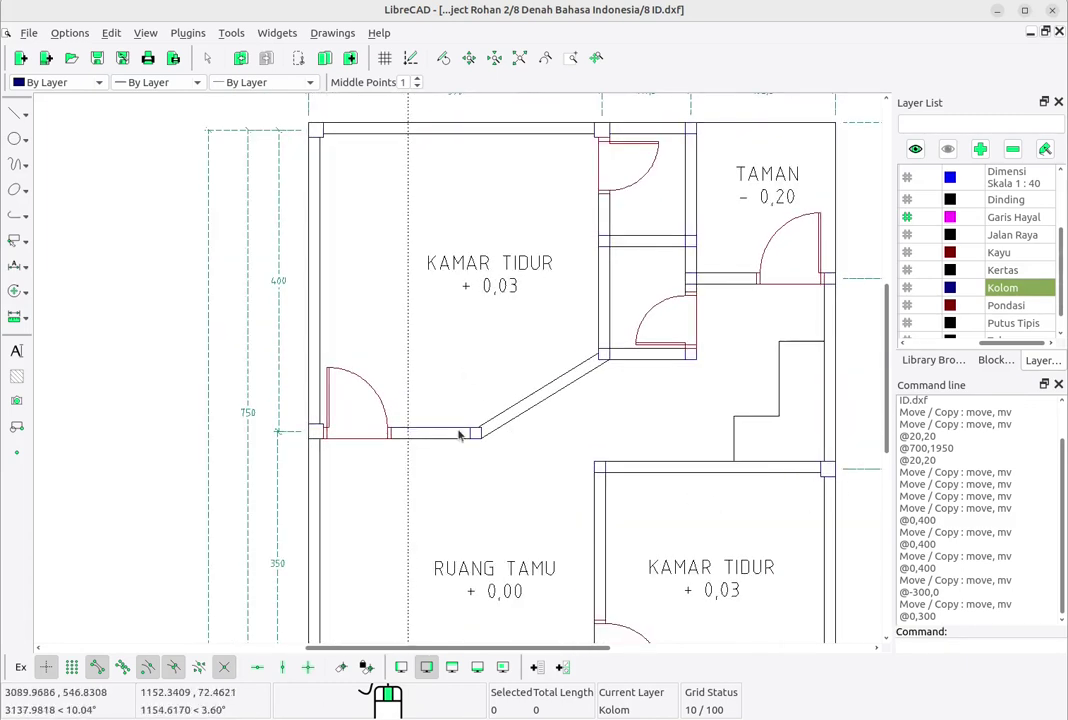
middle_drag(460, 433, 508, 460)
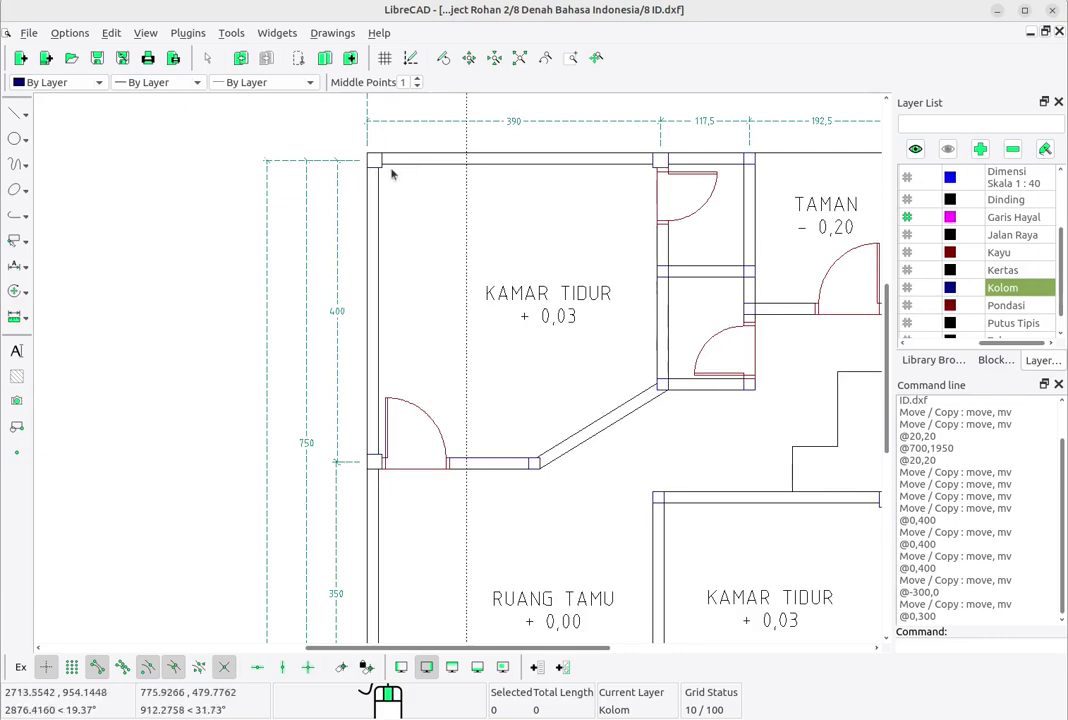
scroll(367, 436, down, 4)
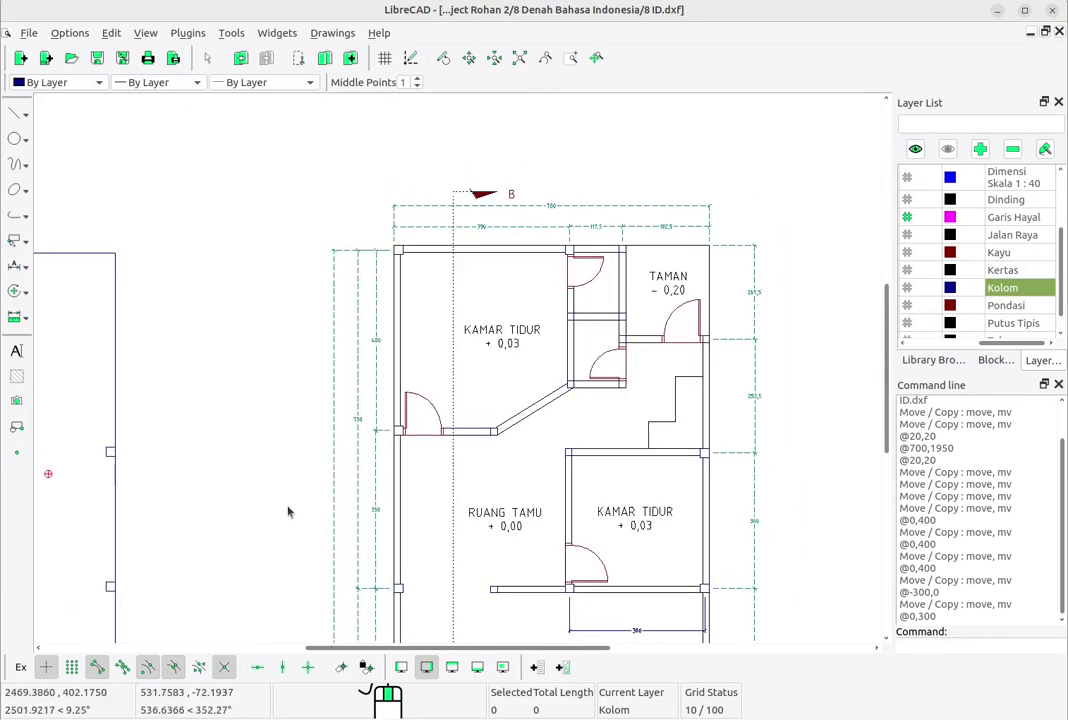
middle_drag(288, 512, 336, 449)
mouse_move(250, 501)
middle_down()
mouse_move(347, 484)
mouse_move(470, 513)
middle_up()
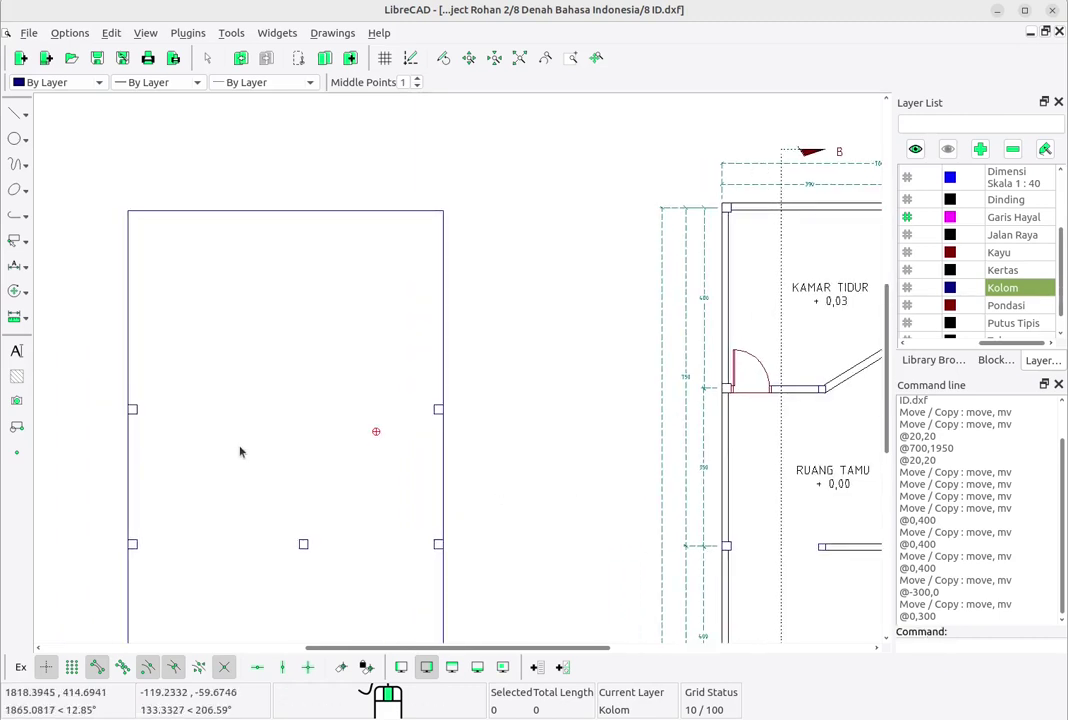
scroll(700, 350, up, 3)
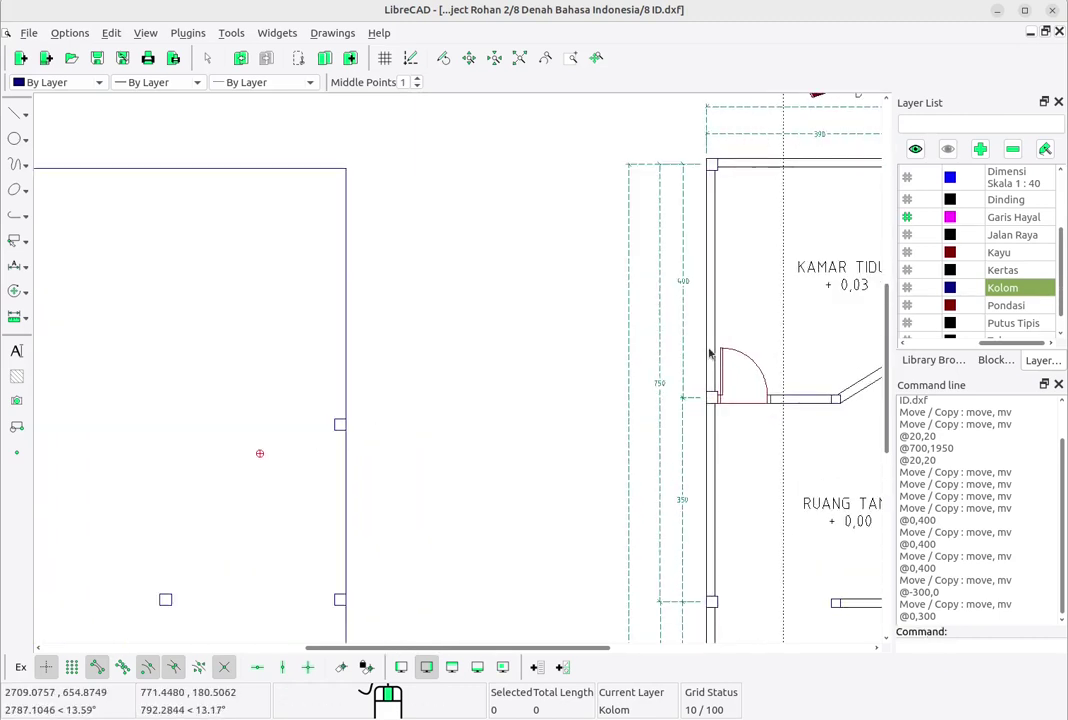
scroll(675, 317, up, 4)
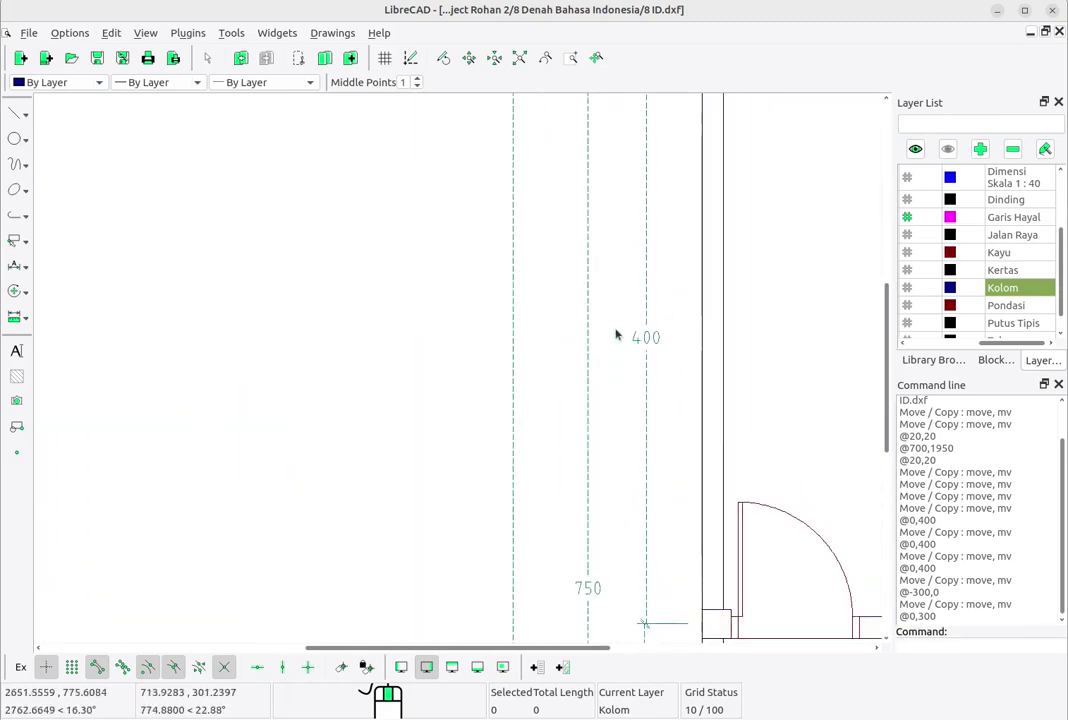
scroll(640, 355, down, 1)
scroll(646, 372, down, 4)
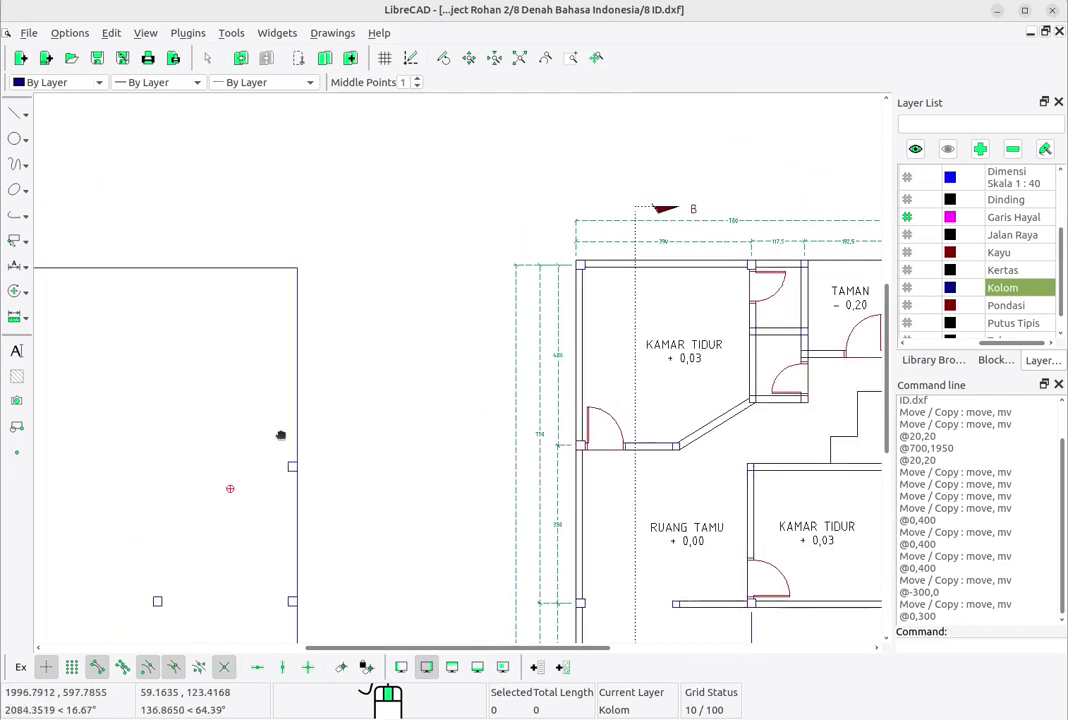
Step: Copy the fifth-row column on the new outline's left wall to the relative target point @0,400, keeping the original
scroll(281, 434, up, 2)
middle_drag(281, 434, 617, 374)
scroll(438, 405, up, 5)
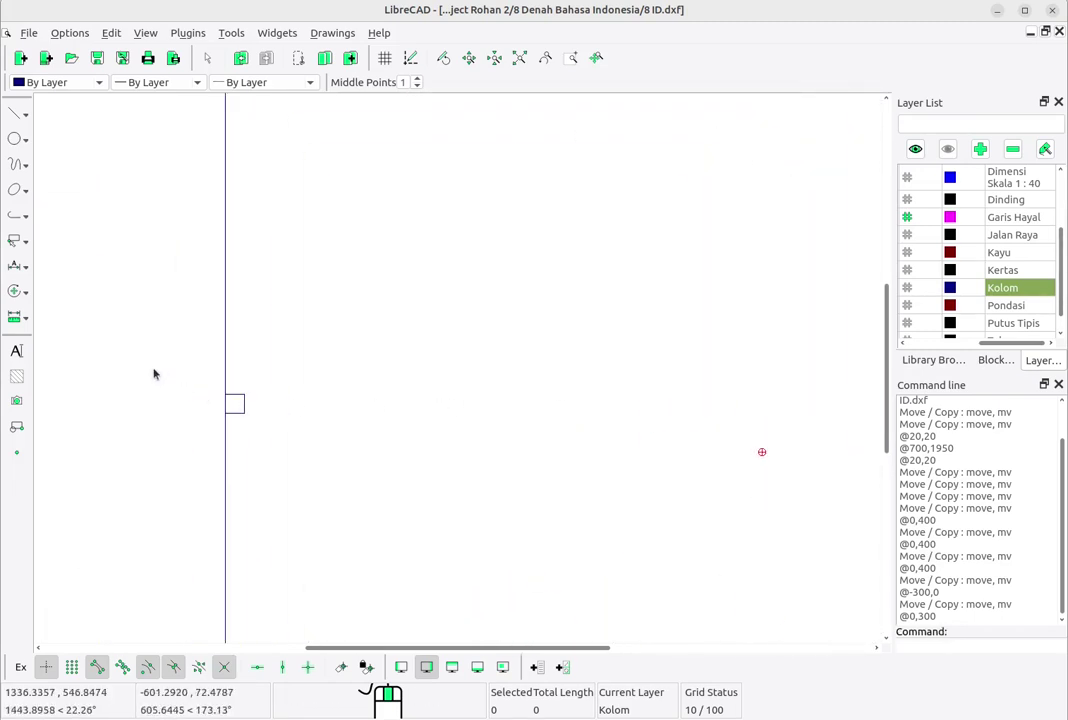
drag(153, 362, 422, 490)
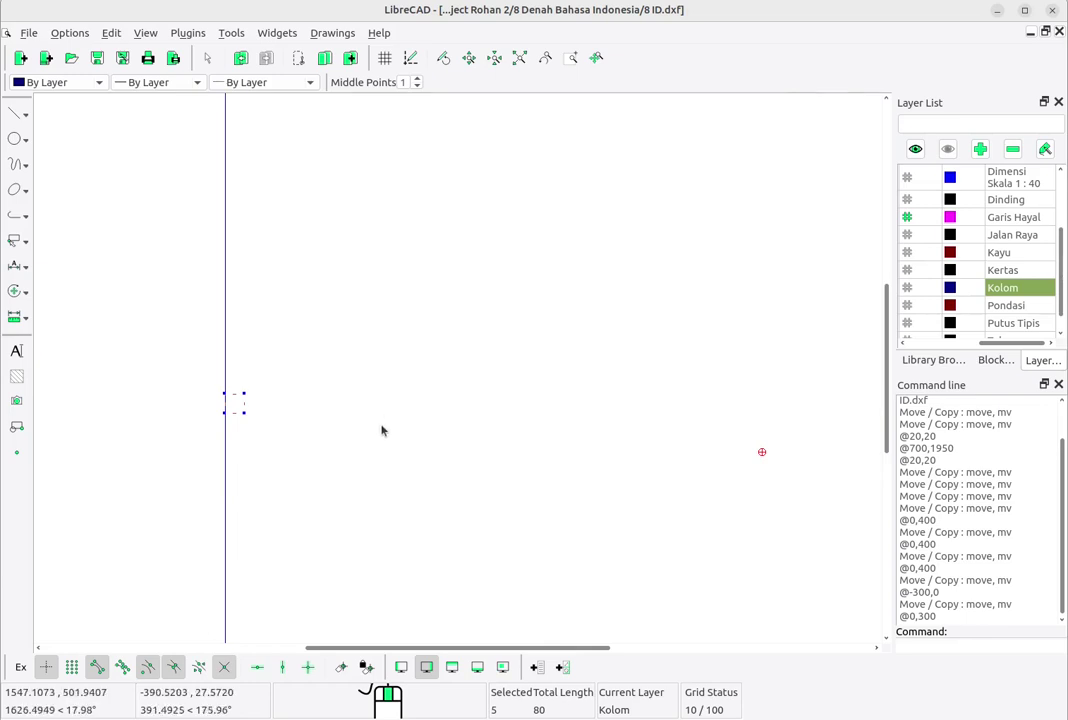
right_click(366, 330)
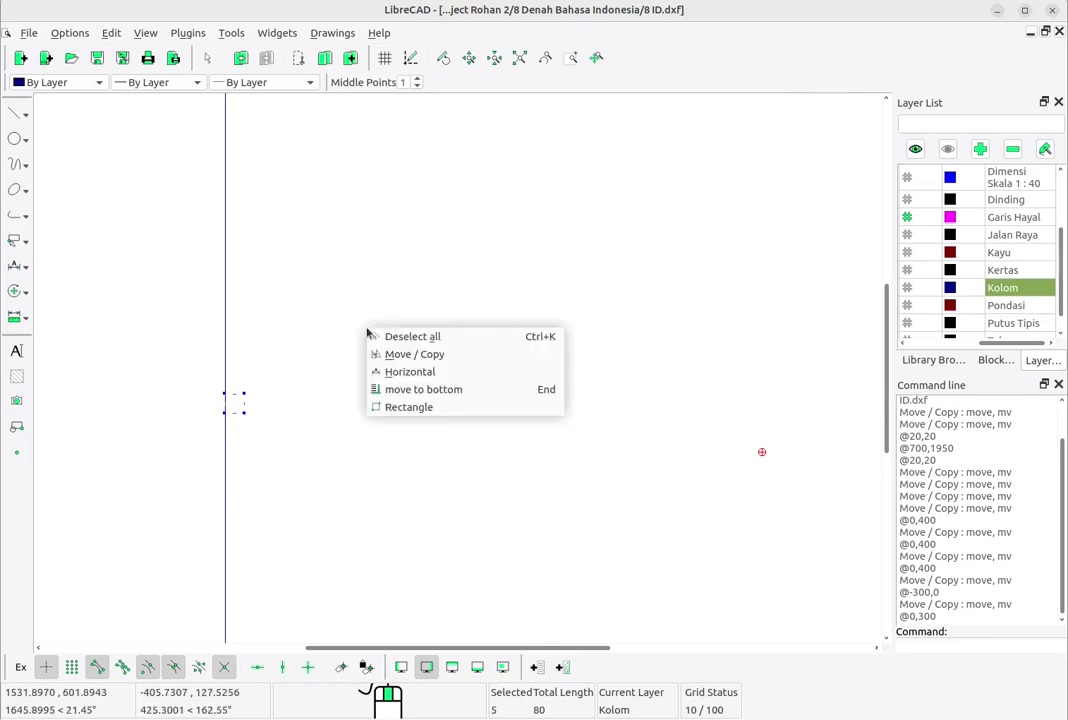
click(428, 362)
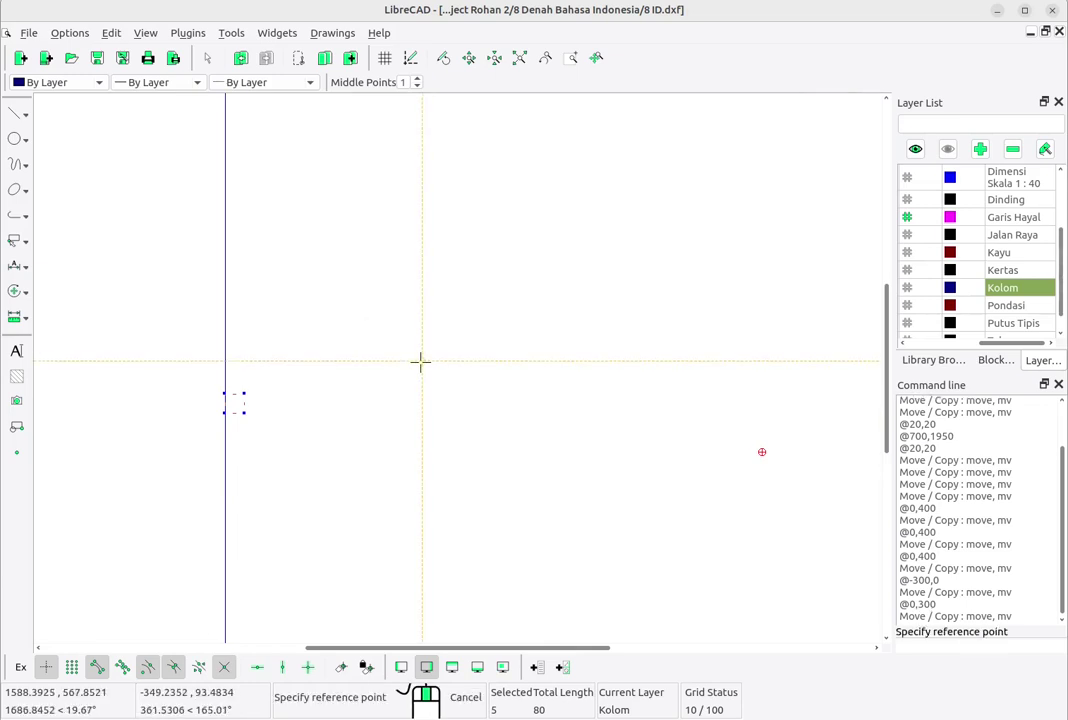
scroll(420, 362, down, 2)
middle_drag(405, 370, 327, 465)
click(257, 480)
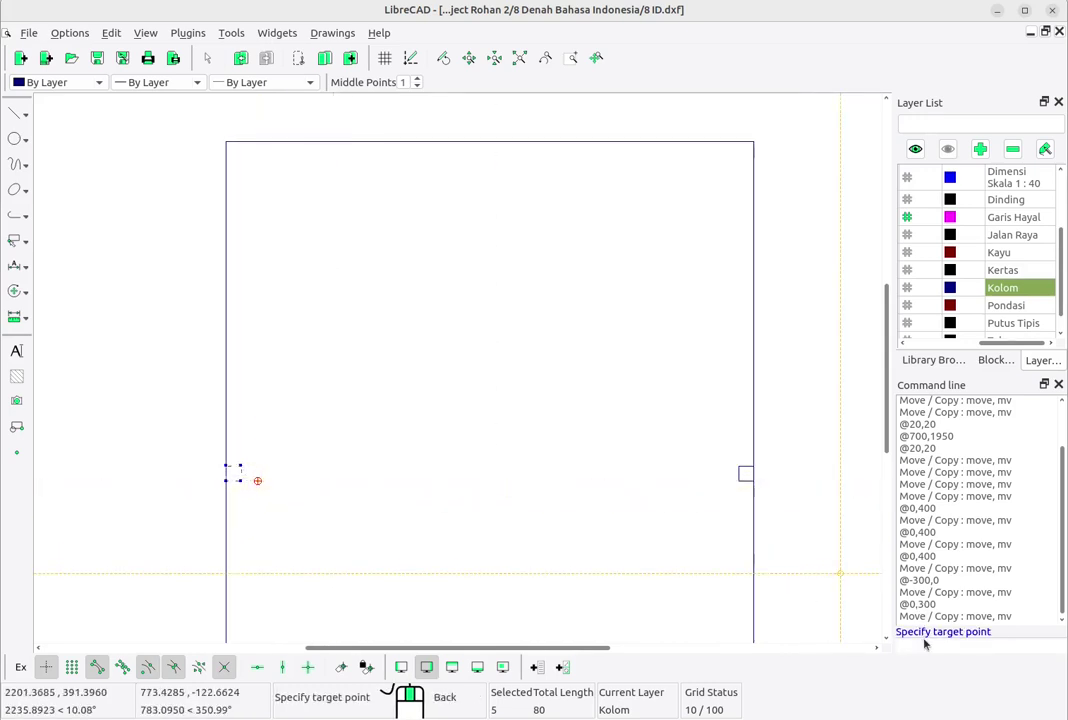
text(@0)
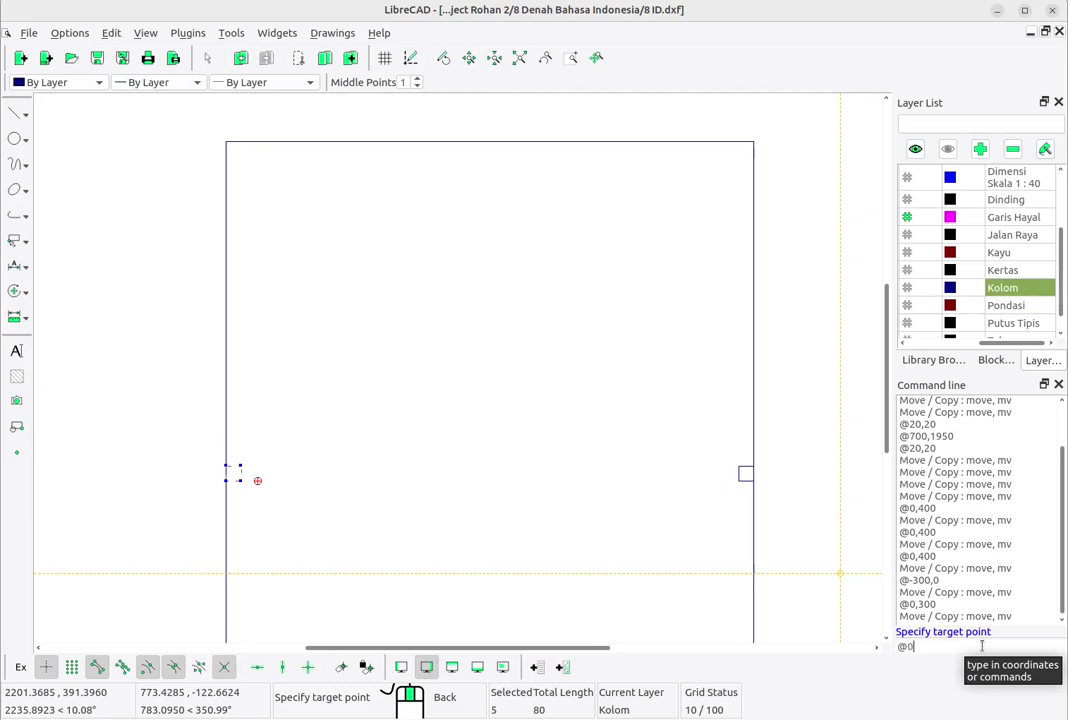
text(400)
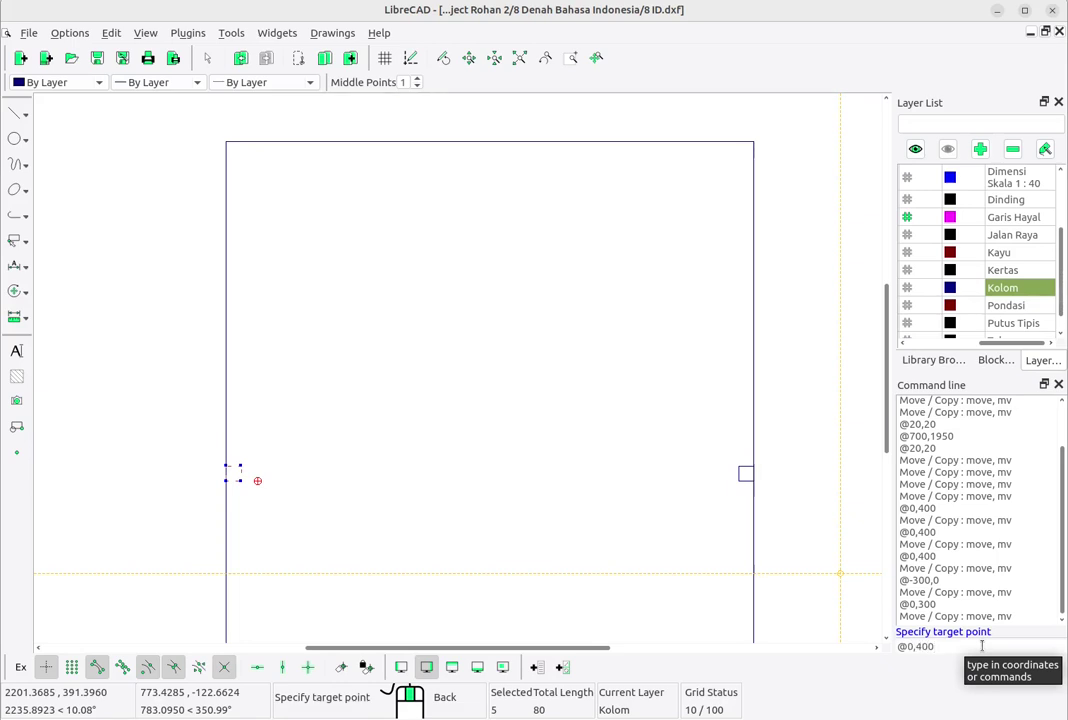
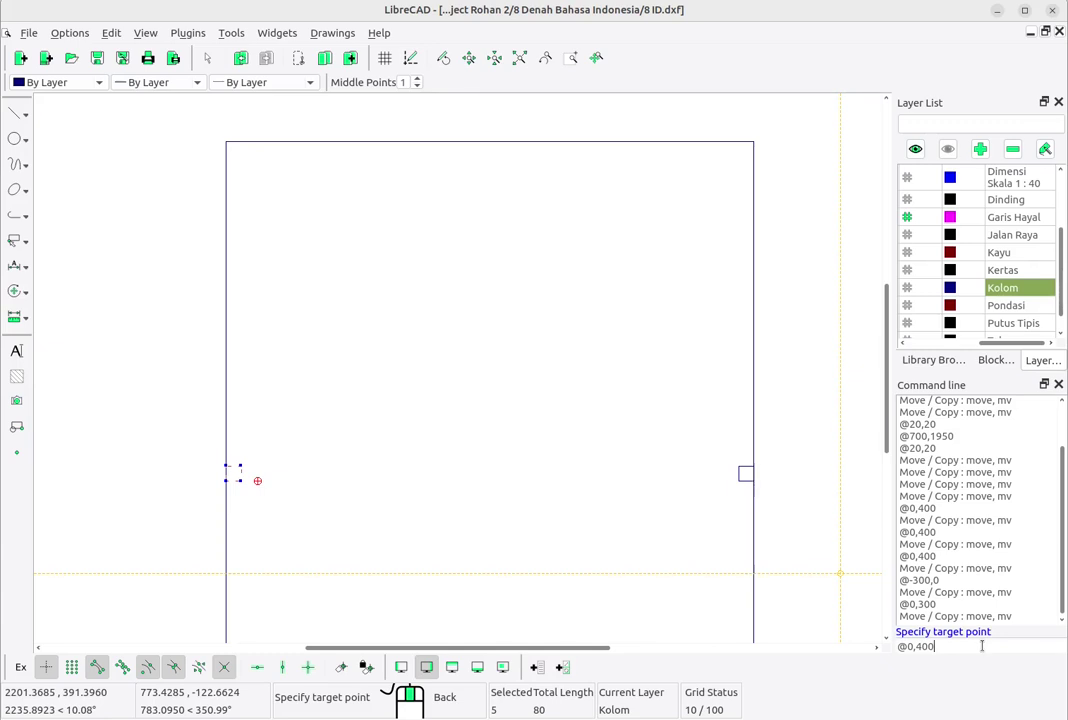
key(Return)
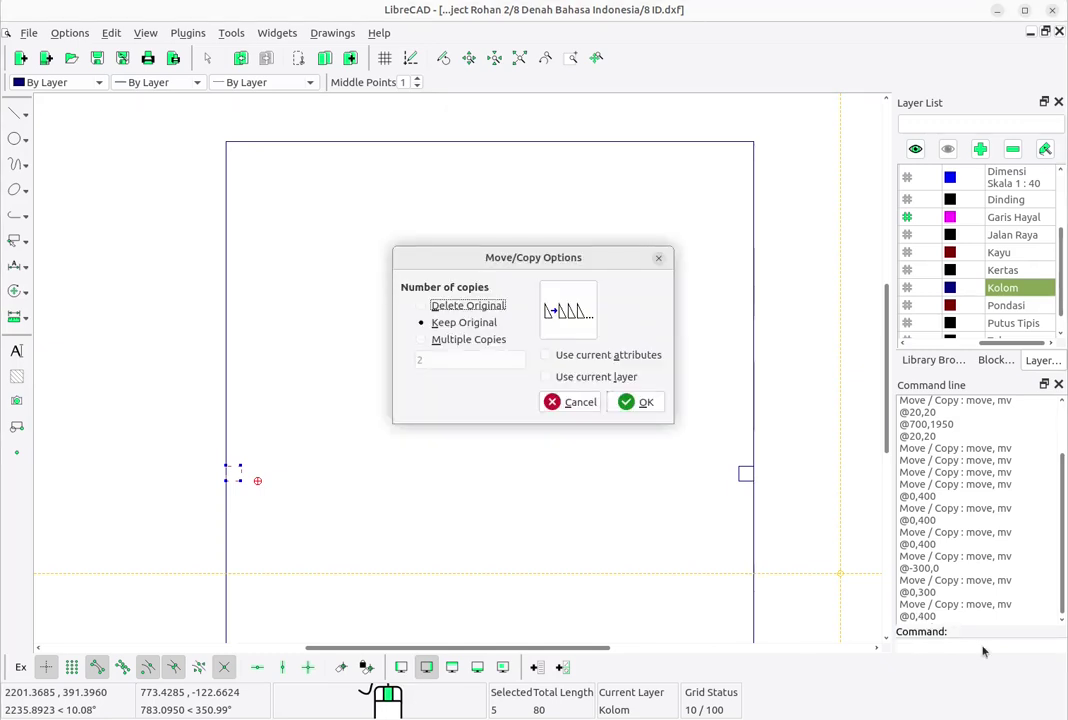
click(638, 402)
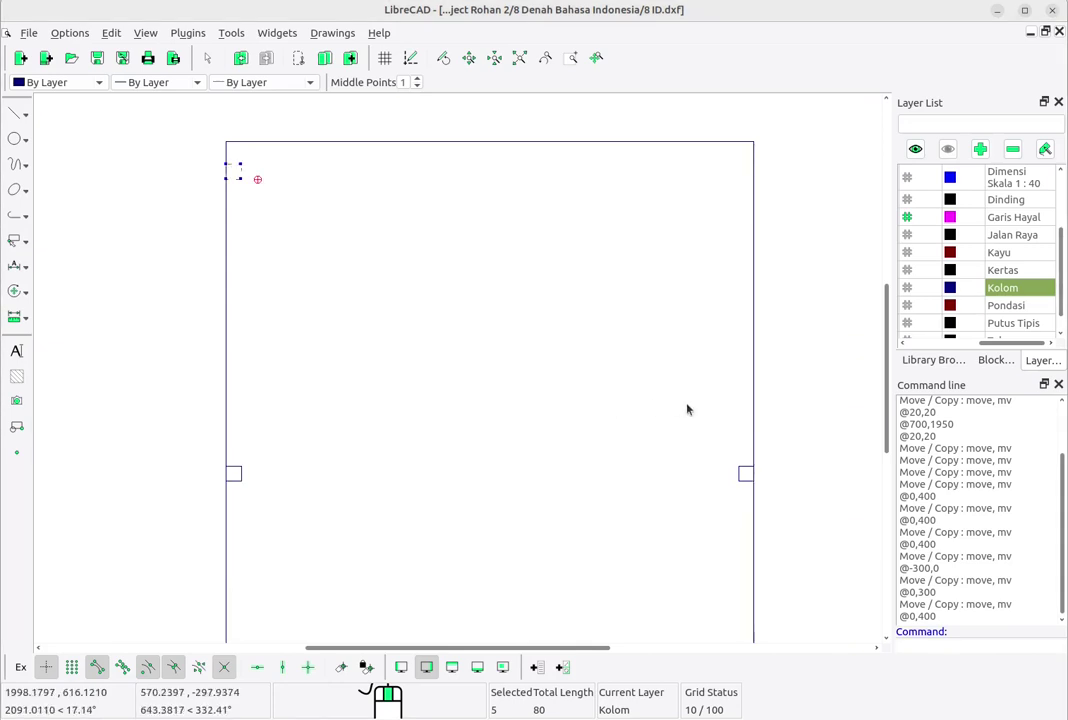
Step: Examine the original's vertical column dimensions on both sides of RUANG TAMU and the lower KAMAR TIDUR
mouse_move(682, 412)
middle_down()
mouse_move(570, 403)
mouse_move(632, 424)
mouse_move(548, 417)
middle_up()
scroll(565, 400, down, 1)
scroll(565, 400, down, 1)
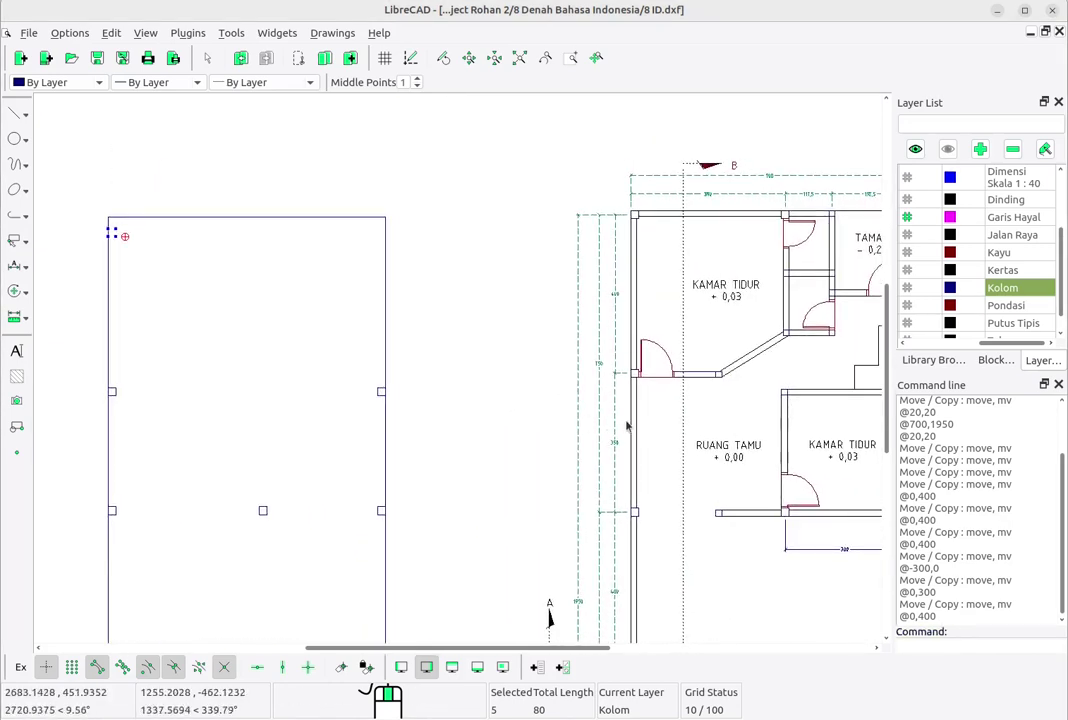
scroll(602, 428, up, 5)
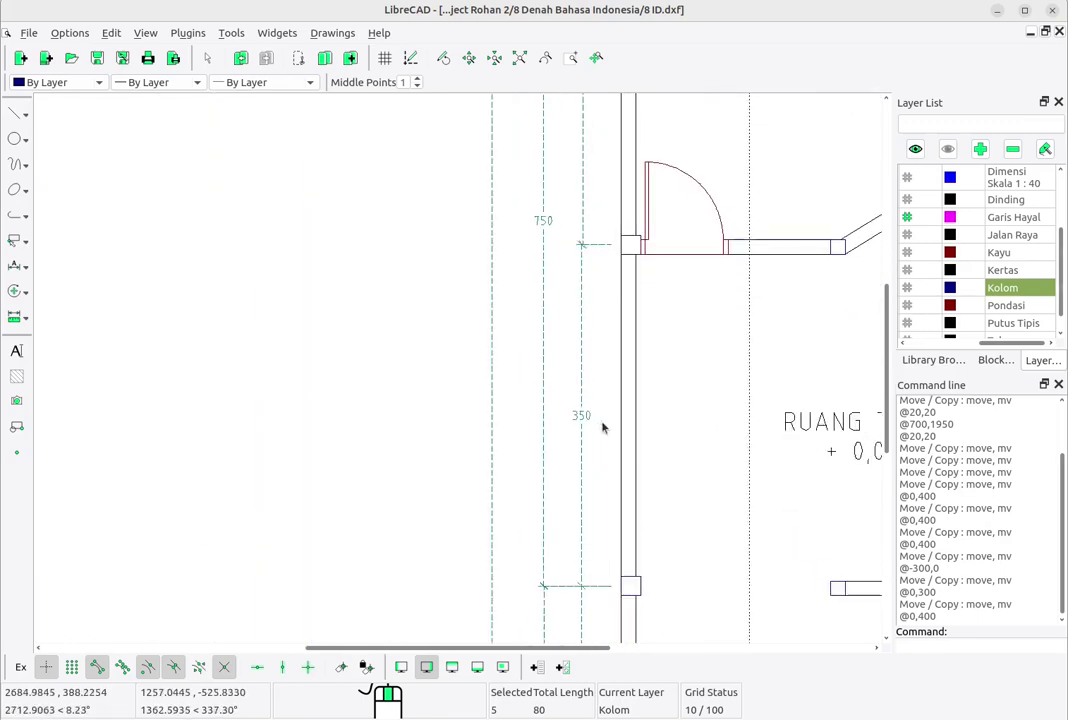
scroll(602, 428, up, 2)
middle_drag(644, 448, 625, 431)
scroll(562, 396, down, 2)
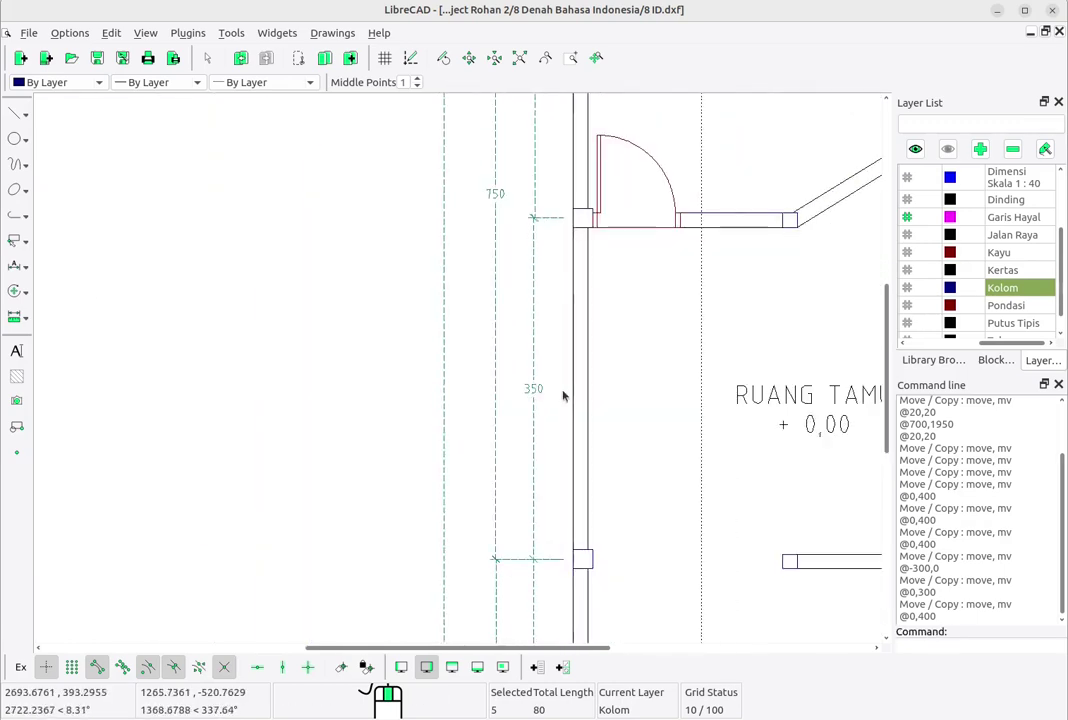
scroll(563, 396, down, 2)
middle_drag(684, 403, 305, 429)
middle_drag(593, 358, 632, 362)
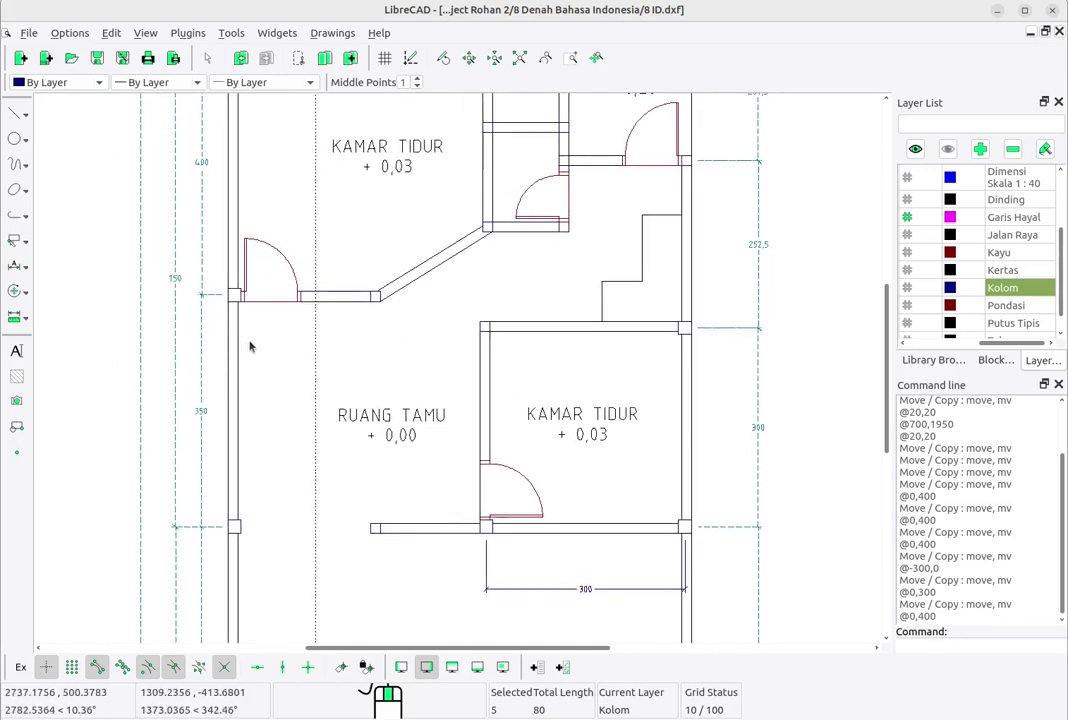
scroll(205, 410, up, 1)
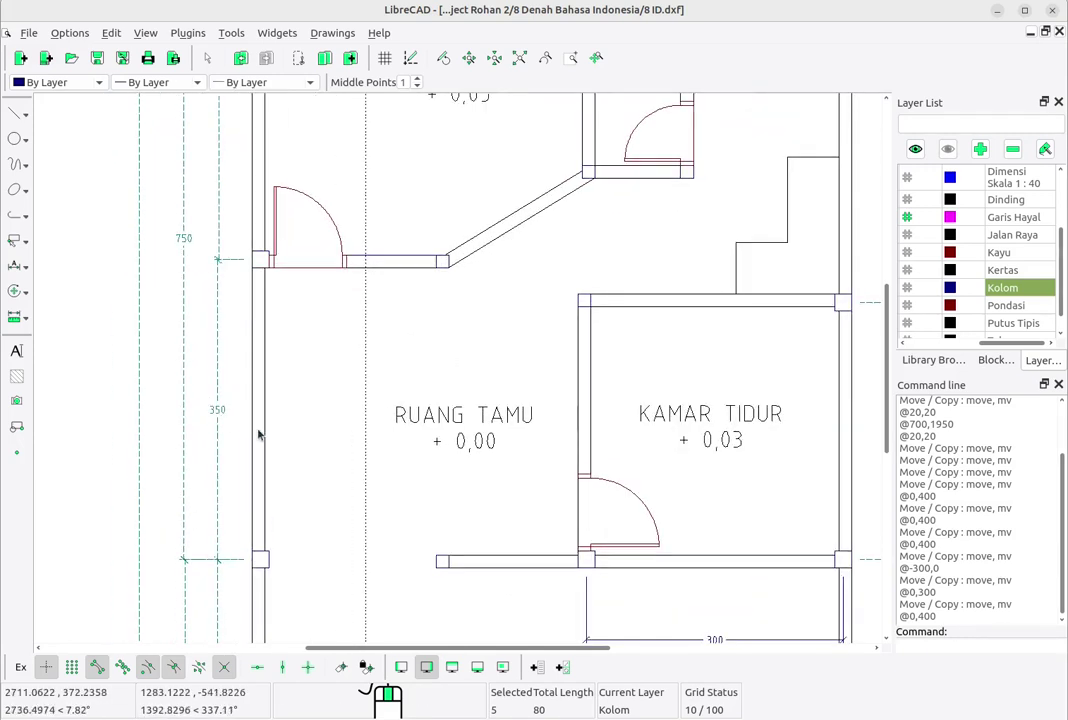
middle_drag(436, 453, 308, 464)
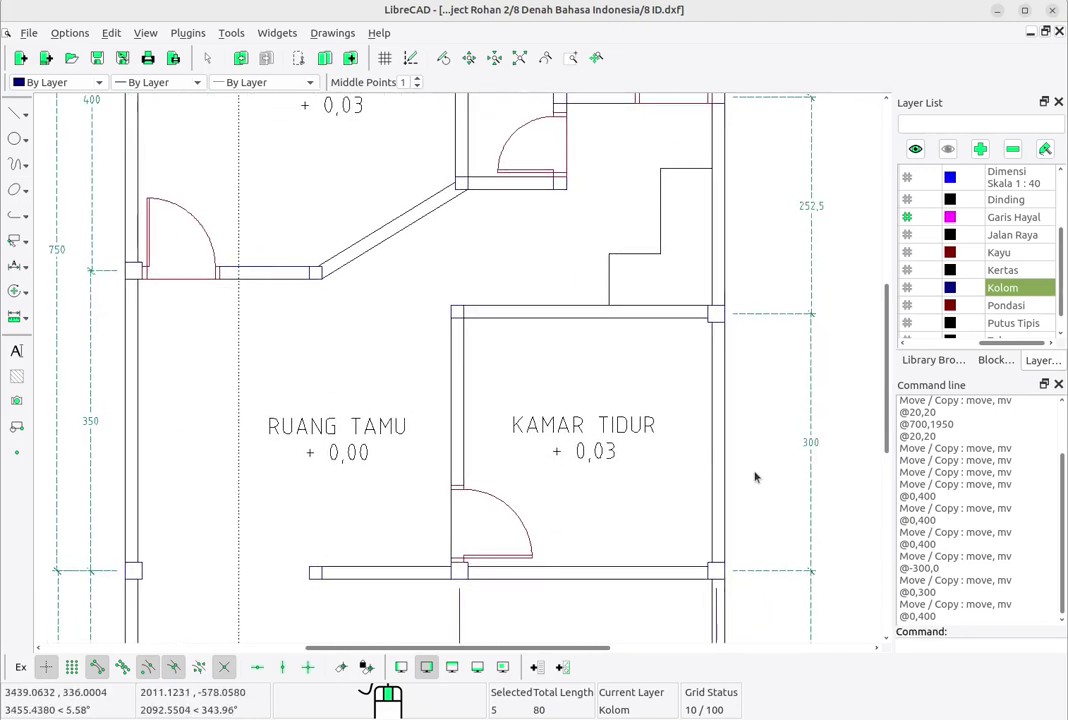
Step: Move the new outline's two uppermost left-wall columns to the relative target point @0,50, deleting the originals
mouse_move(251, 497)
middle_down()
mouse_move(584, 470)
mouse_move(846, 405)
middle_up()
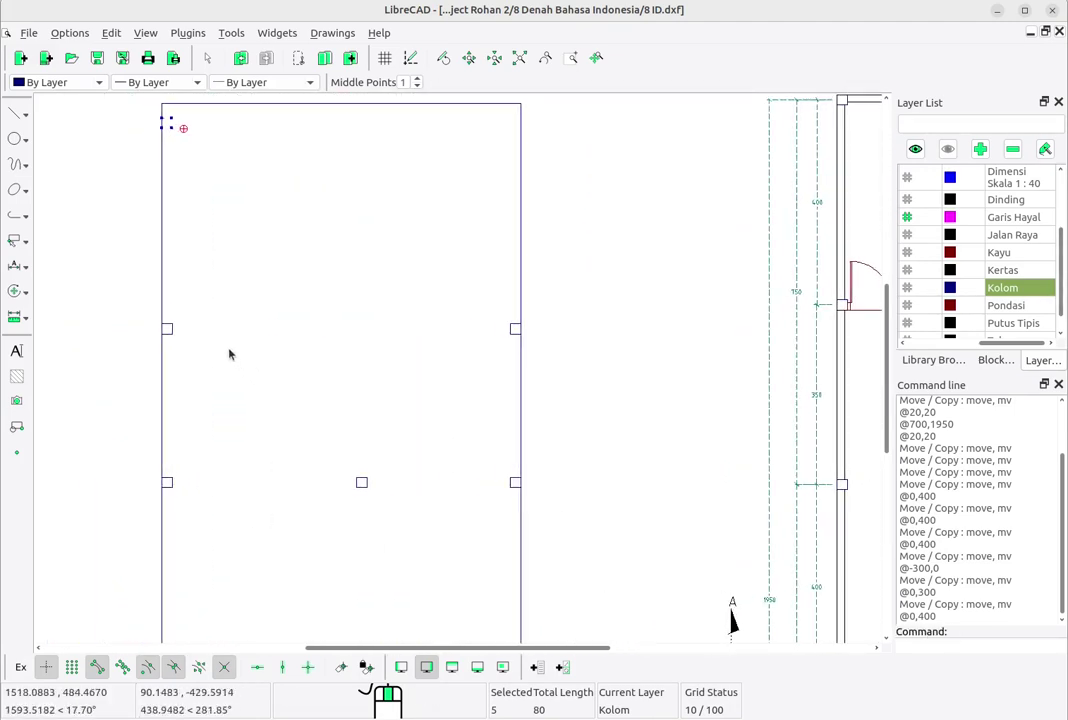
scroll(103, 274, up, 1)
middle_drag(103, 274, 166, 371)
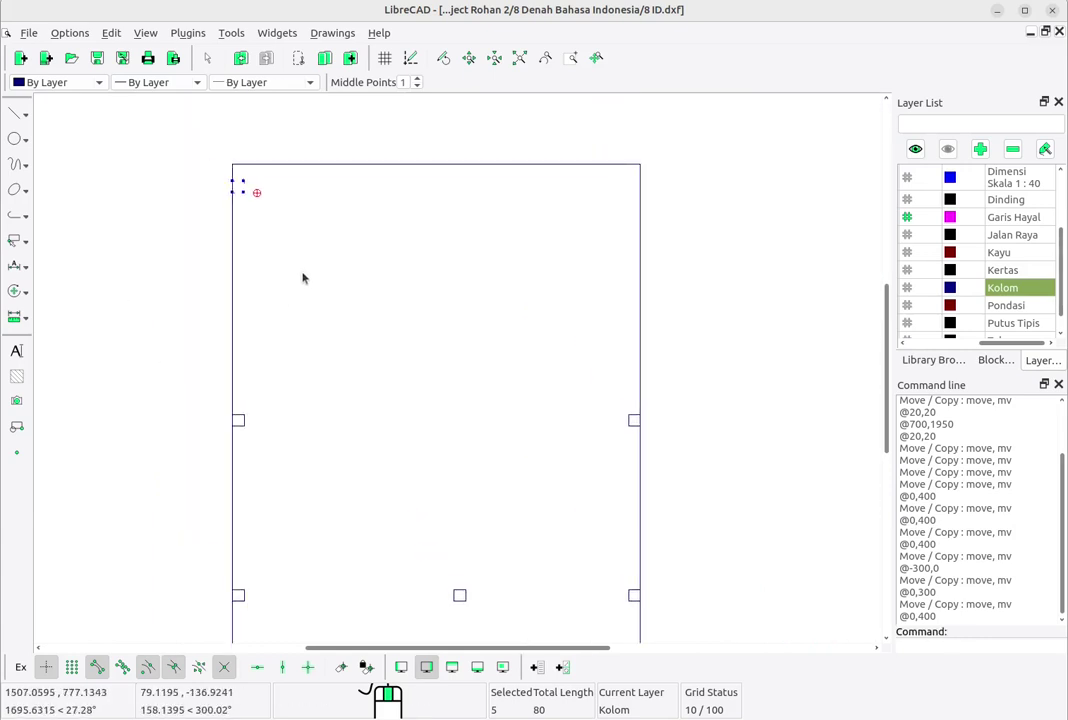
scroll(274, 252, up, 1)
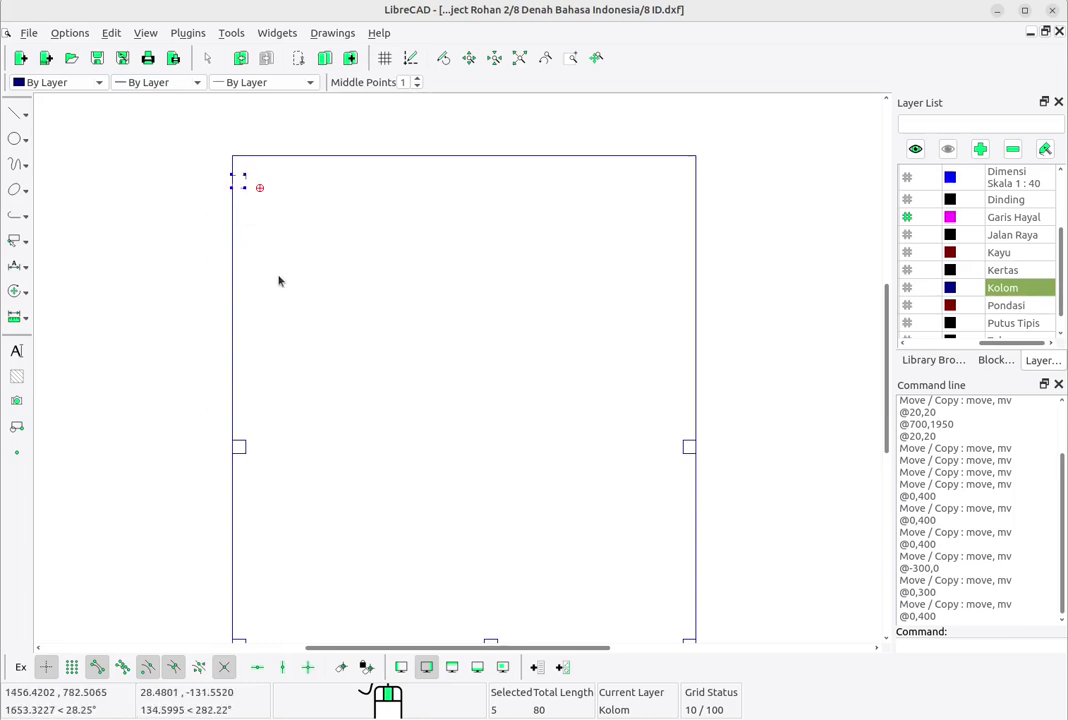
middle_drag(234, 287, 292, 294)
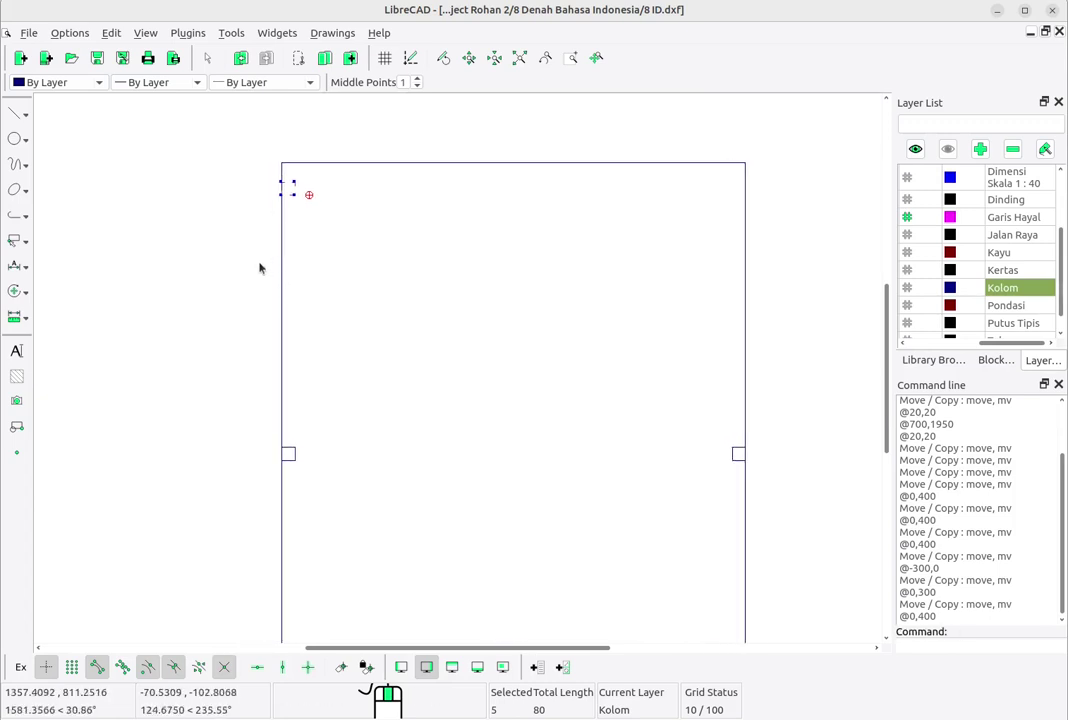
drag(218, 158, 367, 521)
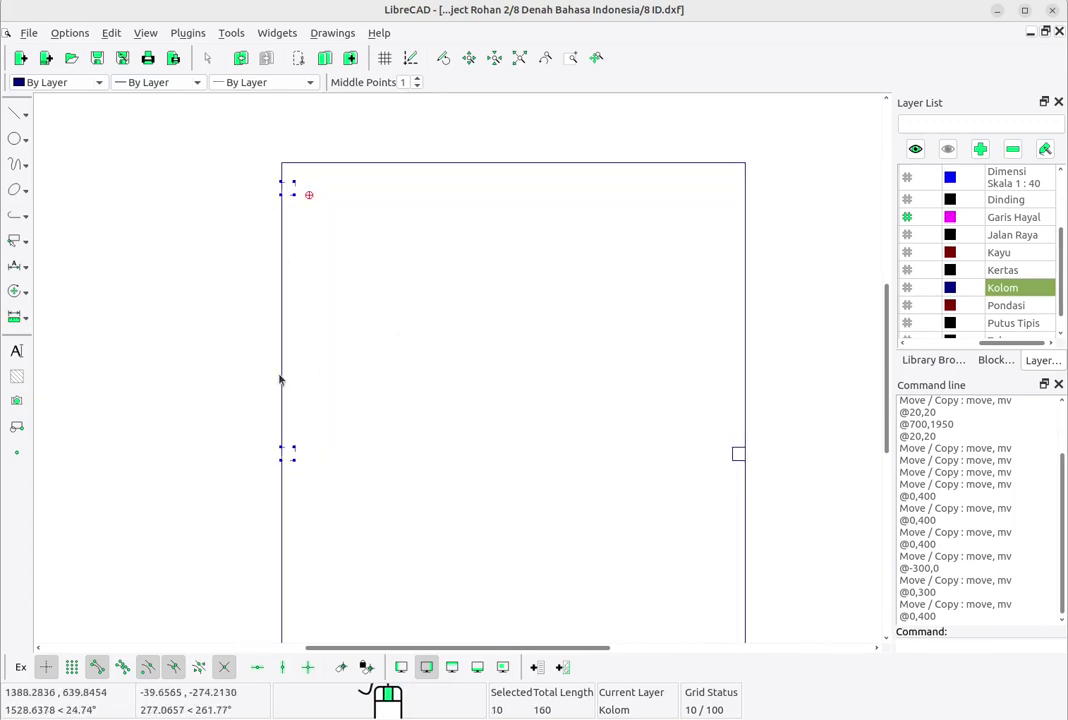
right_click(462, 295)
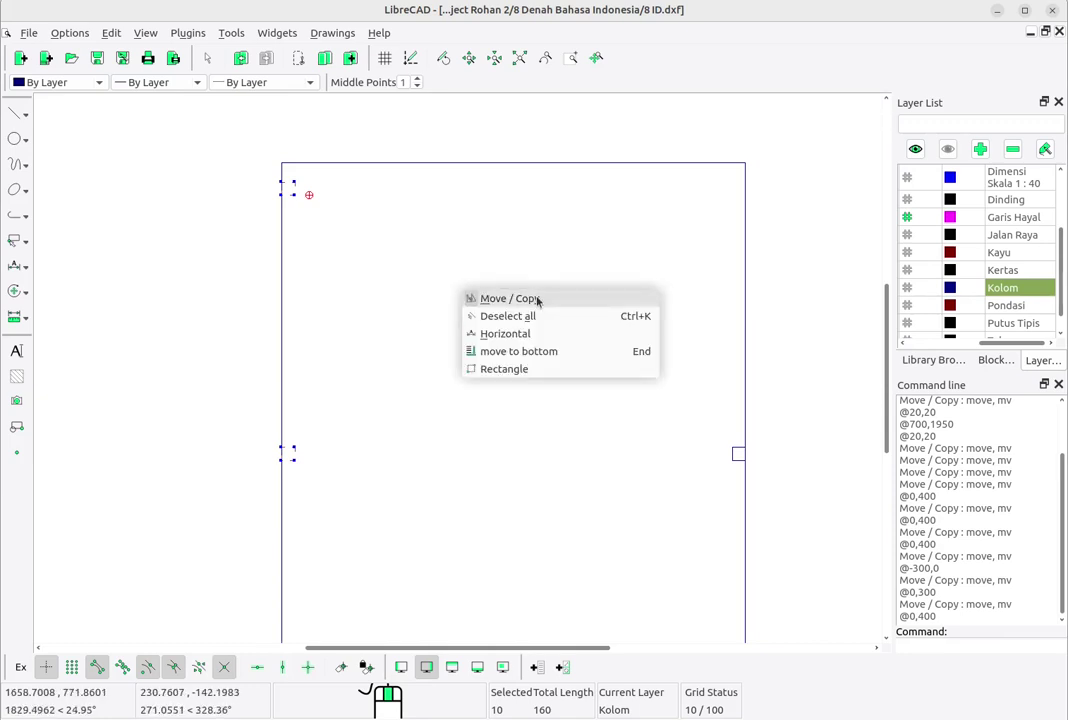
click(510, 299)
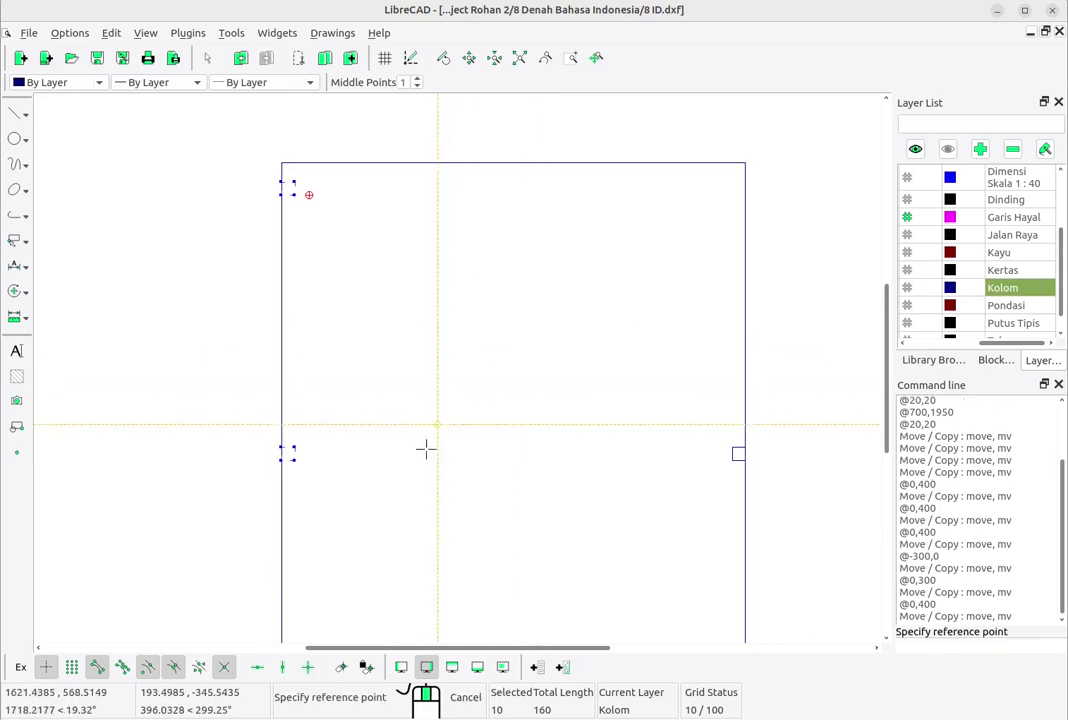
click(405, 472)
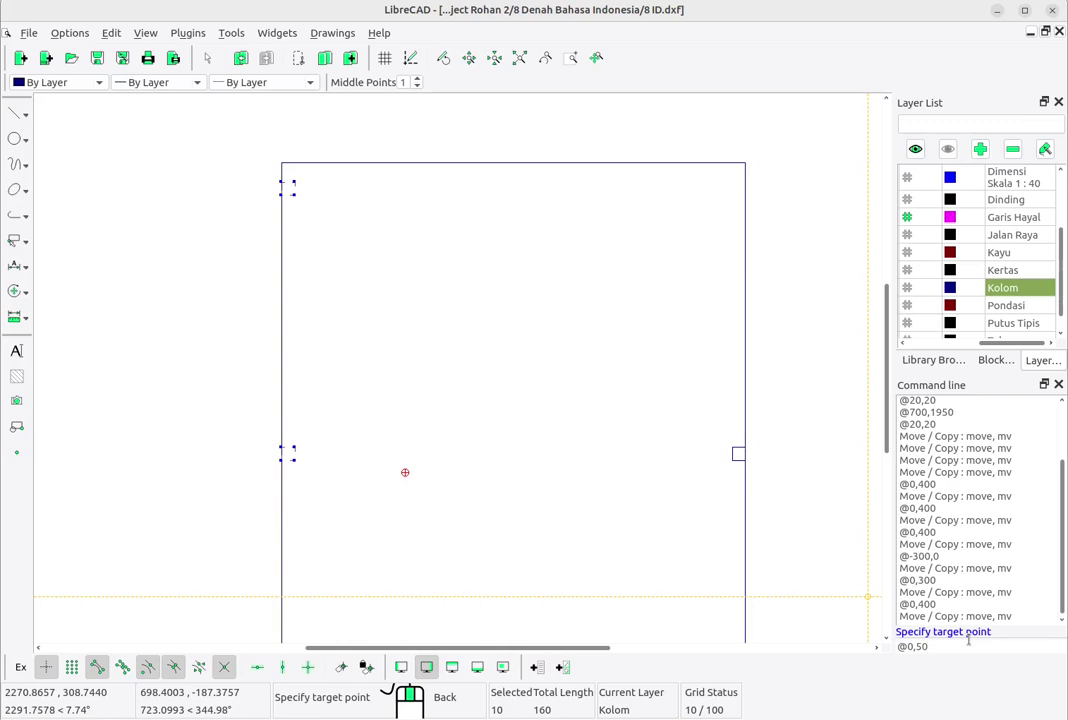
key(Return)
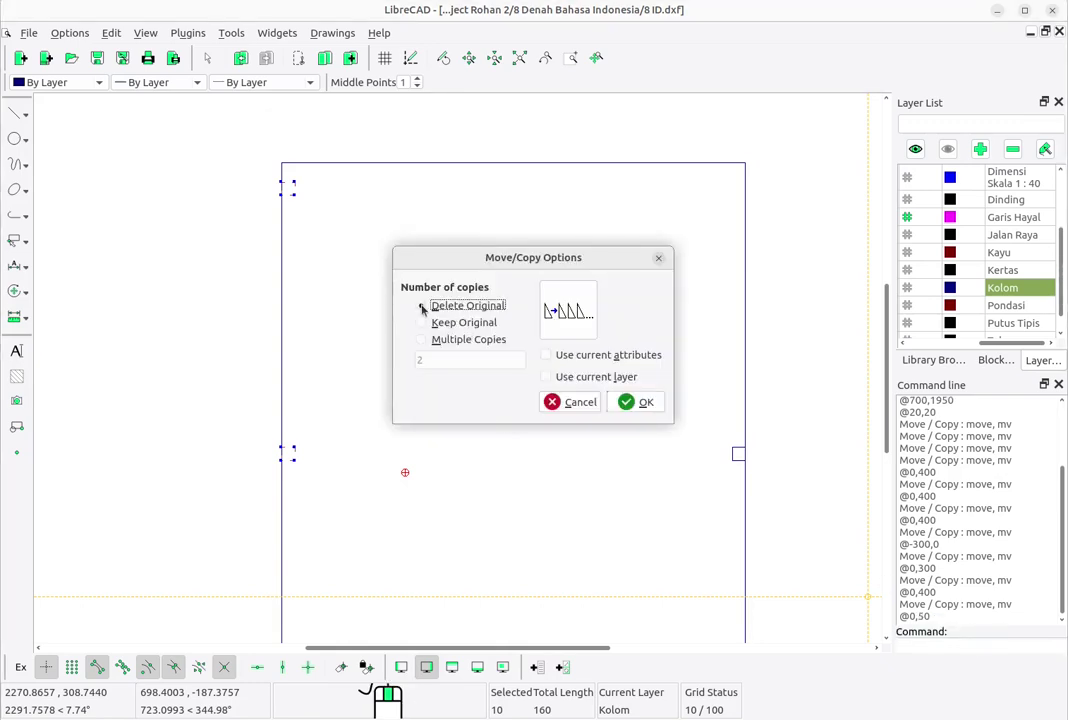
click(638, 404)
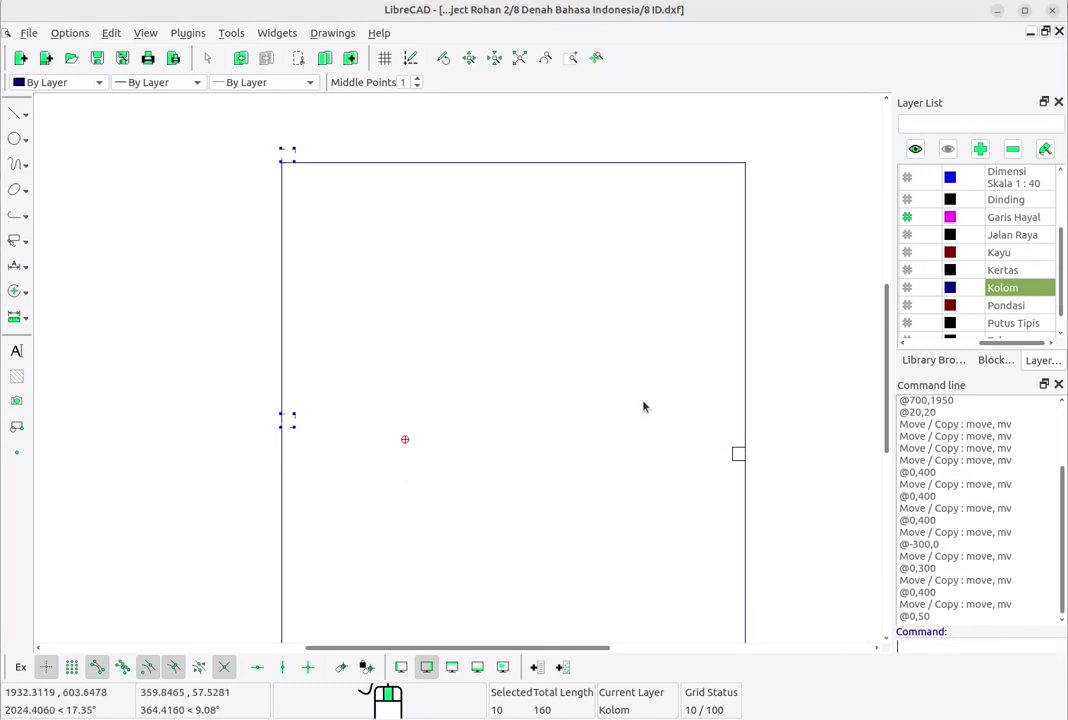
Step: Compare the two moved left-wall columns with the original's upper KAMAR TIDUR columns and deselect them
scroll(656, 374, down, 2)
mouse_move(665, 381)
middle_down()
mouse_move(643, 401)
mouse_move(551, 374)
mouse_move(496, 336)
middle_up()
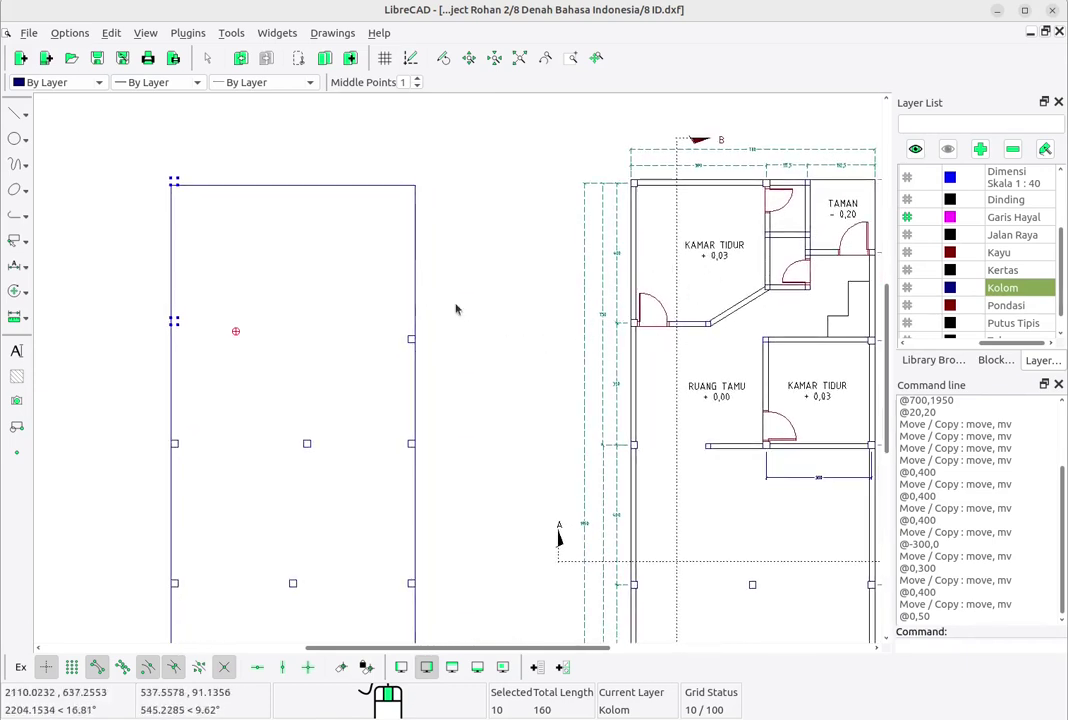
scroll(196, 215, up, 3)
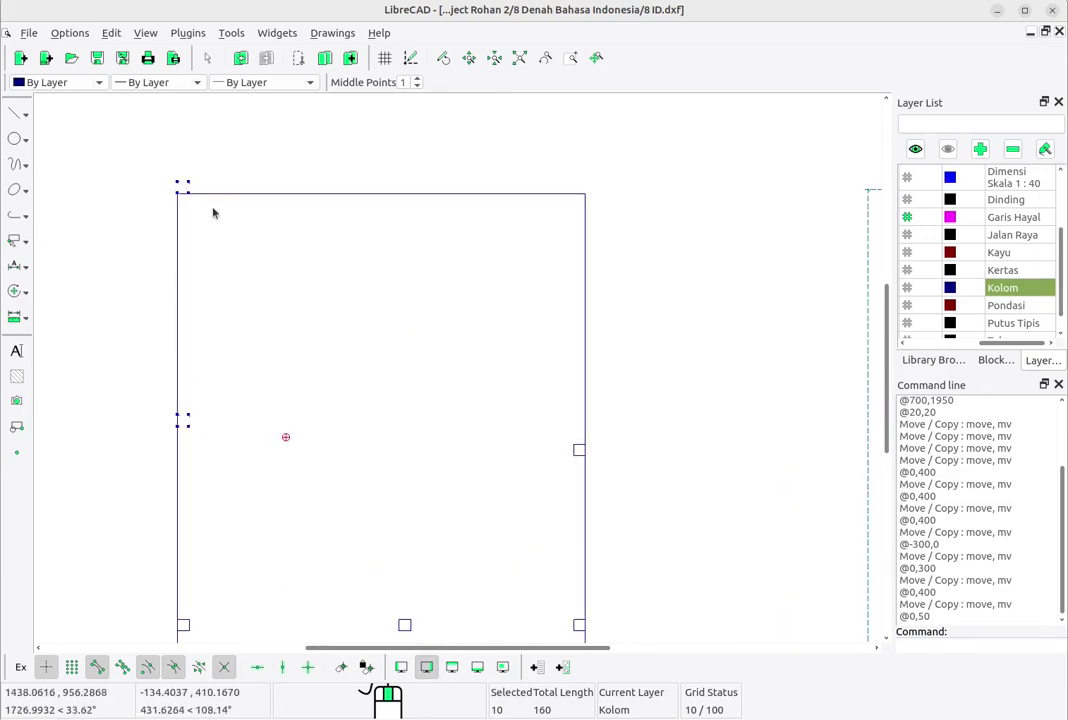
scroll(420, 330, down, 2)
middle_drag(698, 628, 560, 548)
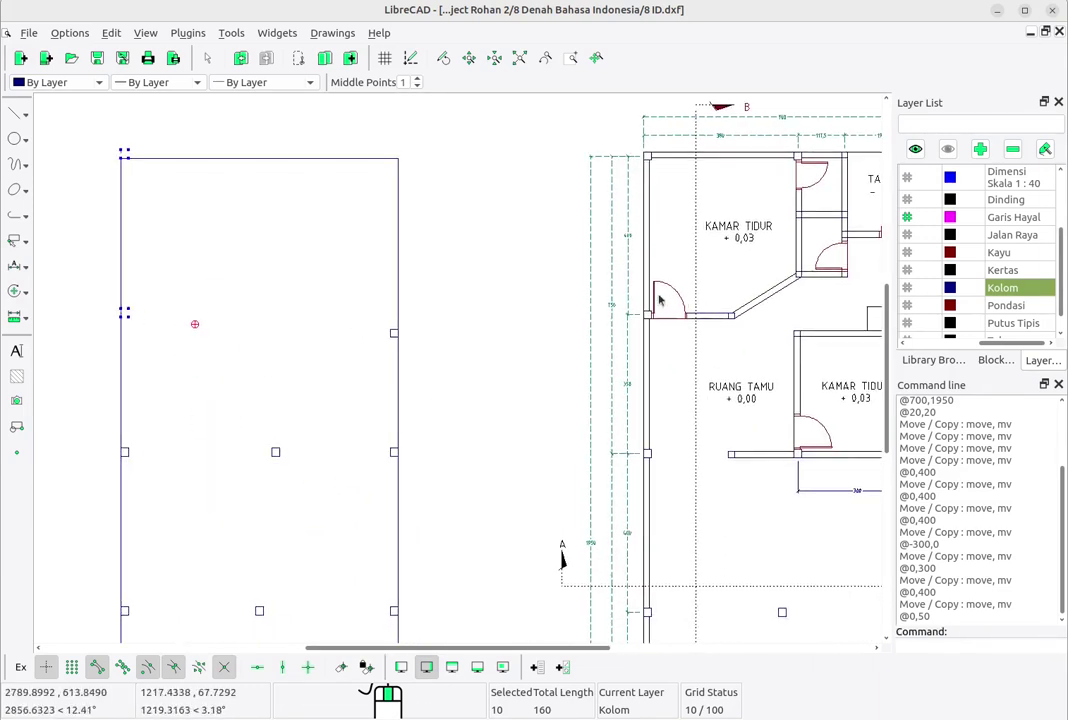
right_click(310, 267)
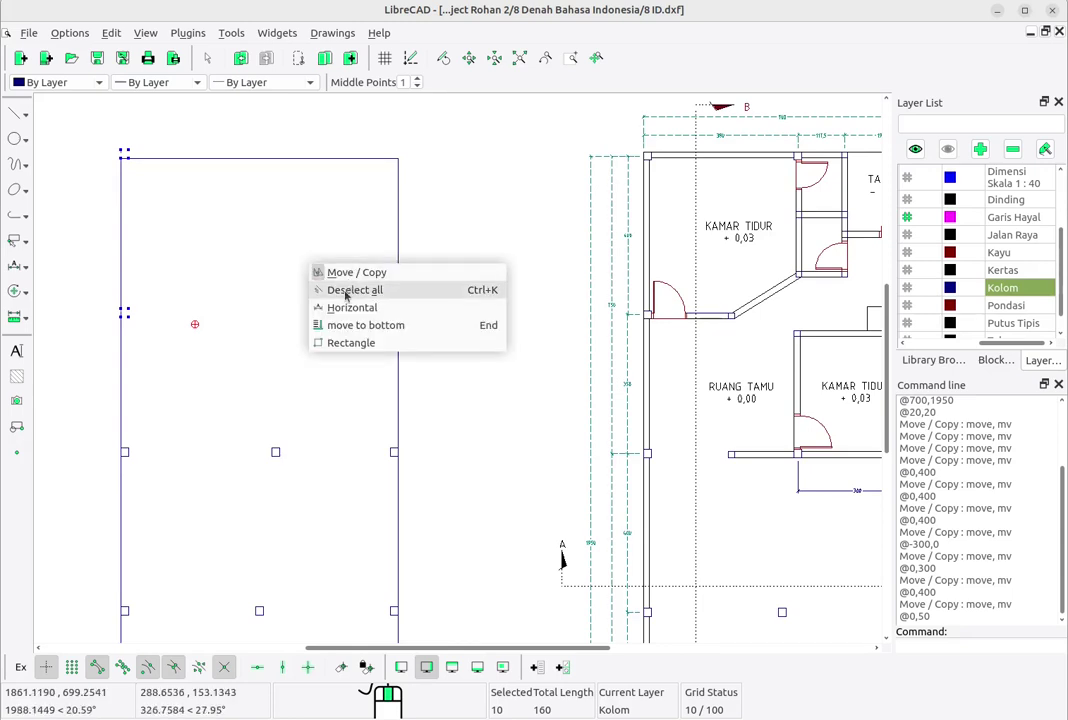
click(345, 290)
Step: Examine the original's overall vertical dimensions and where they end at the lower-left corner column
scroll(439, 331, down, 1)
mouse_move(439, 331)
middle_down()
mouse_move(436, 341)
mouse_move(446, 324)
middle_up()
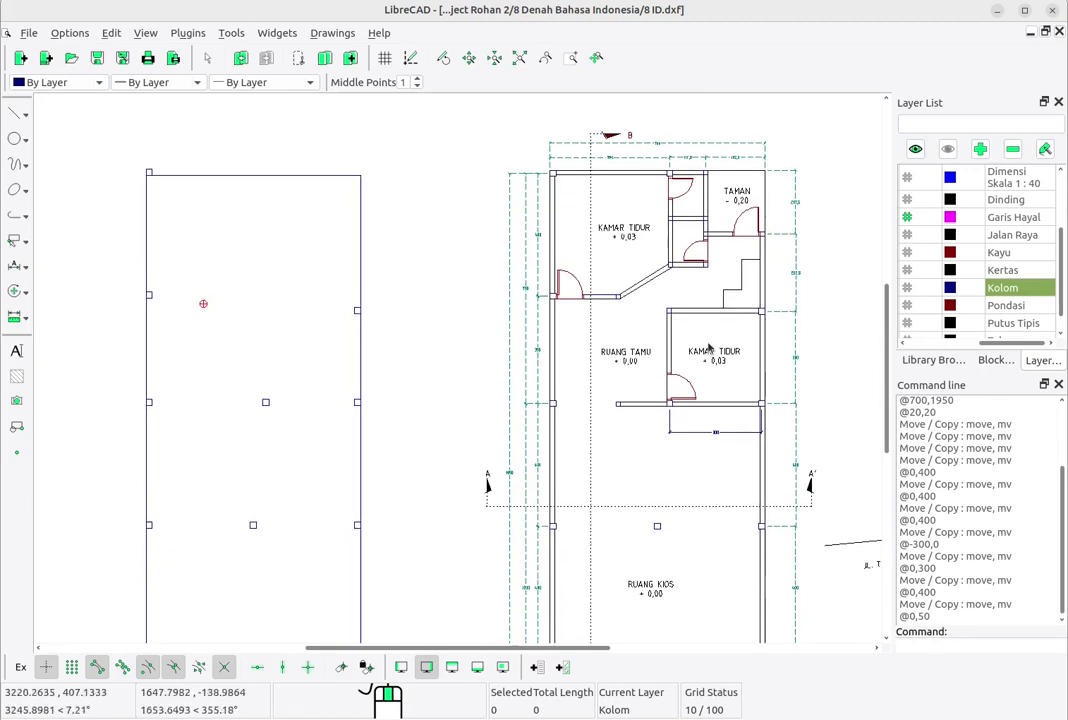
scroll(486, 483, up, 6)
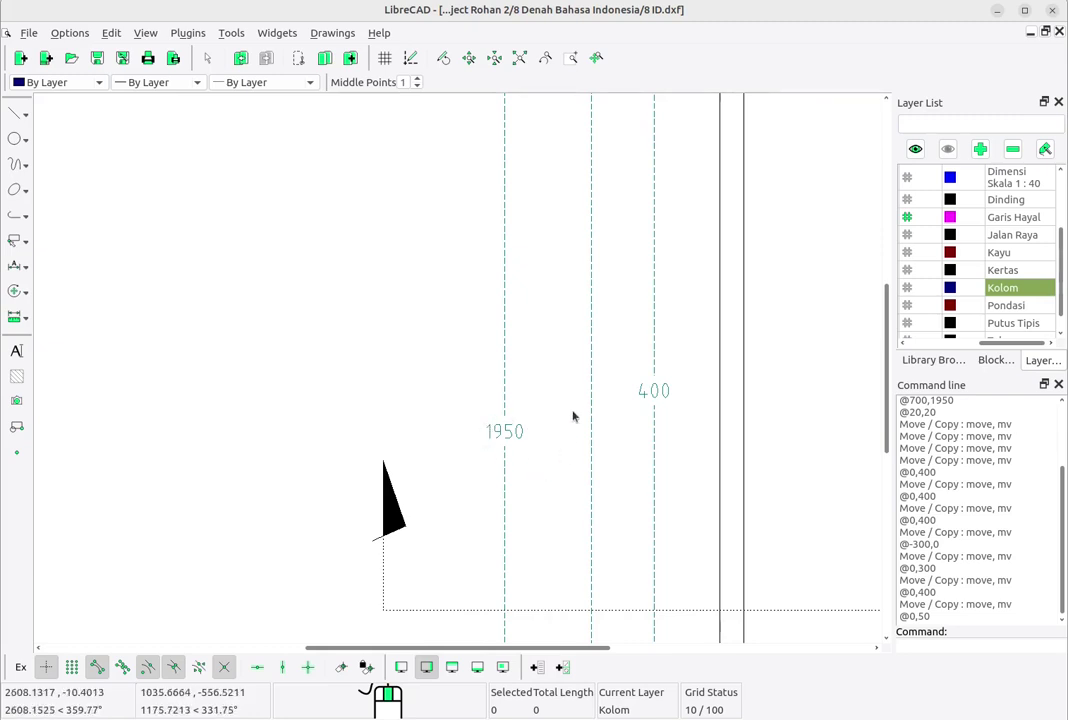
scroll(573, 416, down, 6)
middle_drag(556, 525, 601, 431)
scroll(575, 500, up, 5)
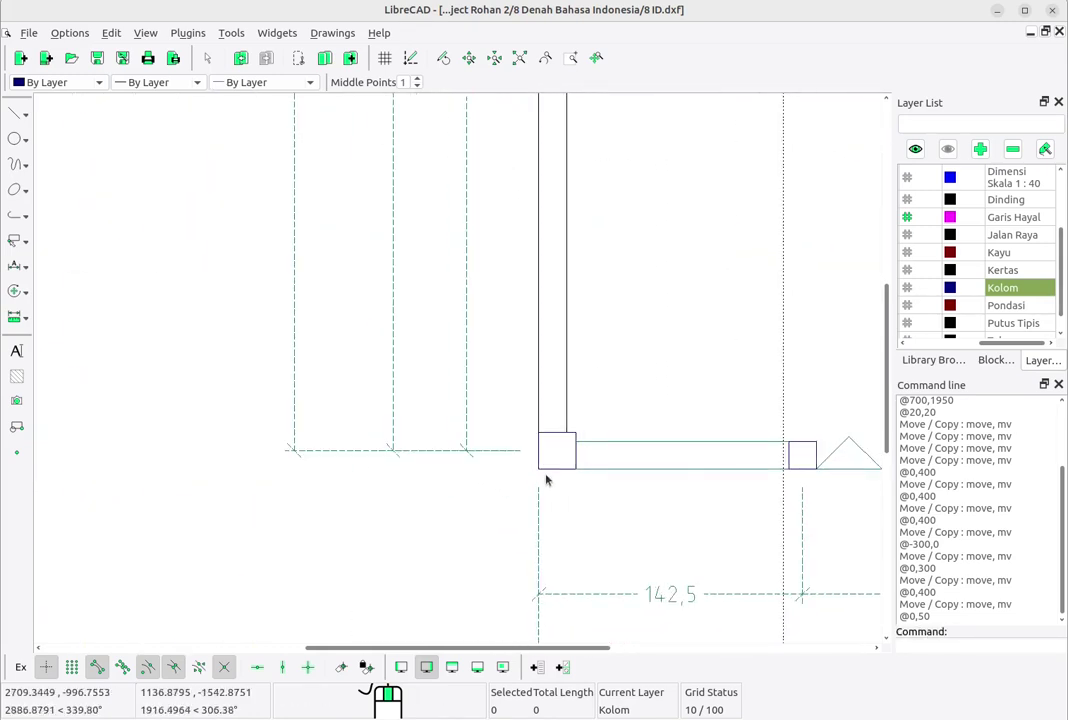
scroll(546, 480, up, 1)
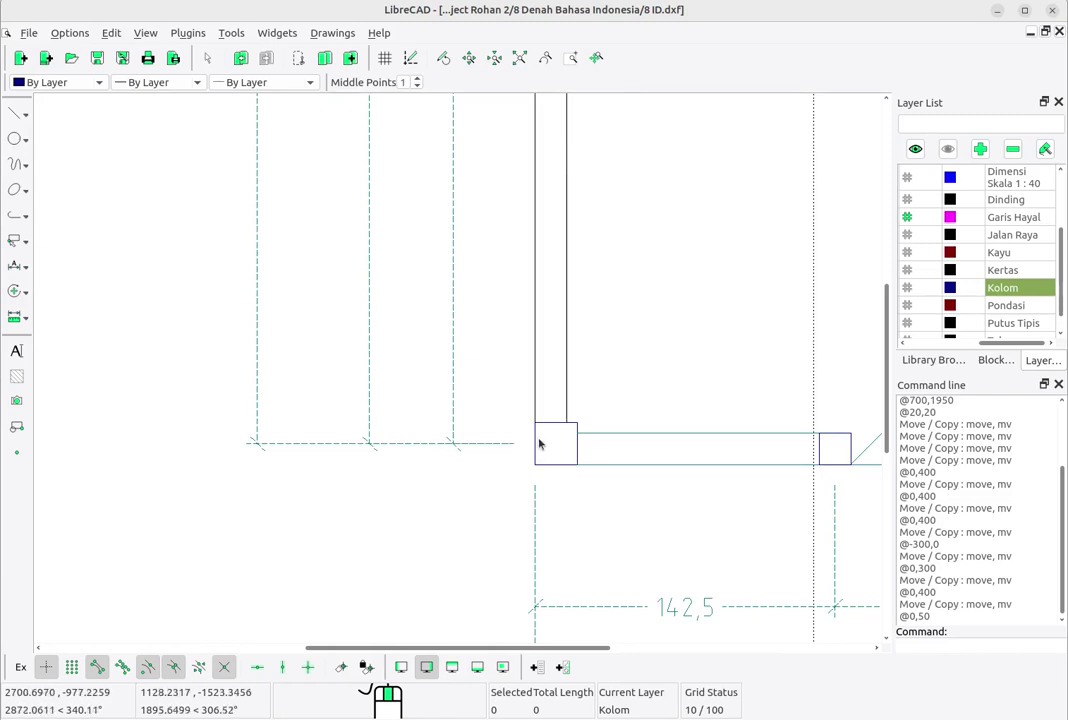
scroll(524, 451, up, 1)
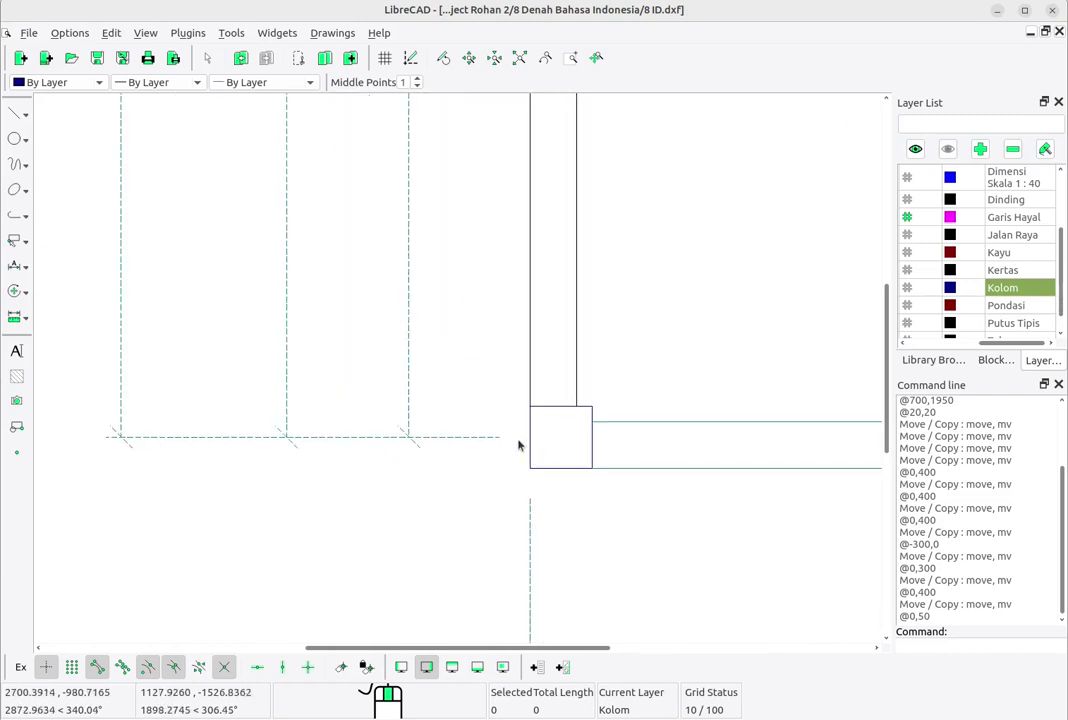
Step: Examine the original's left-wall columns from the lower-left corner up to the upper KAMAR TIDUR
scroll(520, 443, down, 2)
mouse_move(532, 477)
middle_down()
mouse_move(578, 277)
mouse_move(560, 287)
middle_up()
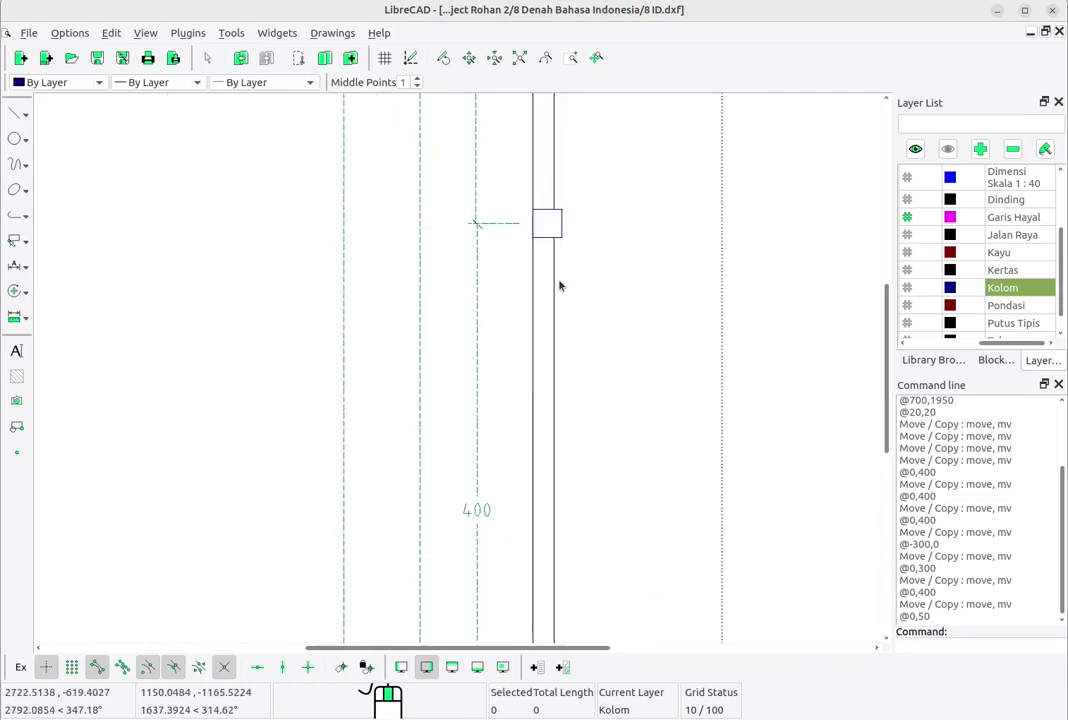
scroll(560, 287, down, 5)
ctrl+scroll(579, 241, up, 10)
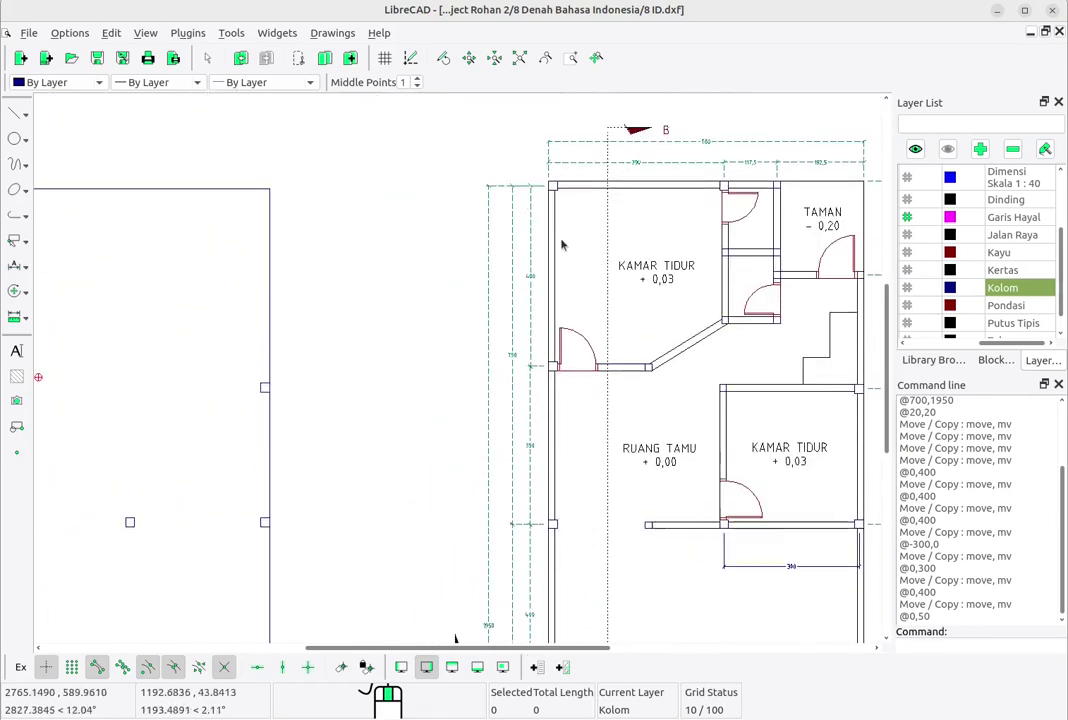
scroll(551, 191, up, 3)
scroll(548, 217, down, 3)
mouse_move(517, 410)
middle_down()
mouse_move(681, 410)
mouse_move(880, 370)
middle_up()
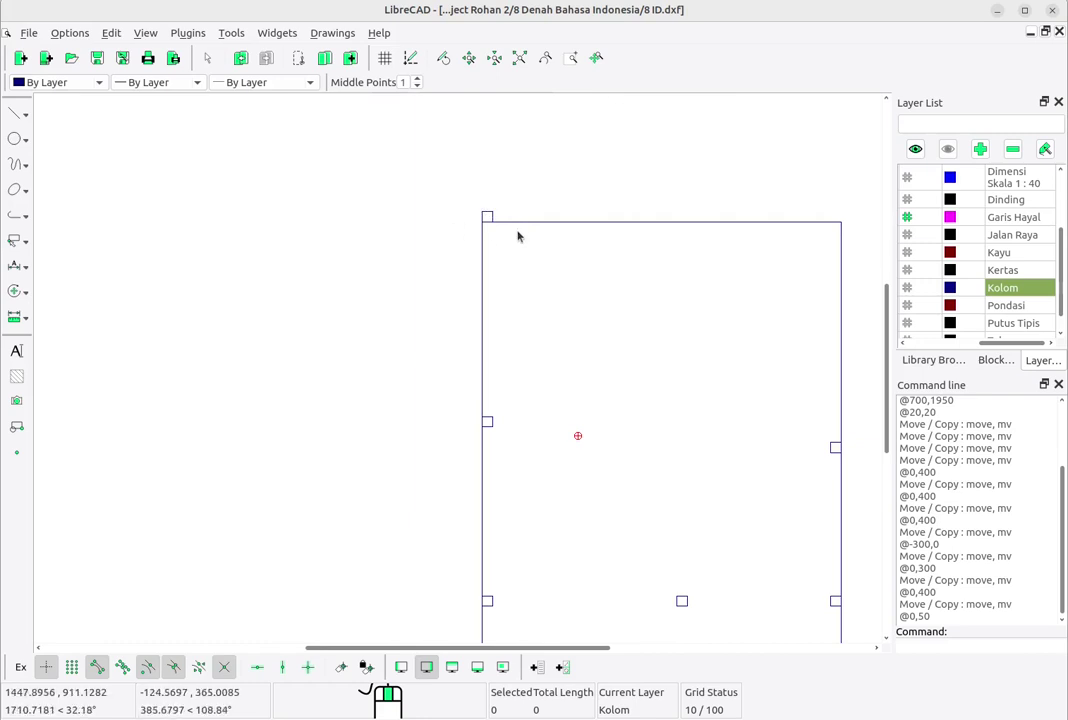
Step: Inspect how the new columns sit against the outline, from the upper-left column down to the lower-left corner
middle_drag(629, 341, 578, 279)
scroll(546, 277, down, 3)
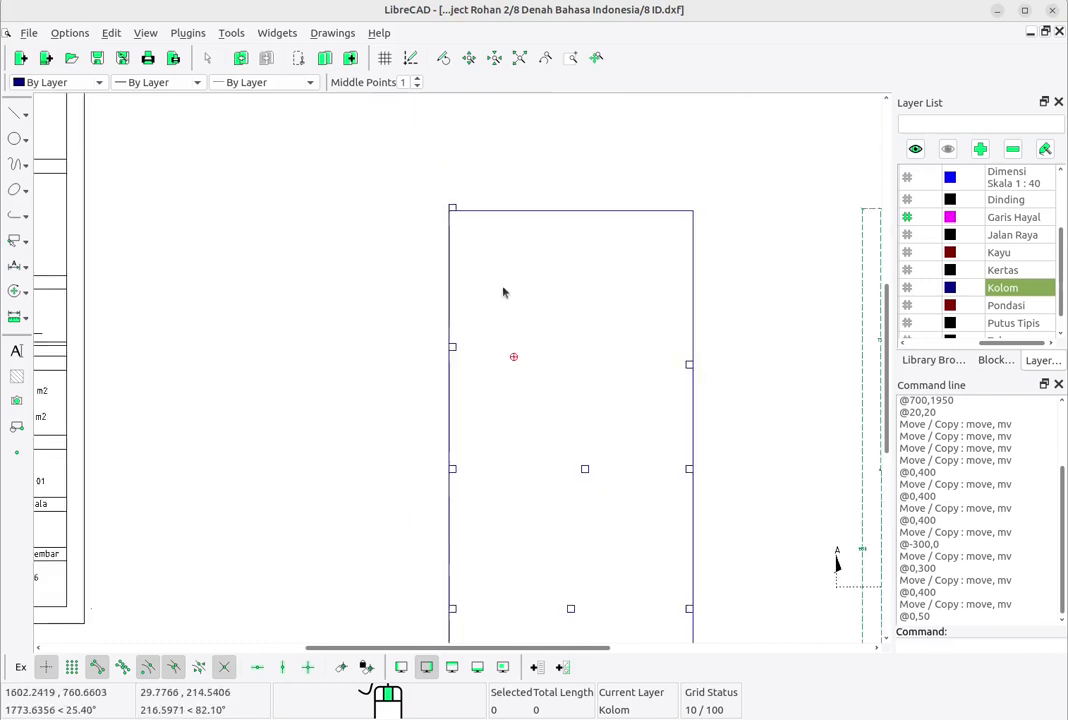
mouse_move(503, 292)
middle_down()
mouse_move(543, 353)
mouse_move(539, 112)
middle_up()
middle_drag(527, 539, 543, 371)
scroll(519, 523, up, 1)
scroll(572, 447, up, 2)
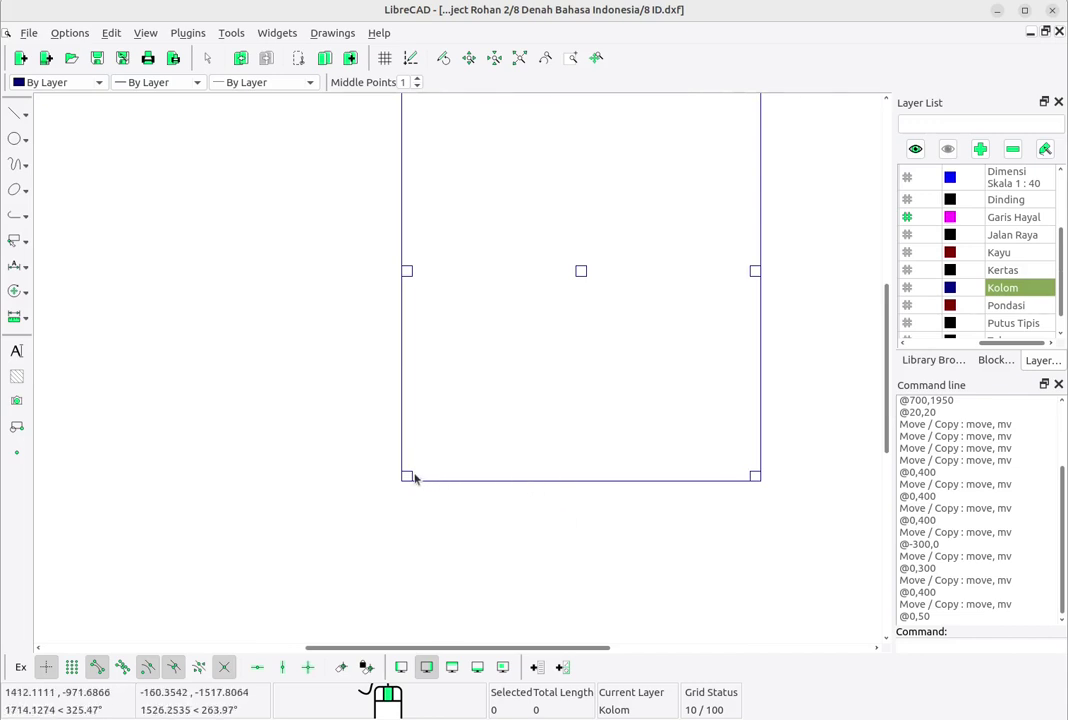
mouse_move(748, 393)
middle_down()
mouse_move(772, 498)
mouse_move(365, 400)
mouse_move(774, 405)
middle_up()
scroll(405, 490, up, 6)
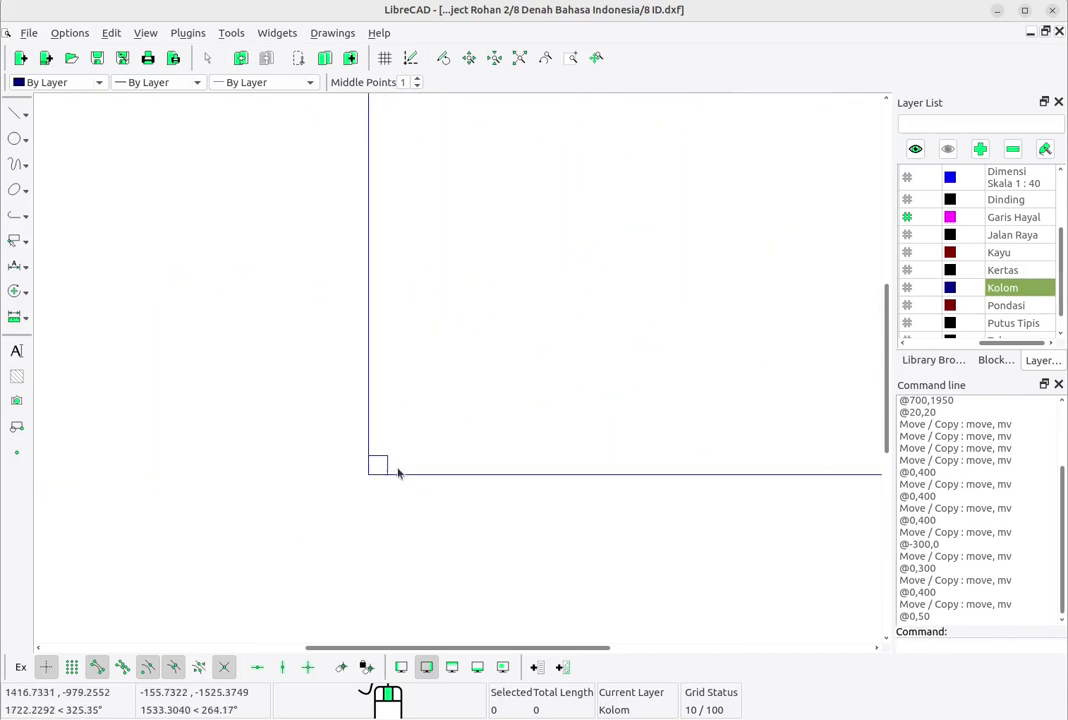
scroll(375, 470, up, 1)
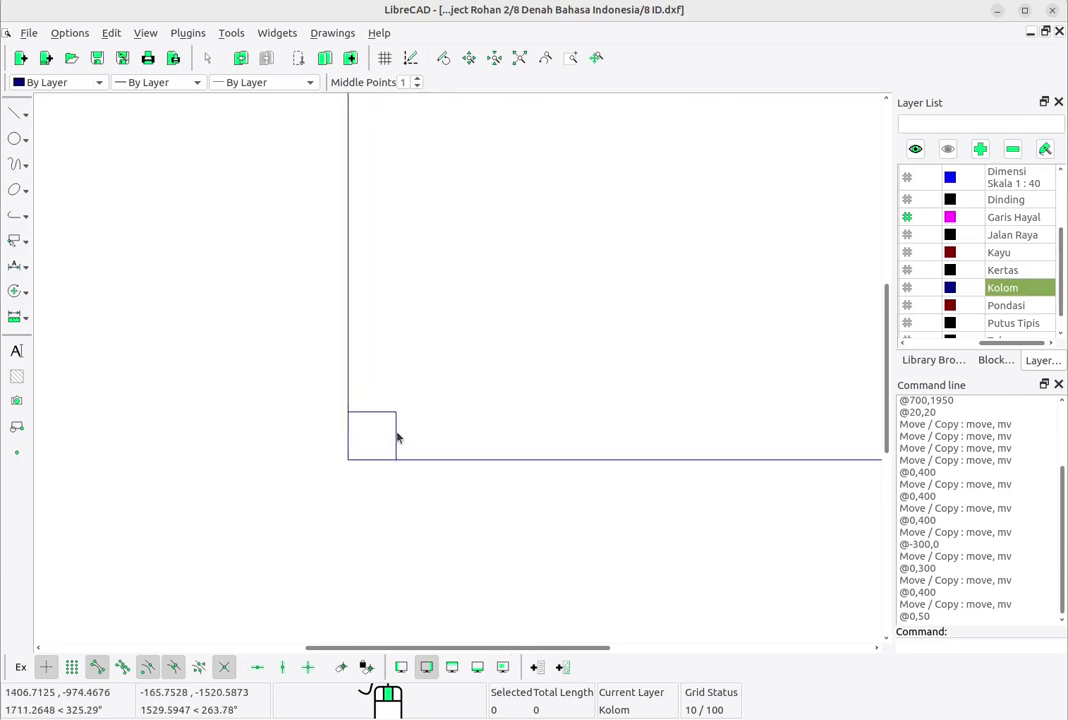
Step: Move the new outline from its lower-left corner up to the midpoint of the corner column's outer side, deleting the original, and deselect it
scroll(528, 466, down, 8)
mouse_move(512, 464)
middle_down()
mouse_move(432, 513)
mouse_move(303, 530)
middle_up()
drag(663, 575, 588, 445)
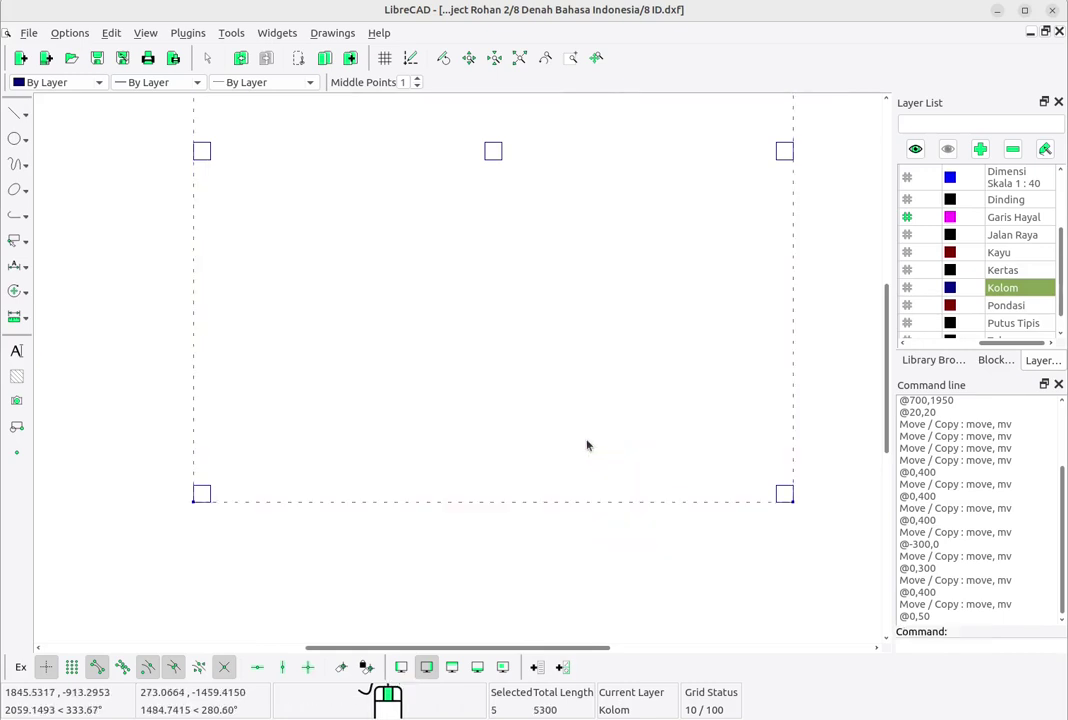
scroll(250, 485, up, 2)
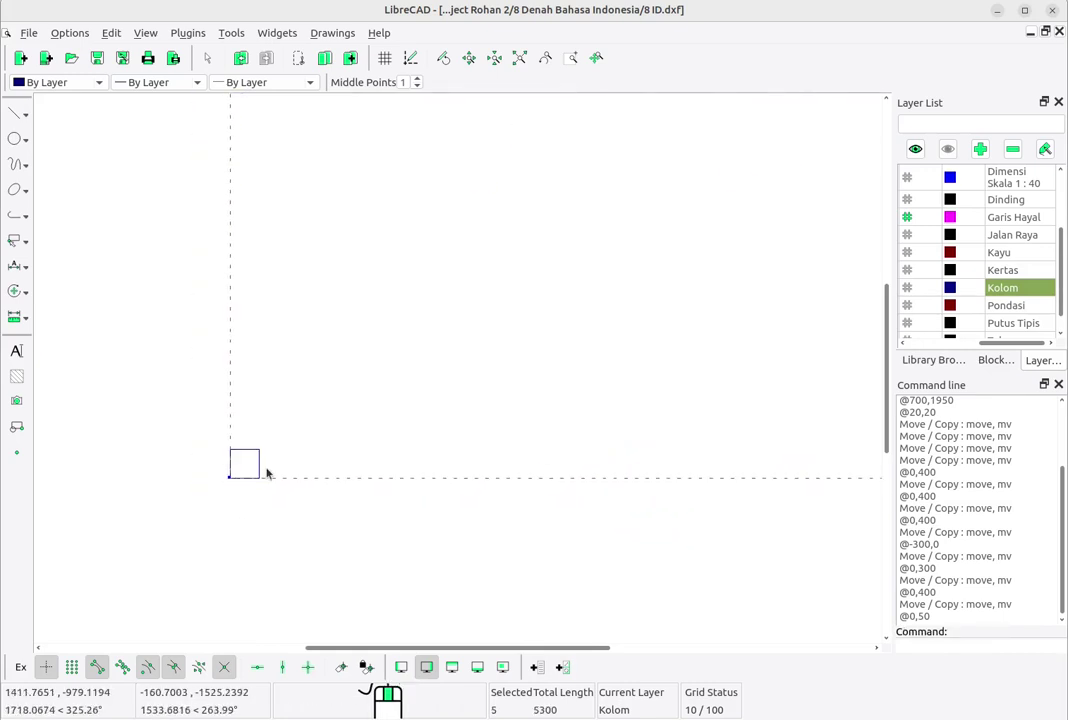
scroll(258, 463, up, 1)
right_click(350, 378)
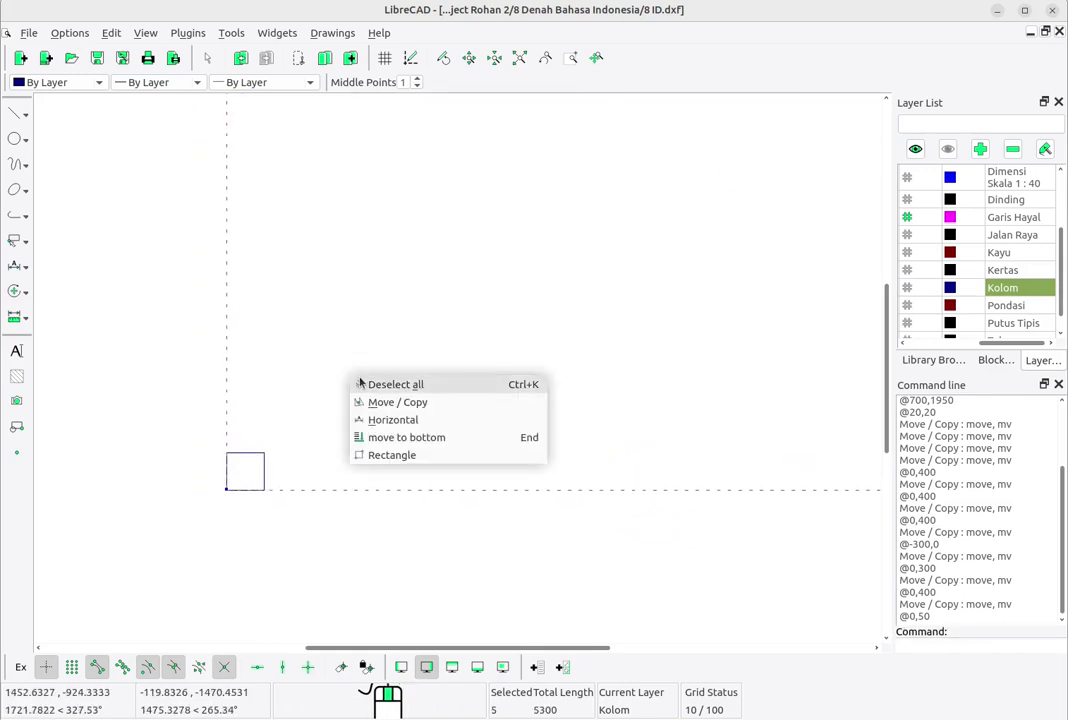
click(408, 403)
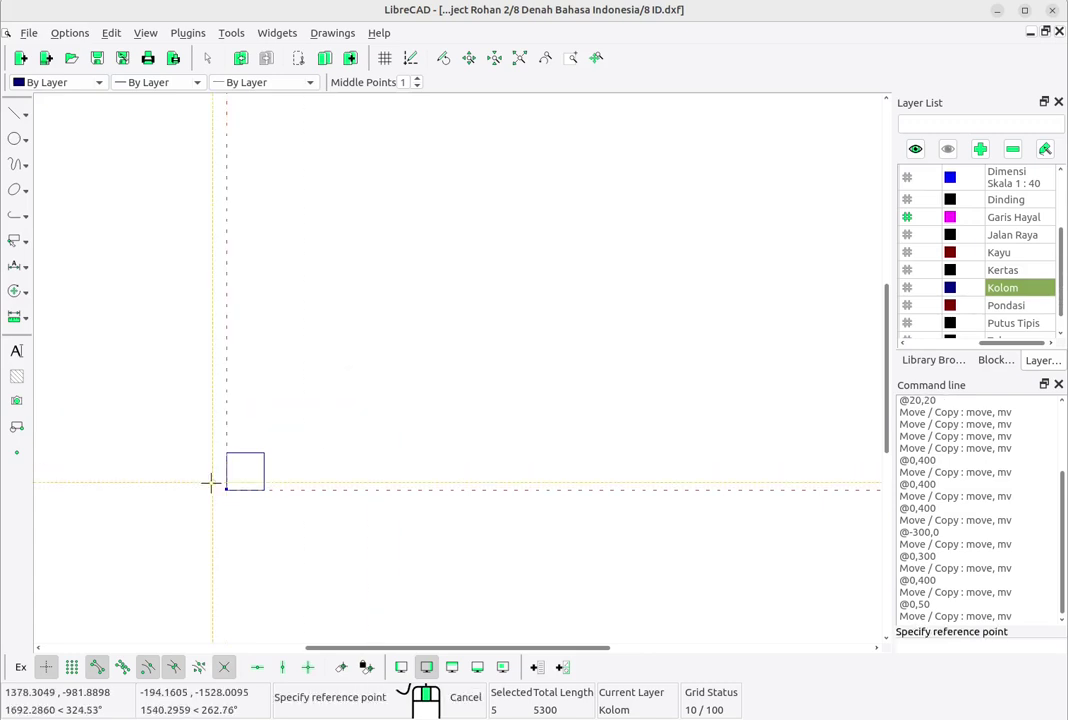
scroll(215, 485, up, 3)
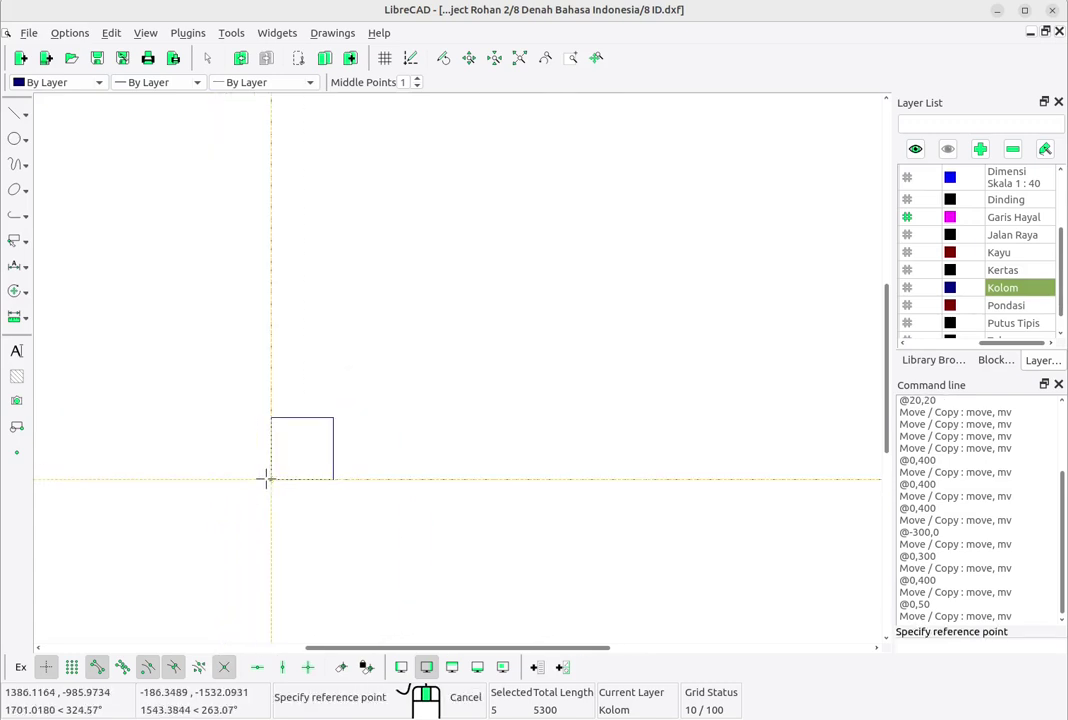
click(269, 479)
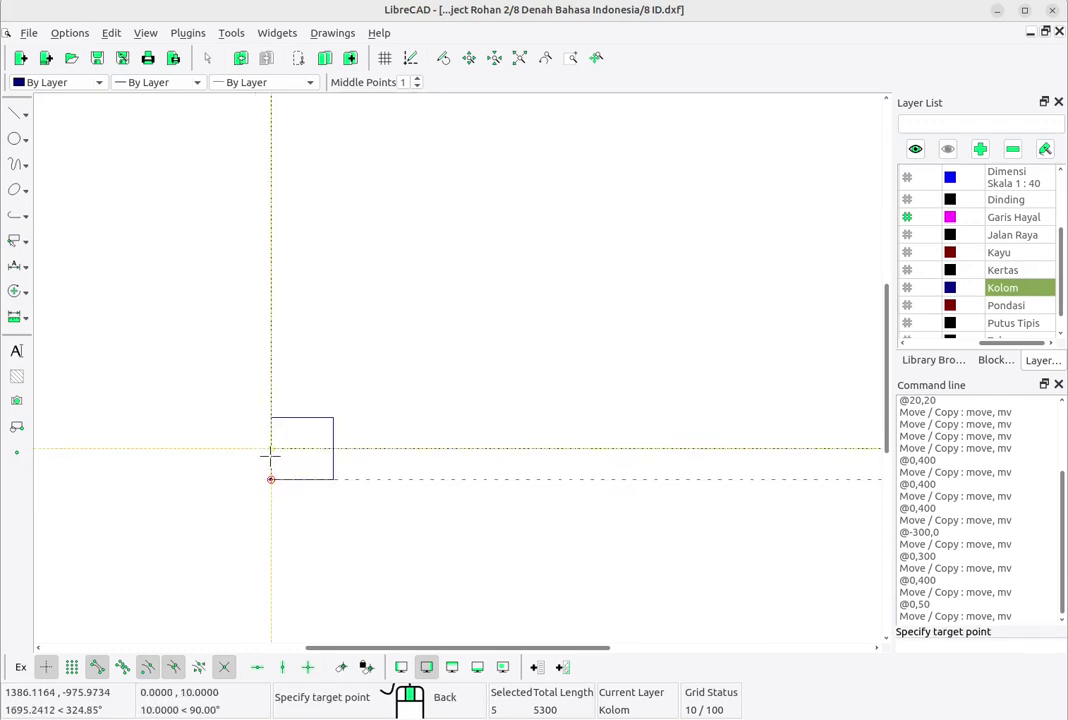
click(269, 449)
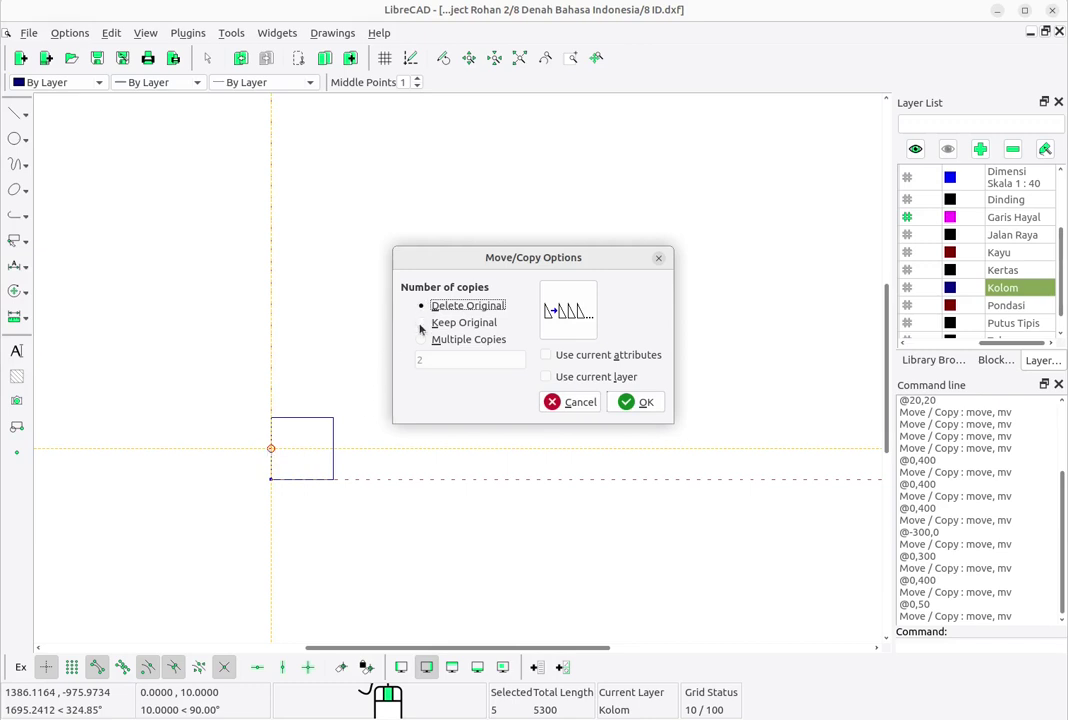
click(645, 402)
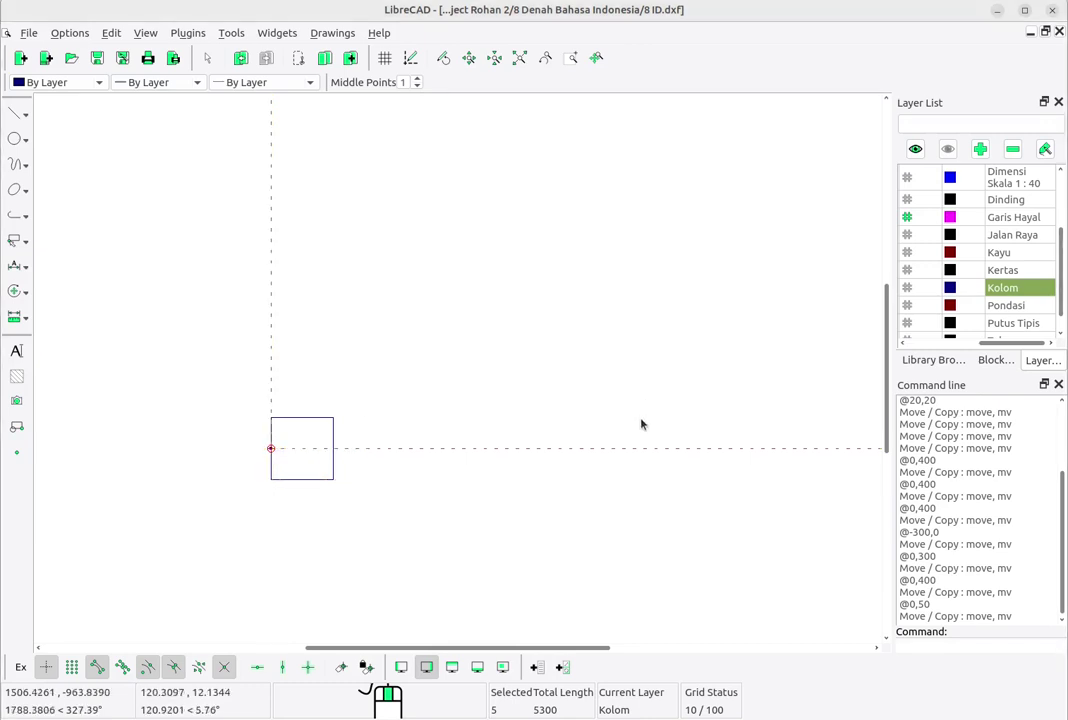
scroll(642, 430, down, 4)
scroll(642, 432, down, 6)
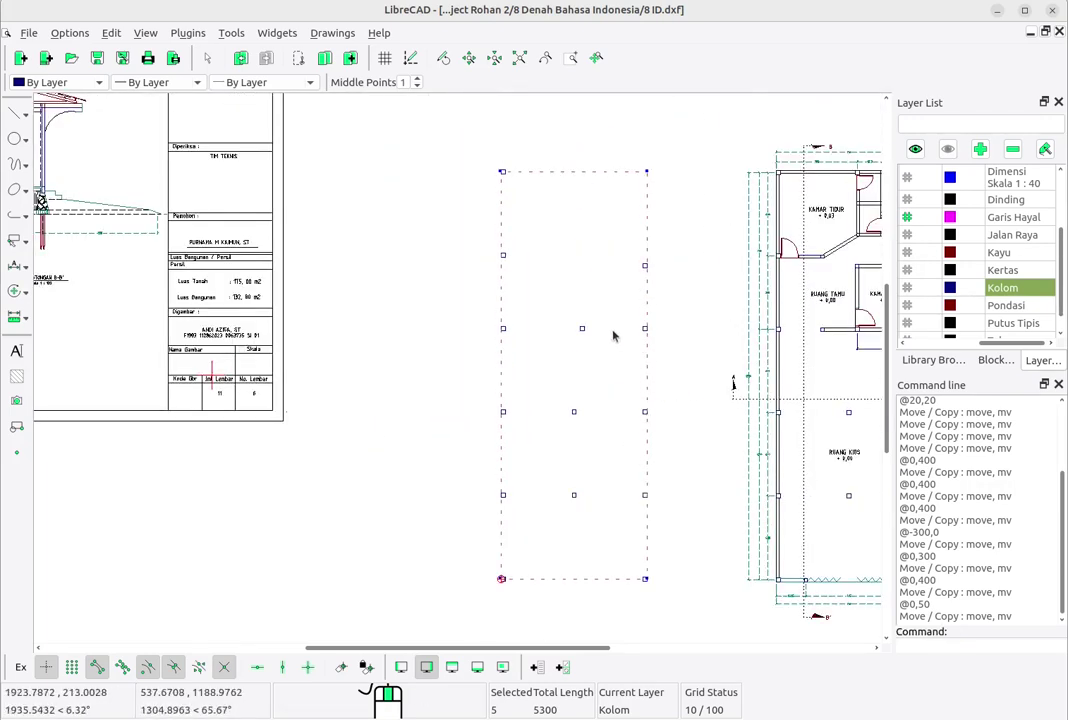
right_click(614, 336)
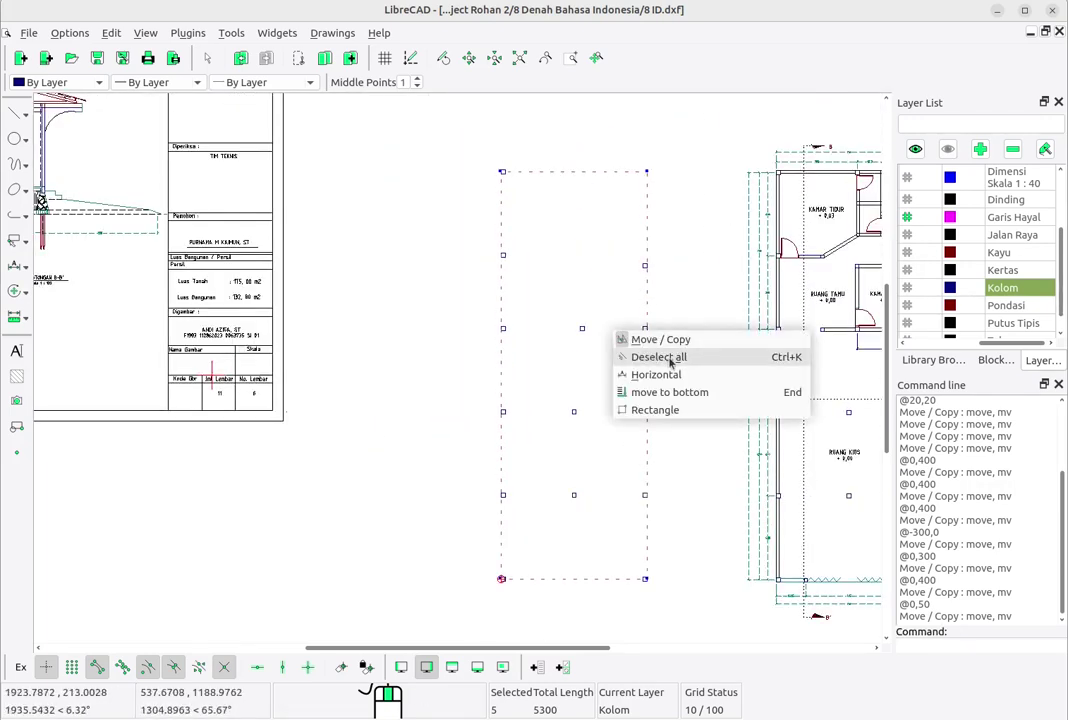
click(670, 362)
Step: Check the moved outline's edges and examine the original's upper-left corner column with its horizontal dimensions above KAMAR TIDUR
middle_drag(532, 255, 614, 325)
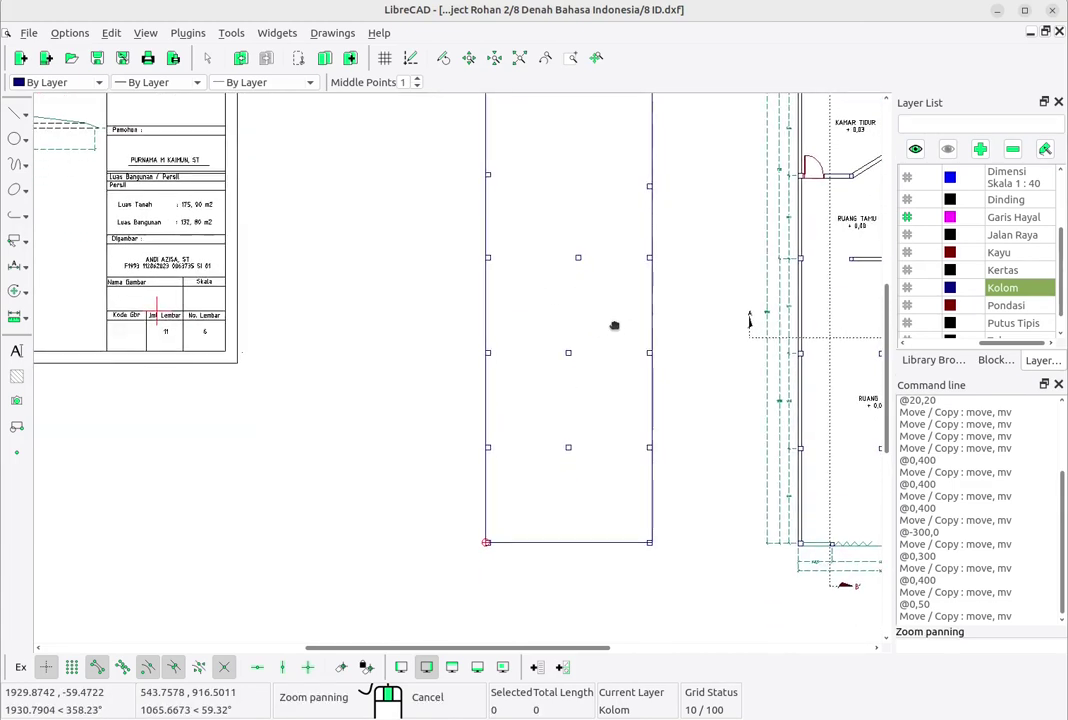
scroll(622, 400, up, 2)
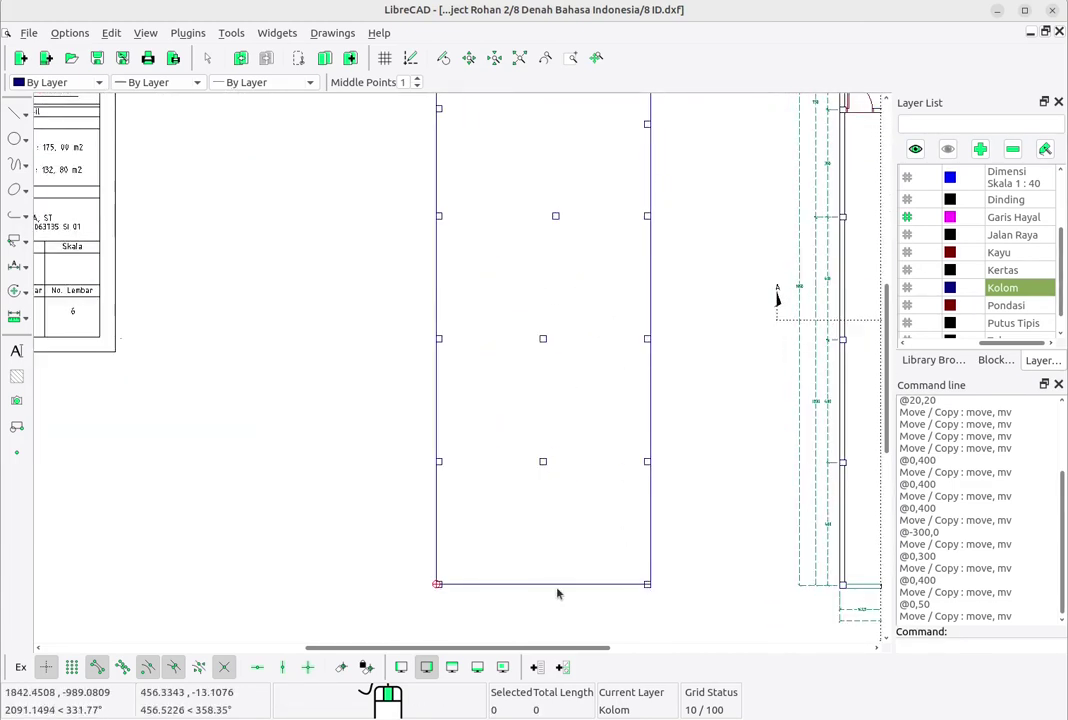
middle_drag(547, 327, 547, 427)
middle_drag(604, 284, 604, 508)
middle_drag(770, 412, 563, 414)
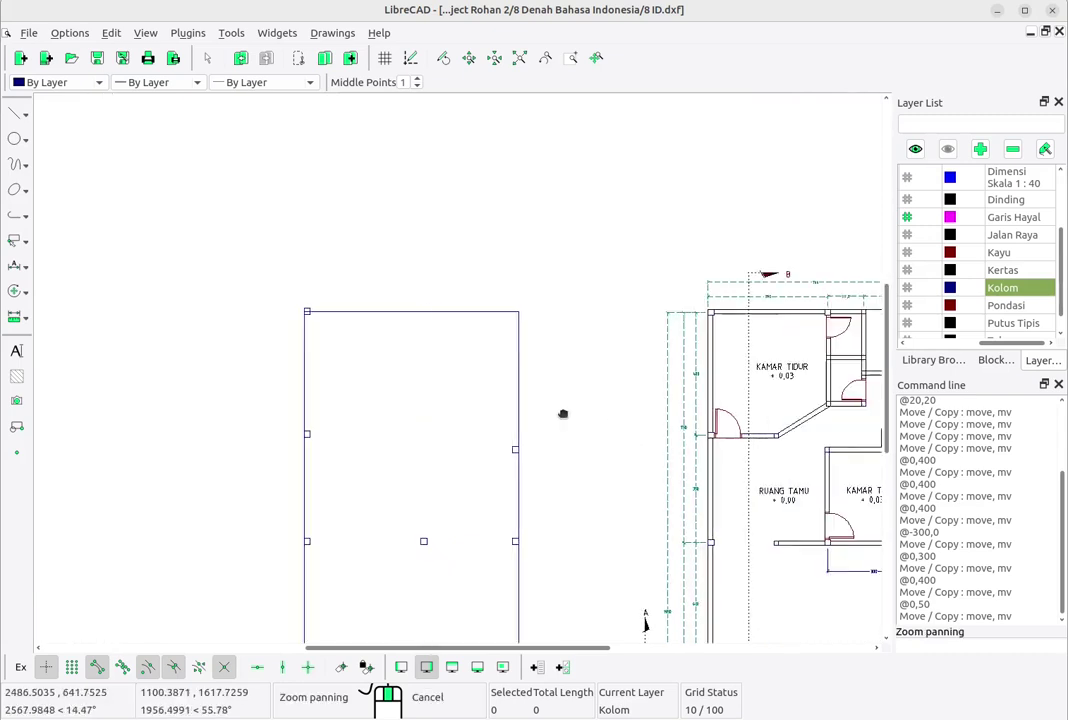
scroll(610, 336, up, 5)
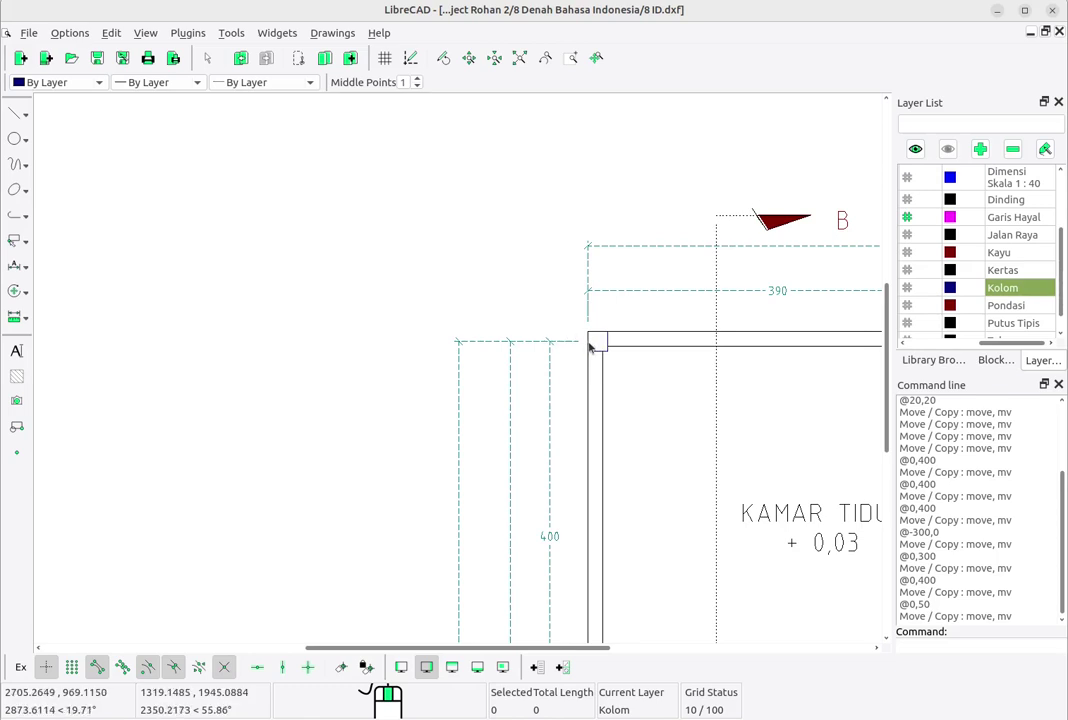
scroll(592, 345, up, 3)
scroll(612, 345, down, 1)
middle_drag(613, 346, 403, 380)
scroll(440, 368, down, 2)
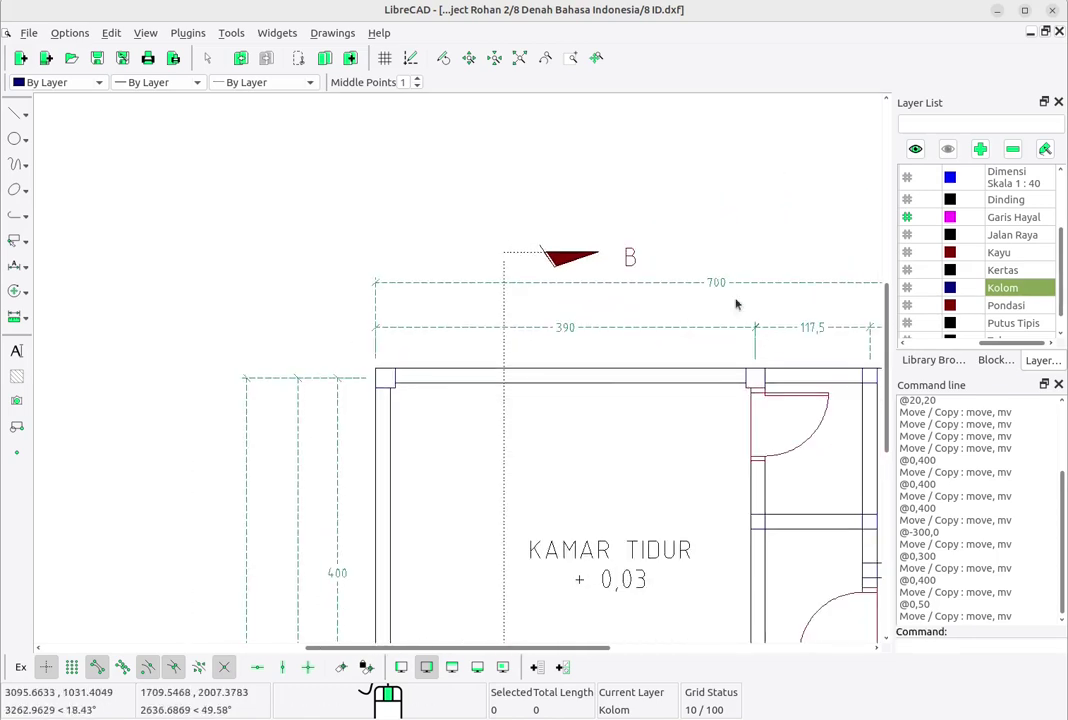
scroll(408, 379, up, 3)
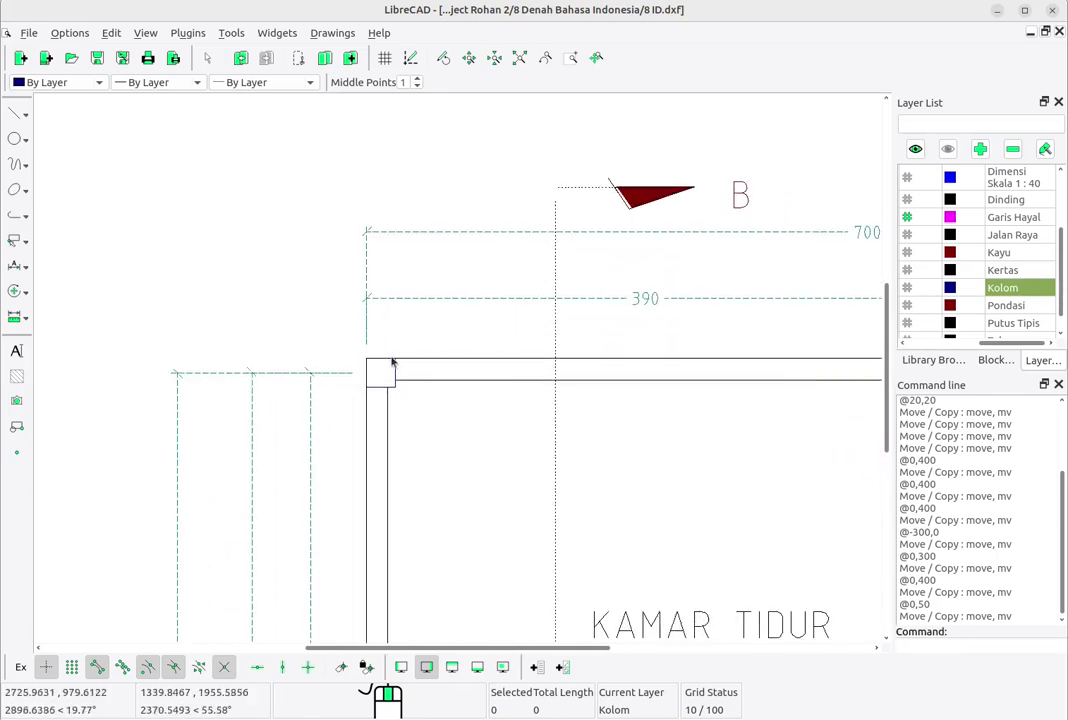
middle_drag(363, 398, 836, 253)
Step: Compare the new outline's complete column layout with the original floor plan beside it
scroll(476, 357, down, 9)
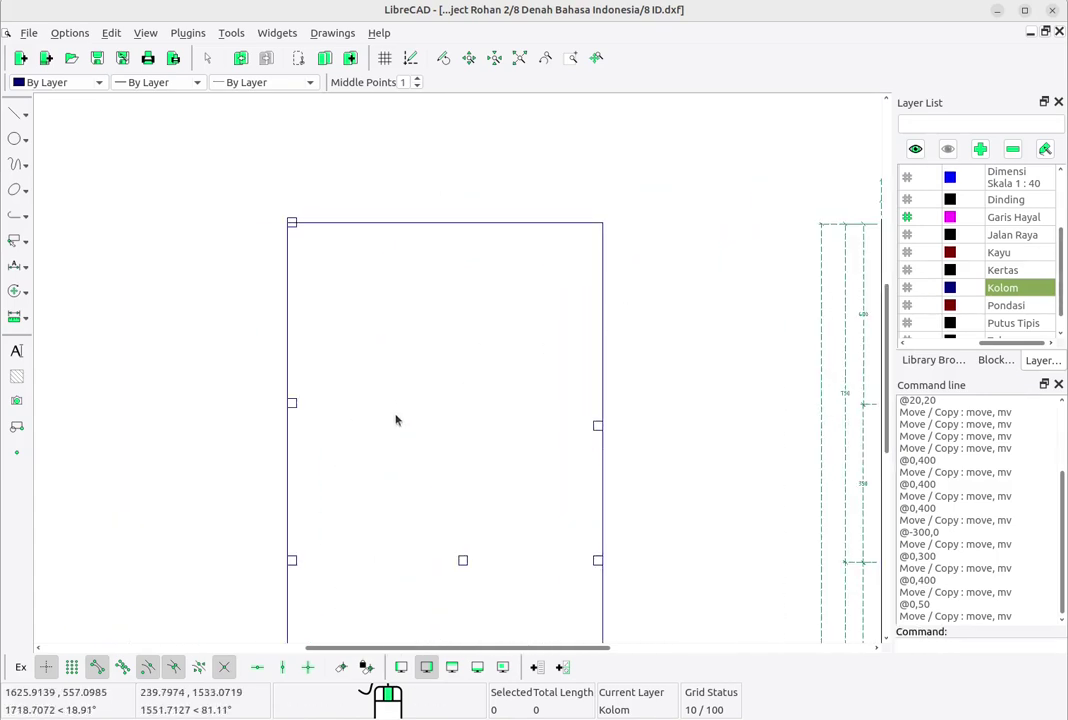
middle_drag(396, 420, 396, 231)
scroll(436, 293, down, 3)
middle_drag(525, 458, 520, 429)
scroll(520, 429, down, 4)
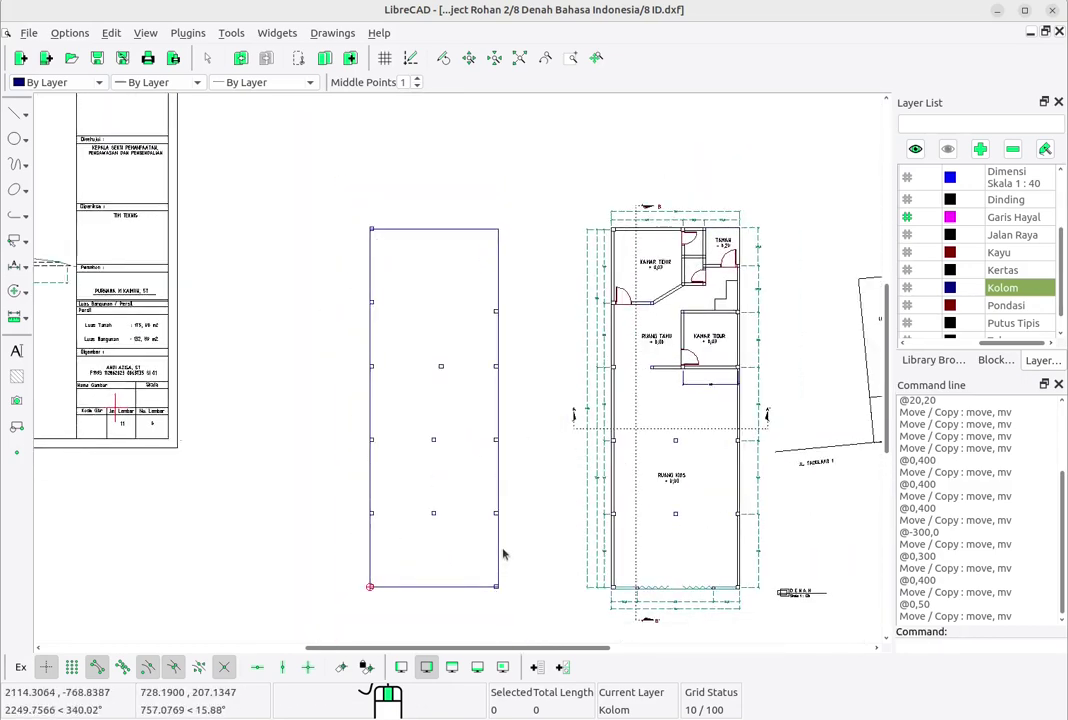
scroll(503, 547, up, 2)
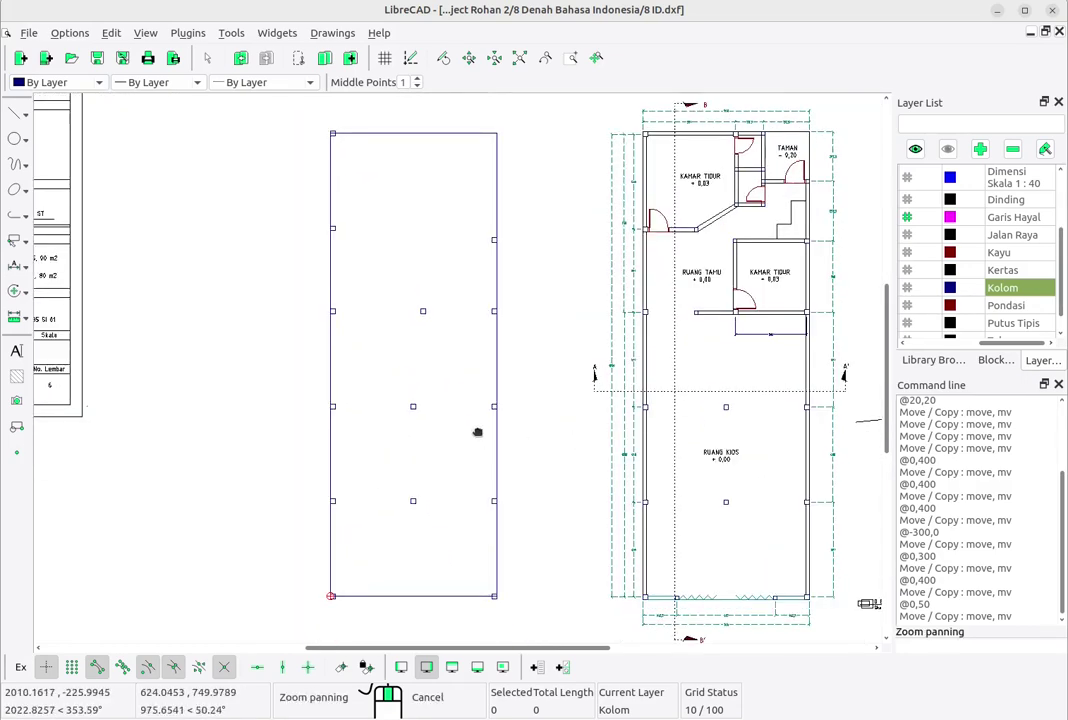
mouse_move(477, 434)
middle_down()
mouse_move(478, 461)
mouse_move(498, 406)
middle_up()
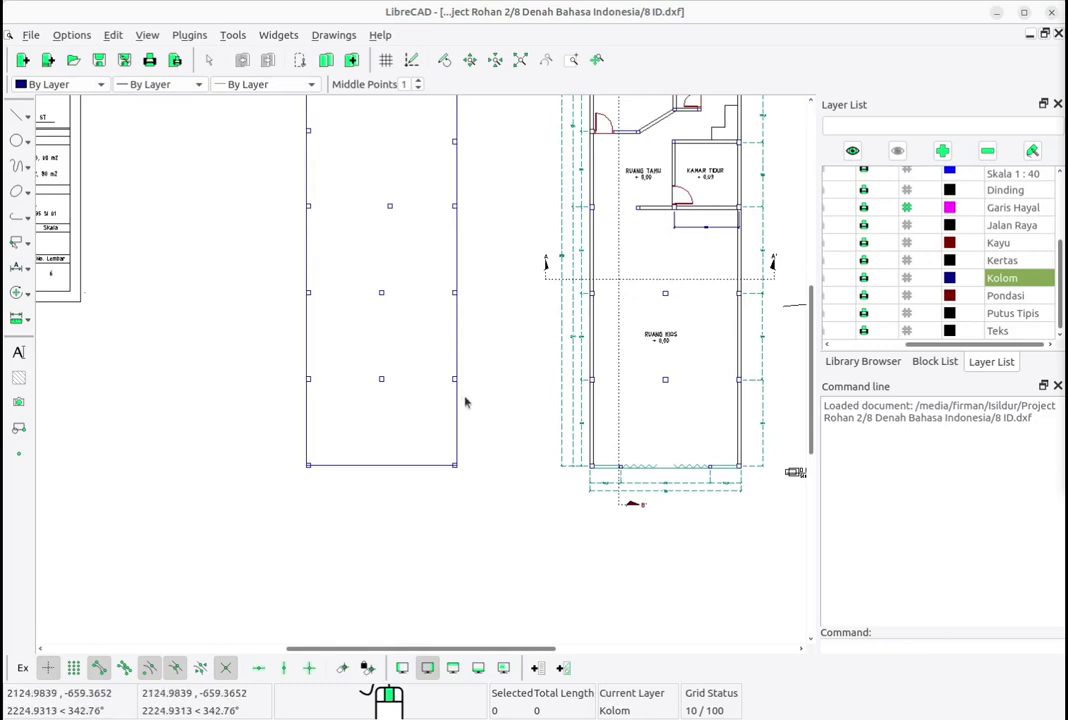
Step: Examine the original's front wall below RUANG KIOS, checking the small columns beside the folding doors and their horizontal dimensions
middle_drag(467, 391, 512, 521)
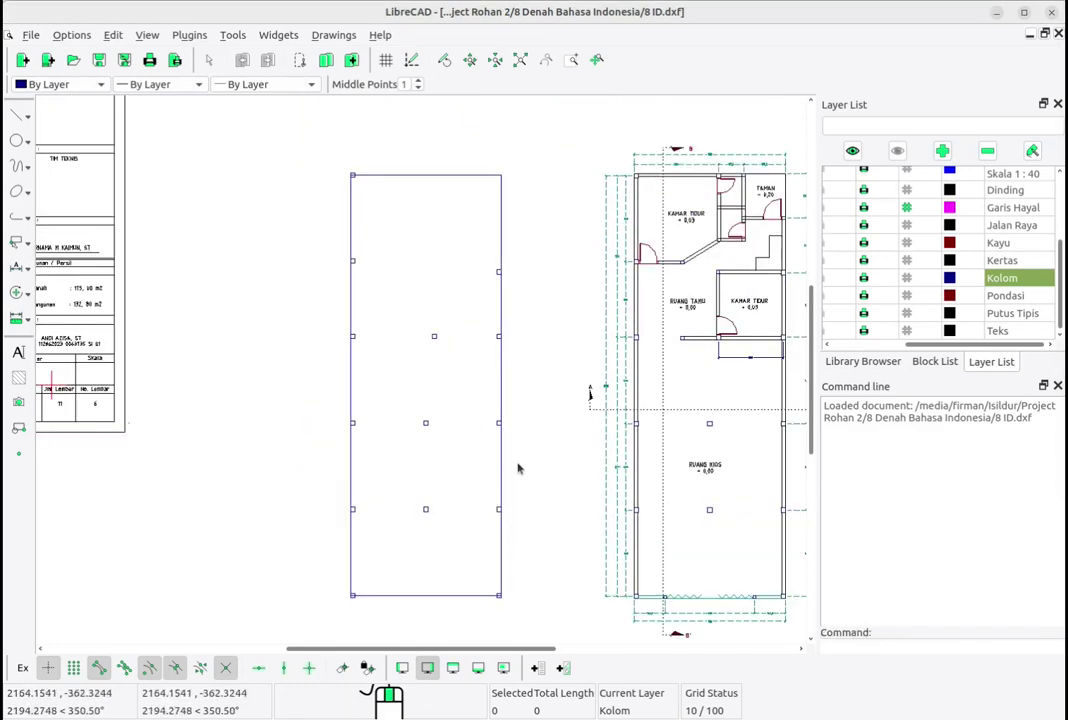
scroll(690, 598, up, 10)
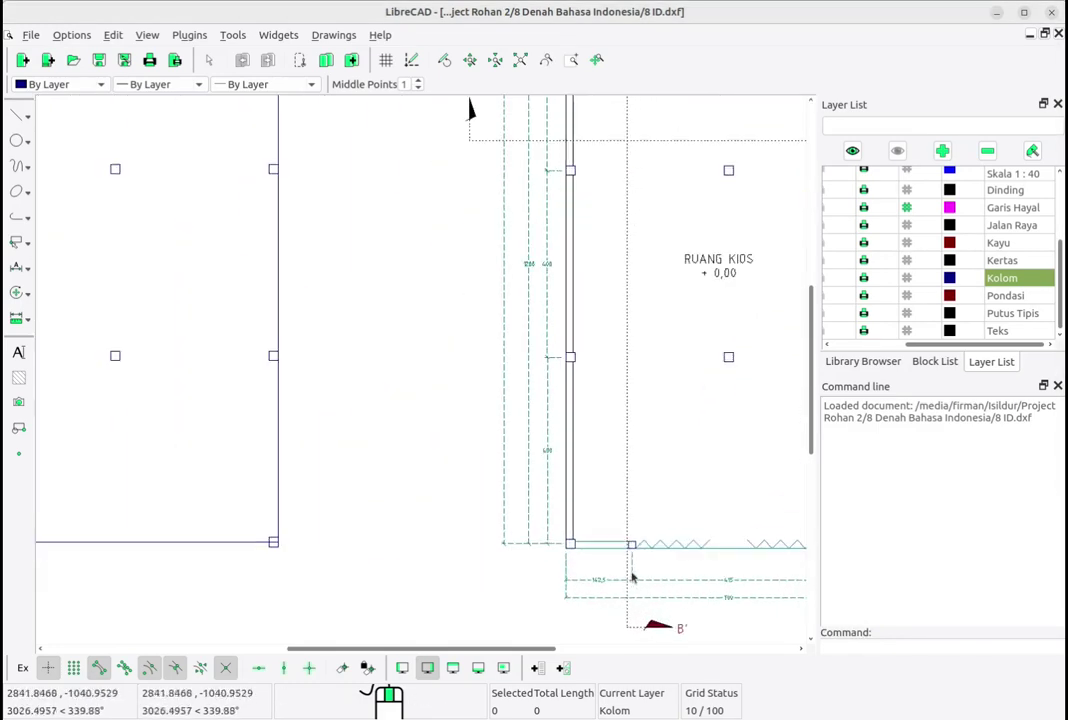
scroll(605, 501, up, 2)
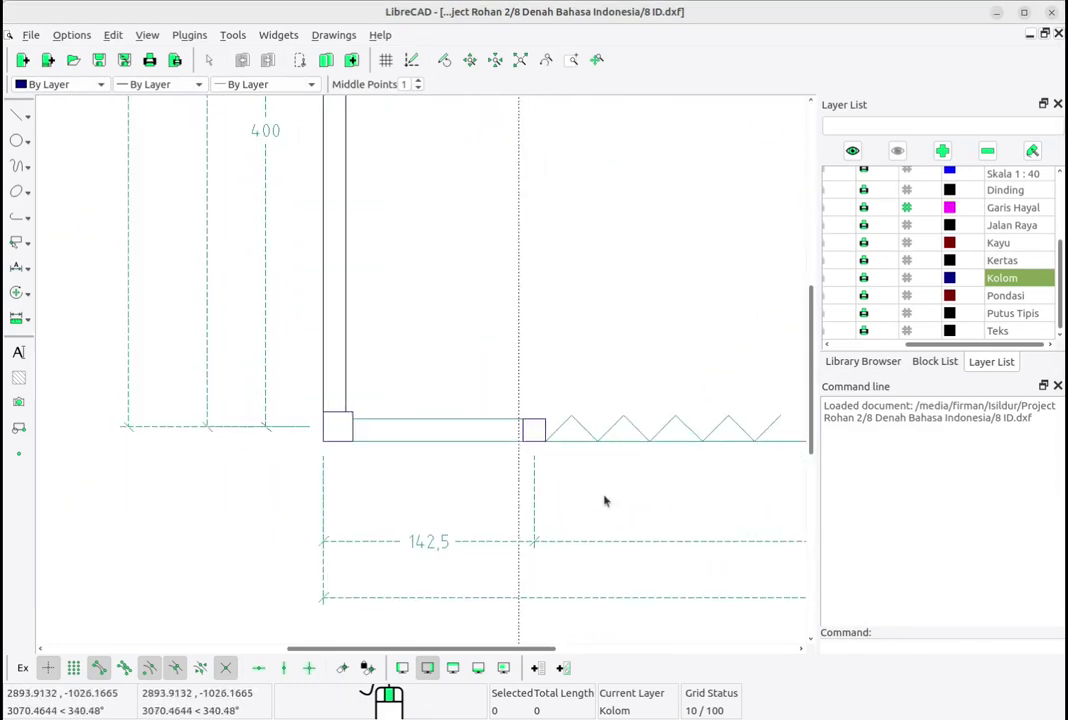
scroll(605, 501, down, 3)
middle_drag(617, 505, 506, 443)
scroll(549, 425, down, 1)
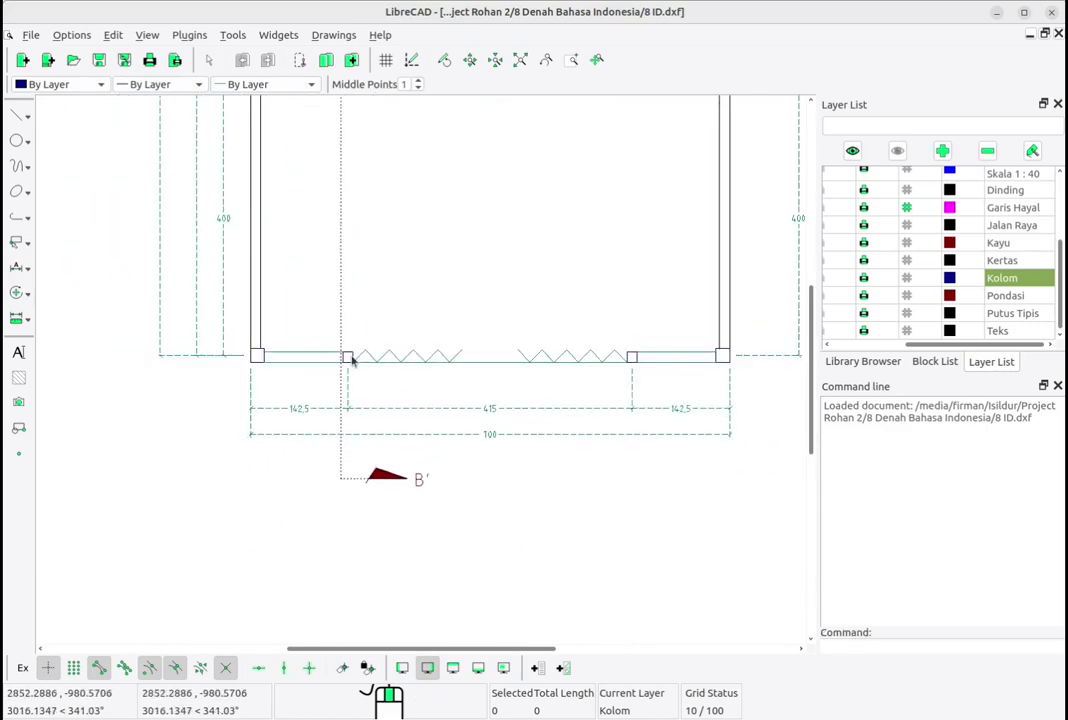
scroll(352, 361, up, 3)
scroll(408, 358, down, 5)
middle_drag(427, 288, 446, 474)
middle_drag(542, 263, 527, 319)
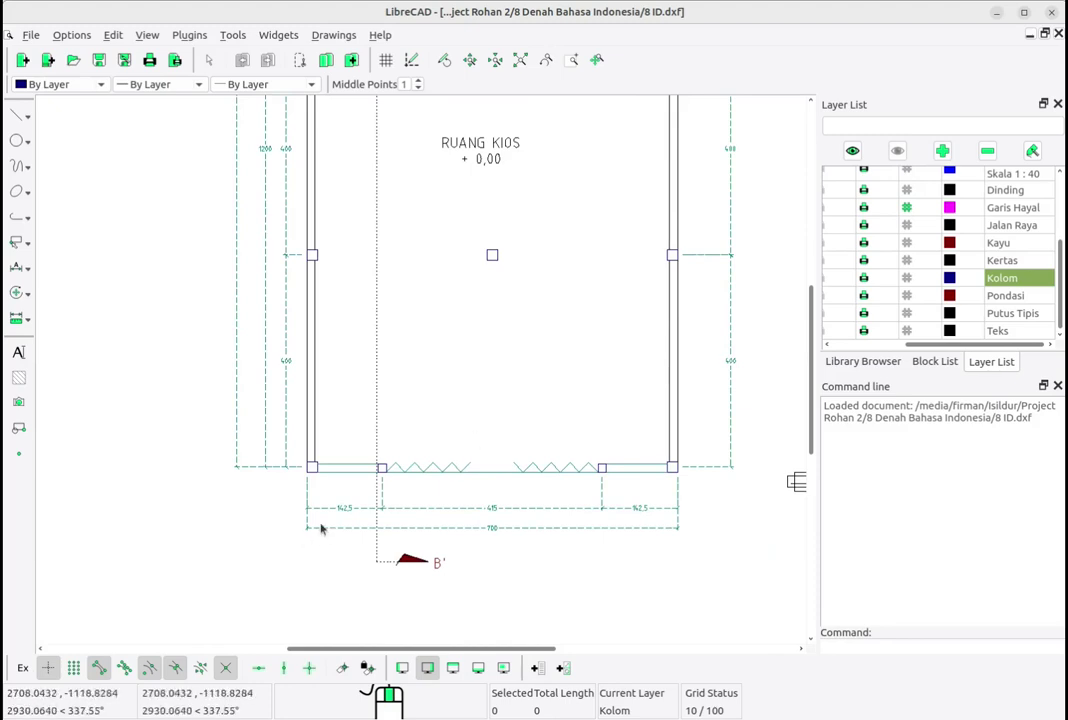
scroll(398, 470, up, 5)
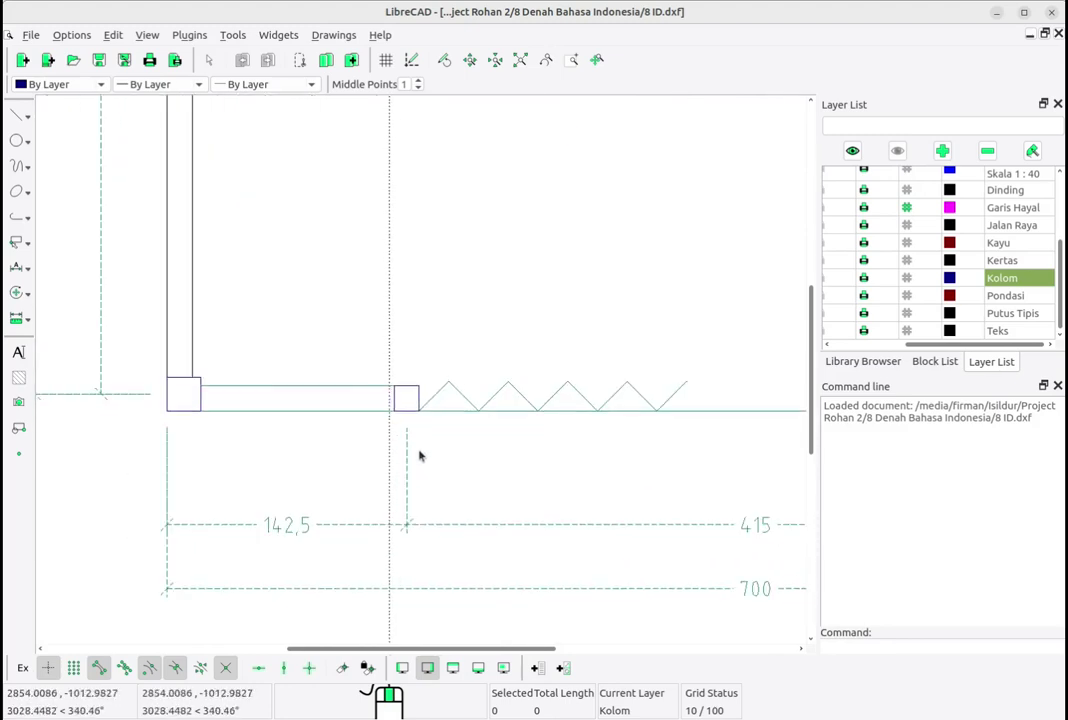
middle_drag(257, 414, 420, 384)
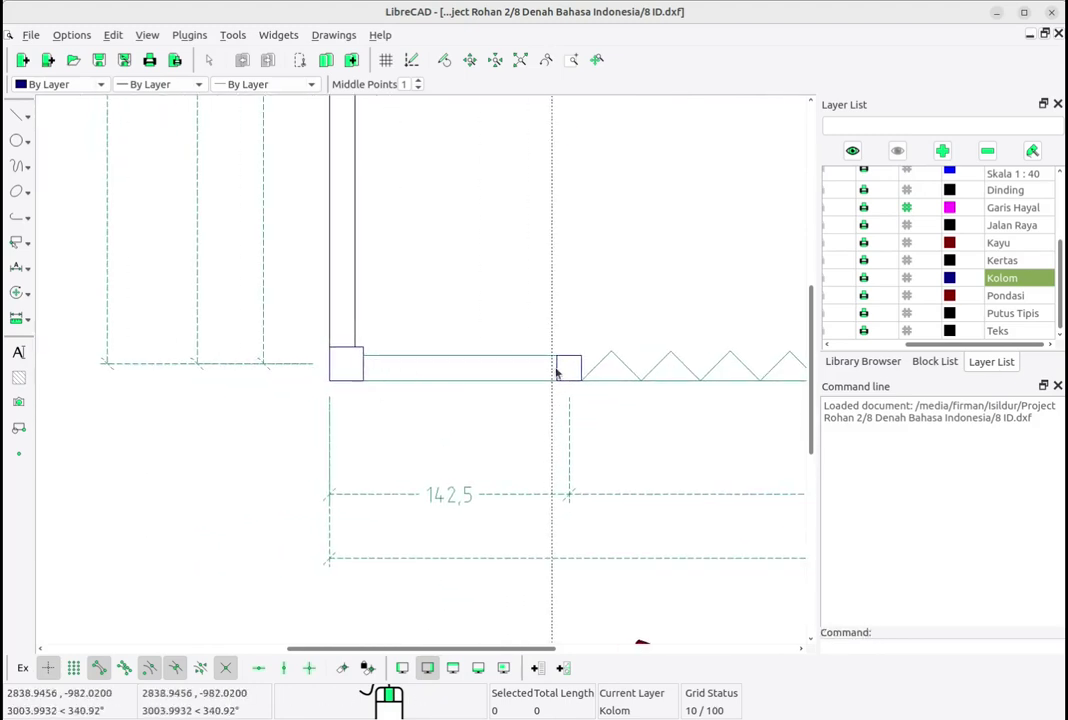
middle_drag(641, 436, 594, 410)
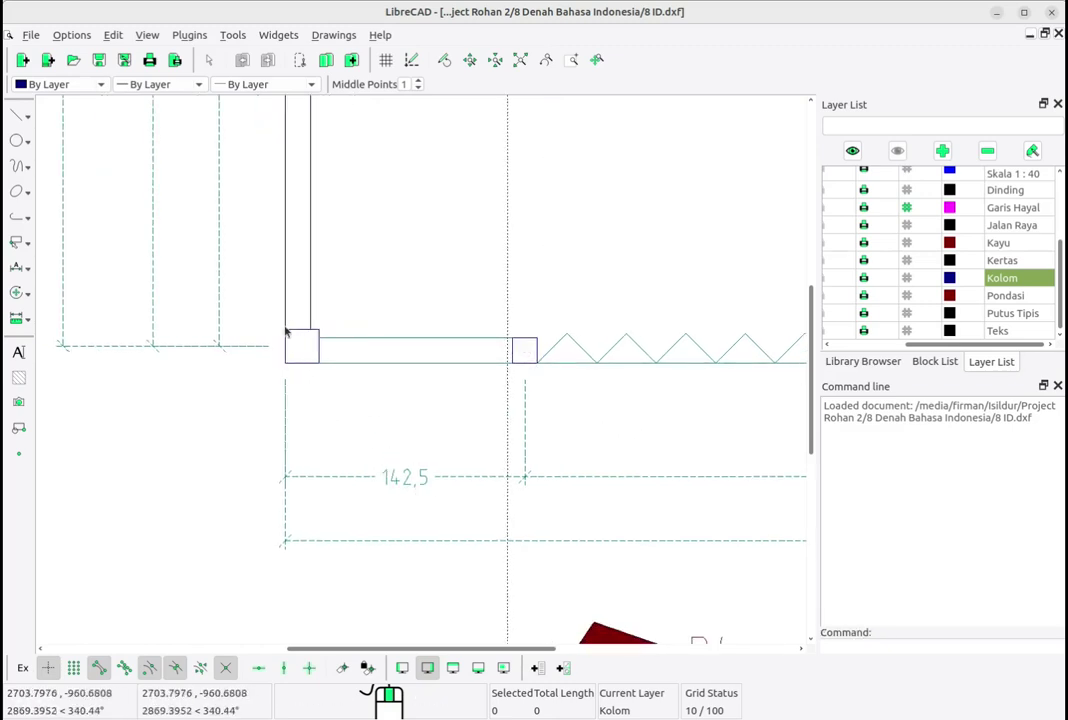
Step: Create a parallel line 142.5 inside the left side of the new outline, and end the command with nothing selected
scroll(285, 359, down, 6)
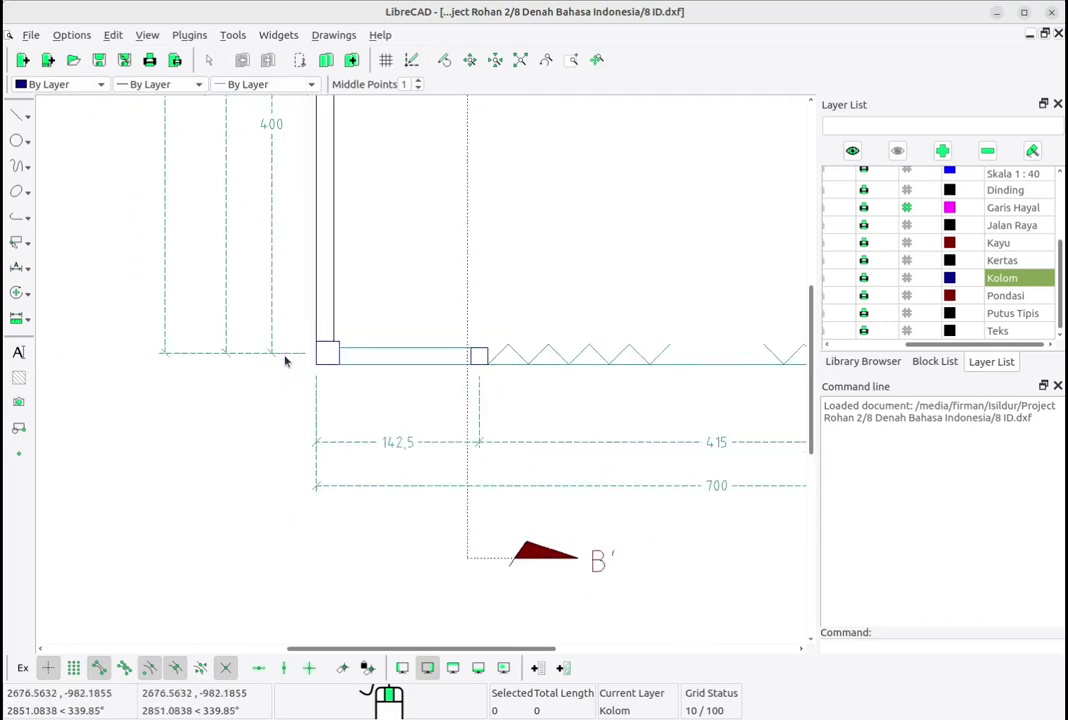
middle_drag(288, 360, 531, 401)
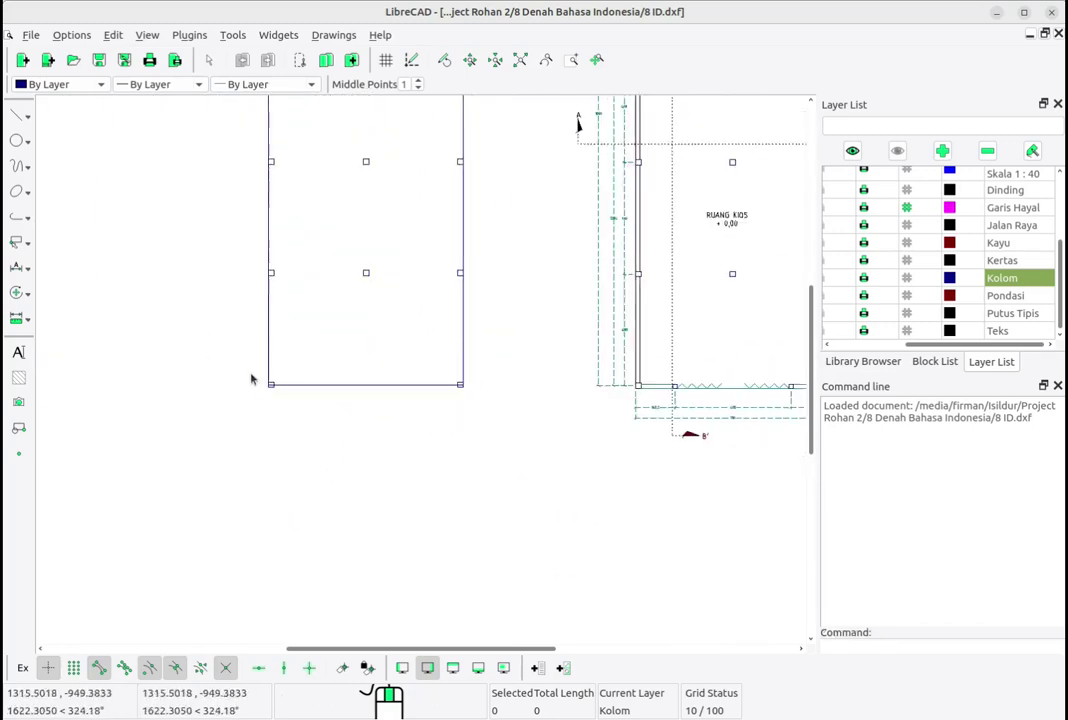
scroll(315, 377, up, 5)
mouse_move(352, 402)
middle_down()
mouse_move(331, 467)
mouse_move(524, 496)
mouse_move(360, 517)
mouse_move(235, 426)
middle_up()
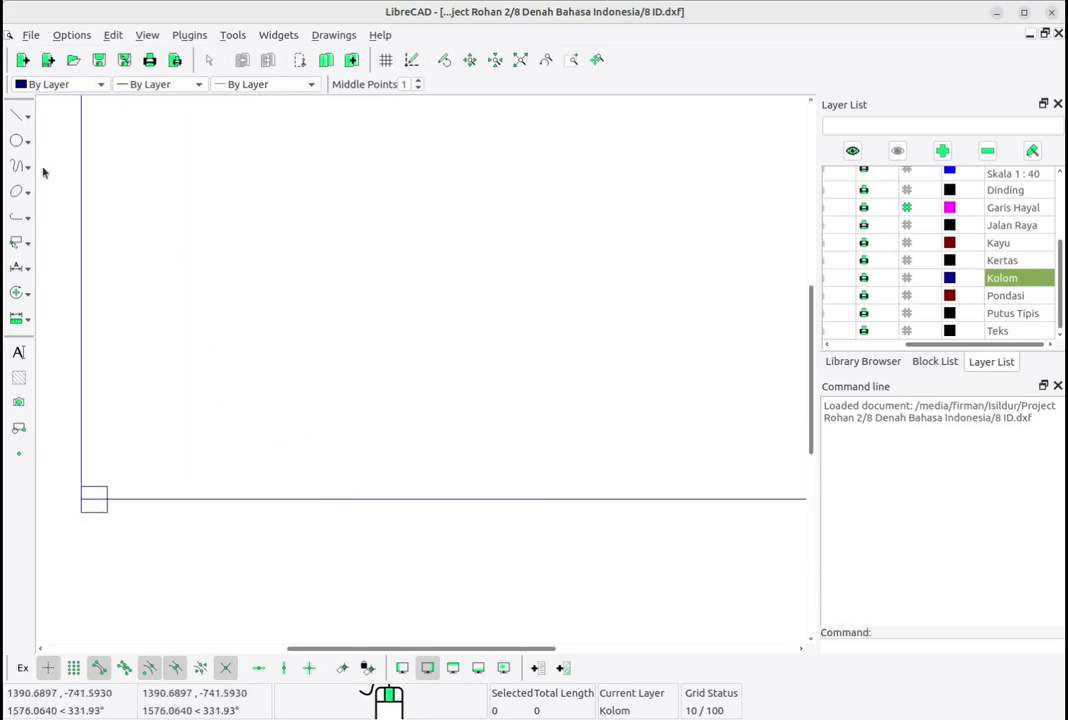
click(20, 114)
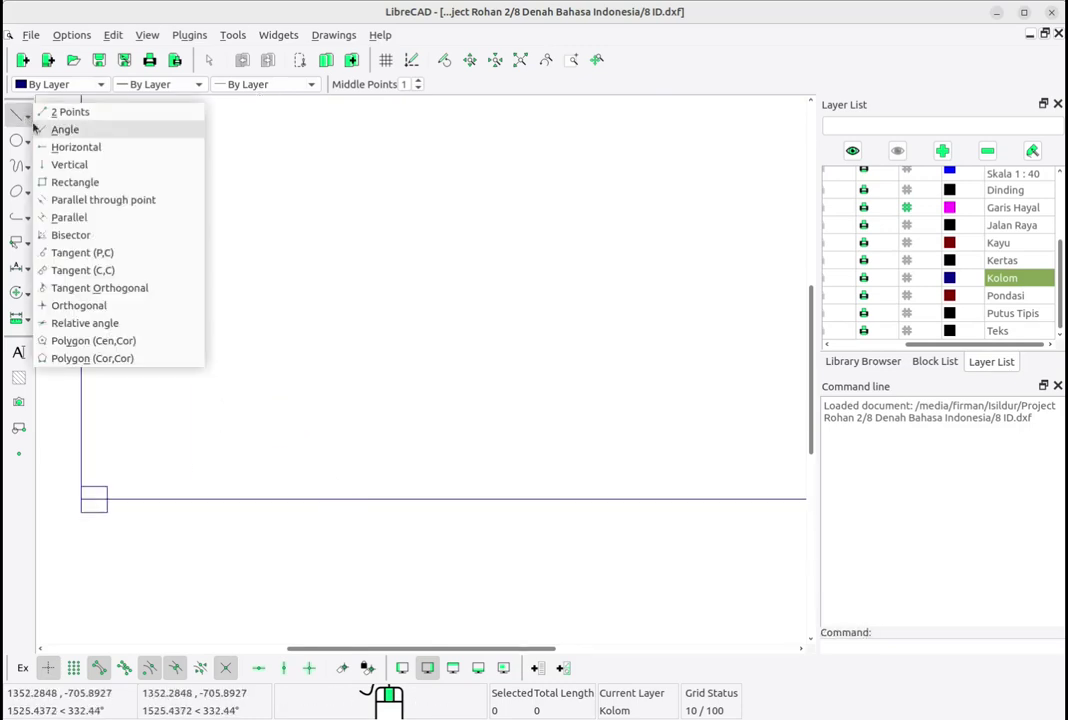
click(94, 220)
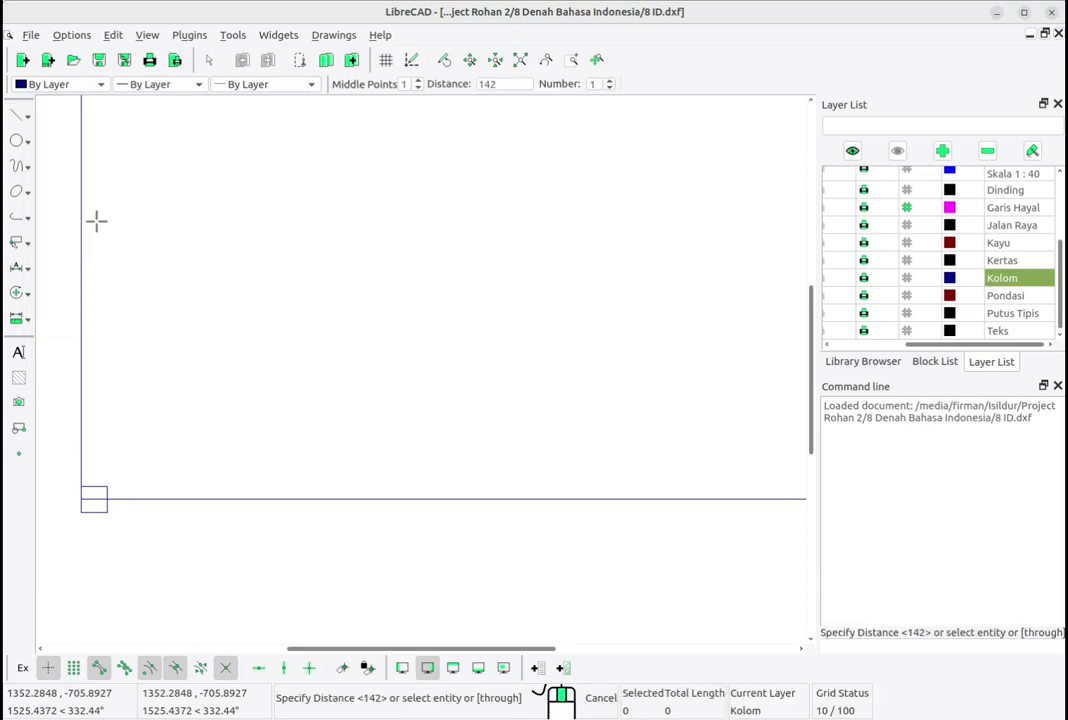
drag(499, 84, 458, 79)
text(142.5)
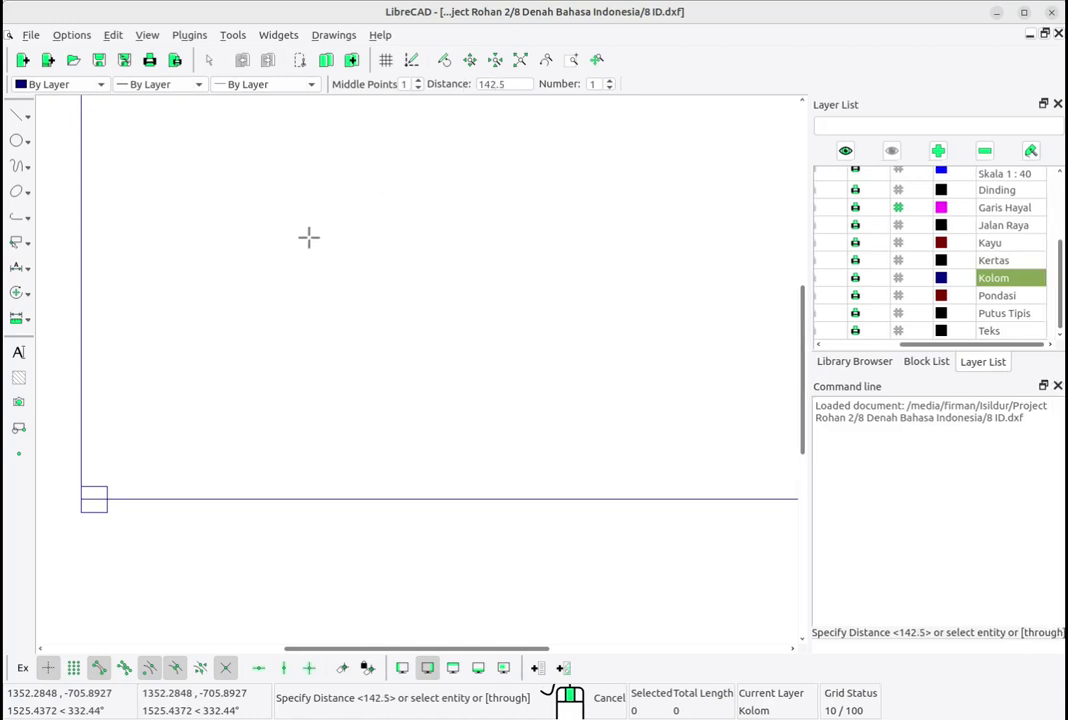
click(85, 361)
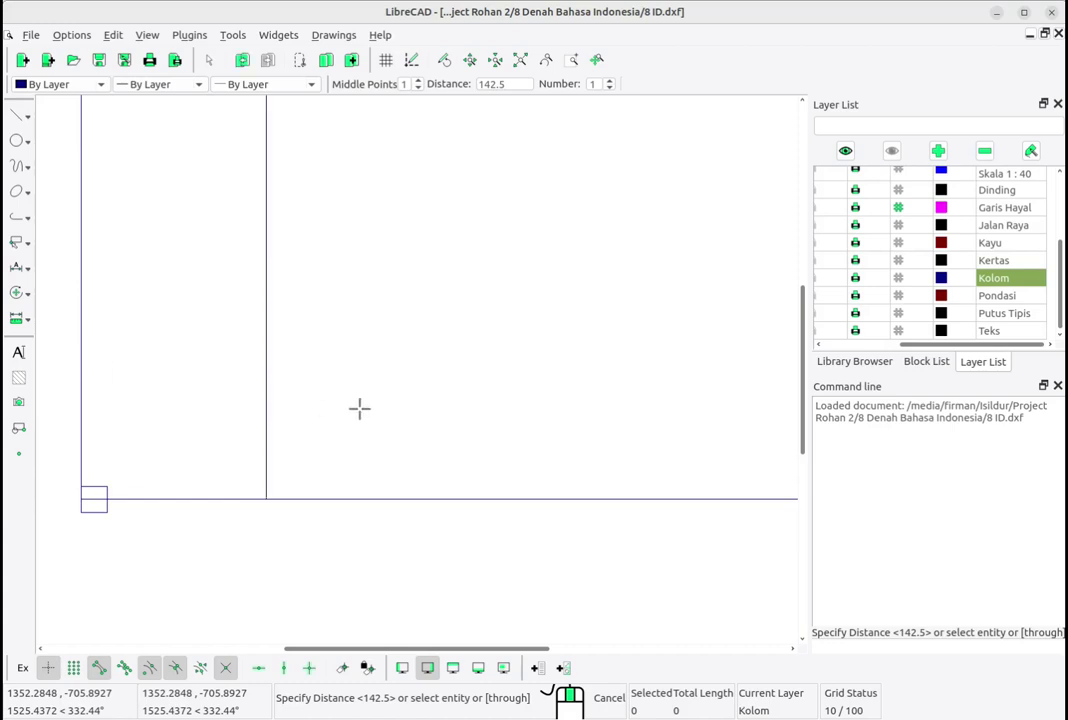
scroll(359, 408, down, 3)
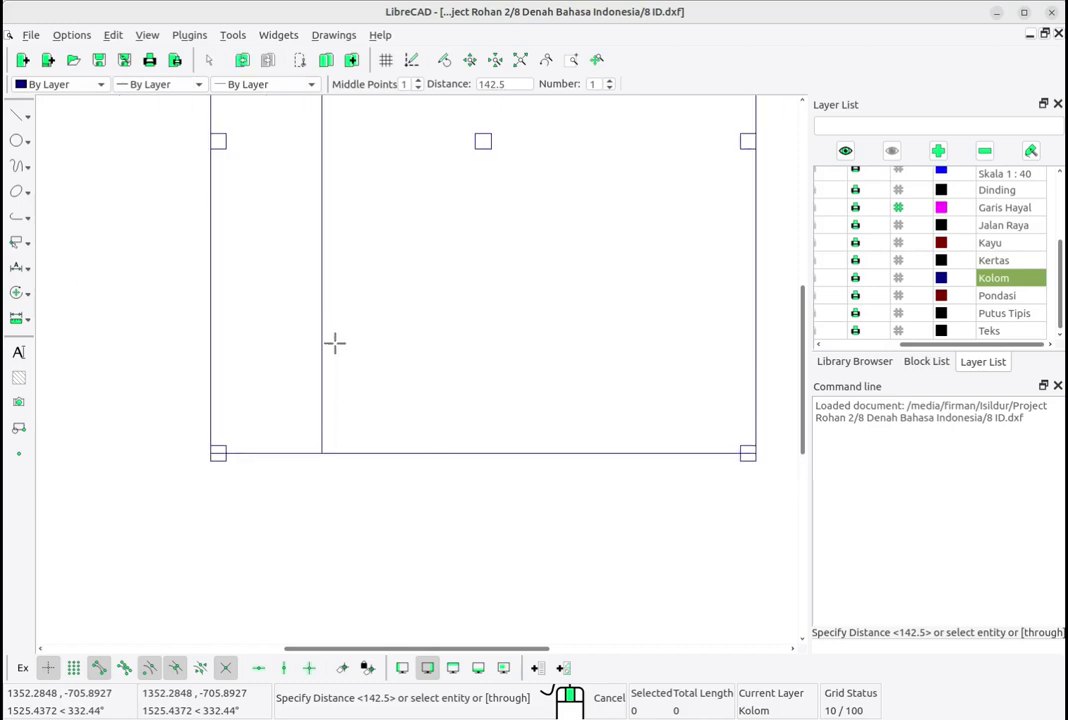
click(27, 244)
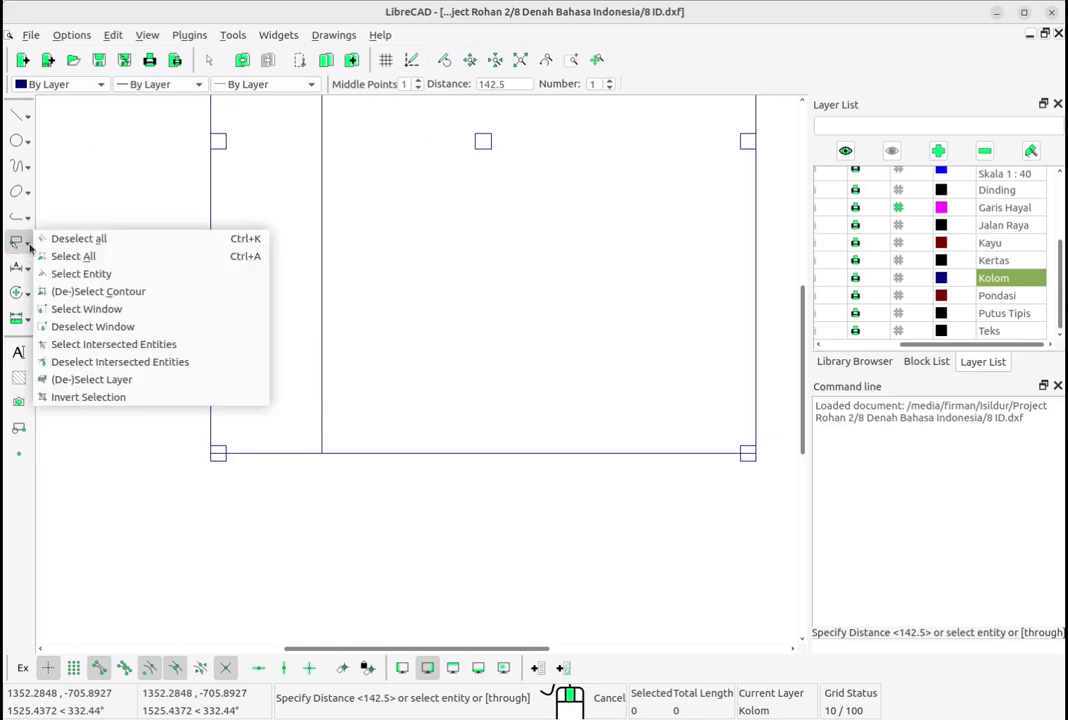
click(86, 244)
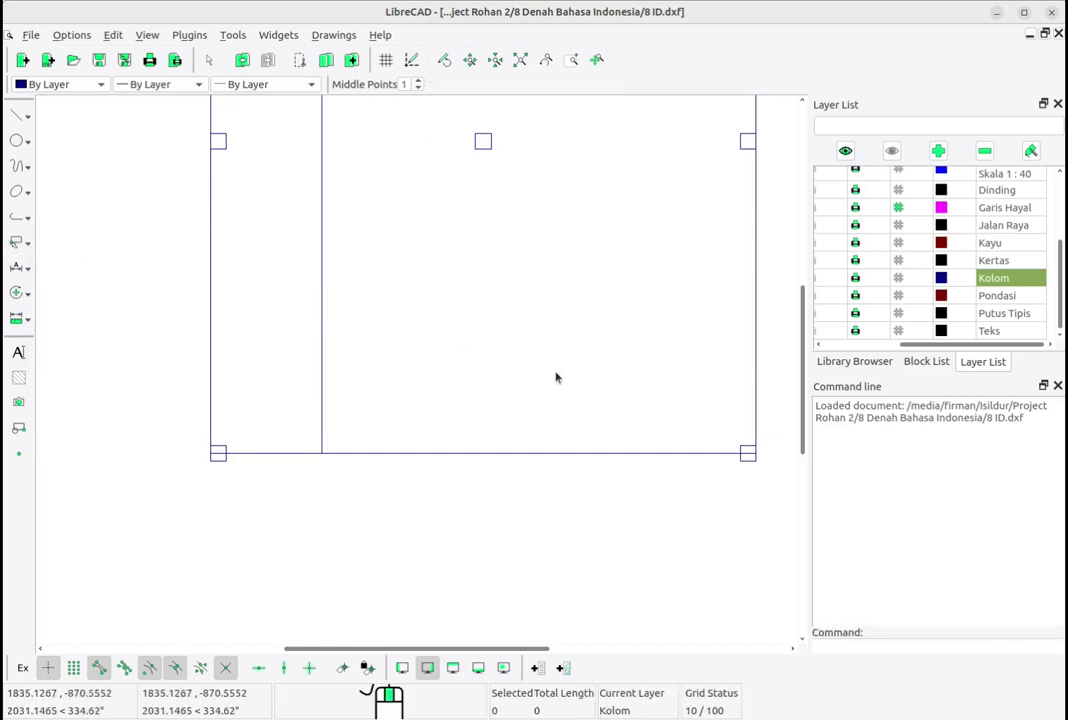
Step: Draw a 15 × 15 square column inside the new outline, near the 142.5 offset line and above the front edge
scroll(300, 389, up, 2)
scroll(301, 390, up, 1)
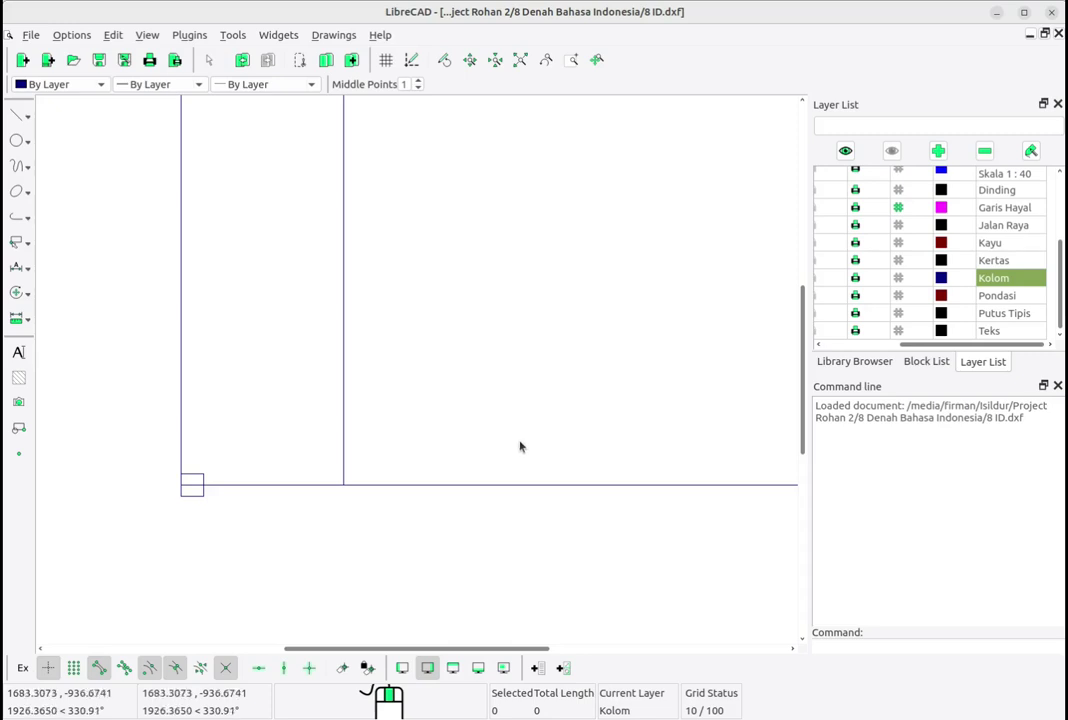
click(30, 117)
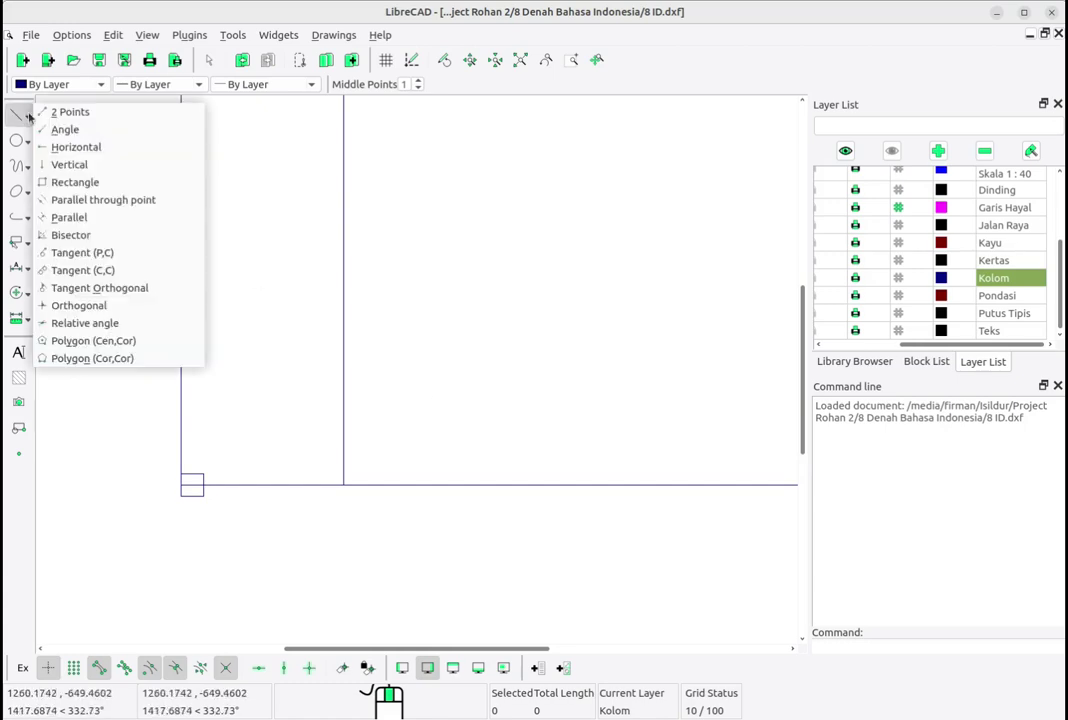
click(79, 185)
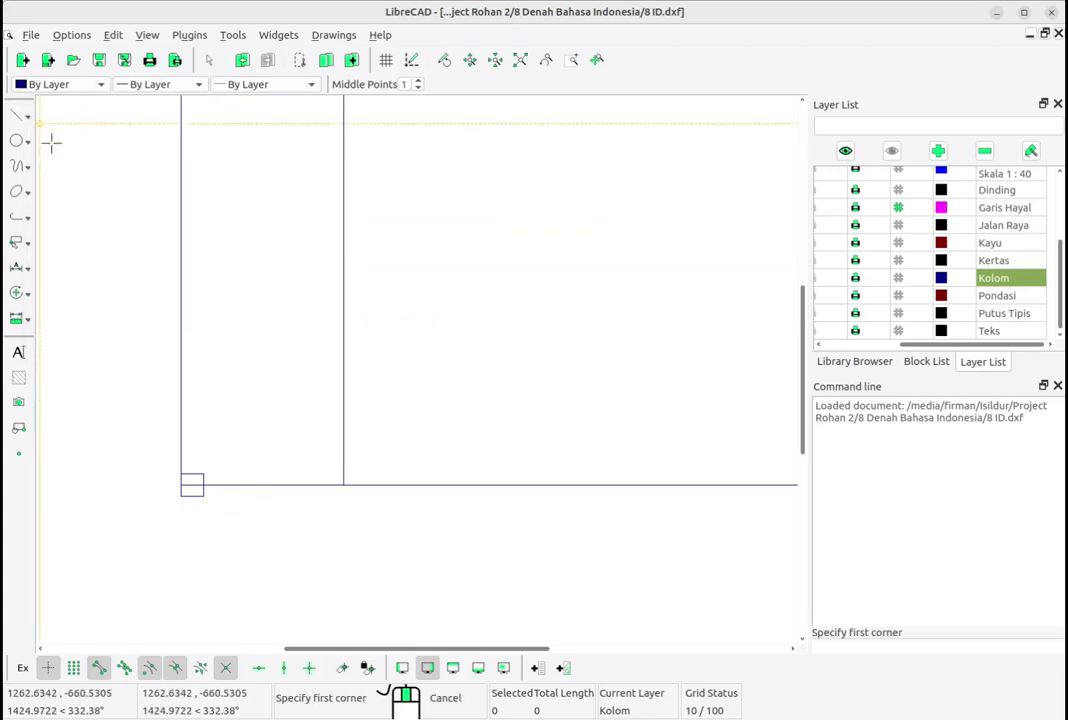
click(409, 451)
scroll(410, 448, up, 3)
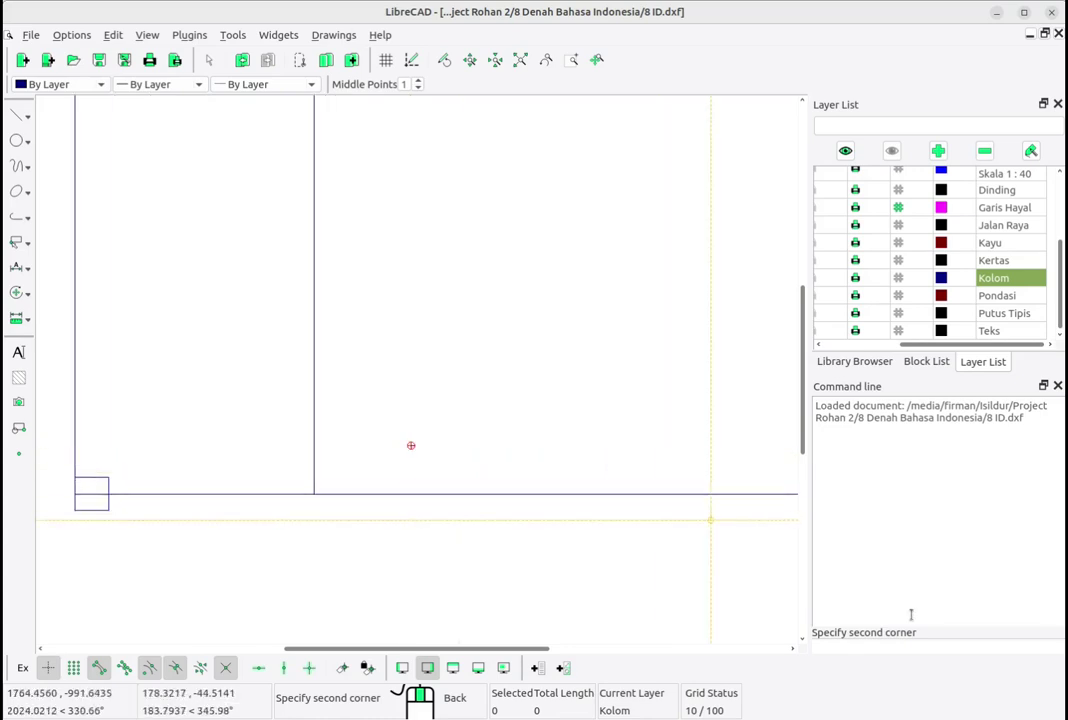
click(889, 646)
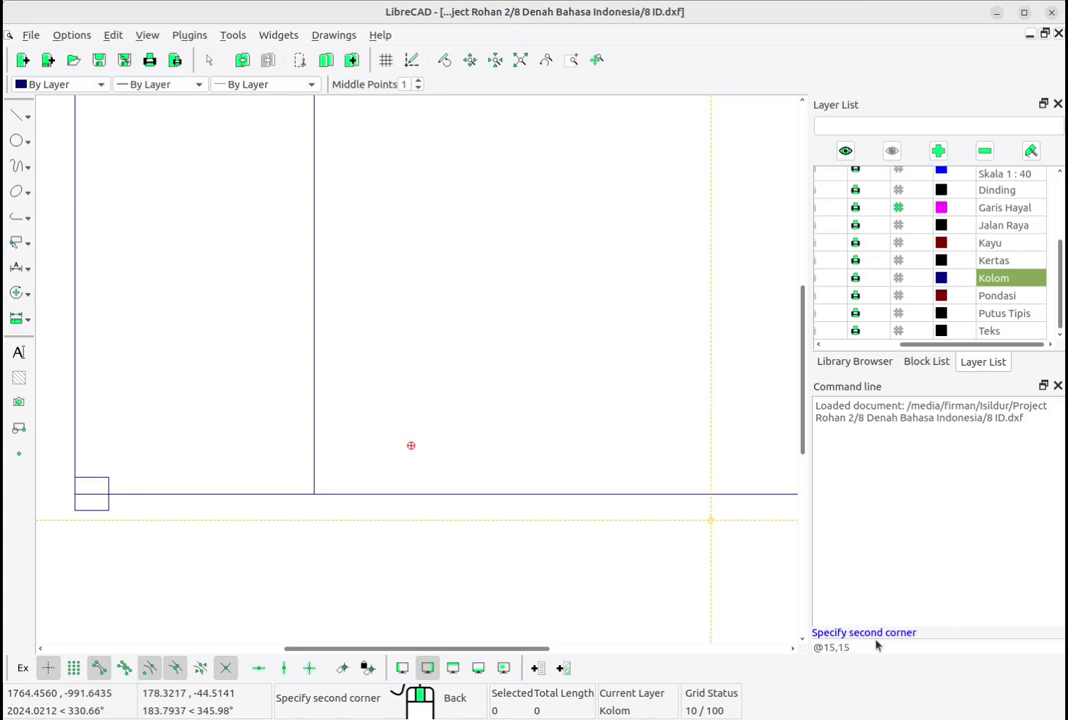
key(Return)
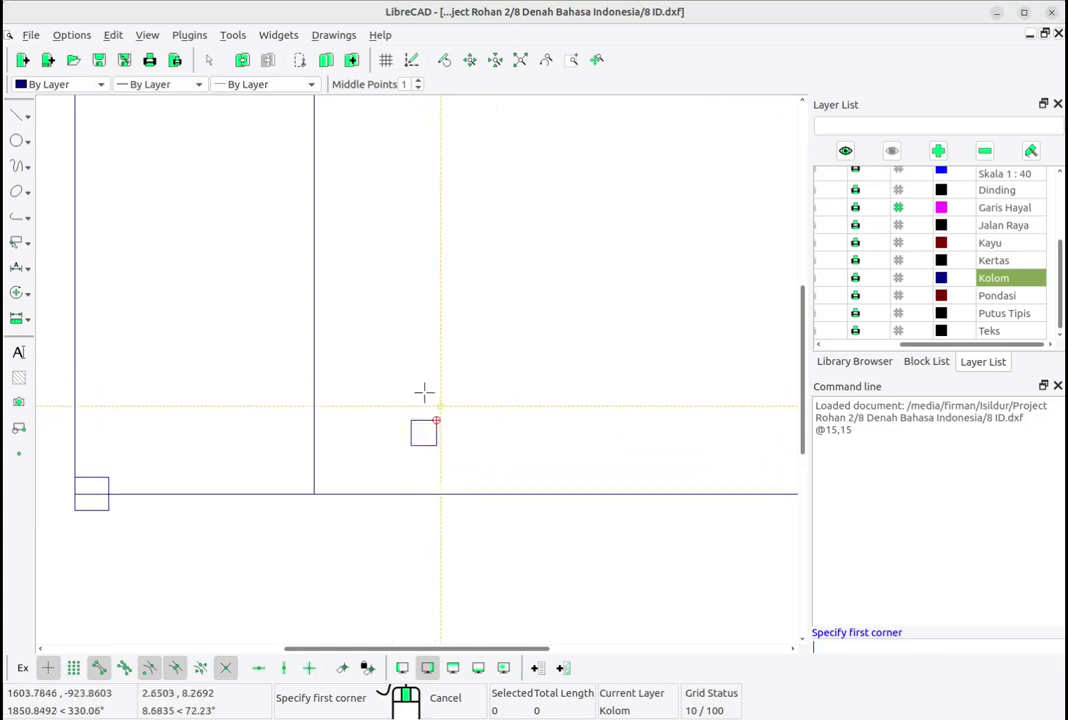
right_click(248, 280)
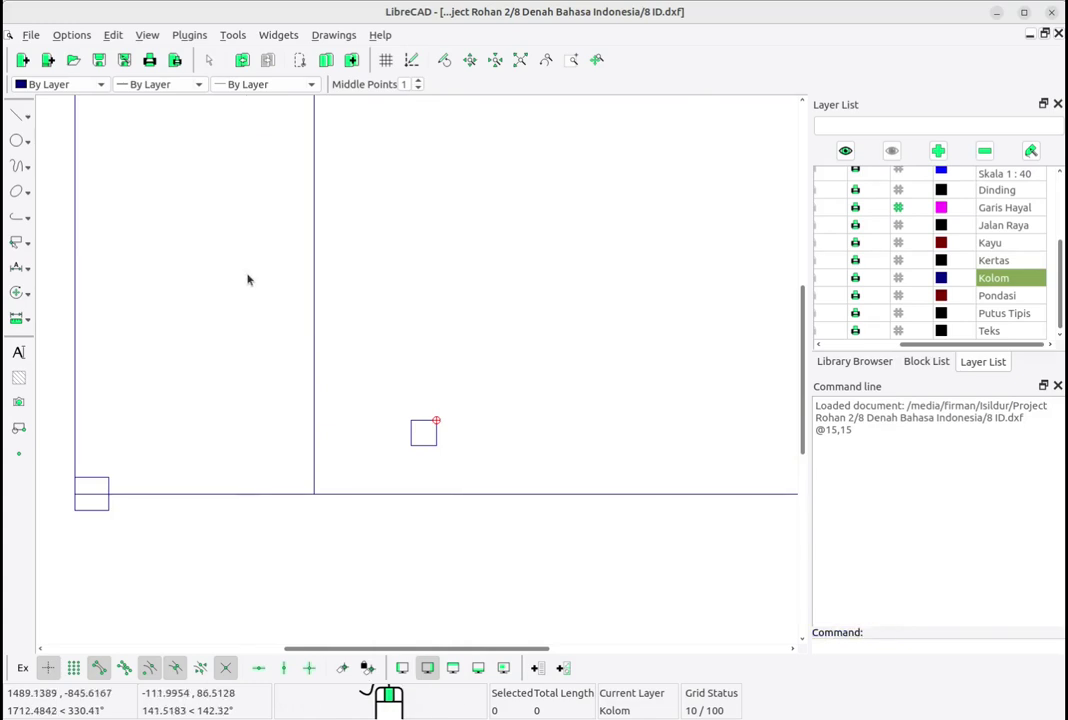
right_click(248, 281)
click(296, 303)
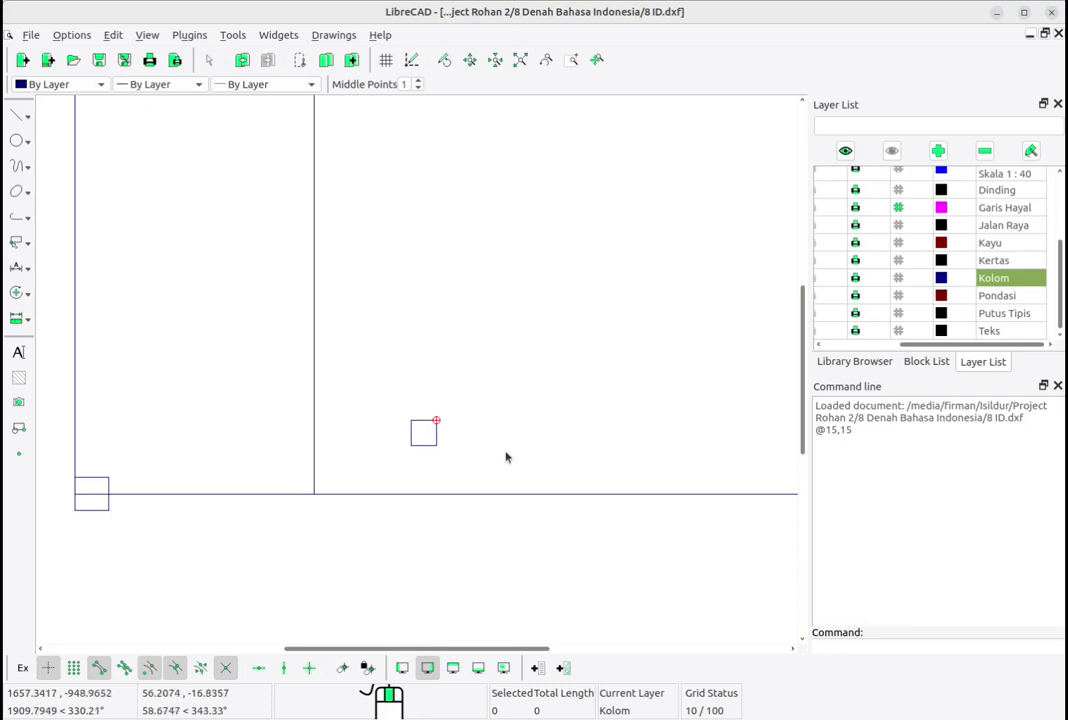
Step: Compare the original's small column beside the folding doors and its 142,5 dimension with the new square and offset line
scroll(648, 486, down, 1)
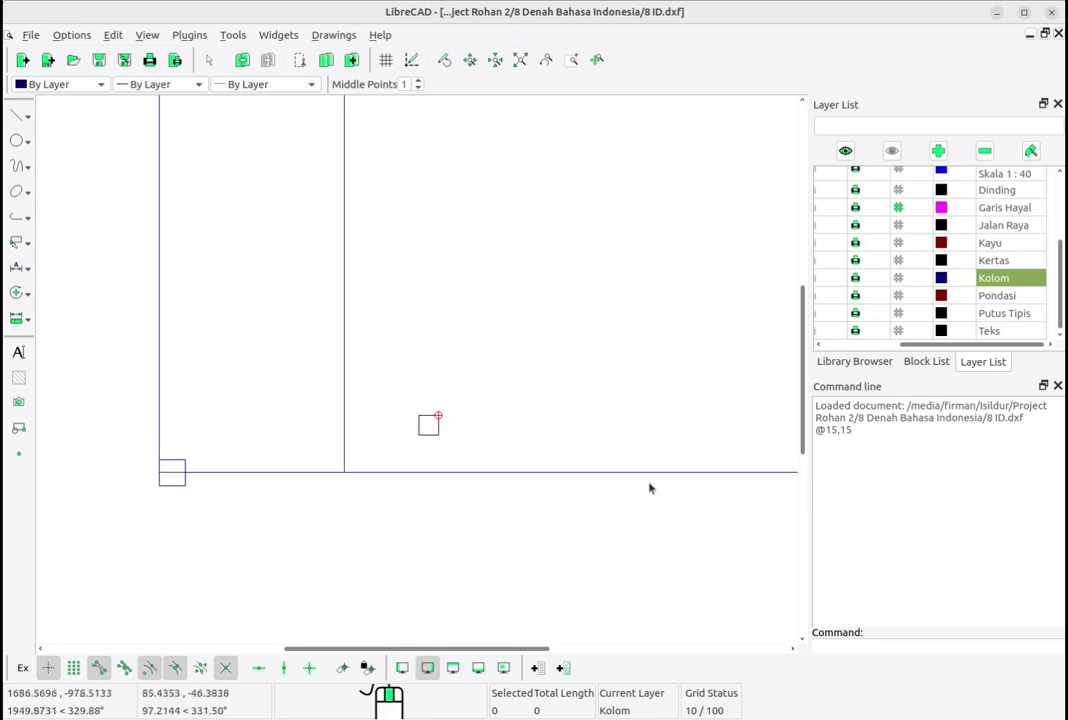
mouse_move(513, 492)
middle_down()
mouse_move(418, 497)
mouse_move(320, 469)
middle_up()
middle_drag(712, 474, 274, 462)
scroll(510, 468, down, 7)
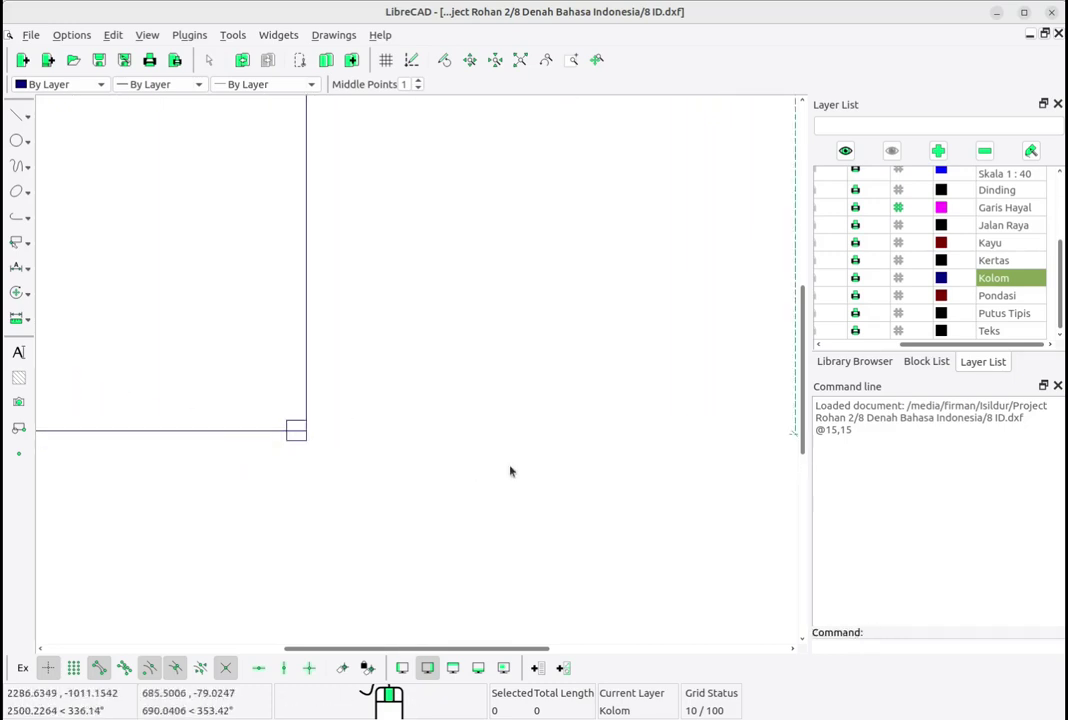
middle_drag(765, 474, 652, 478)
scroll(670, 428, up, 5)
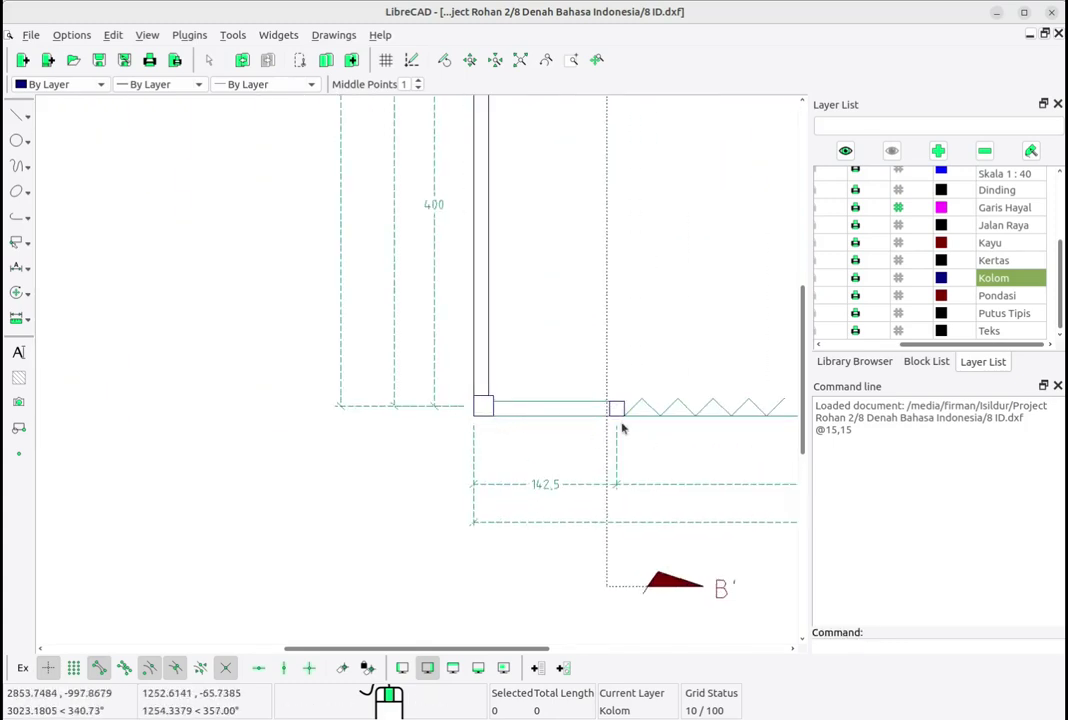
mouse_move(282, 445)
middle_down()
mouse_move(830, 440)
mouse_move(830, 430)
middle_up()
scroll(243, 415, up, 3)
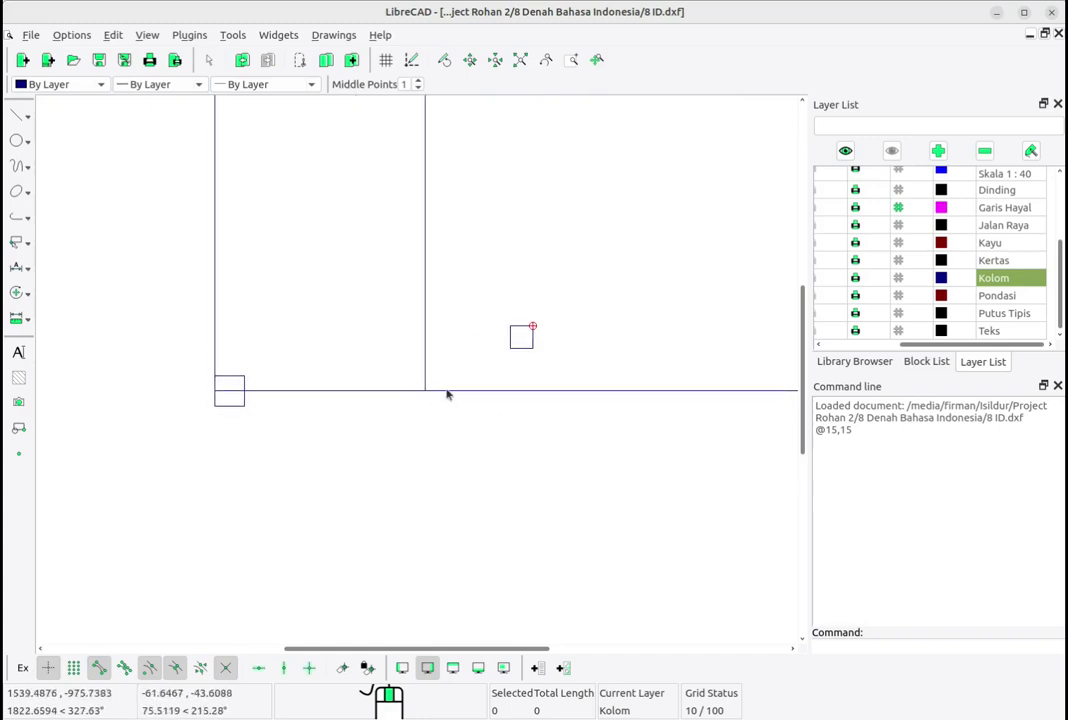
scroll(429, 393, down, 2)
scroll(478, 400, down, 1)
middle_drag(660, 426, 45, 421)
middle_drag(785, 430, 366, 427)
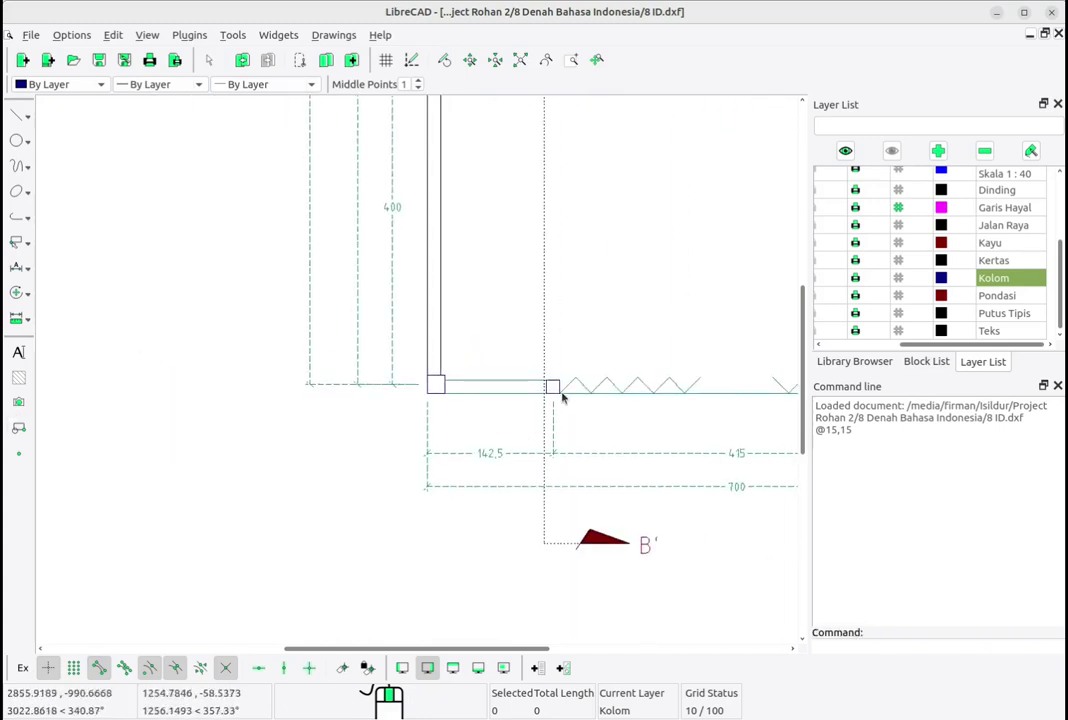
middle_drag(284, 433, 710, 441)
middle_drag(248, 453, 706, 440)
middle_drag(175, 447, 361, 440)
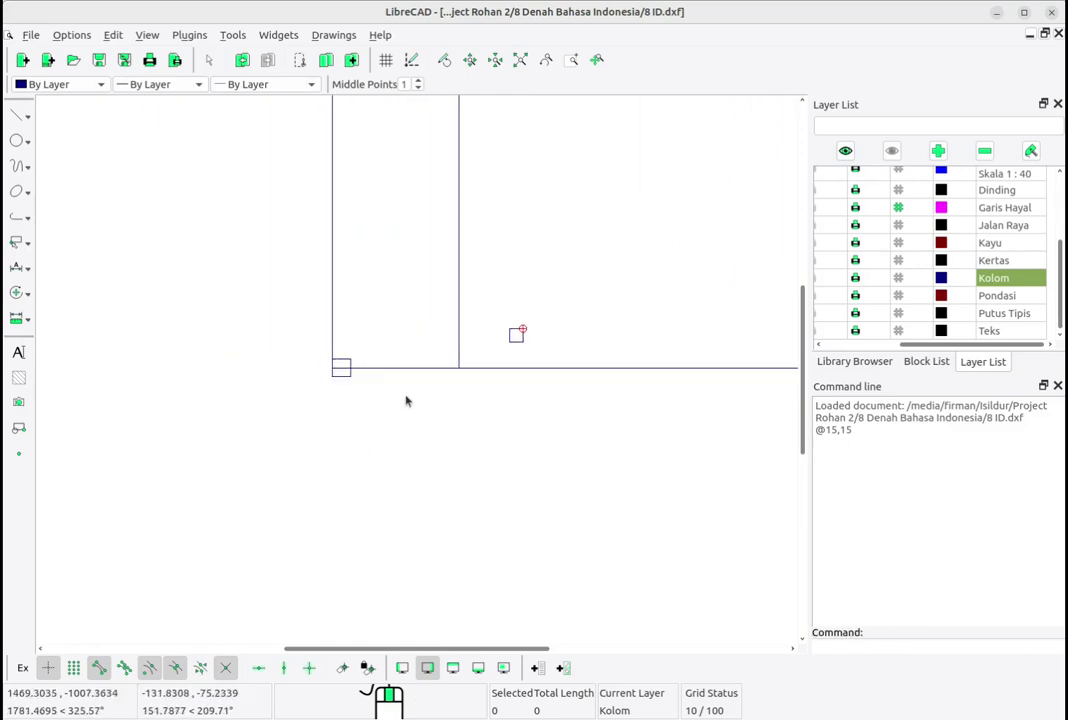
scroll(405, 399, up, 5)
scroll(610, 374, up, 1)
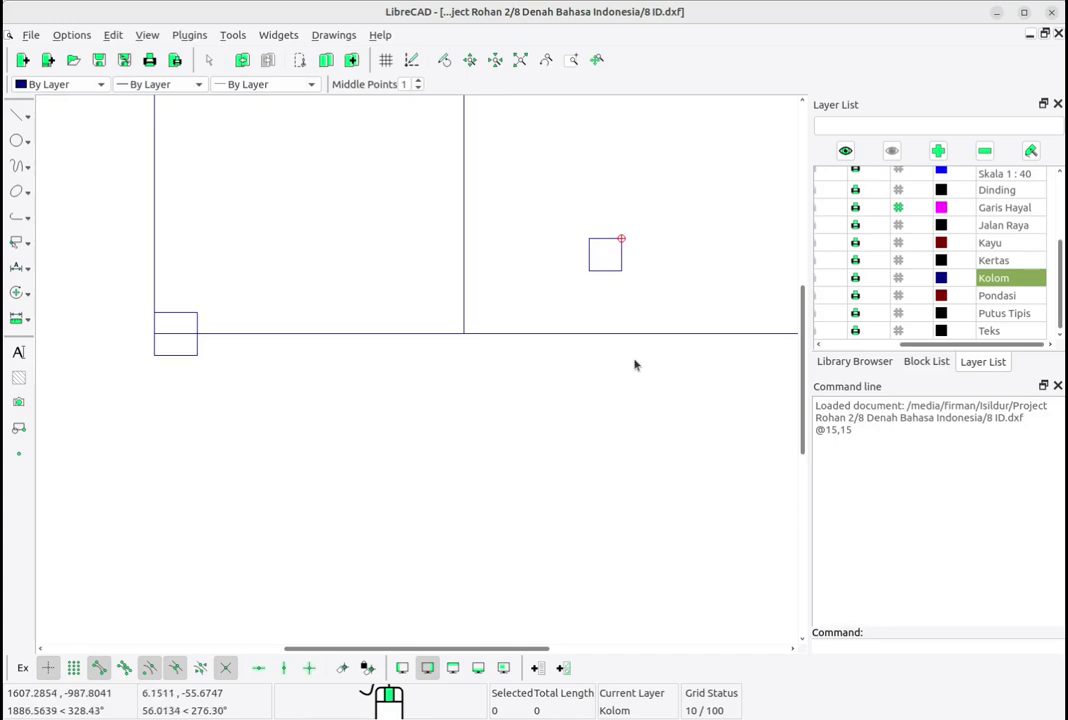
drag(629, 289, 629, 291)
middle_drag(629, 291, 604, 350)
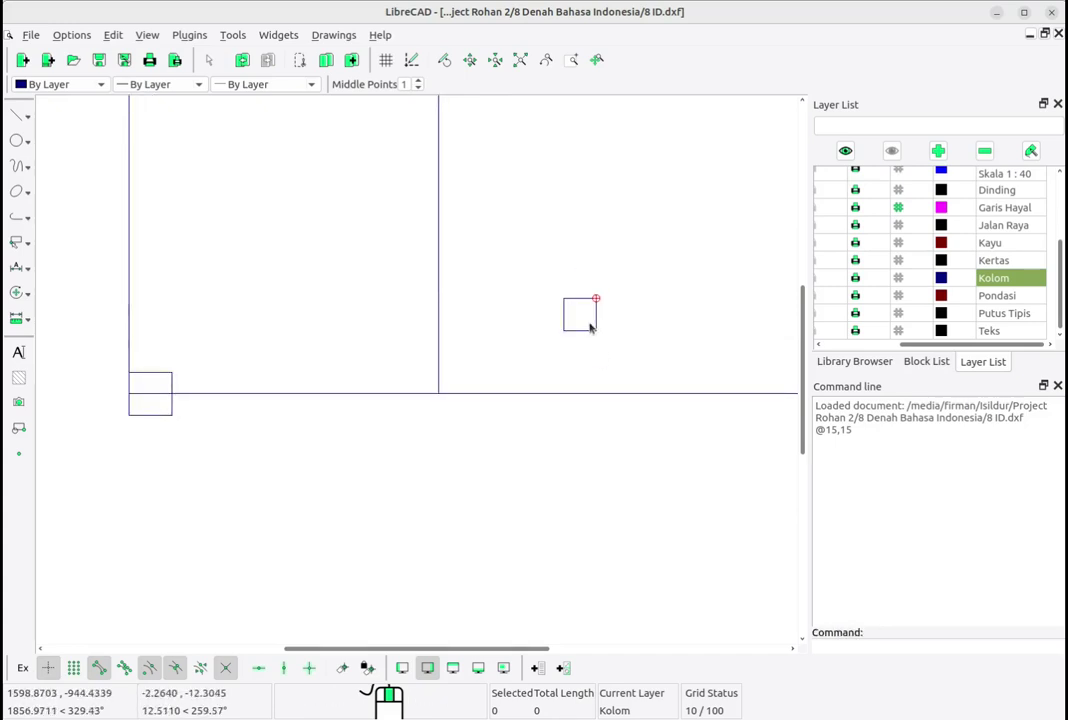
scroll(591, 325, up, 3)
scroll(591, 323, down, 2)
scroll(591, 325, down, 2)
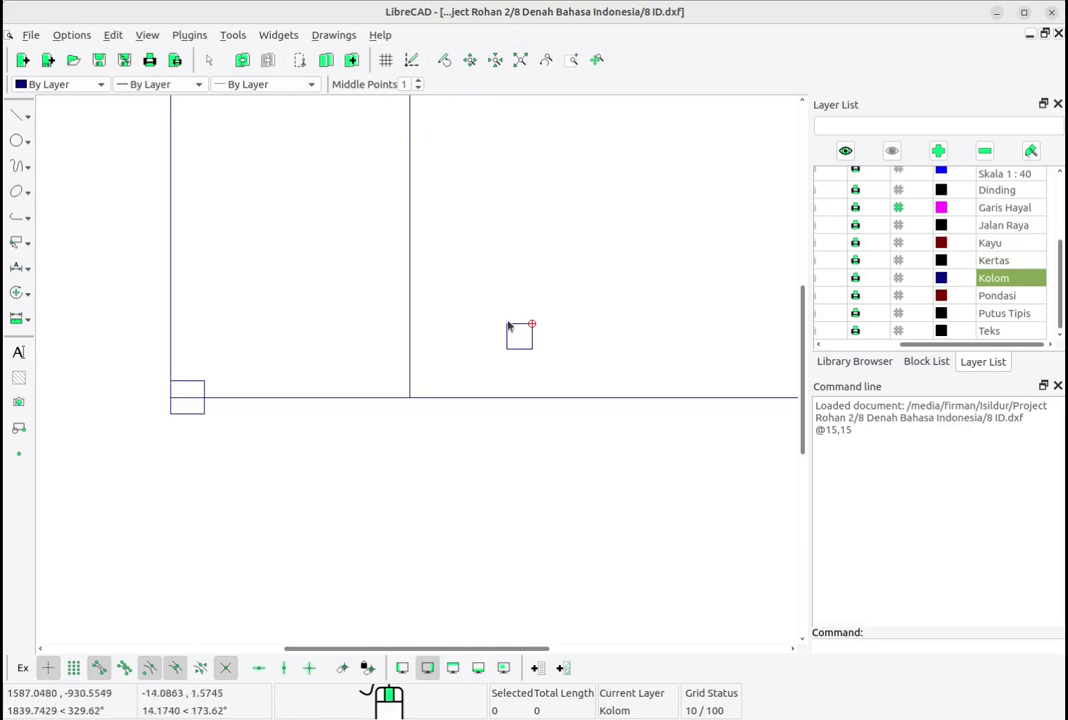
Step: Draw a diagonal line across the small square from its upper-left to its lower-right corner, and deselect everything
scroll(520, 345, up, 3)
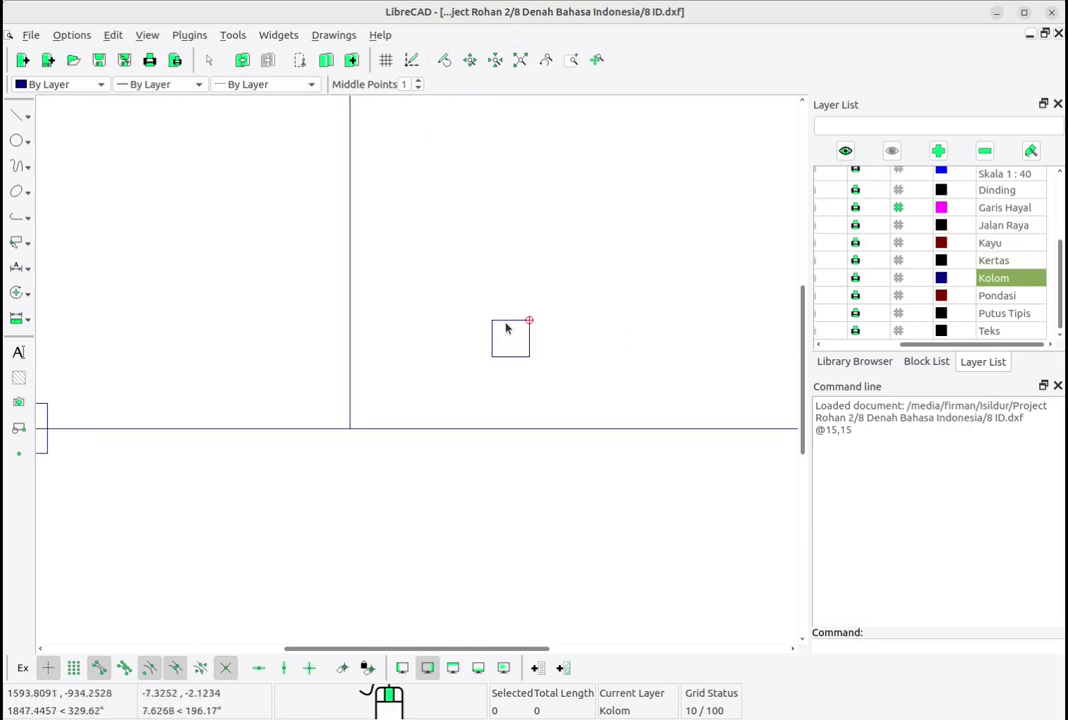
click(18, 118)
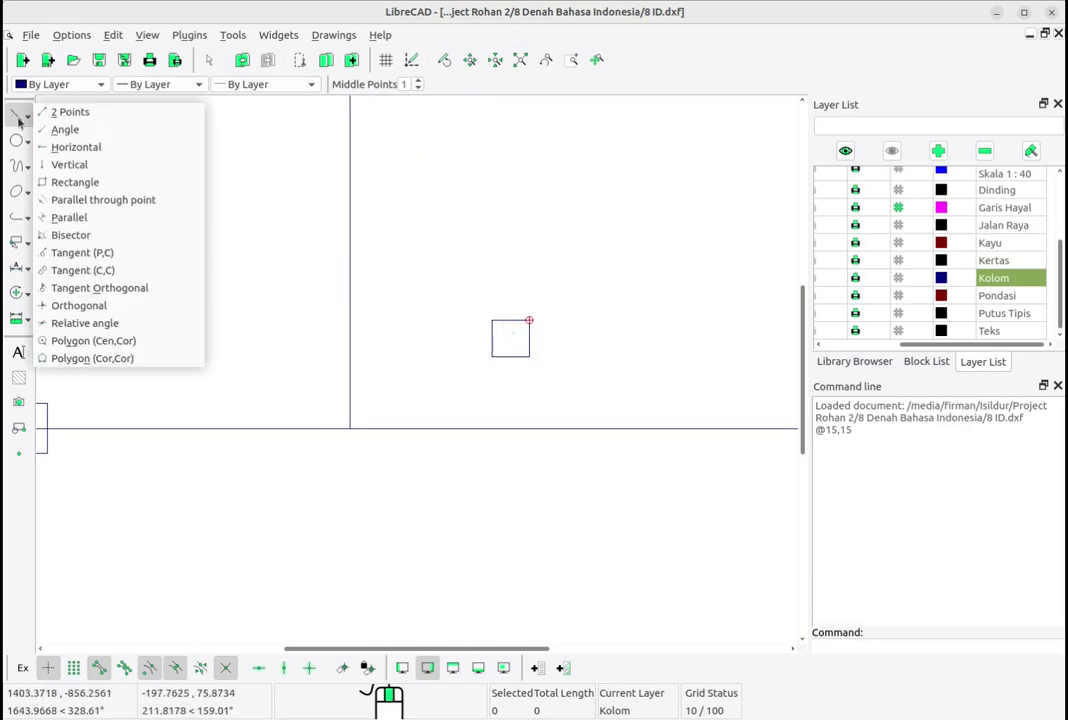
click(70, 112)
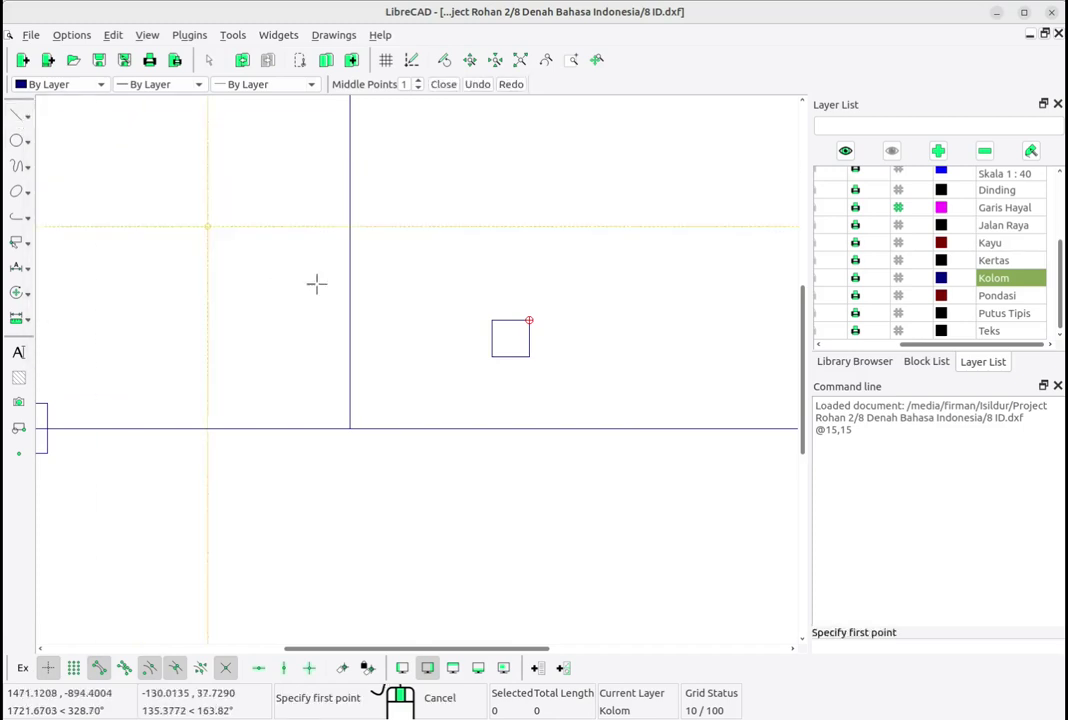
click(490, 320)
scroll(489, 321, up, 3)
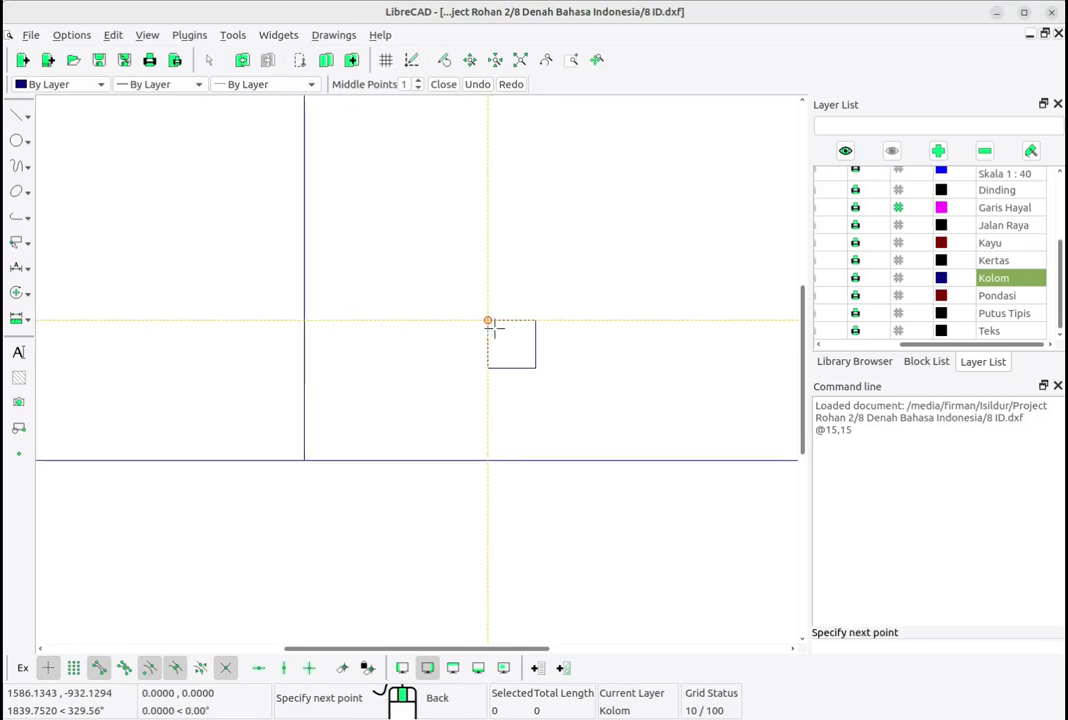
click(539, 375)
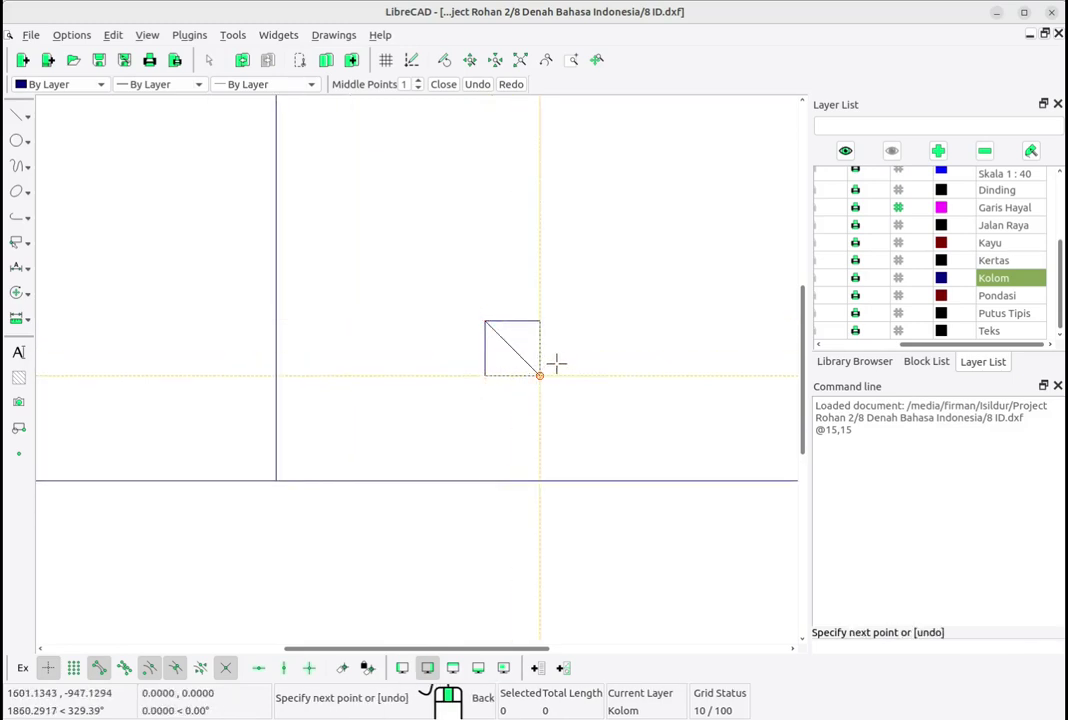
right_click(557, 362)
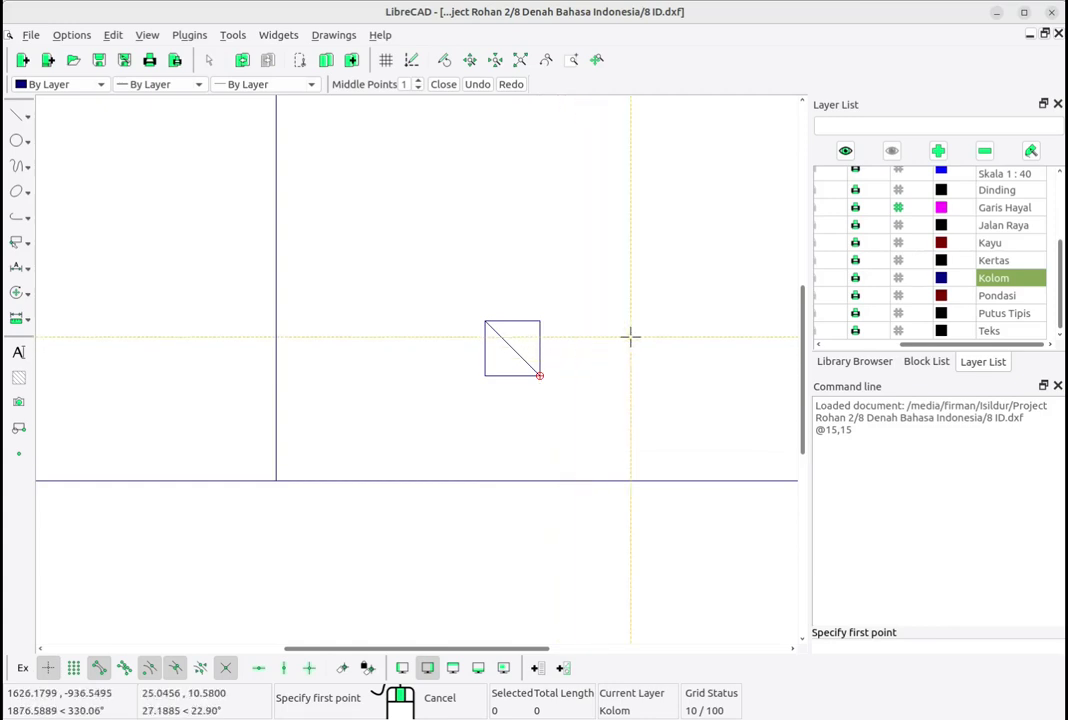
right_click(590, 330)
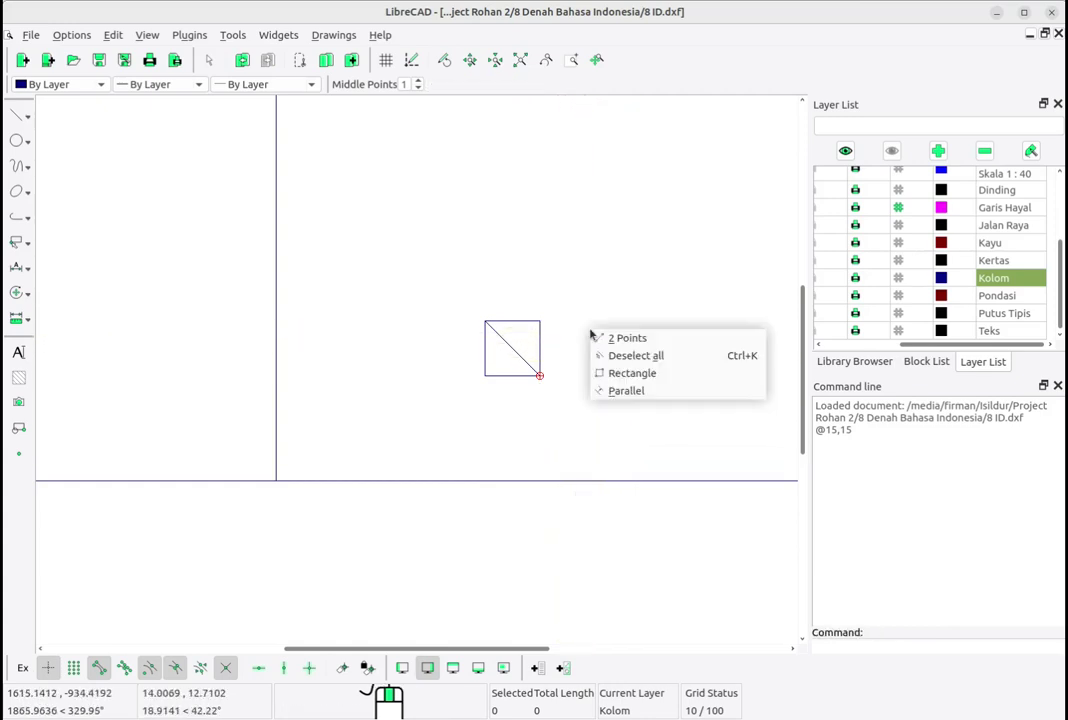
click(632, 357)
scroll(539, 378, down, 2)
scroll(472, 364, up, 1)
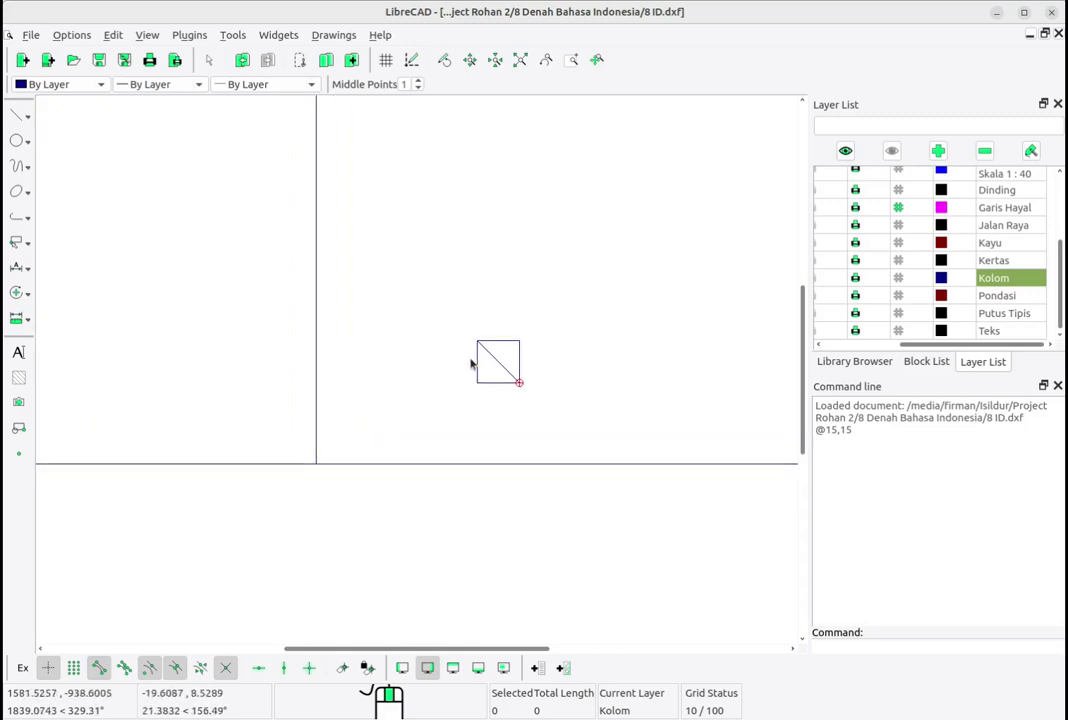
Step: Move the small square column by its centre to where the 142.5 offset line meets the front edge, deleting the original, and deselect it
middle_drag(471, 364, 508, 374)
mouse_move(453, 300)
mouse_down()
mouse_move(584, 434)
mouse_move(602, 436)
mouse_up()
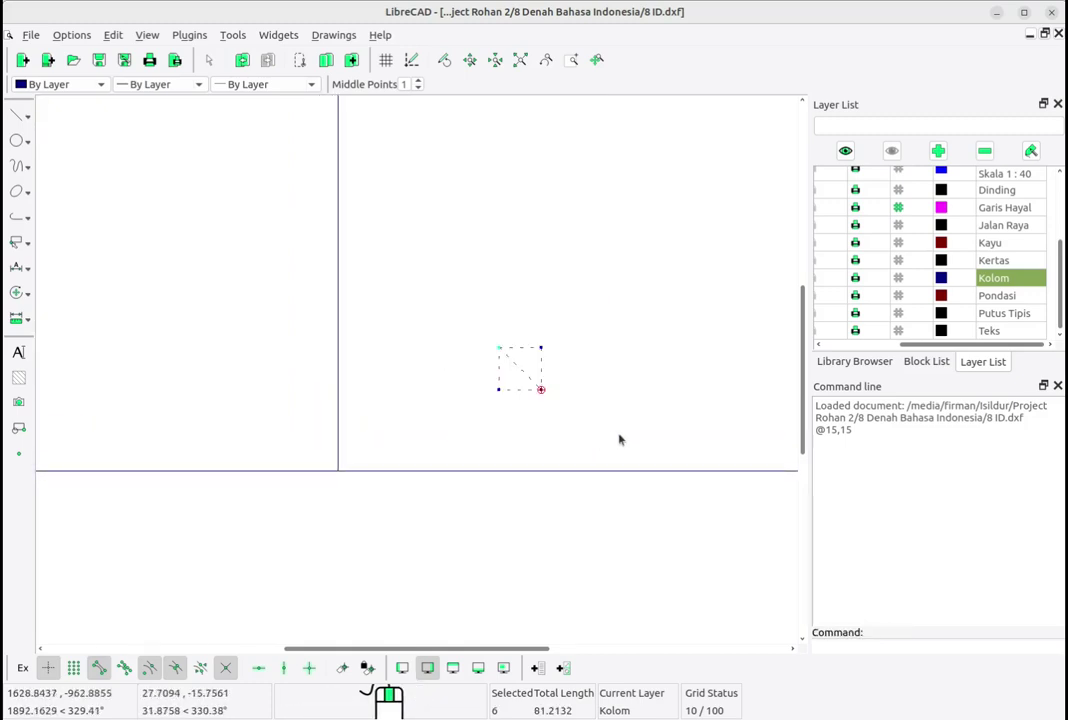
click(20, 293)
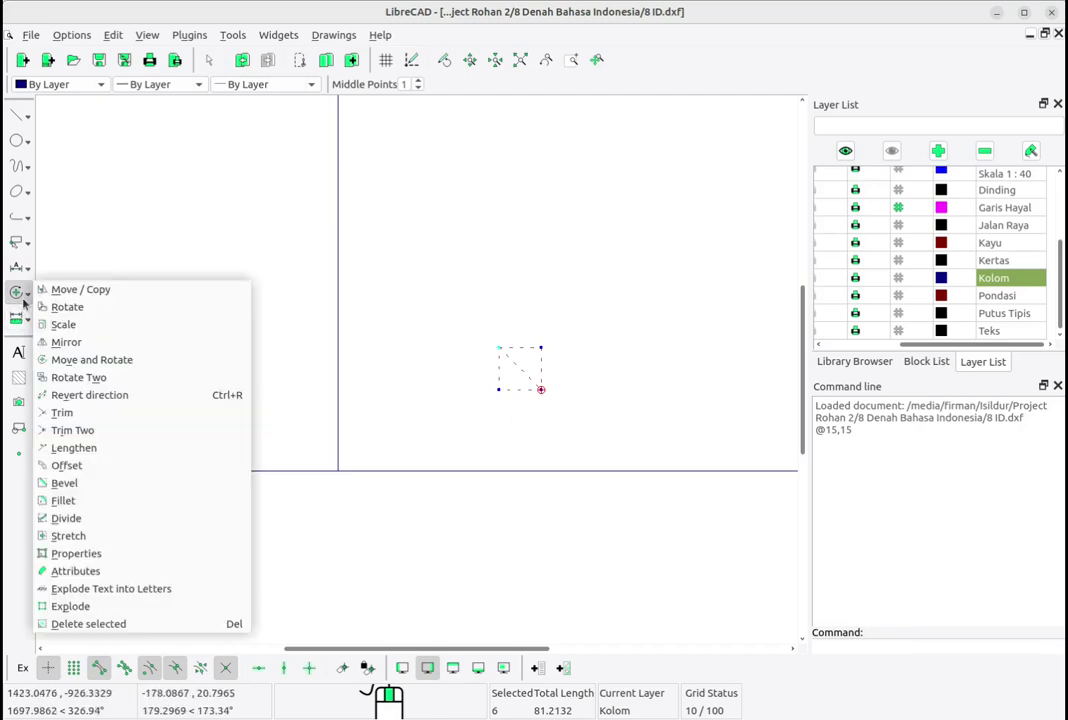
click(90, 290)
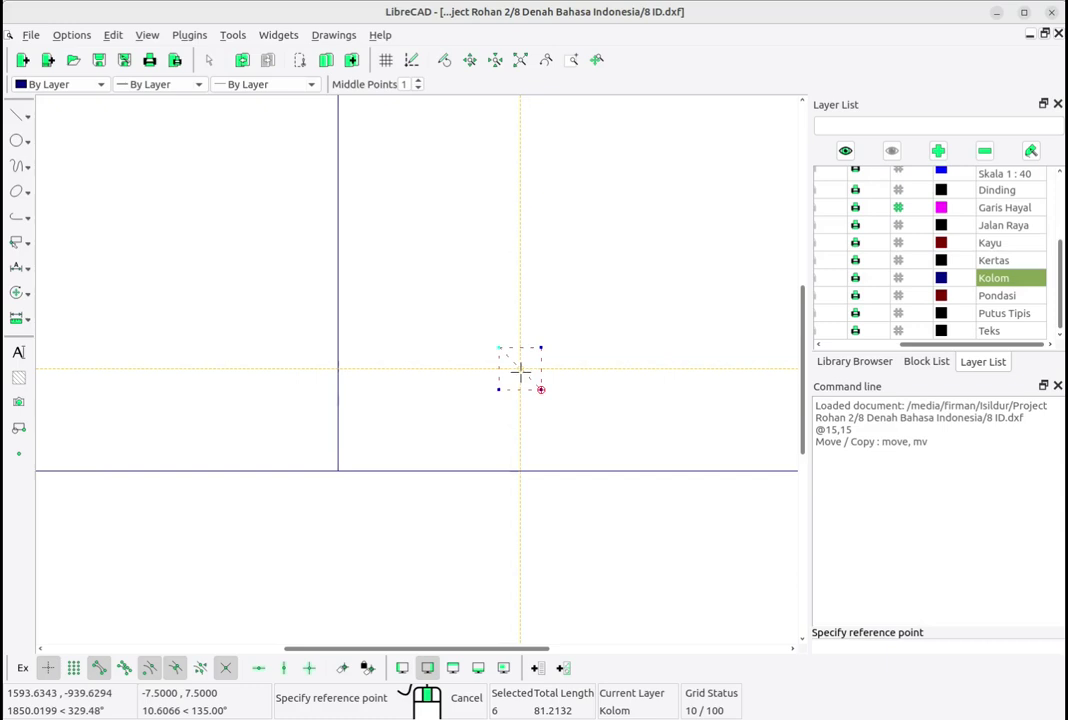
scroll(517, 370, up, 1)
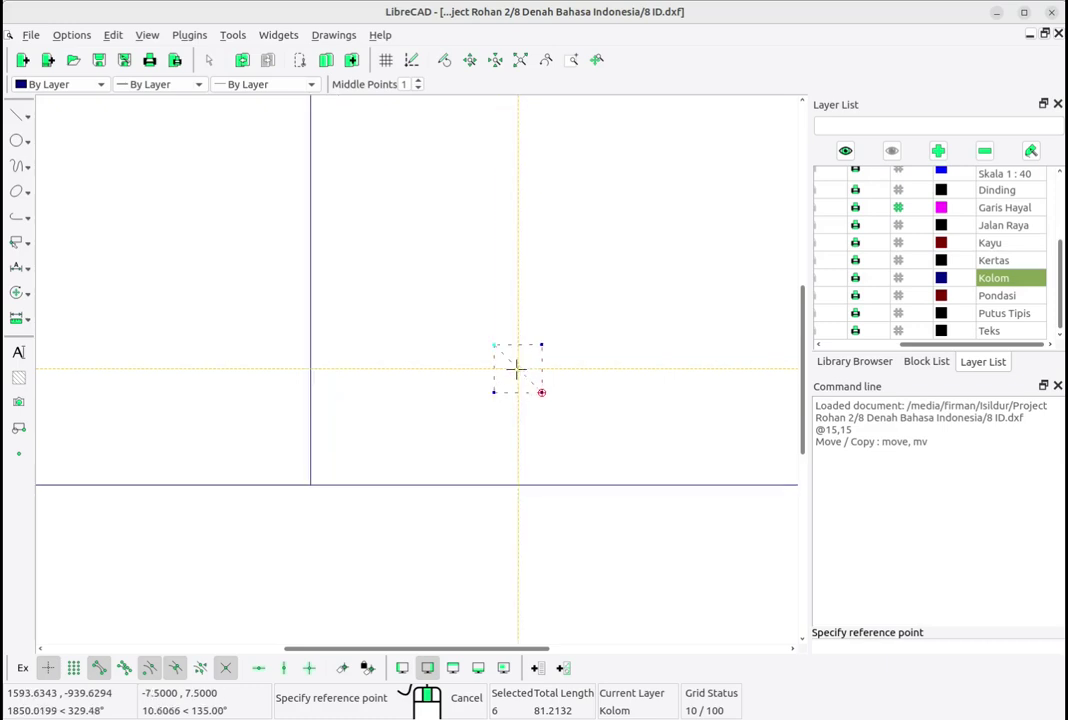
scroll(517, 370, up, 1)
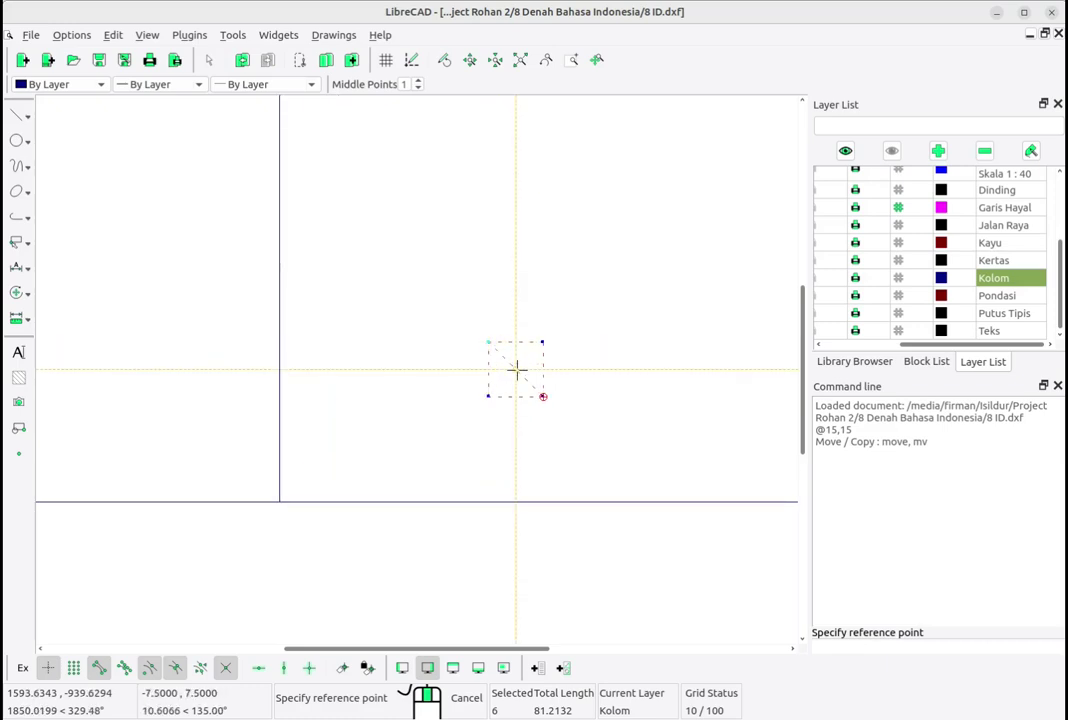
scroll(517, 370, down, 1)
middle_drag(517, 370, 578, 383)
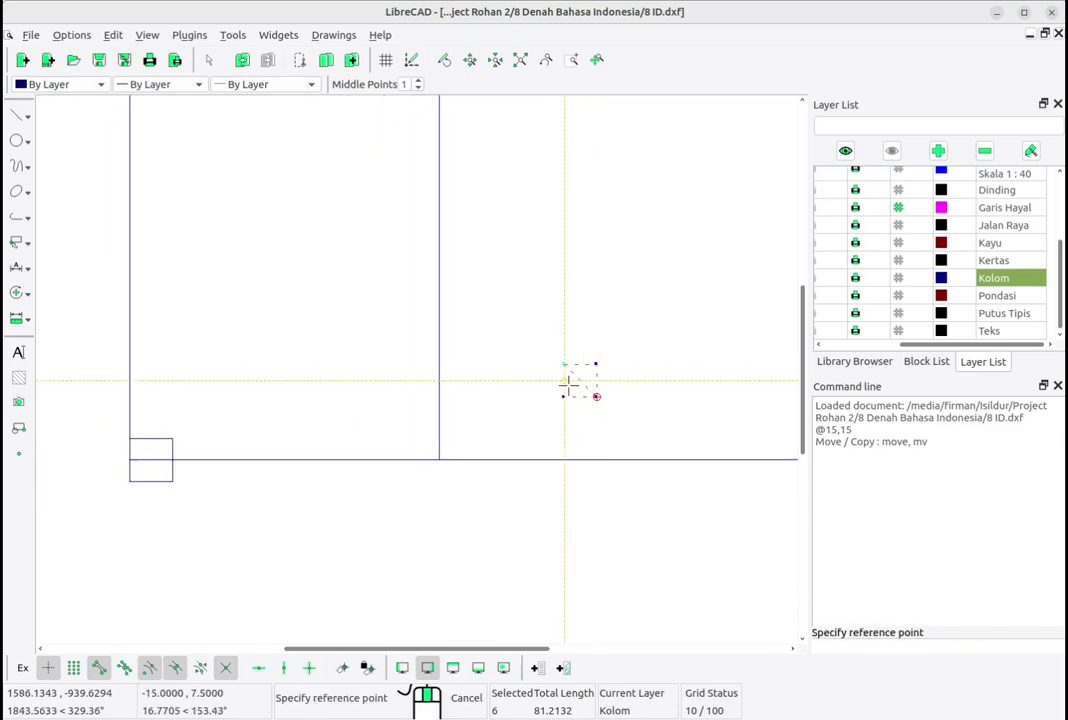
click(580, 381)
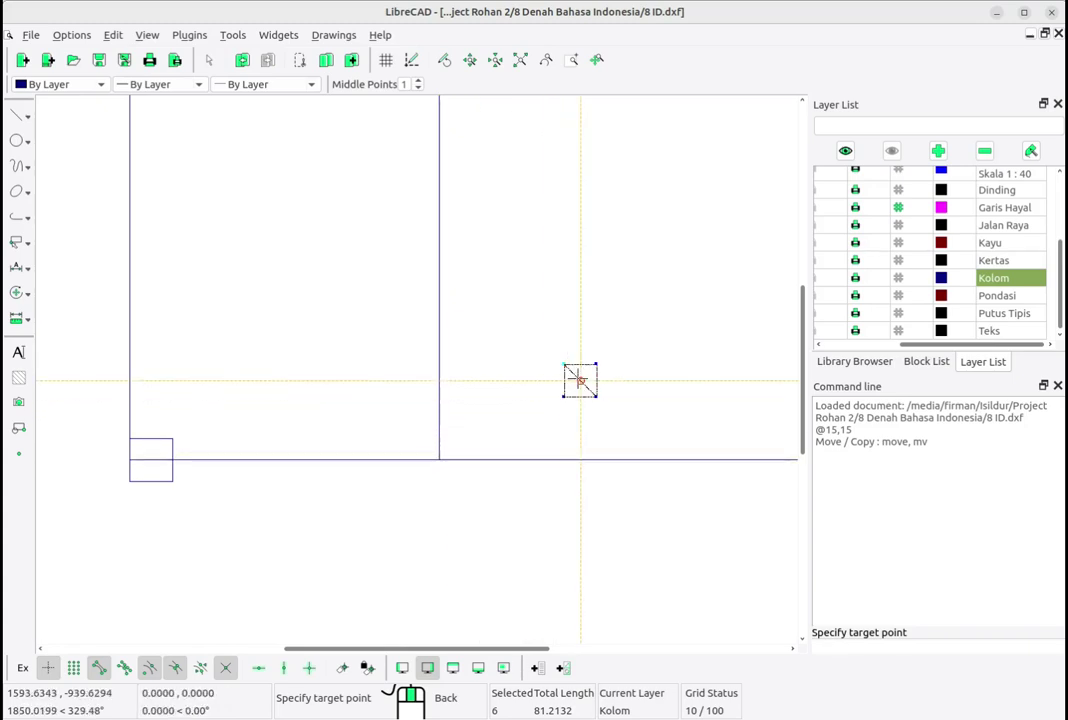
click(439, 459)
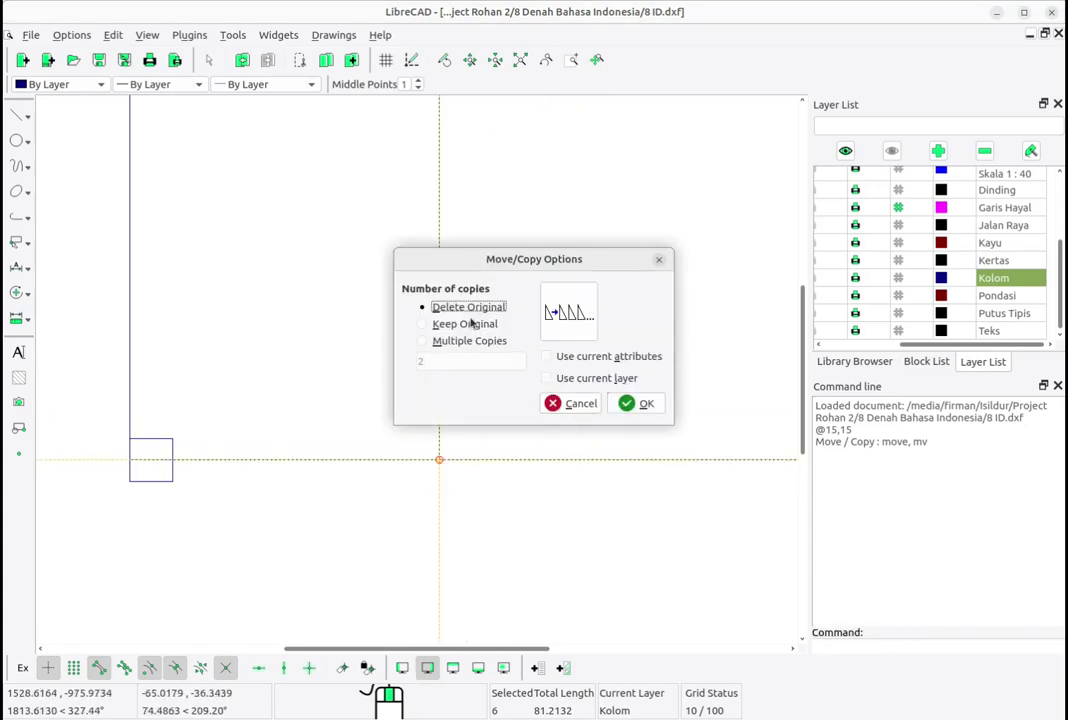
click(635, 407)
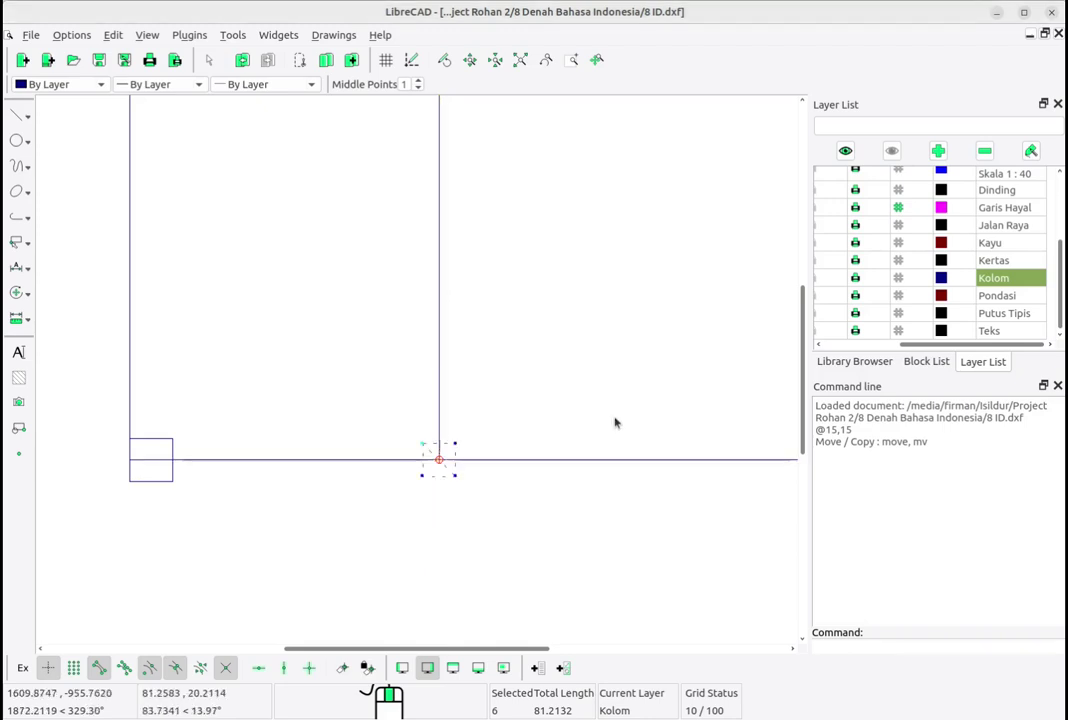
scroll(421, 470, up, 4)
middle_drag(484, 415, 538, 391)
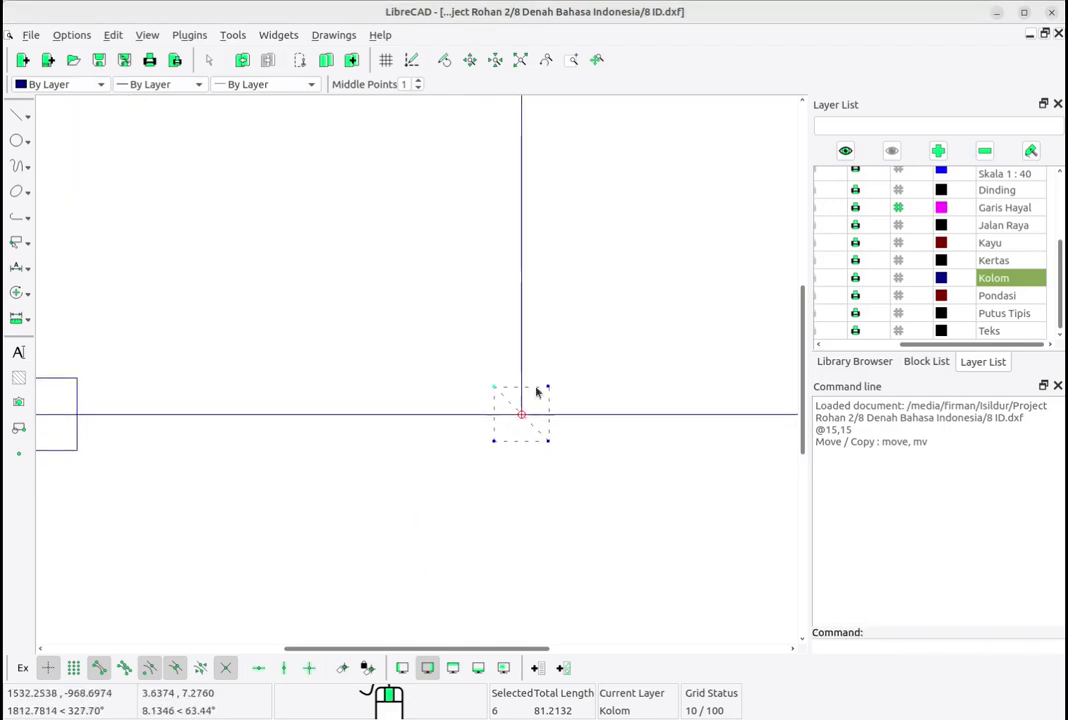
key(Escape)
middle_drag(175, 473, 203, 453)
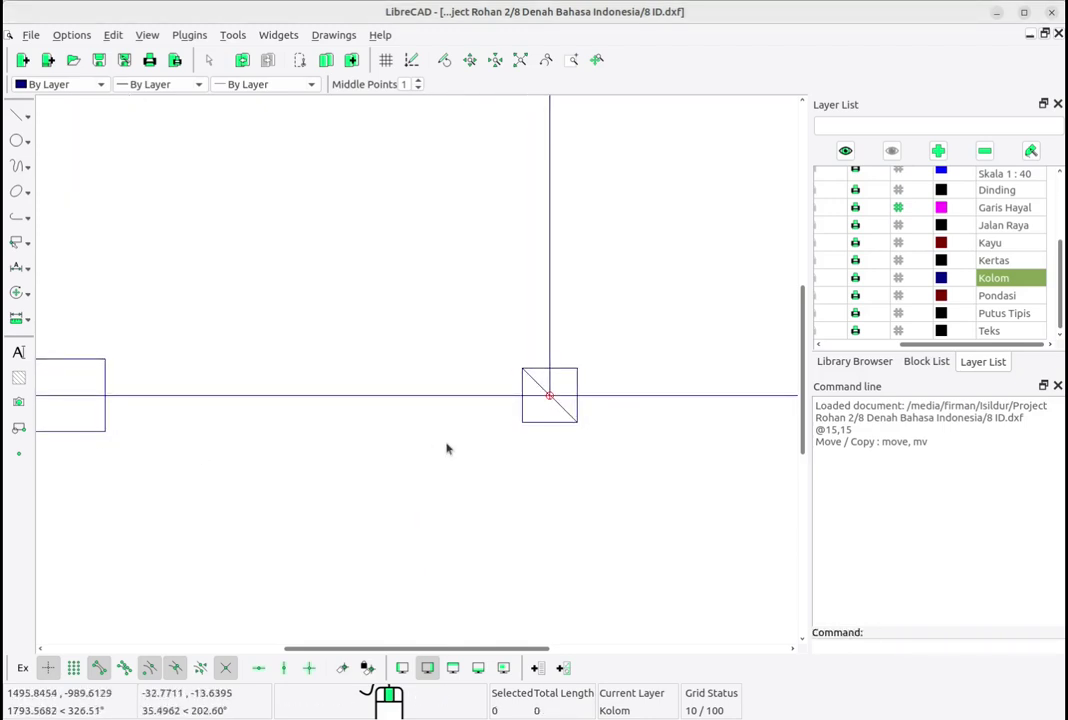
Step: On the Garis Hayal layer, draw a horizontal construction line through the lower-right corner of the new outline's front-left corner column
scroll(467, 430, down, 1)
scroll(468, 430, up, 1)
mouse_move(479, 425)
middle_down()
mouse_move(508, 418)
mouse_move(553, 455)
middle_up()
scroll(372, 415, down, 5)
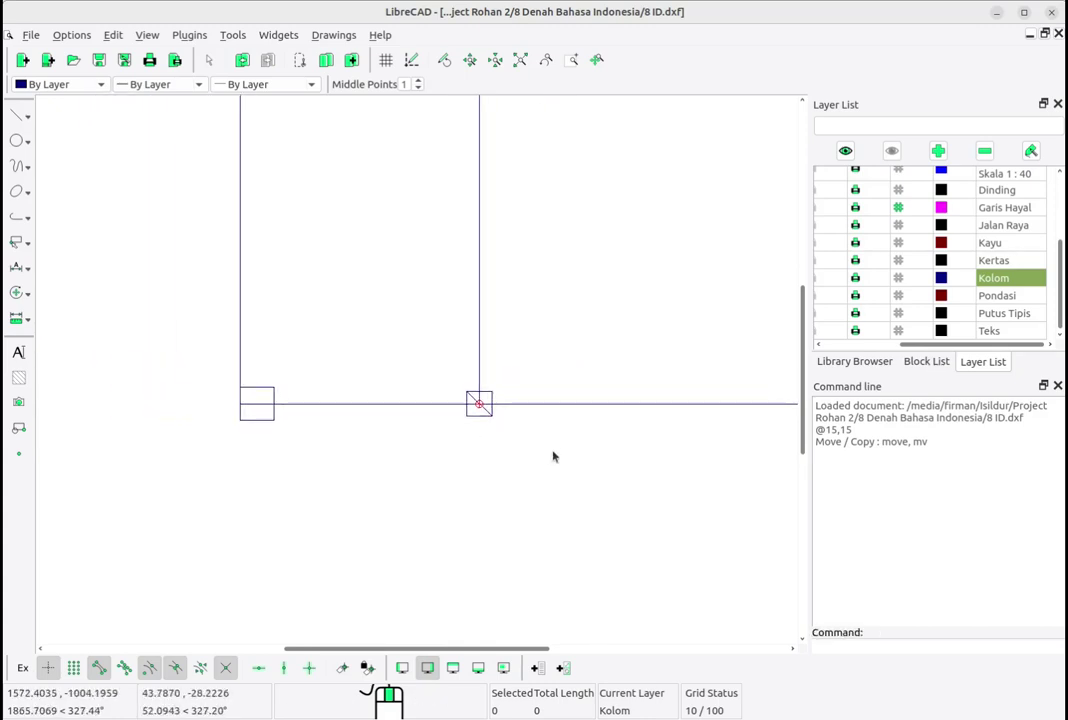
scroll(517, 403, down, 2)
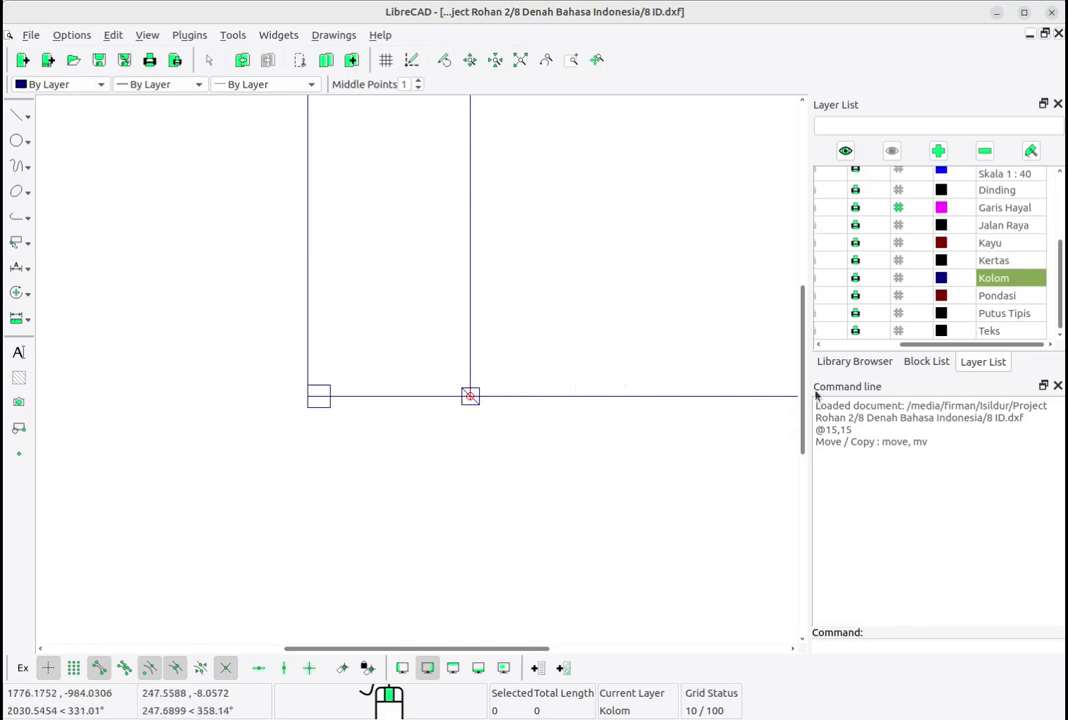
scroll(995, 345, left, 1)
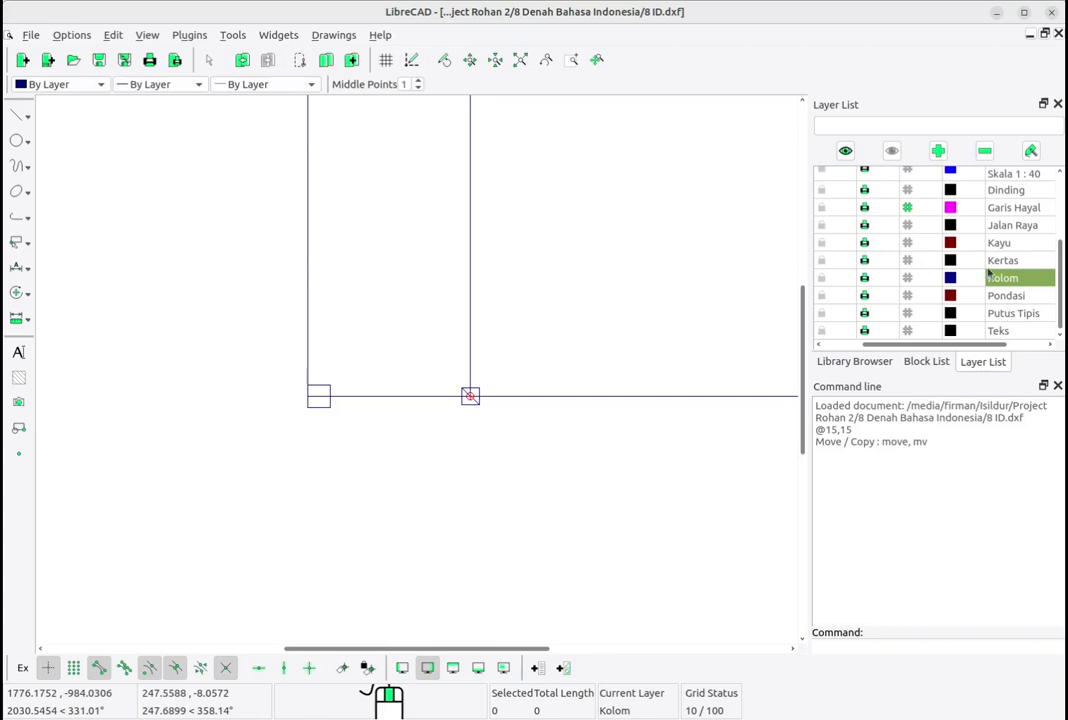
scroll(992, 259, up, 1)
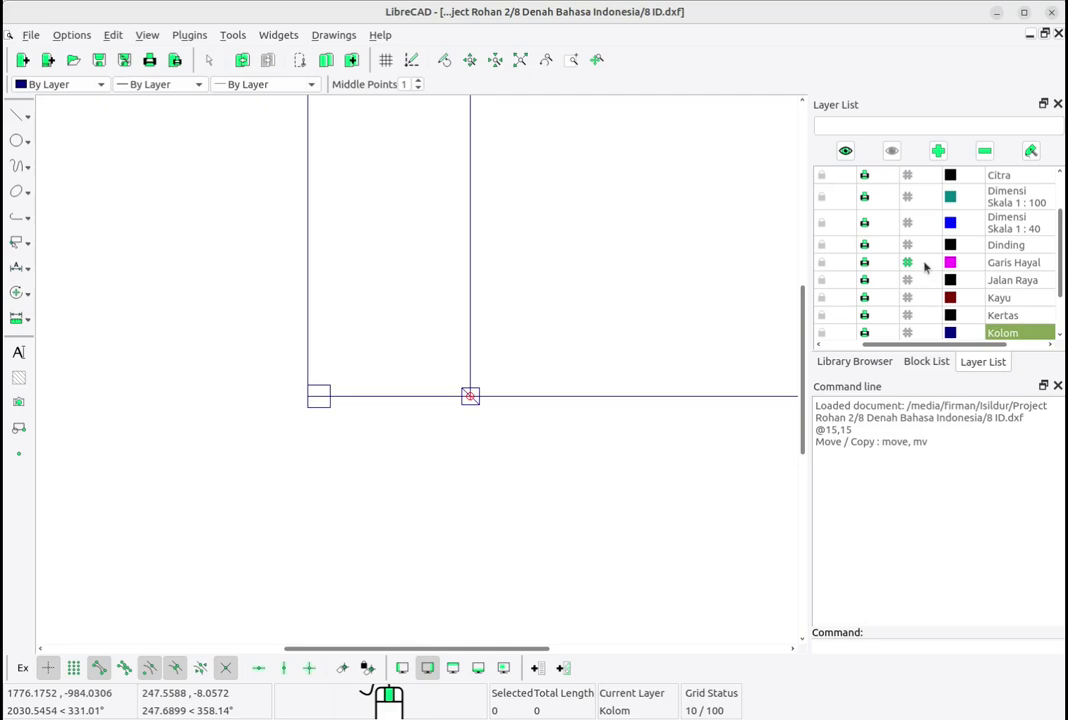
click(1008, 264)
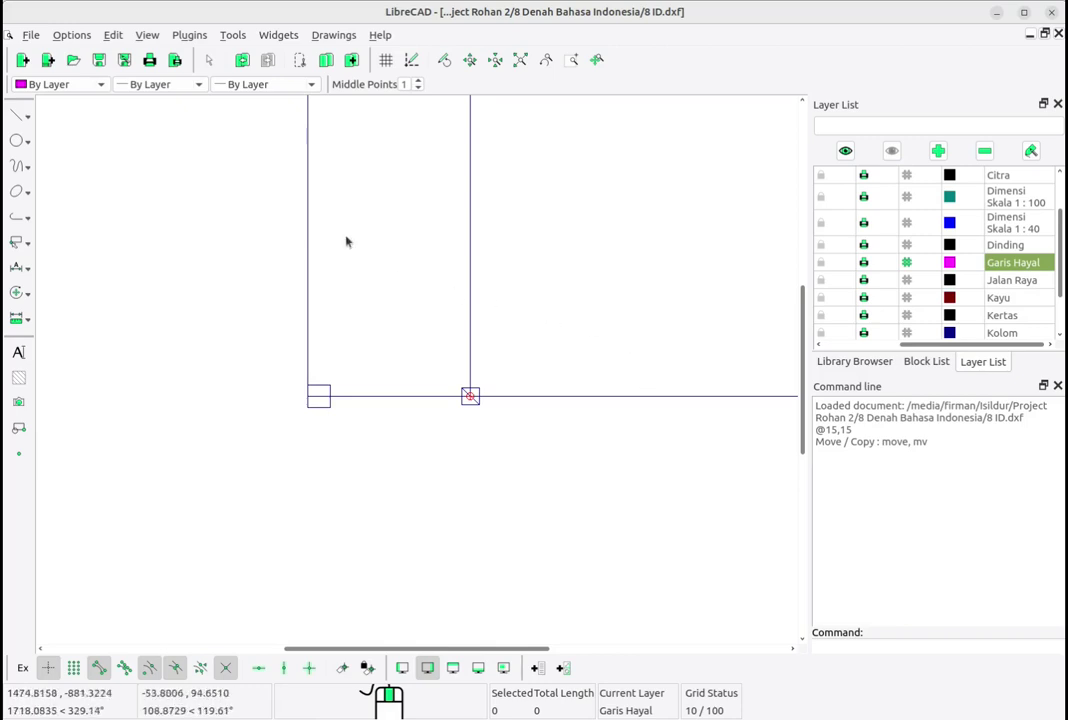
click(20, 117)
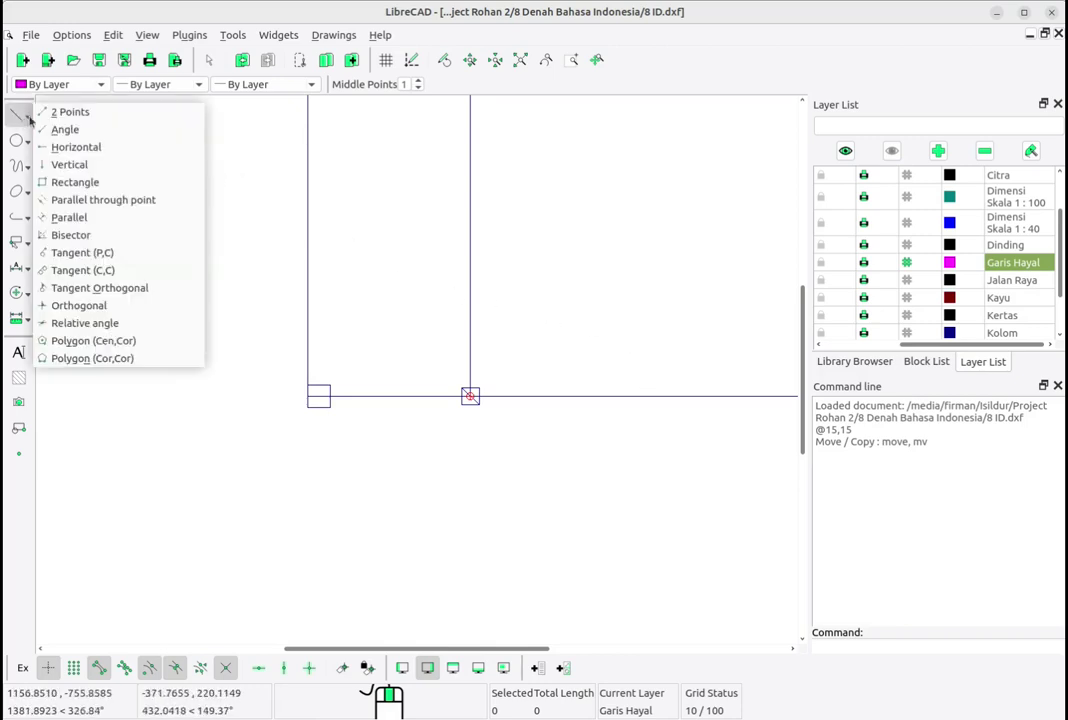
click(95, 148)
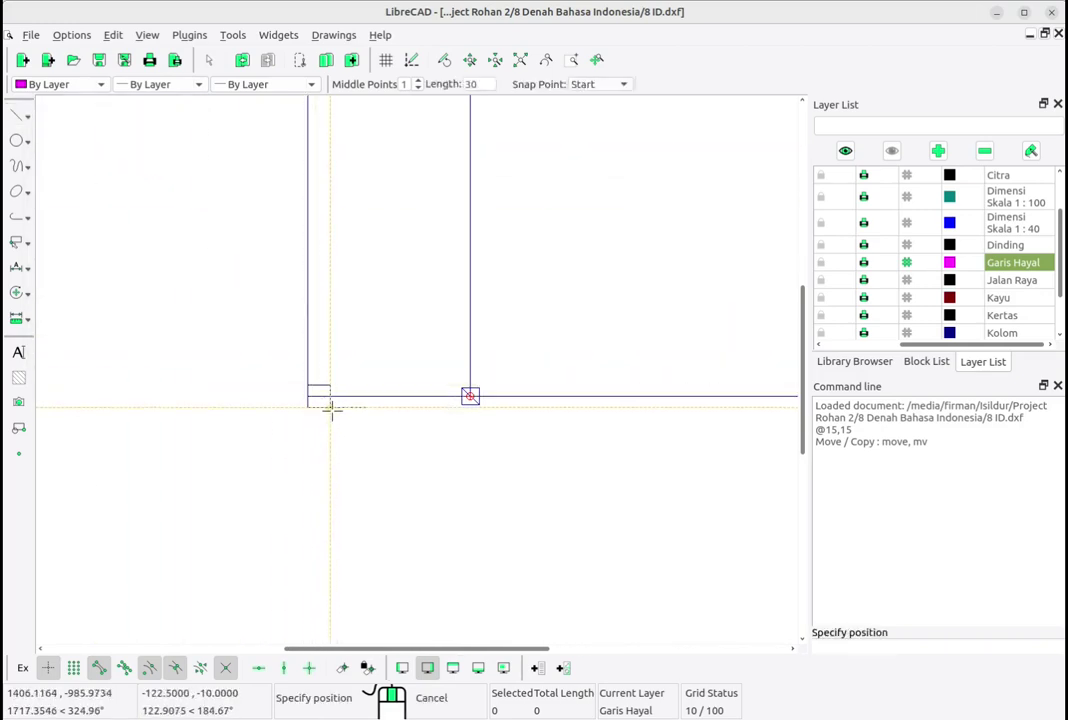
scroll(476, 412, up, 3)
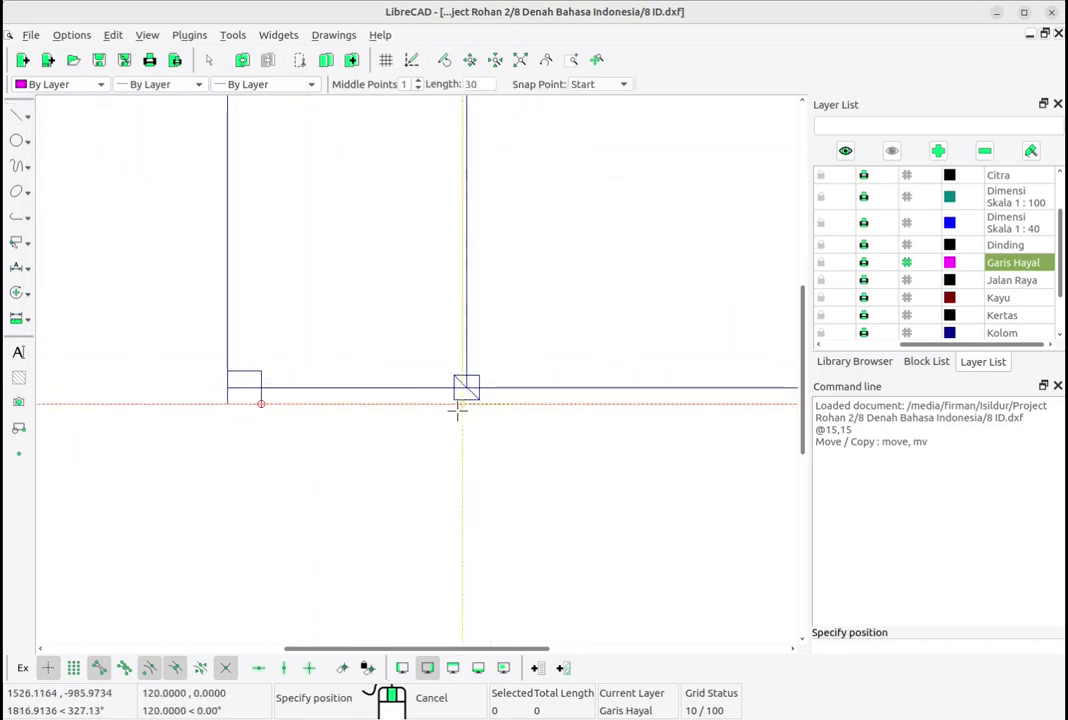
scroll(580, 404, down, 5)
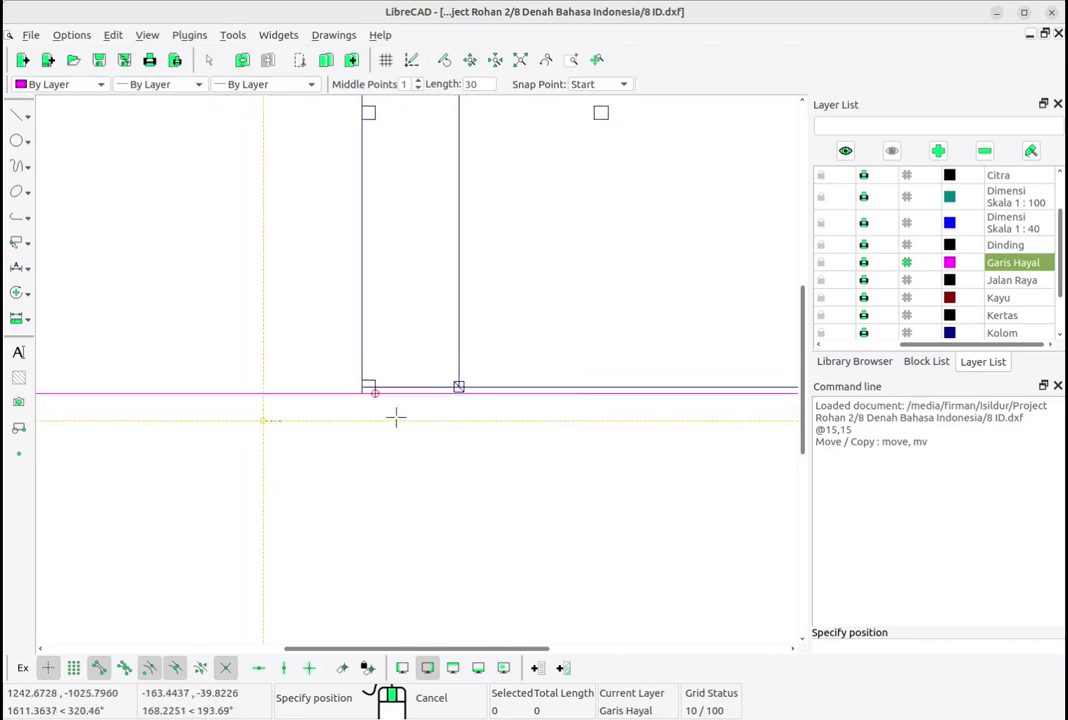
scroll(512, 342, up, 1)
scroll(512, 342, up, 1)
Step: Draw a vertical construction line about 137 left of the corner column's lower-right corner, outside the new outline, and end the command
click(24, 116)
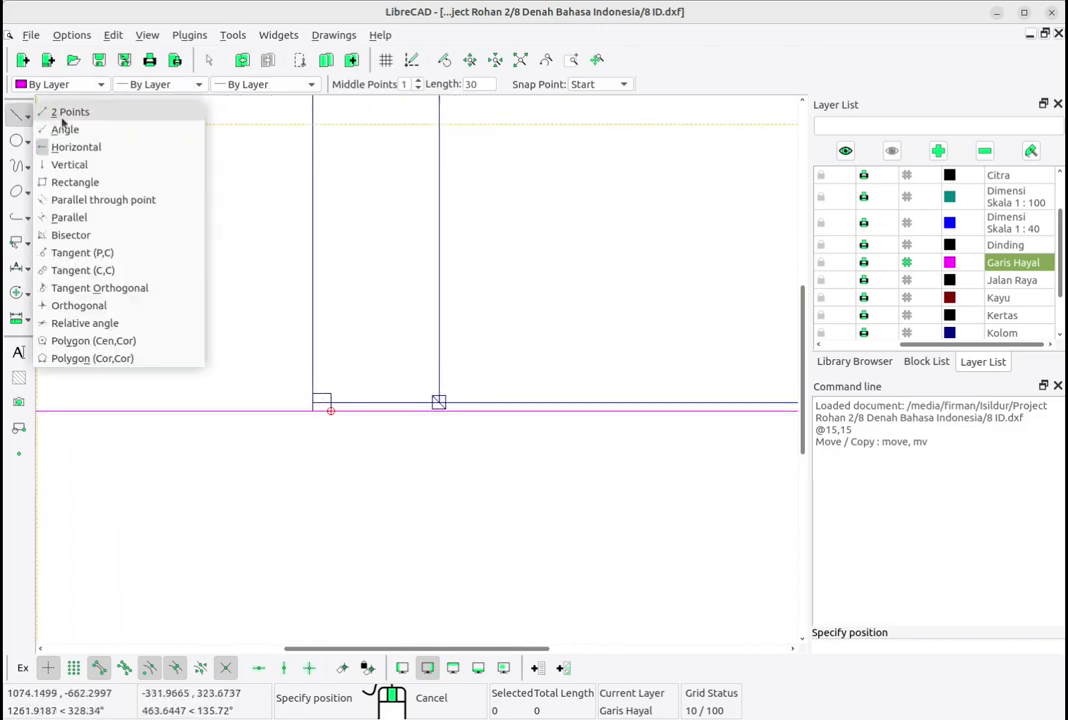
click(82, 167)
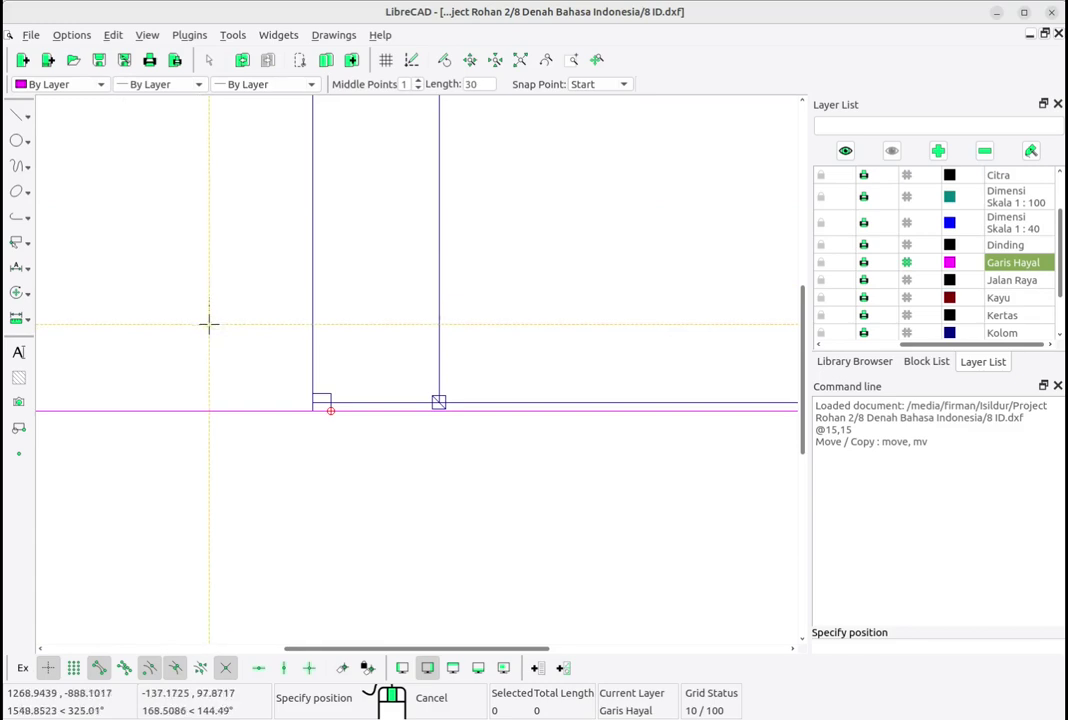
click(209, 324)
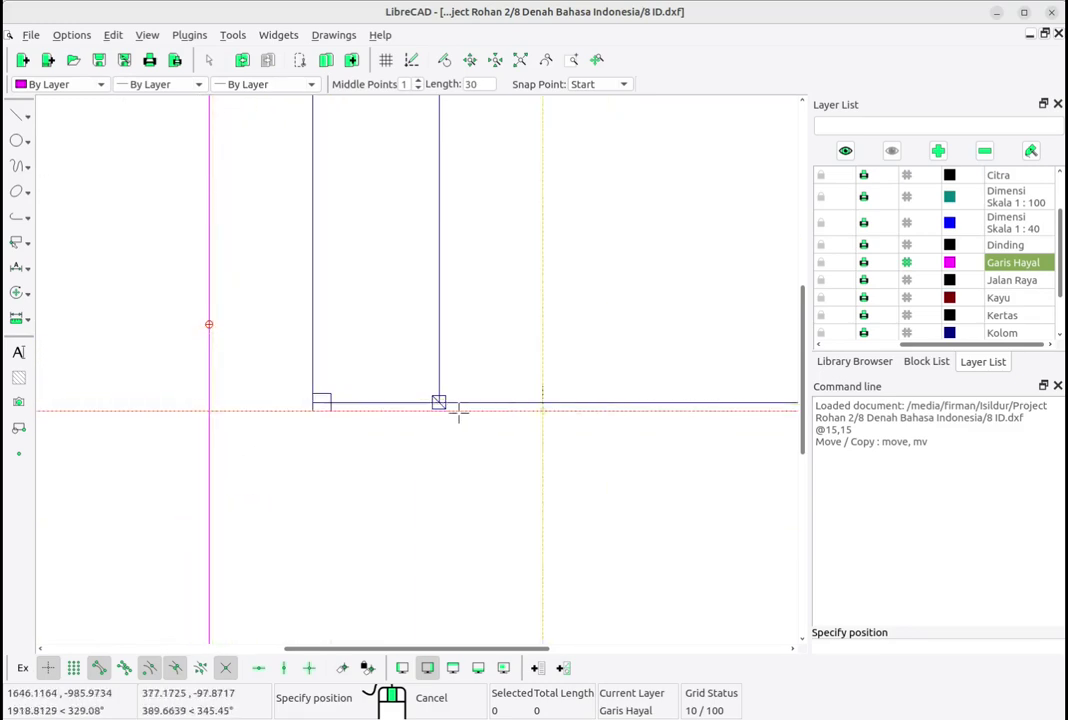
right_click(346, 293)
right_click(345, 290)
click(394, 350)
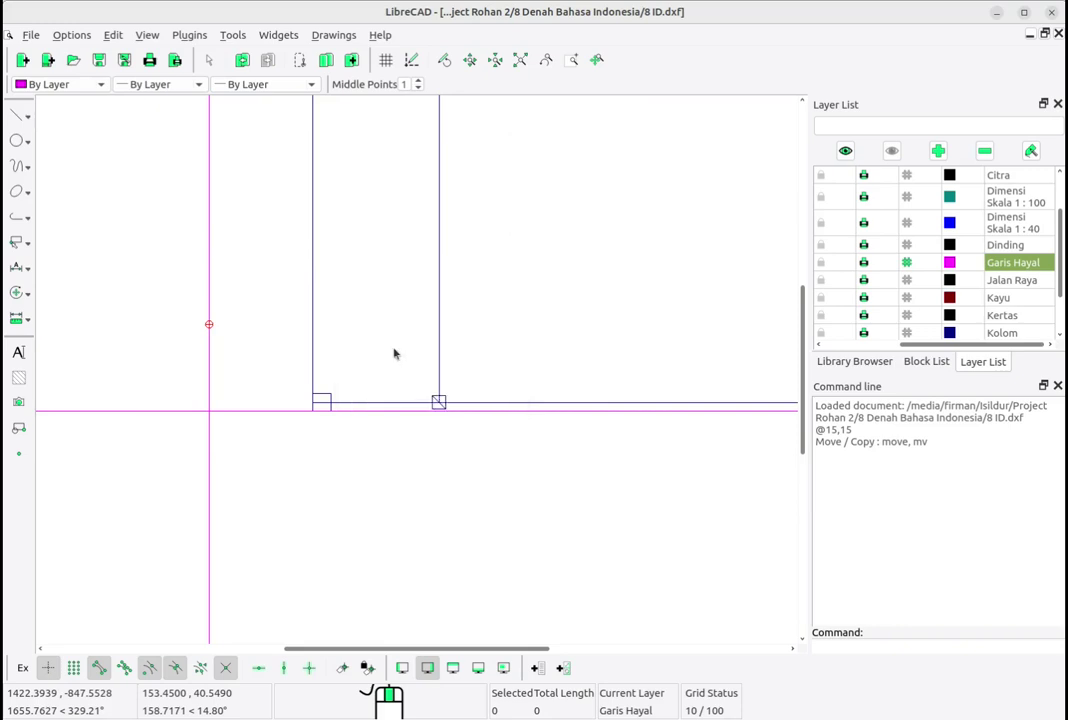
Step: Compare the small column's alignment with the corner column in the original's front wall against the new outline's columns and construction line
scroll(431, 417, up, 5)
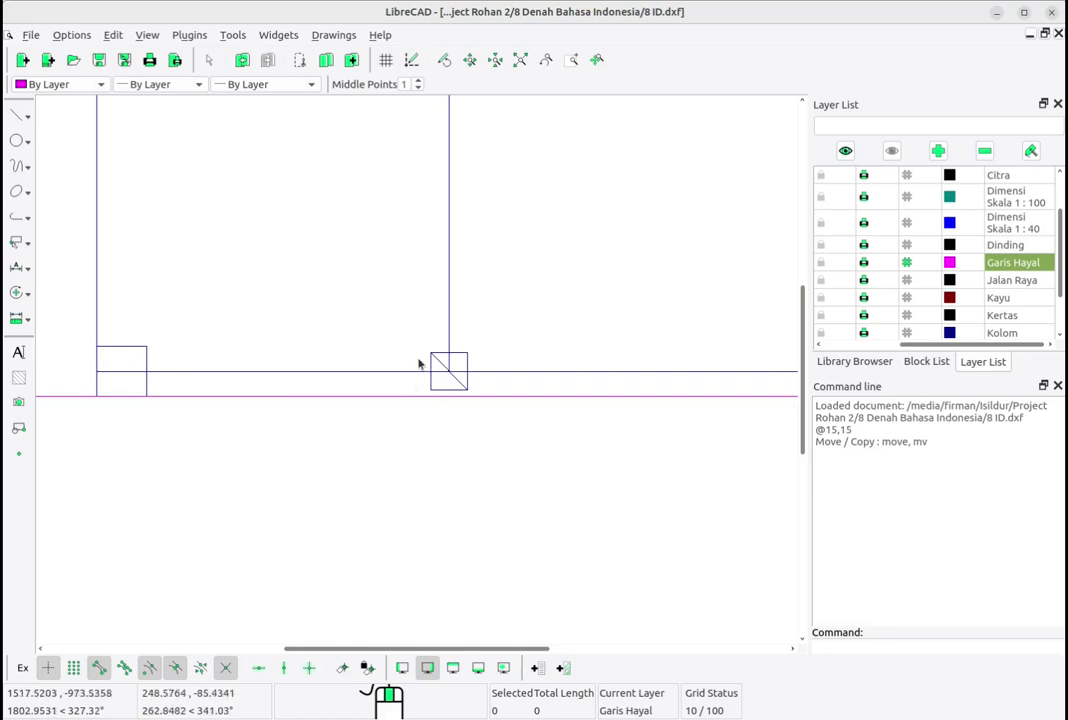
scroll(474, 452, down, 12)
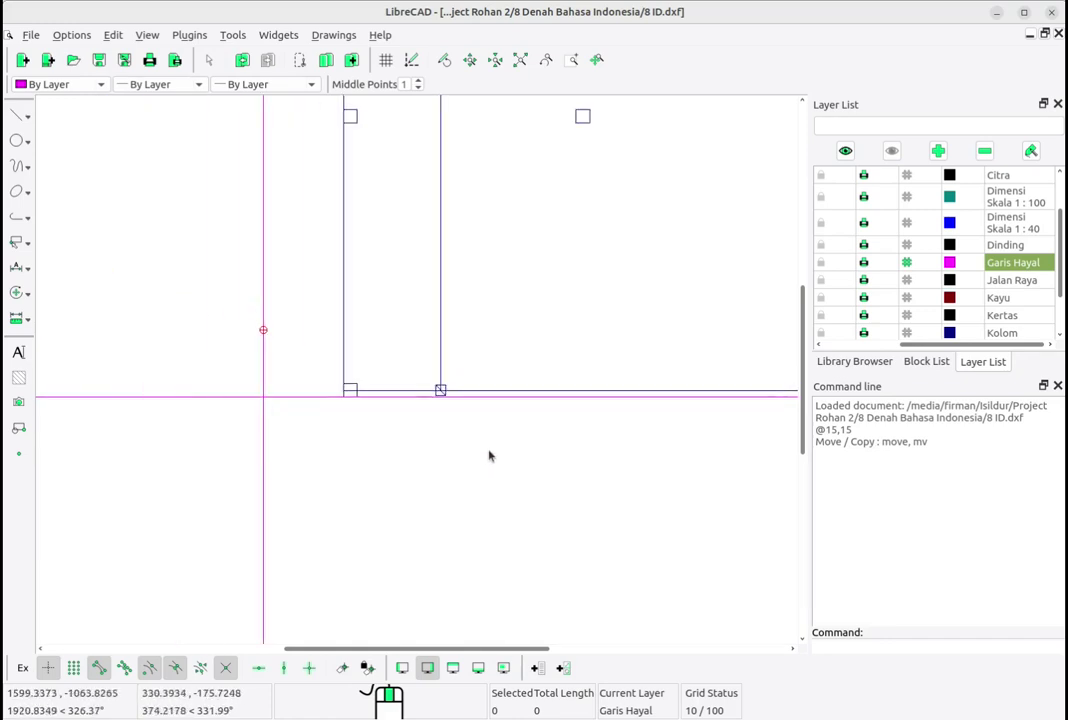
middle_drag(735, 450, 311, 468)
scroll(640, 425, up, 6)
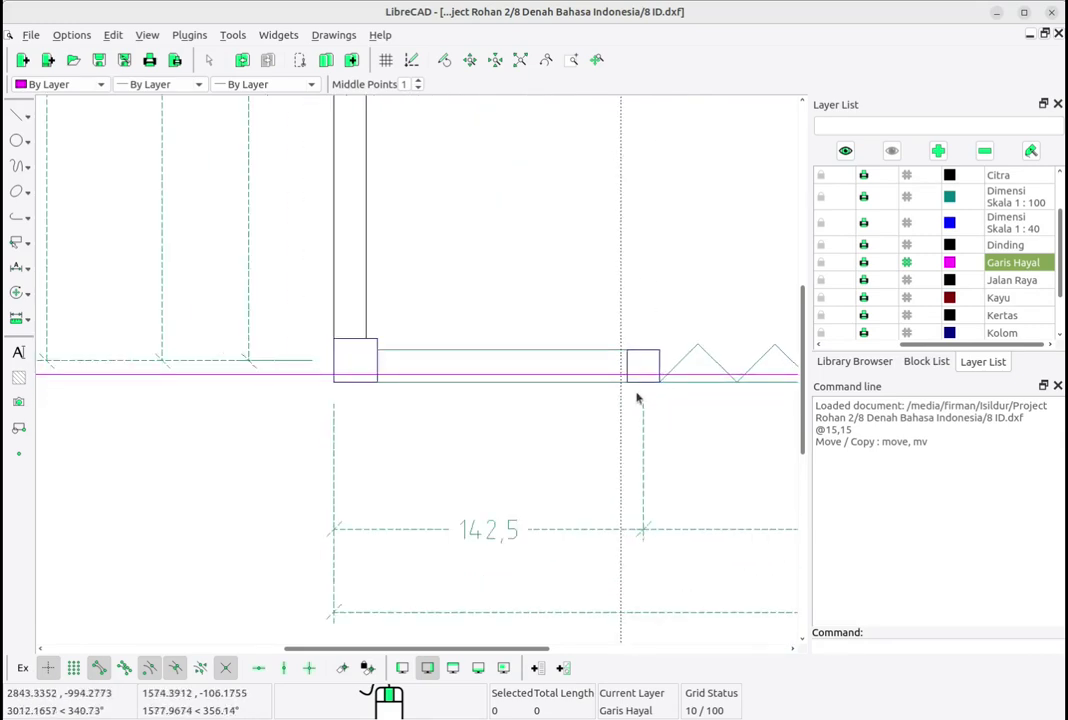
scroll(637, 397, down, 4)
middle_drag(267, 439, 640, 462)
mouse_move(150, 478)
middle_down()
mouse_move(490, 492)
mouse_move(639, 470)
middle_up()
scroll(415, 408, up, 4)
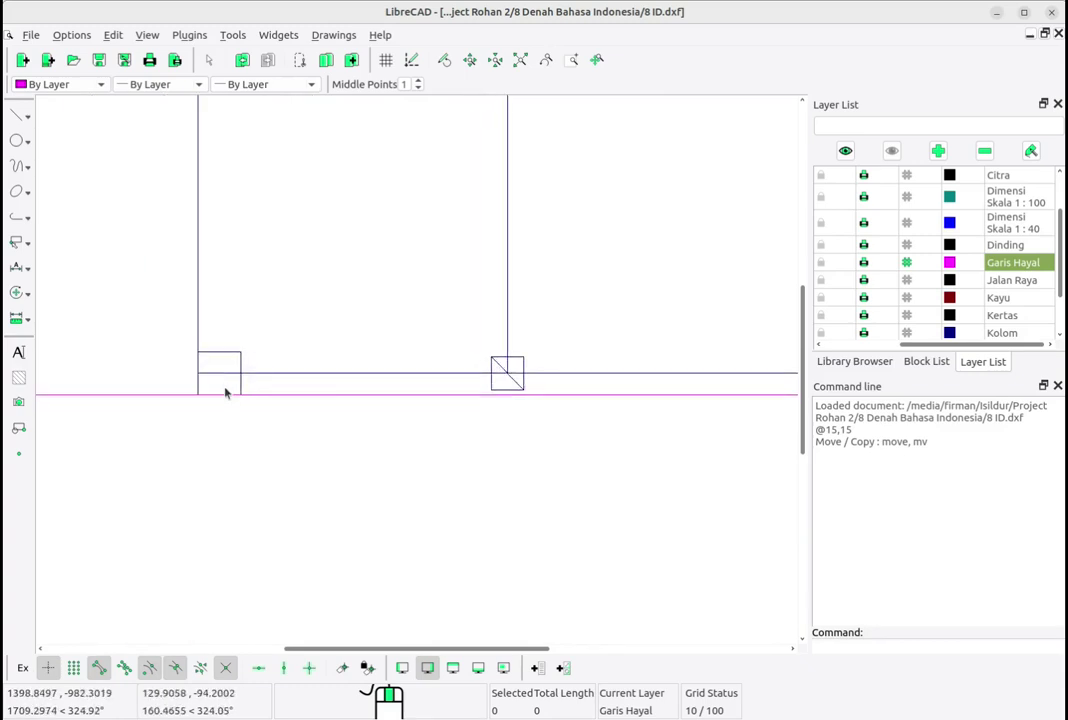
Step: Move the small front-wall column vertically from its bottom-edge midpoint onto the horizontal construction line, deleting the original, and deselect it
scroll(479, 398, up, 3)
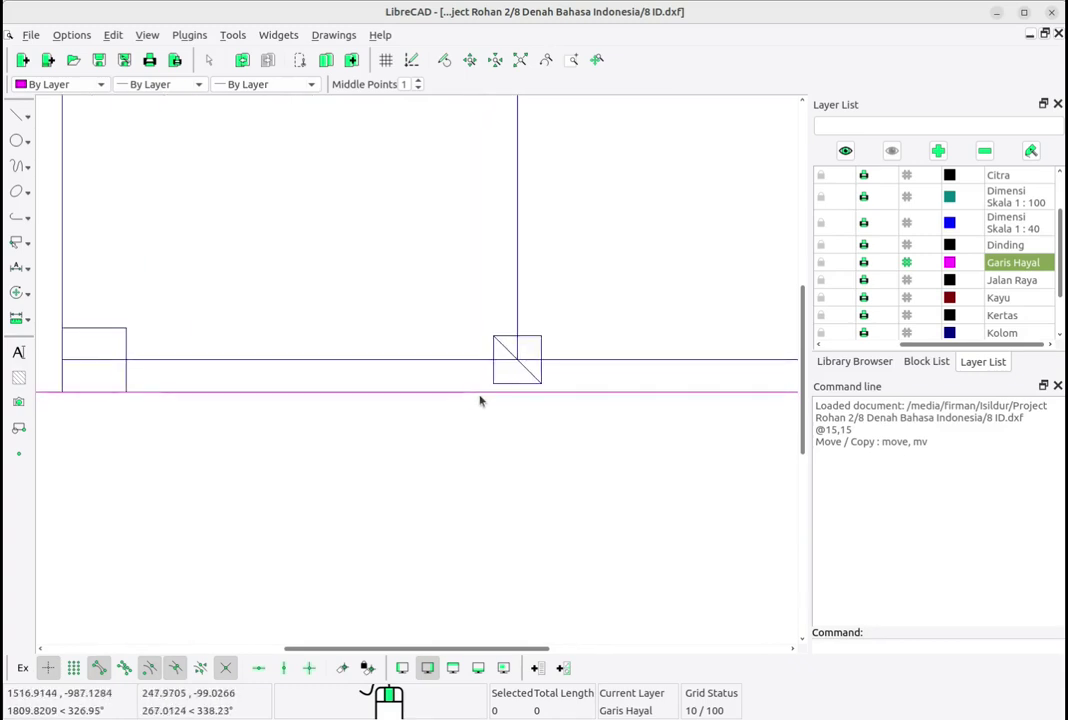
drag(467, 305, 610, 460)
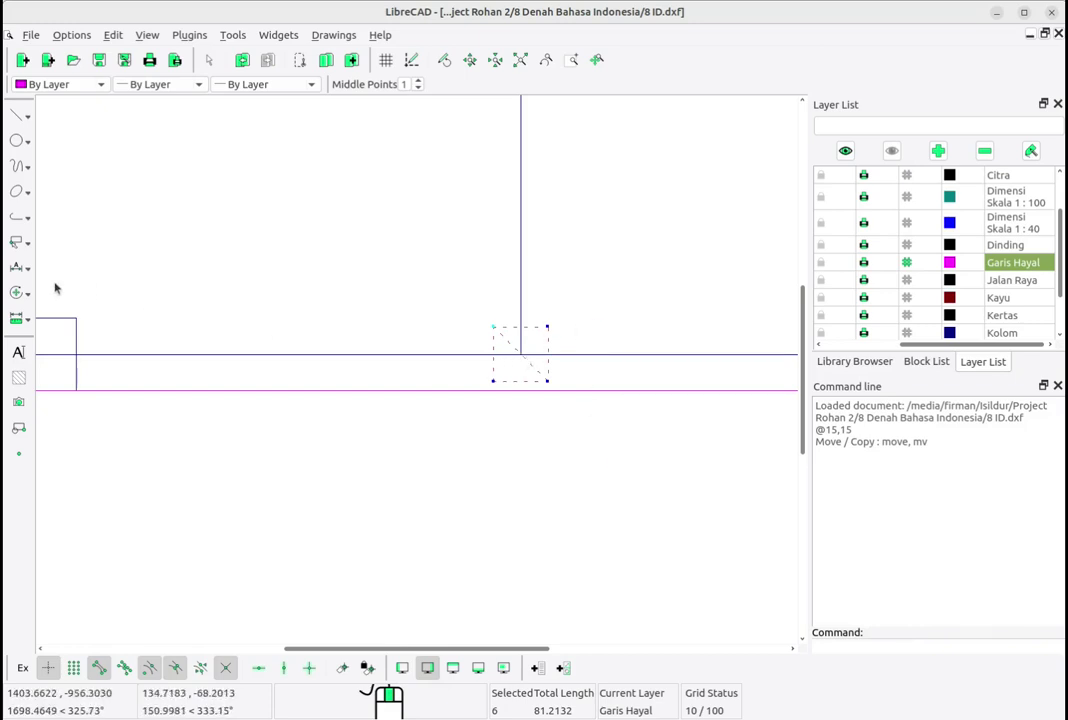
right_click(359, 252)
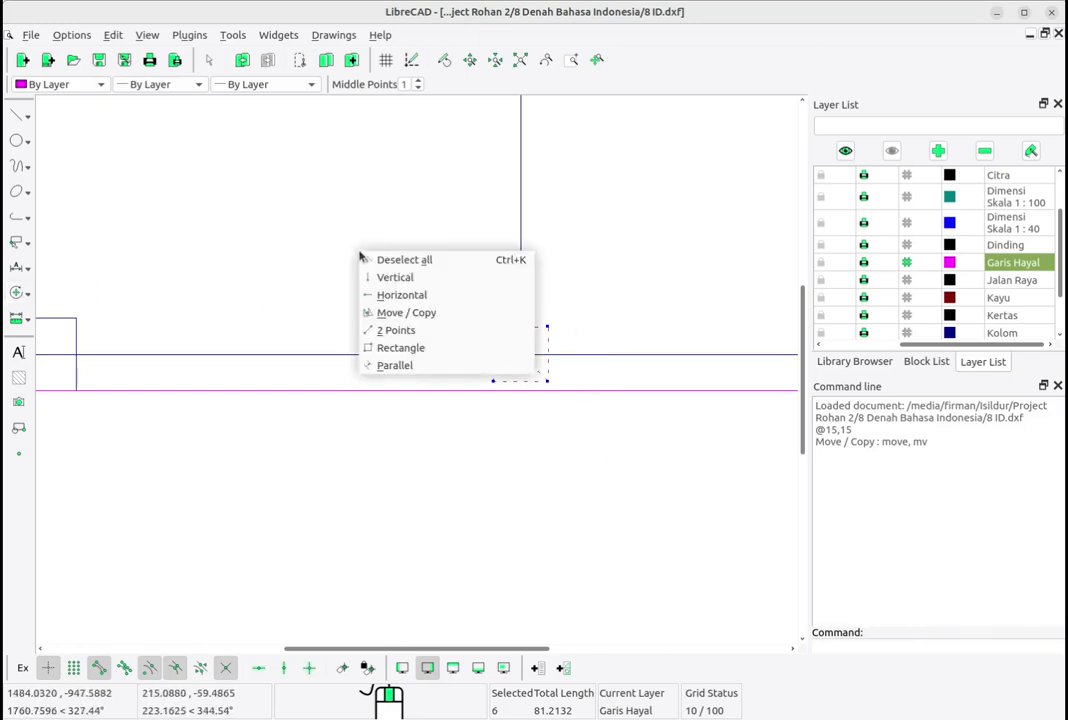
click(405, 313)
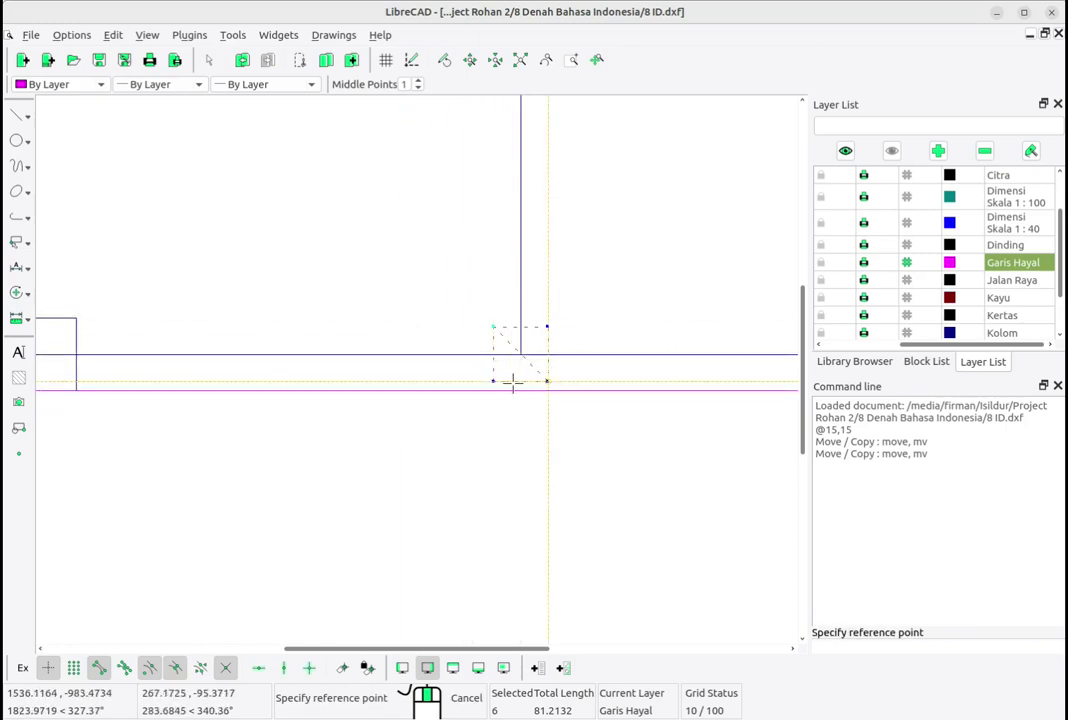
scroll(520, 381, up, 4)
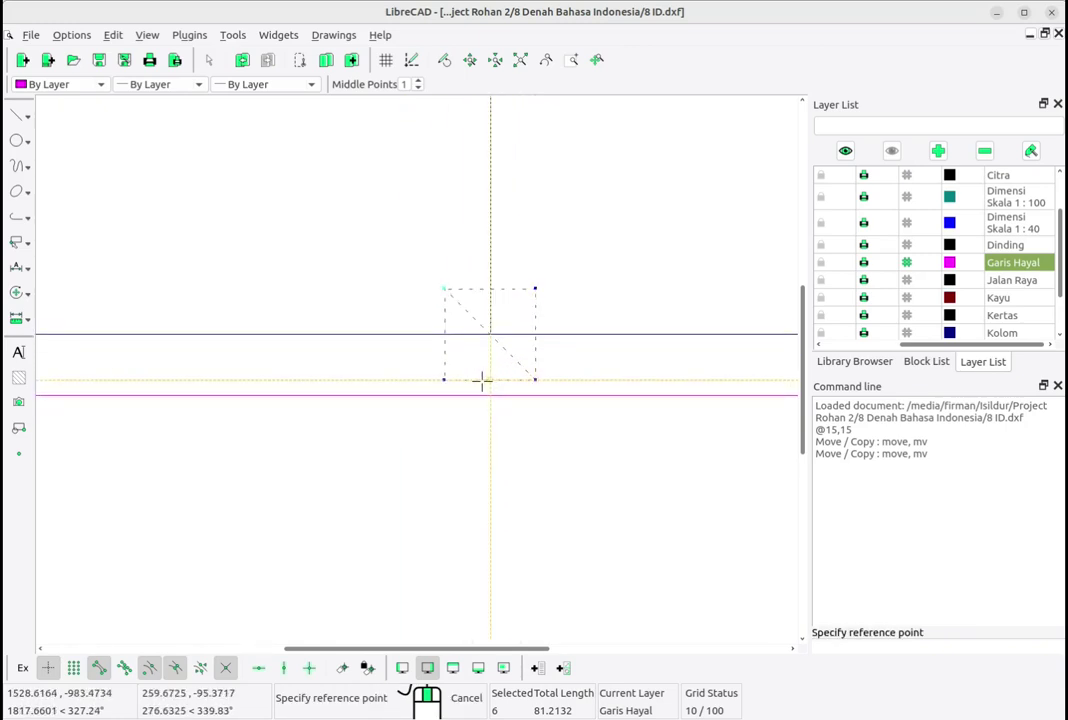
click(490, 380)
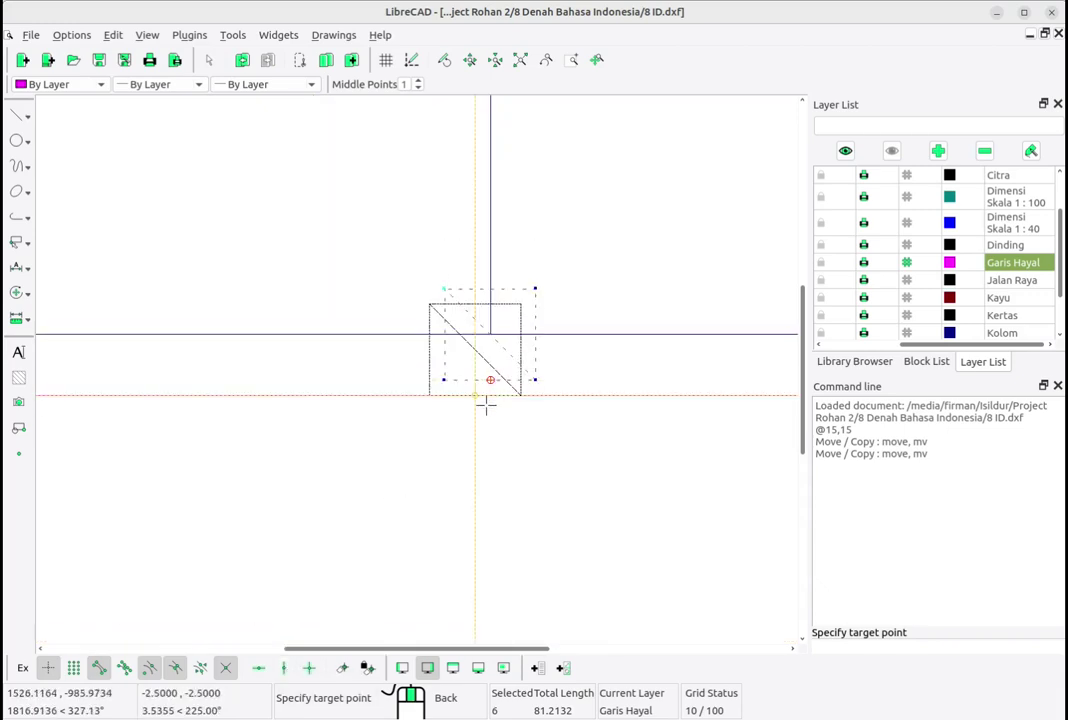
click(286, 670)
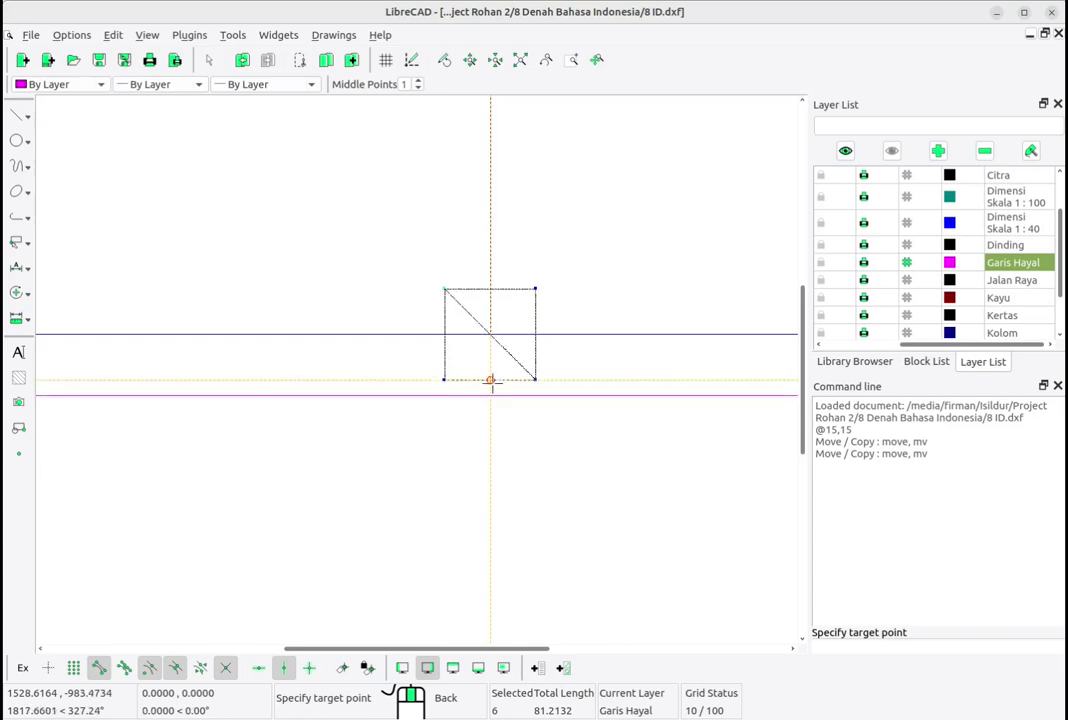
click(490, 399)
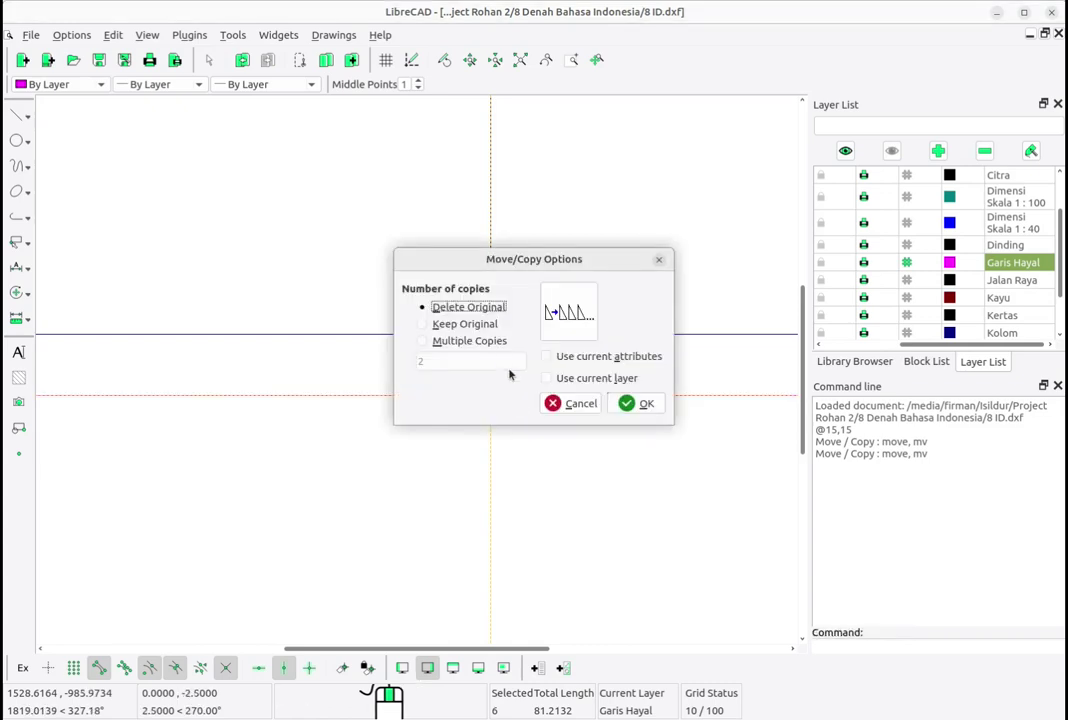
click(645, 404)
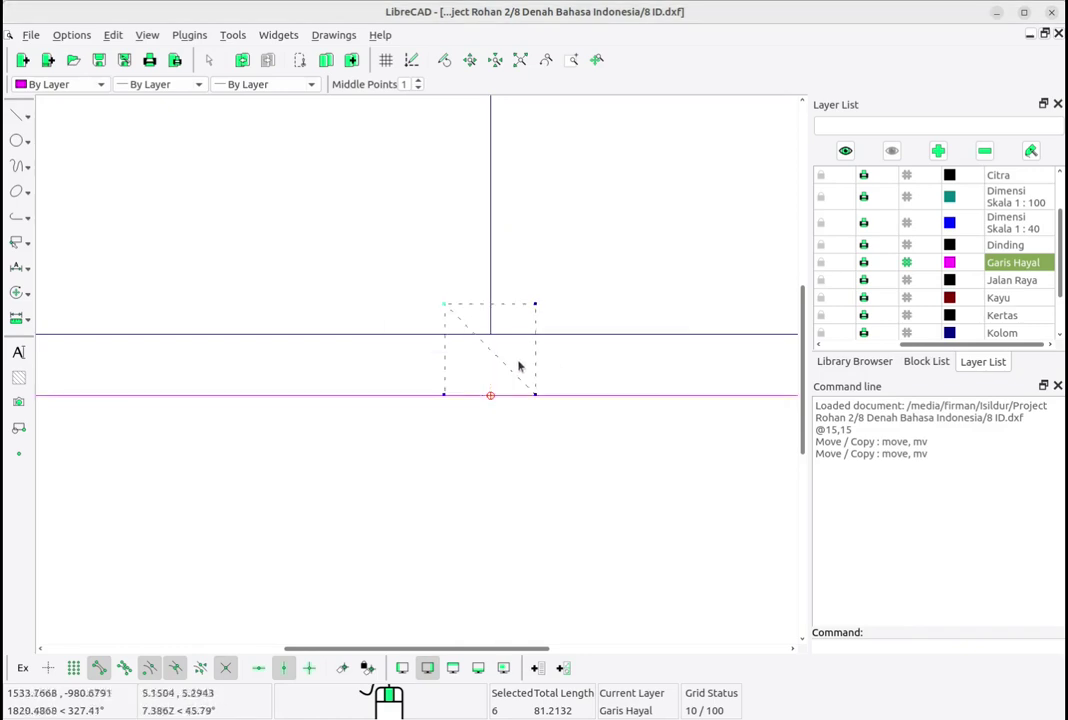
scroll(520, 364, down, 3)
middle_drag(520, 362, 539, 378)
scroll(539, 378, down, 1)
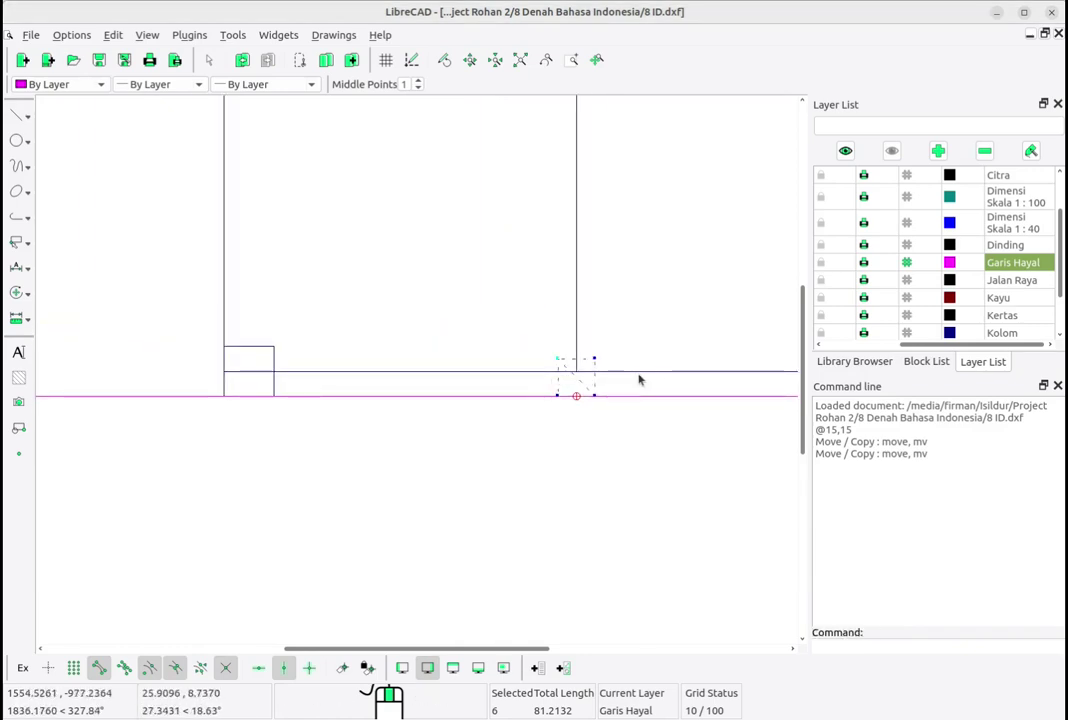
scroll(628, 387, down, 1)
right_click(487, 287)
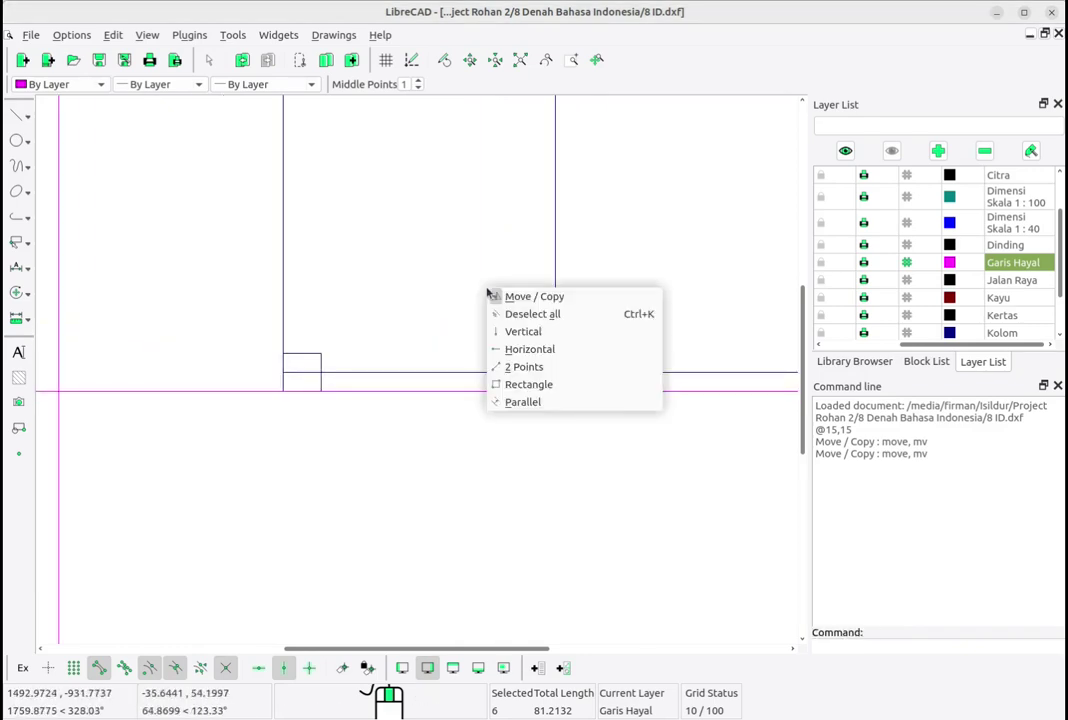
click(520, 312)
scroll(553, 382, up, 3)
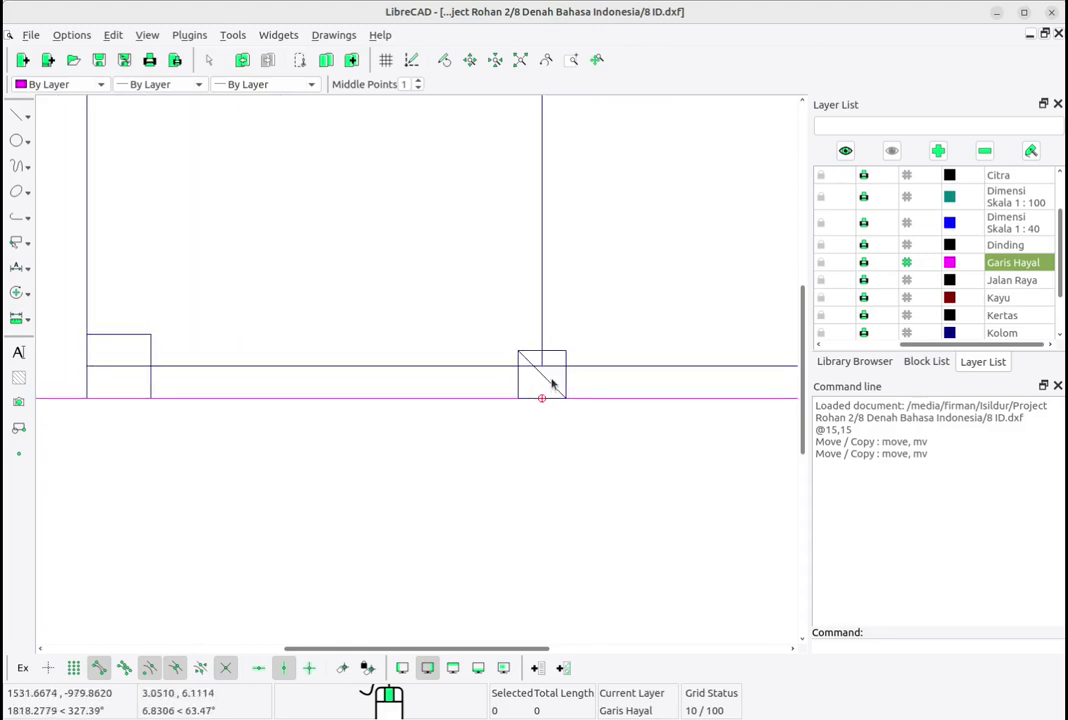
scroll(538, 380, down, 1)
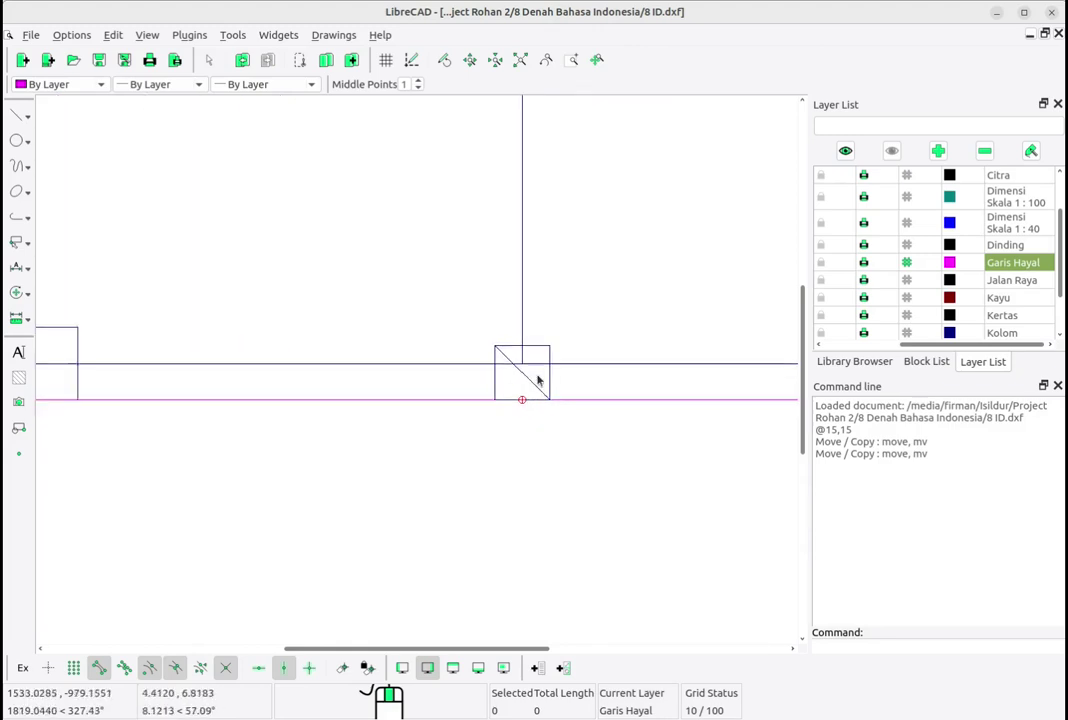
Step: Delete the long vertical offset line above the small front-wall column and the diagonal line inside the column
middle_drag(539, 377, 577, 508)
scroll(603, 424, down, 1)
drag(619, 397, 497, 362)
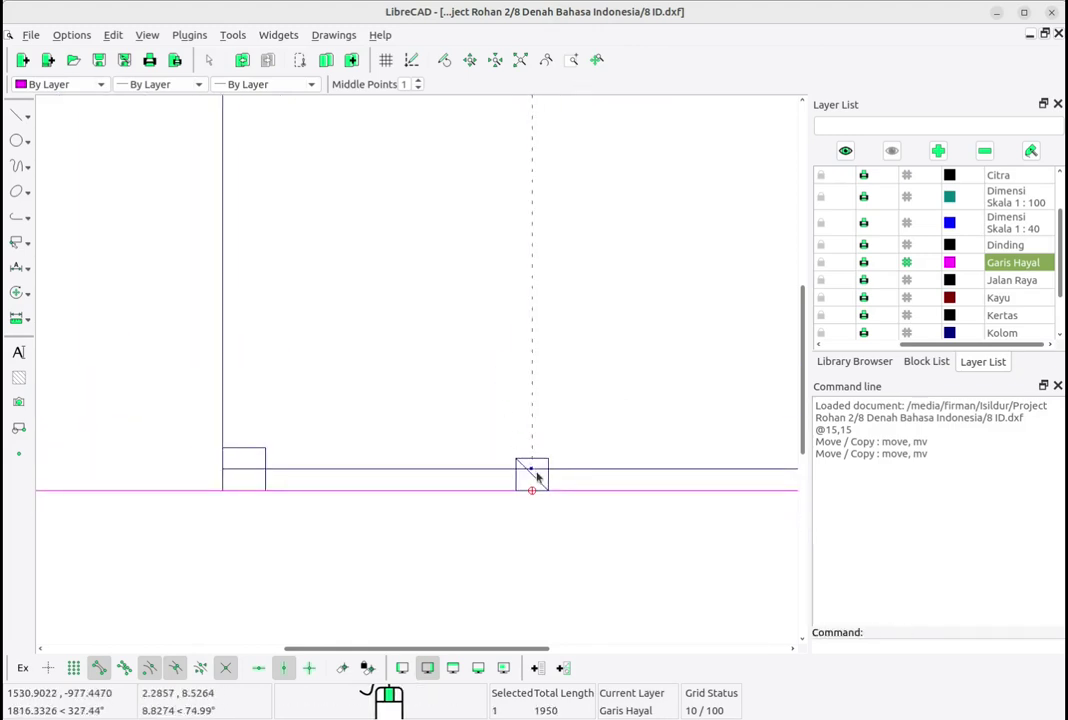
click(534, 474)
key(Delete)
Step: Delete the horizontal and vertical Garis Hayal construction lines crossing outside the new outline's front-left corner
scroll(560, 477, down, 2)
middle_drag(608, 499, 360, 460)
scroll(383, 441, down, 6)
scroll(358, 453, down, 1)
scroll(357, 453, down, 1)
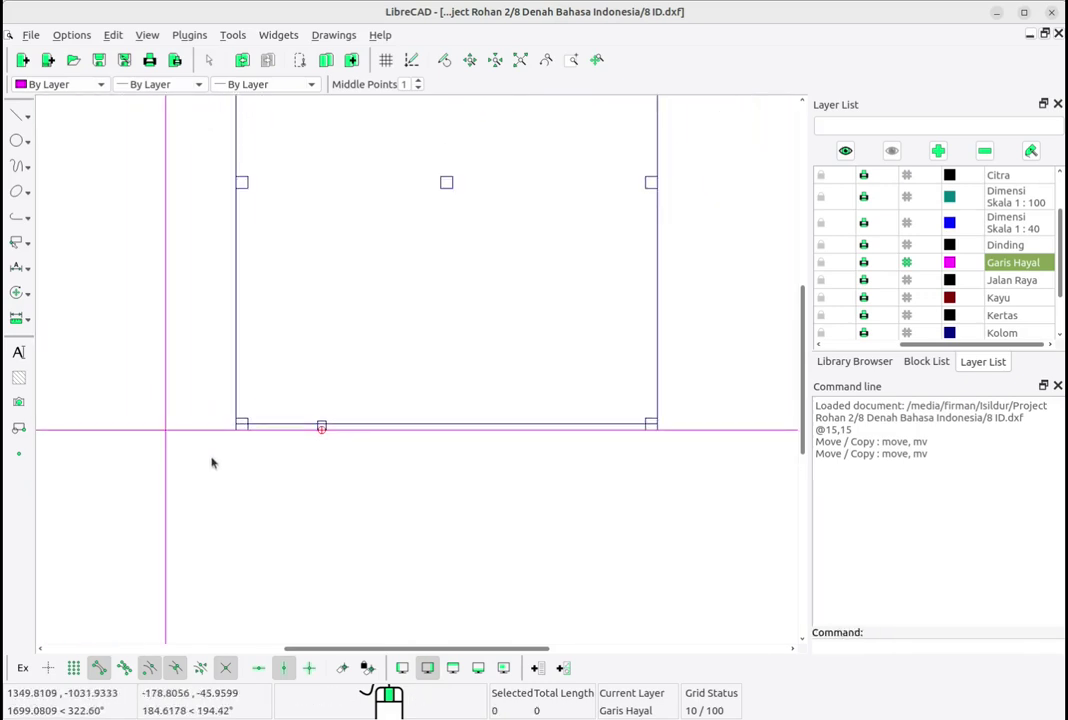
drag(212, 460, 143, 396)
key(Delete)
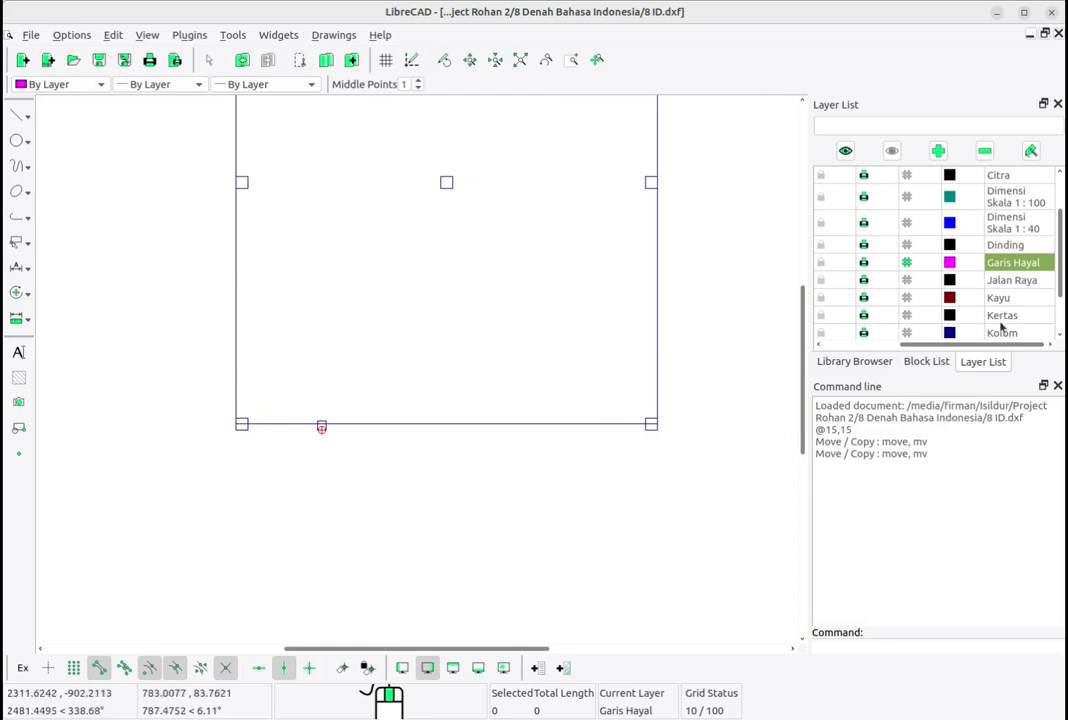
Step: Make Kolom the current layer
scroll(1010, 289, down, 1)
click(1005, 279)
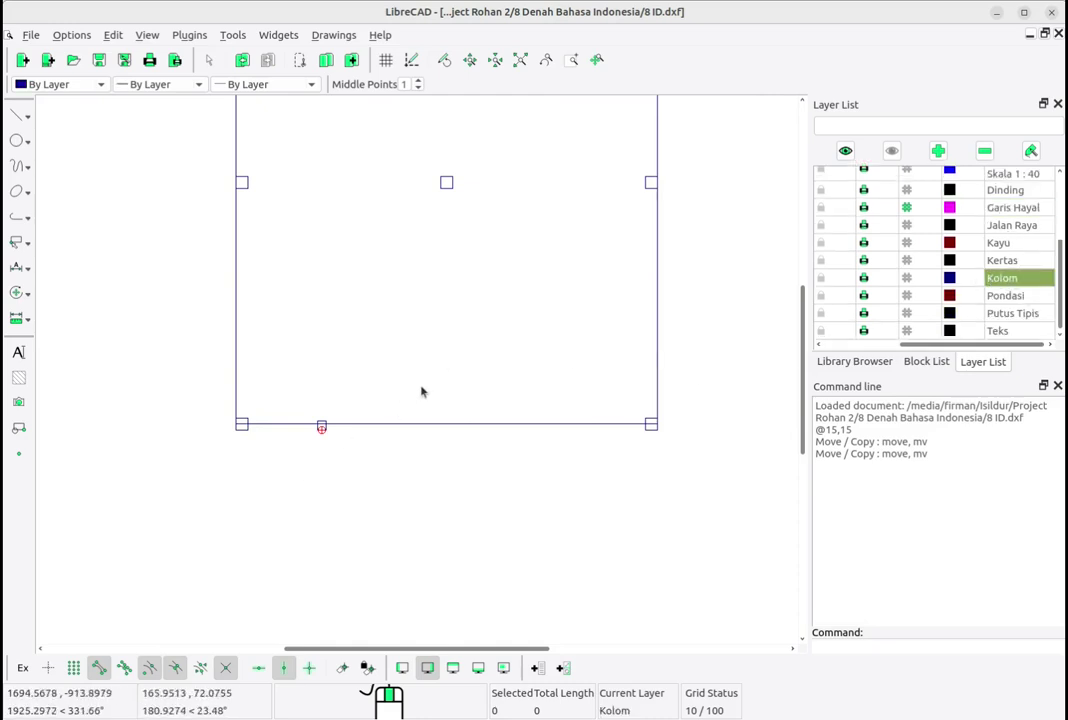
mouse_move(422, 389)
middle_down()
mouse_move(536, 341)
mouse_move(522, 458)
middle_up()
scroll(530, 340, down, 1)
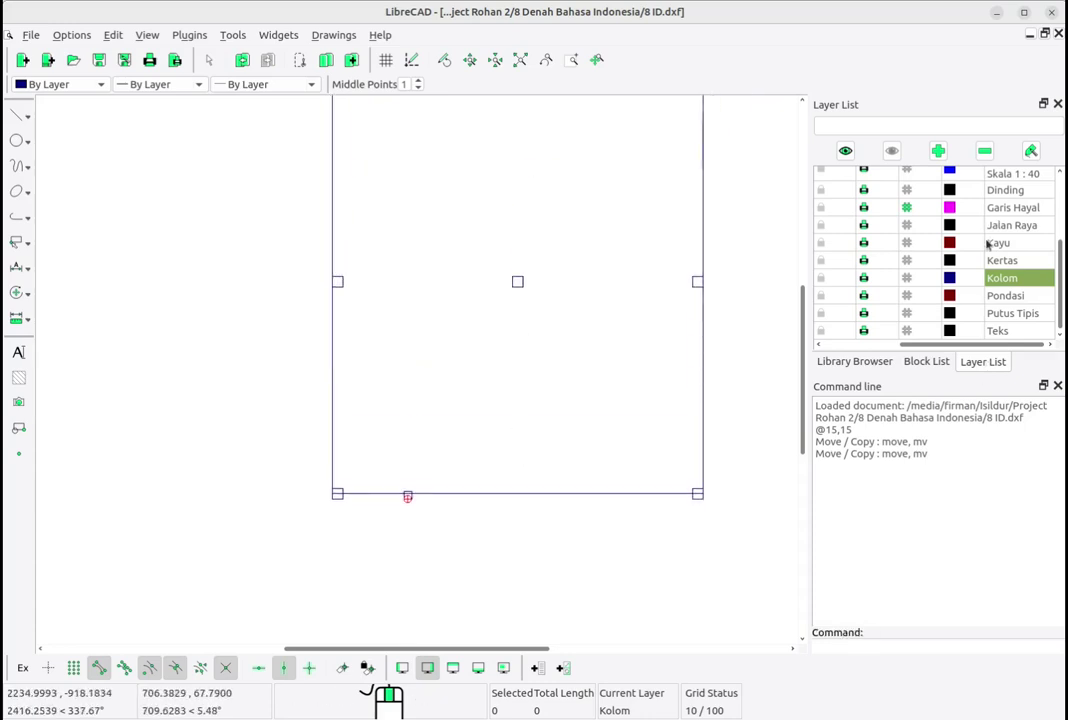
scroll(1000, 237, up, 2)
scroll(1000, 237, down, 2)
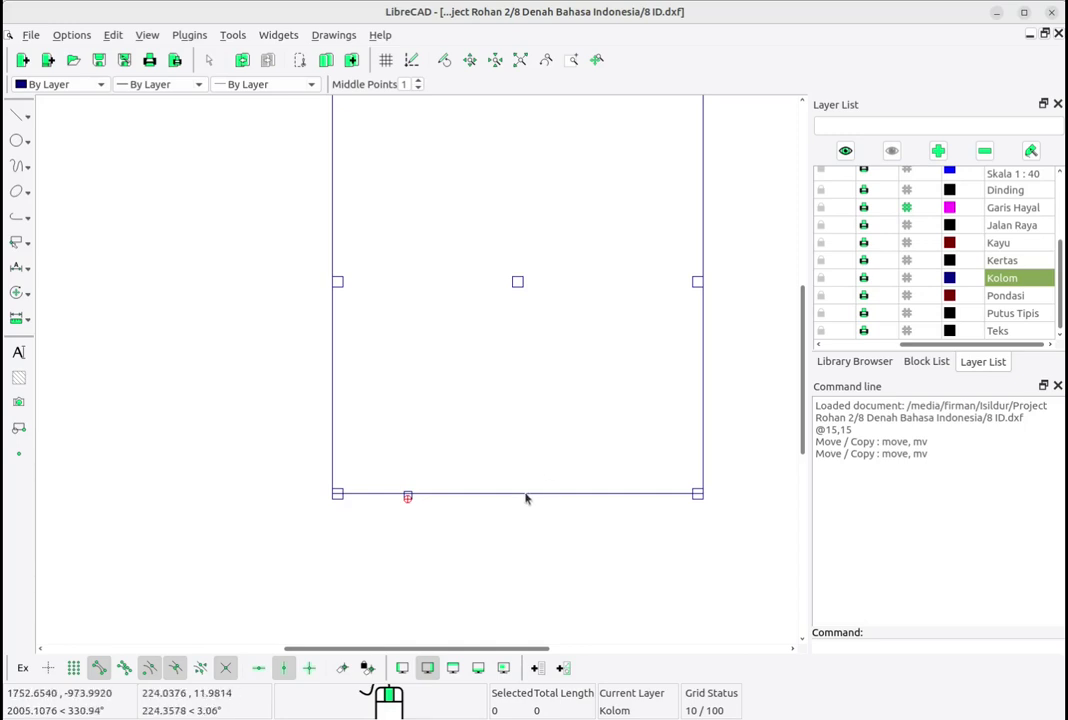
Step: Compare the columns along the original plan's front wall with those on the new outline's front edge
scroll(400, 510, up, 4)
middle_drag(440, 488, 372, 479)
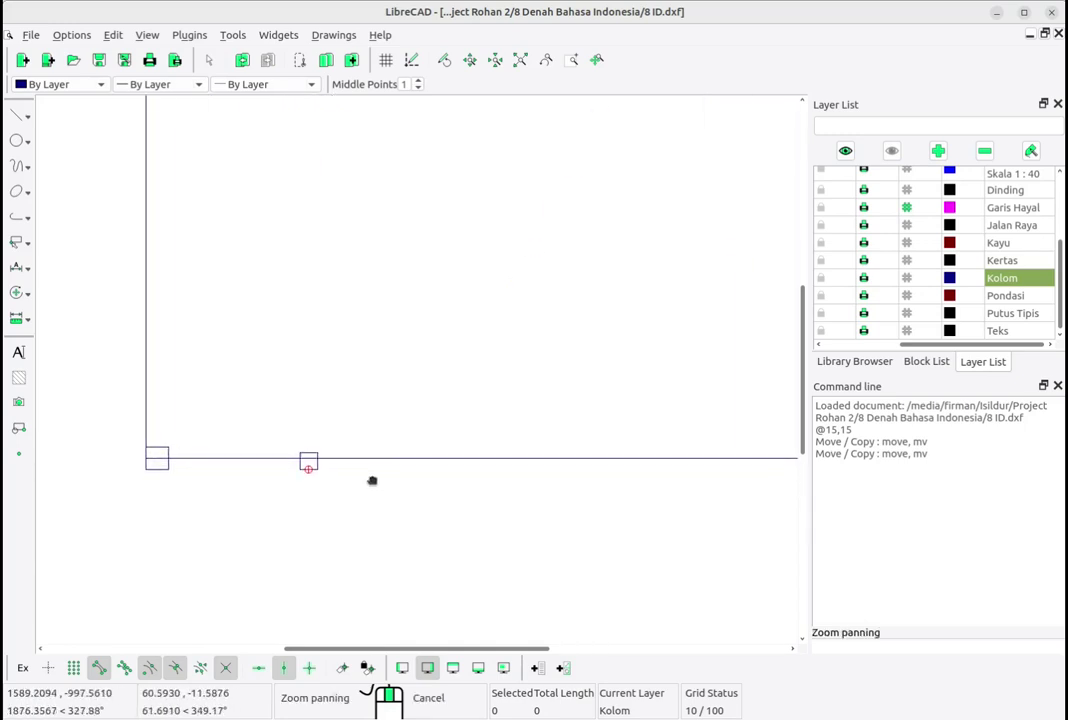
scroll(345, 400, down, 5)
middle_drag(488, 386, 332, 429)
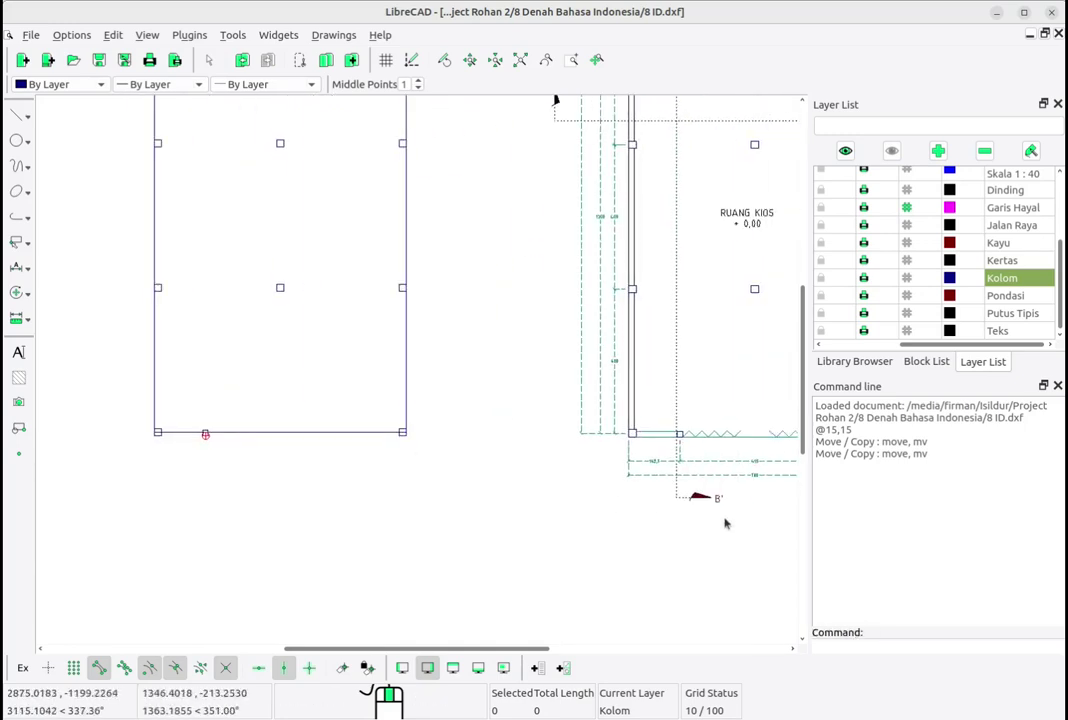
mouse_move(644, 507)
middle_down()
mouse_move(345, 461)
mouse_move(856, 466)
middle_up()
scroll(500, 399, up, 3)
scroll(499, 402, up, 2)
middle_drag(202, 451, 860, 442)
middle_drag(786, 446, 390, 488)
scroll(262, 453, down, 1)
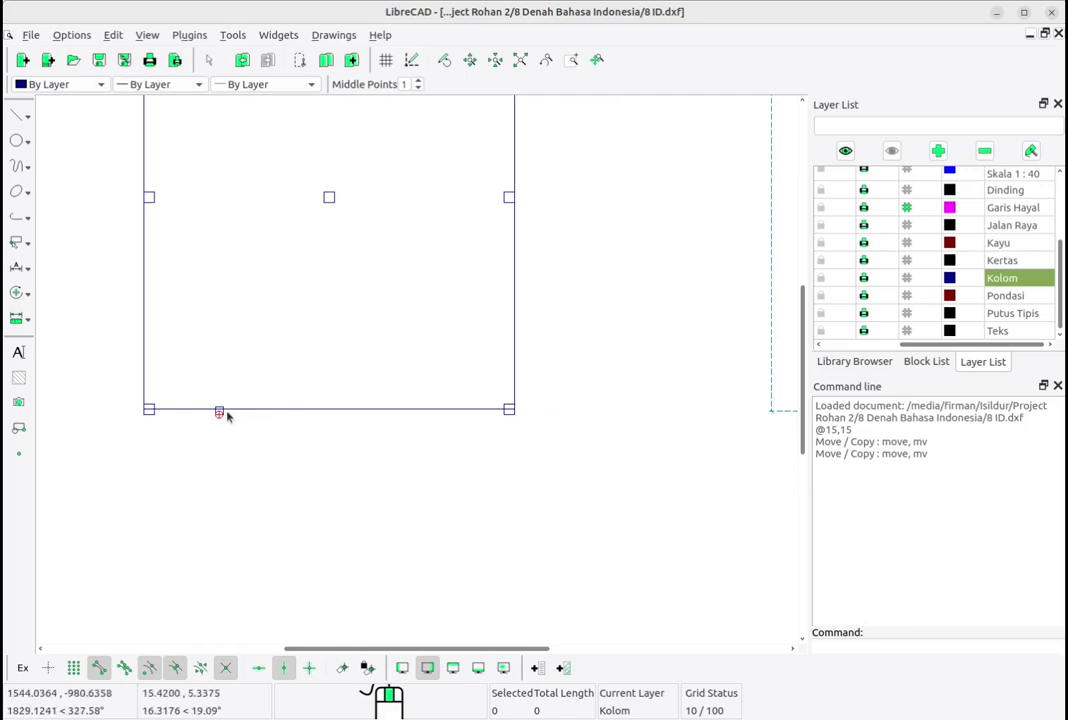
Step: Mirror the small front-wall column across a vertical line through the middle column's bottom-edge midpoint, keeping the original
scroll(227, 416, up, 1)
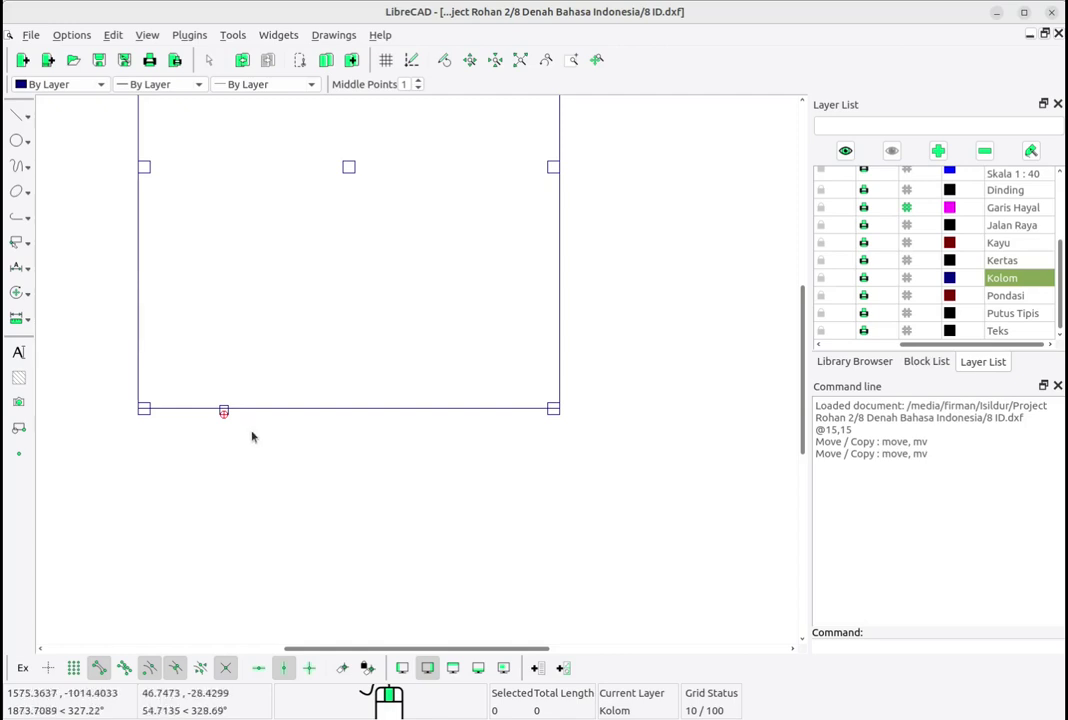
drag(188, 386, 300, 481)
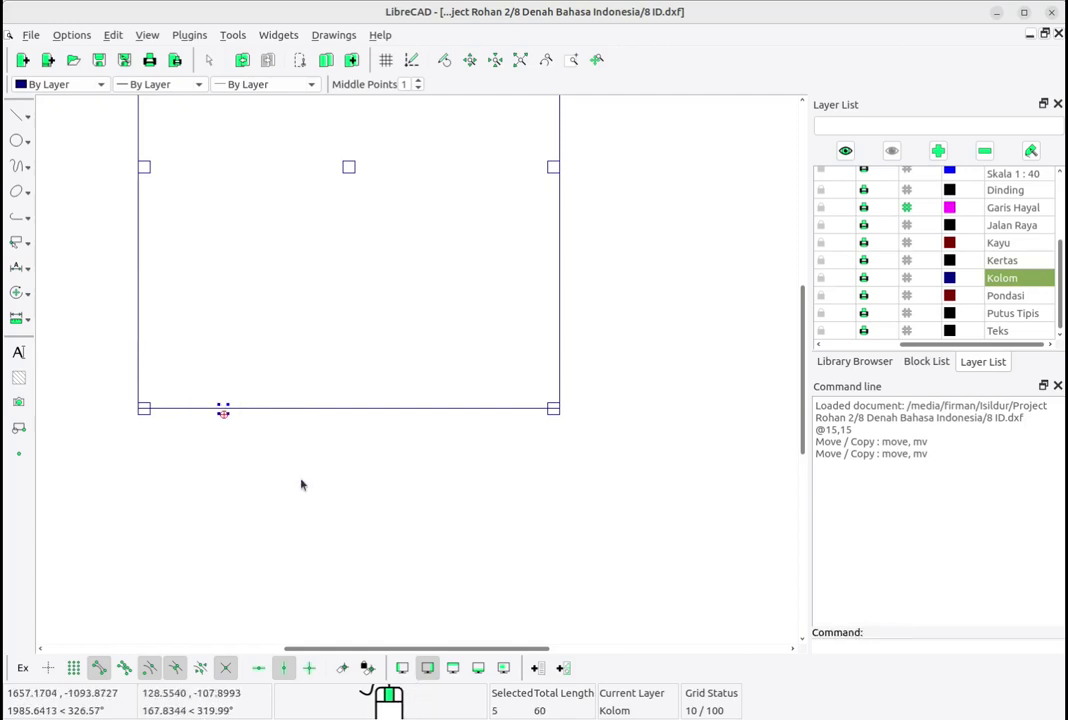
click(16, 292)
click(81, 346)
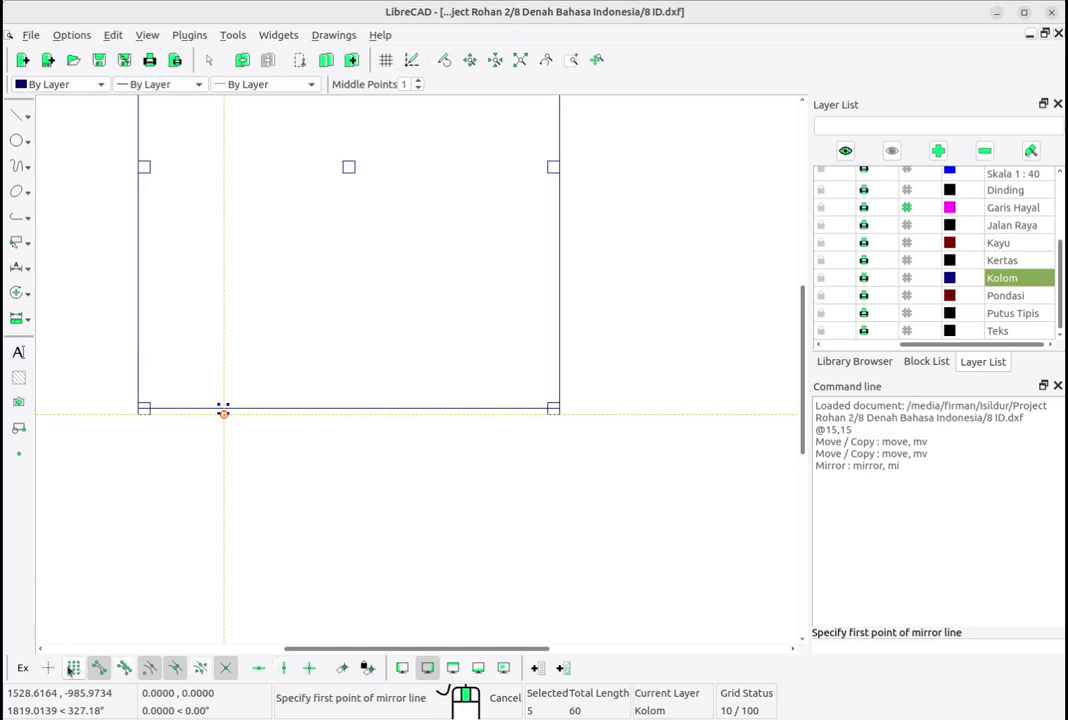
mouse_move(360, 393)
middle_down()
mouse_move(430, 436)
mouse_move(460, 431)
middle_up()
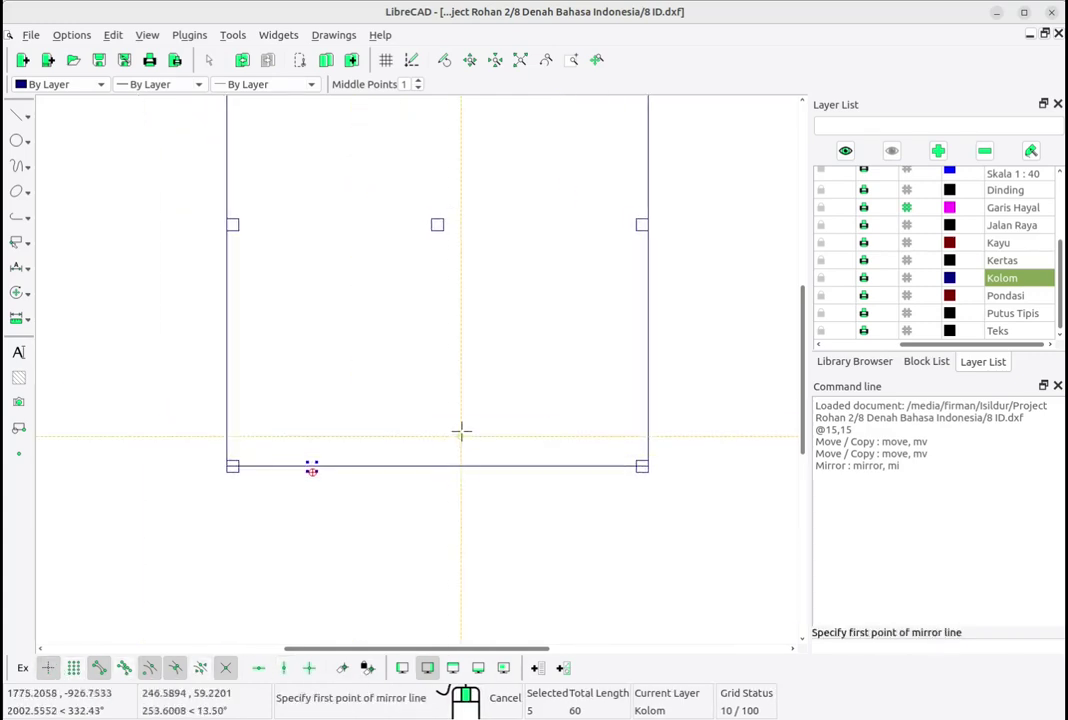
click(437, 226)
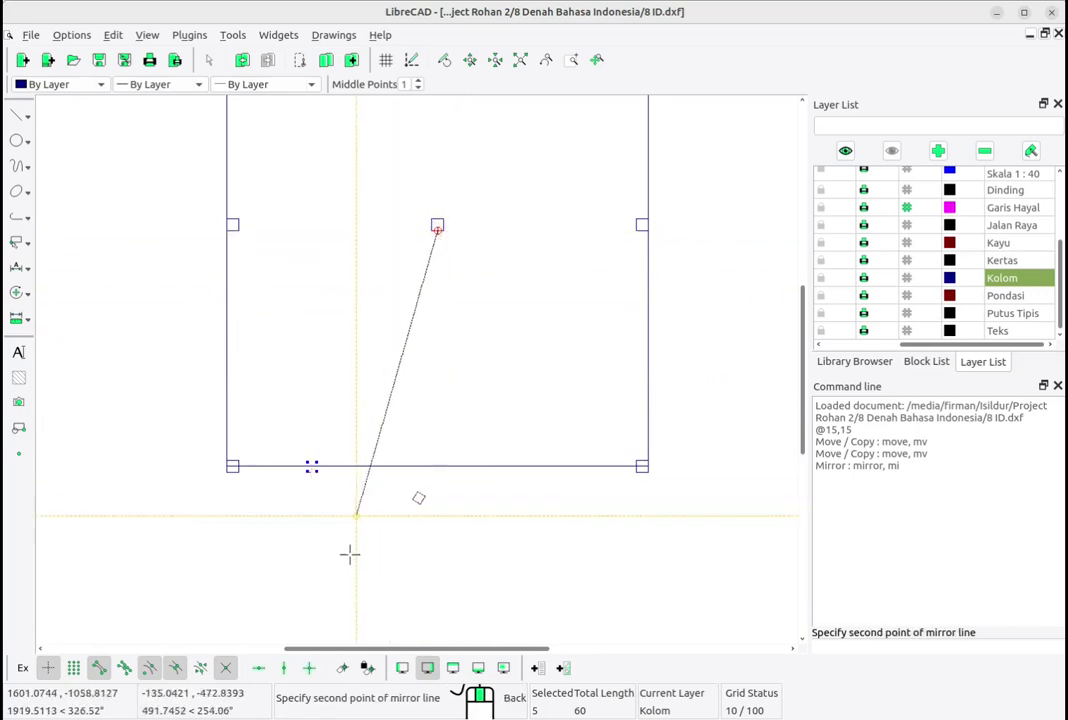
click(285, 669)
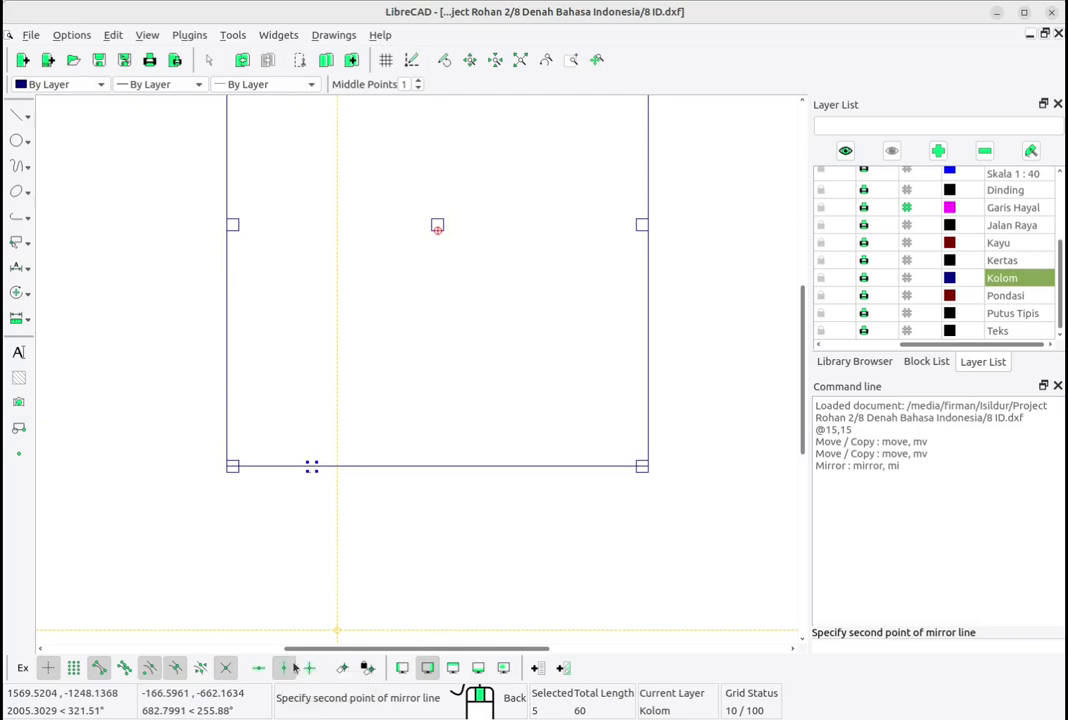
click(445, 516)
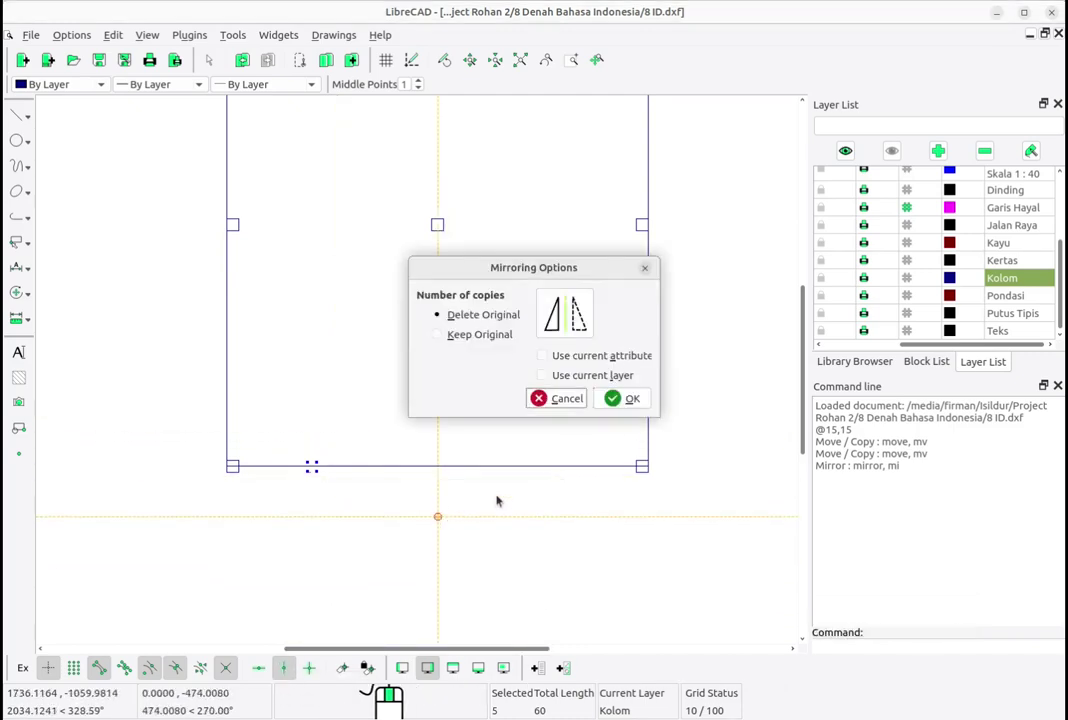
click(476, 336)
click(617, 398)
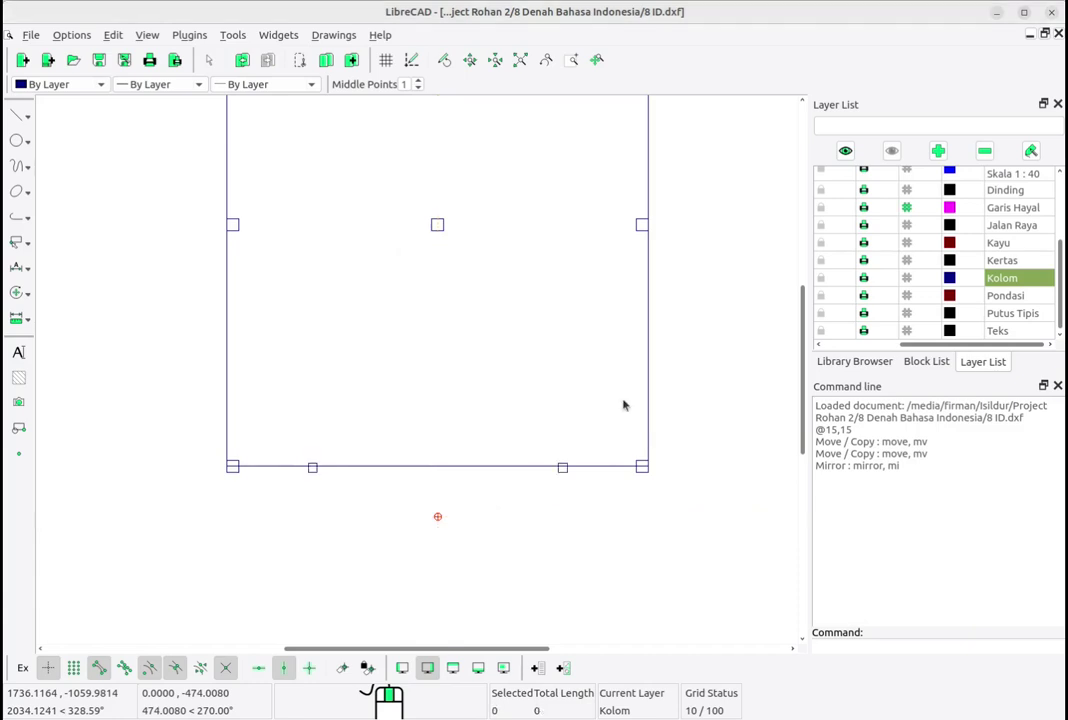
Step: Review the new outline's front-wall and interior columns against the original floor plan
scroll(525, 481, up, 3)
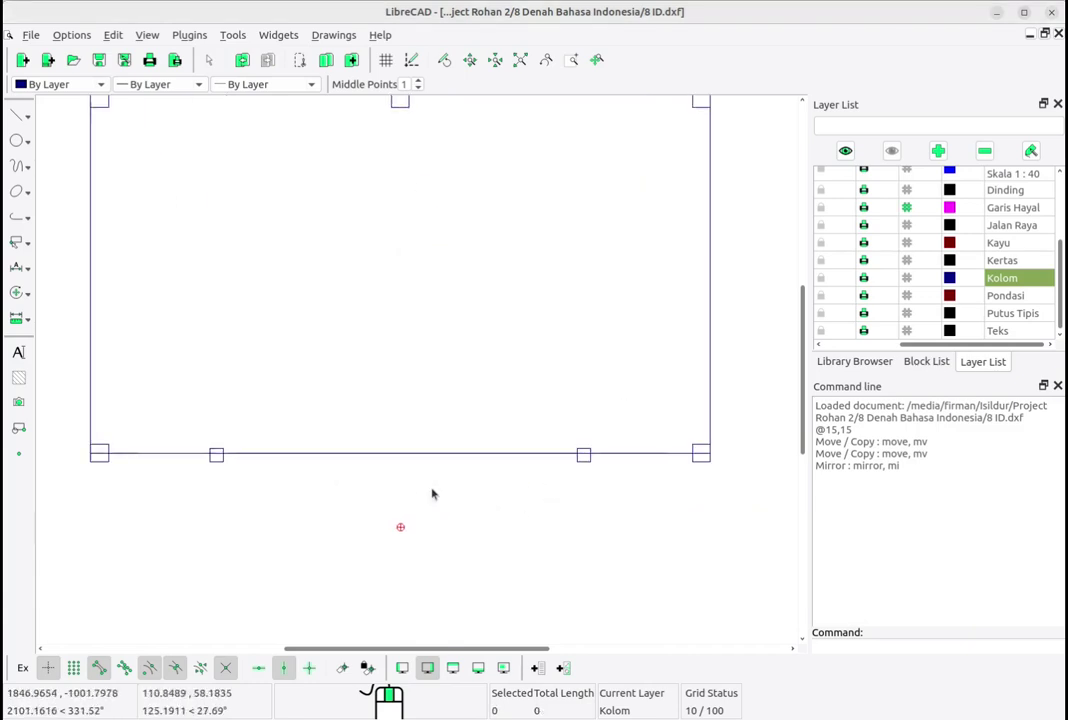
scroll(548, 486, down, 6)
middle_drag(555, 484, 230, 500)
mouse_move(168, 408)
middle_down()
mouse_move(532, 436)
mouse_move(542, 462)
middle_up()
scroll(532, 420, down, 5)
middle_drag(445, 345, 452, 384)
middle_drag(460, 319, 460, 342)
scroll(460, 334, up, 2)
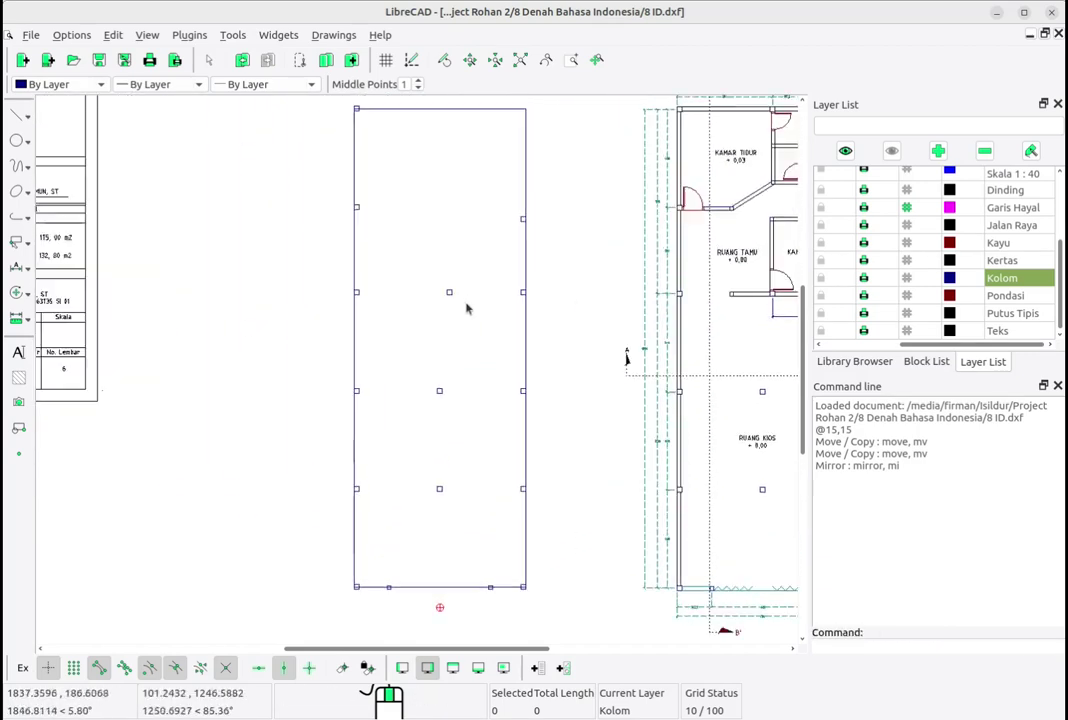
scroll(460, 334, up, 1)
scroll(460, 334, up, 2)
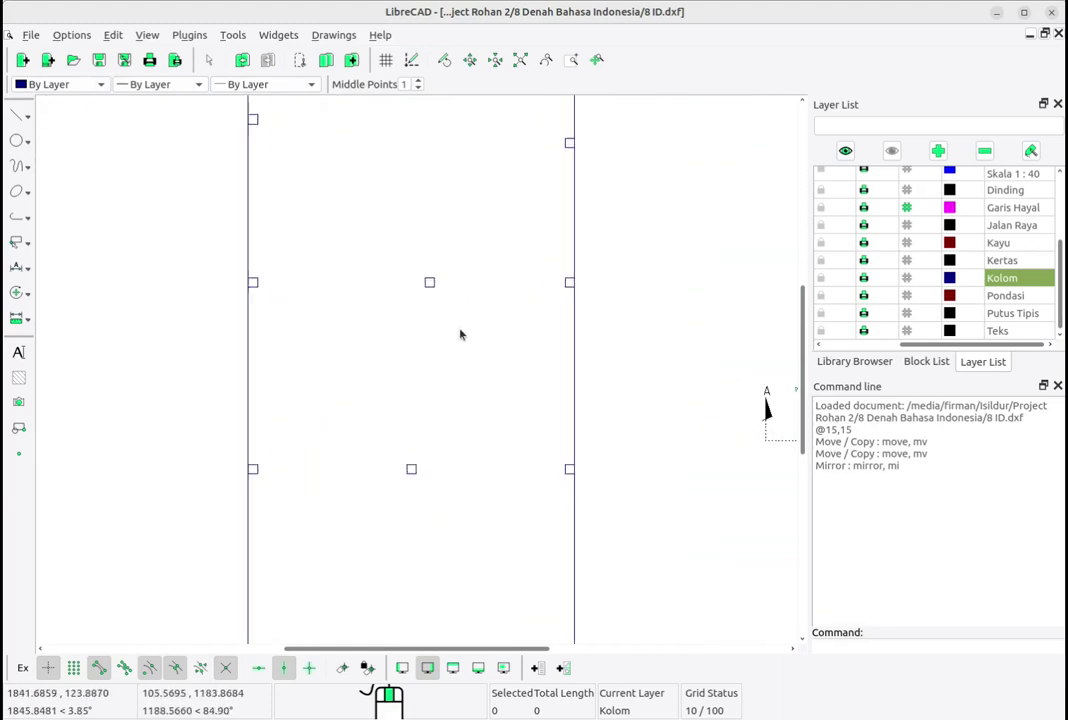